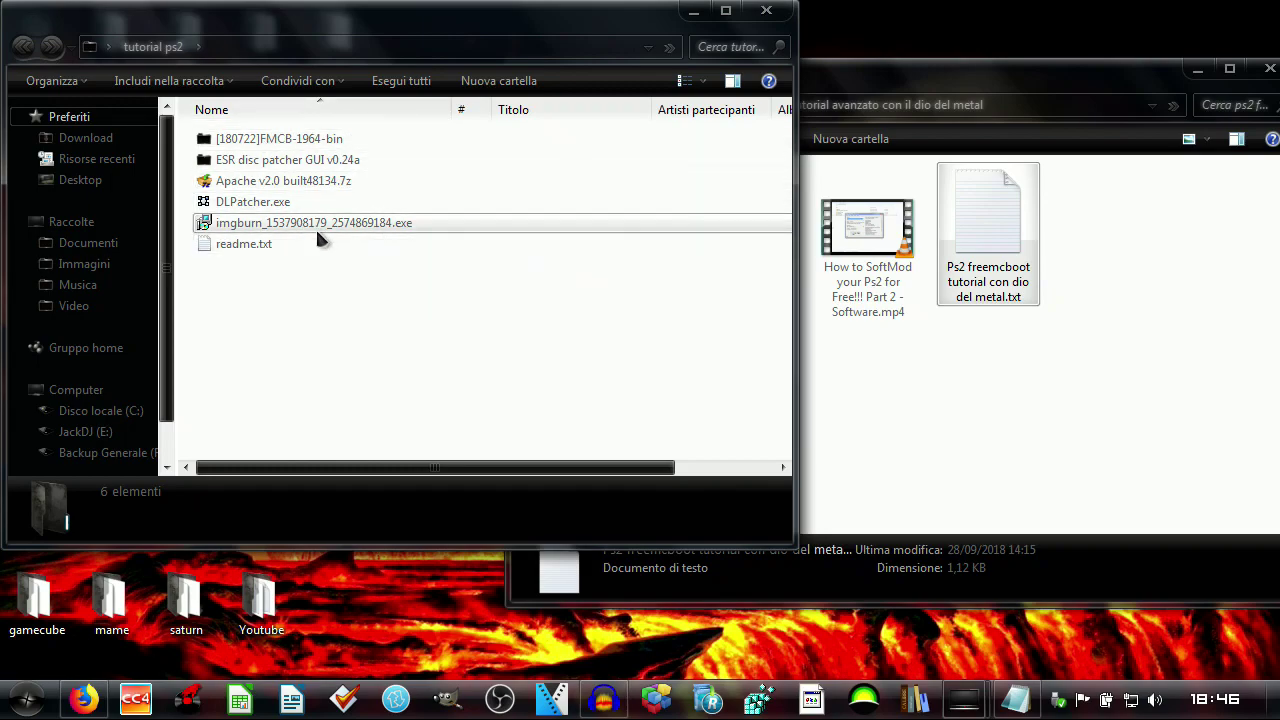
double_click(314, 221)
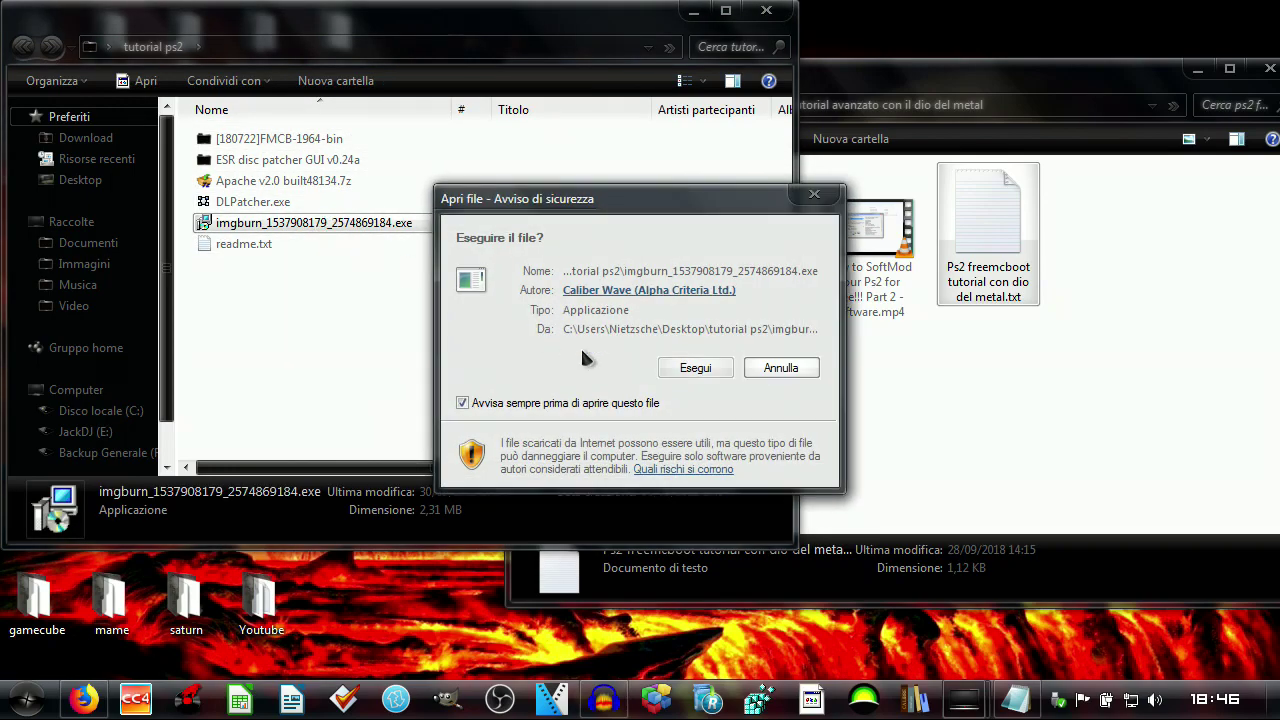
left_click(716, 366)
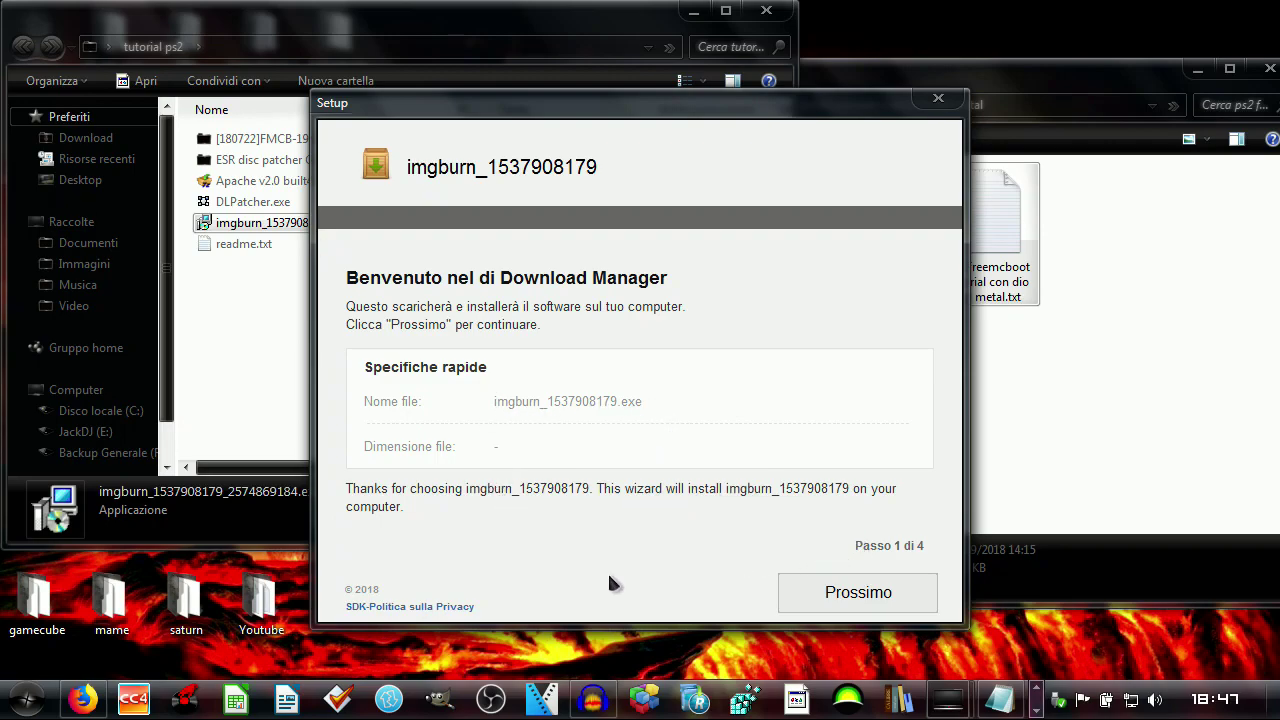
left_click(938, 97)
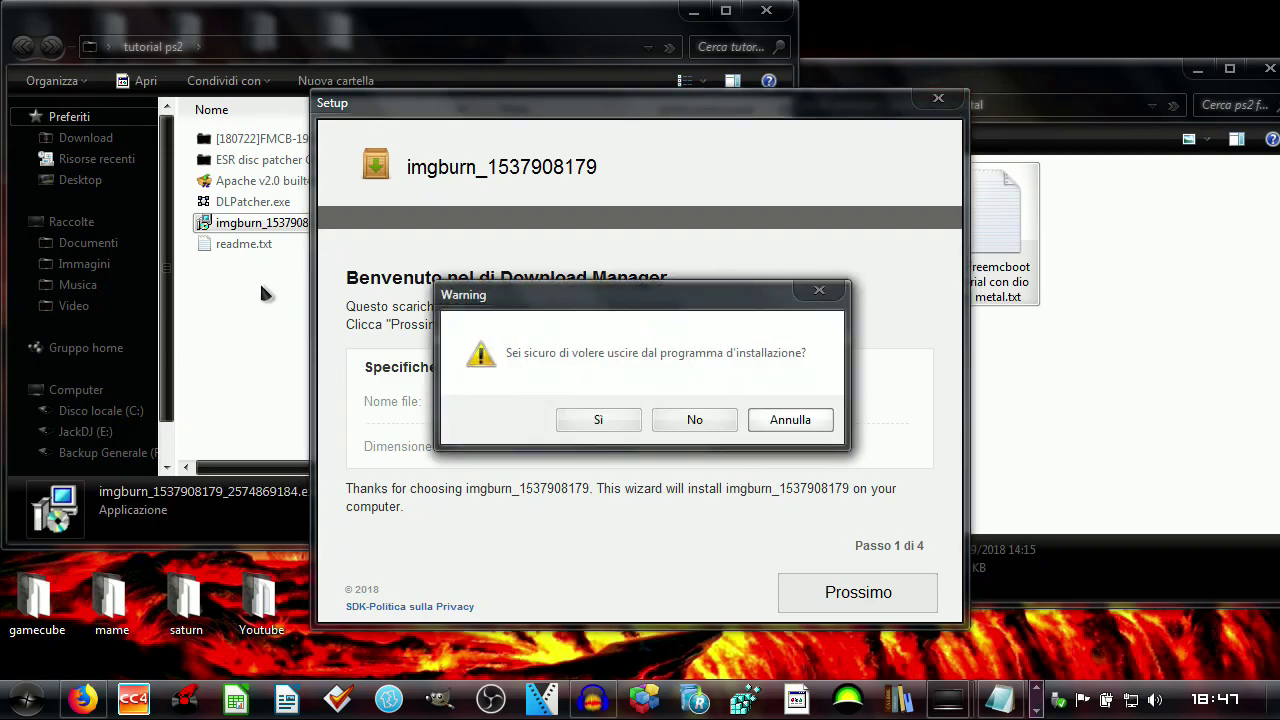
left_click(598, 420)
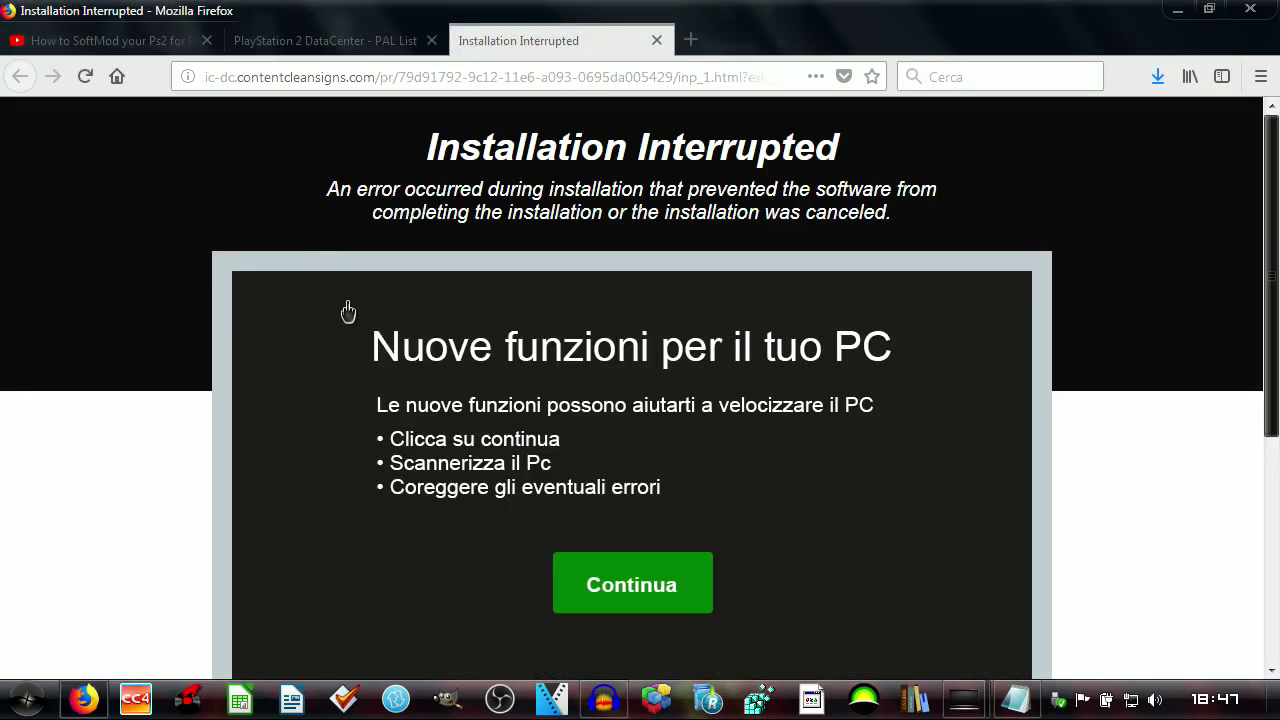
- Search the web for "imgburn download"
left_click(971, 88)
type("img")
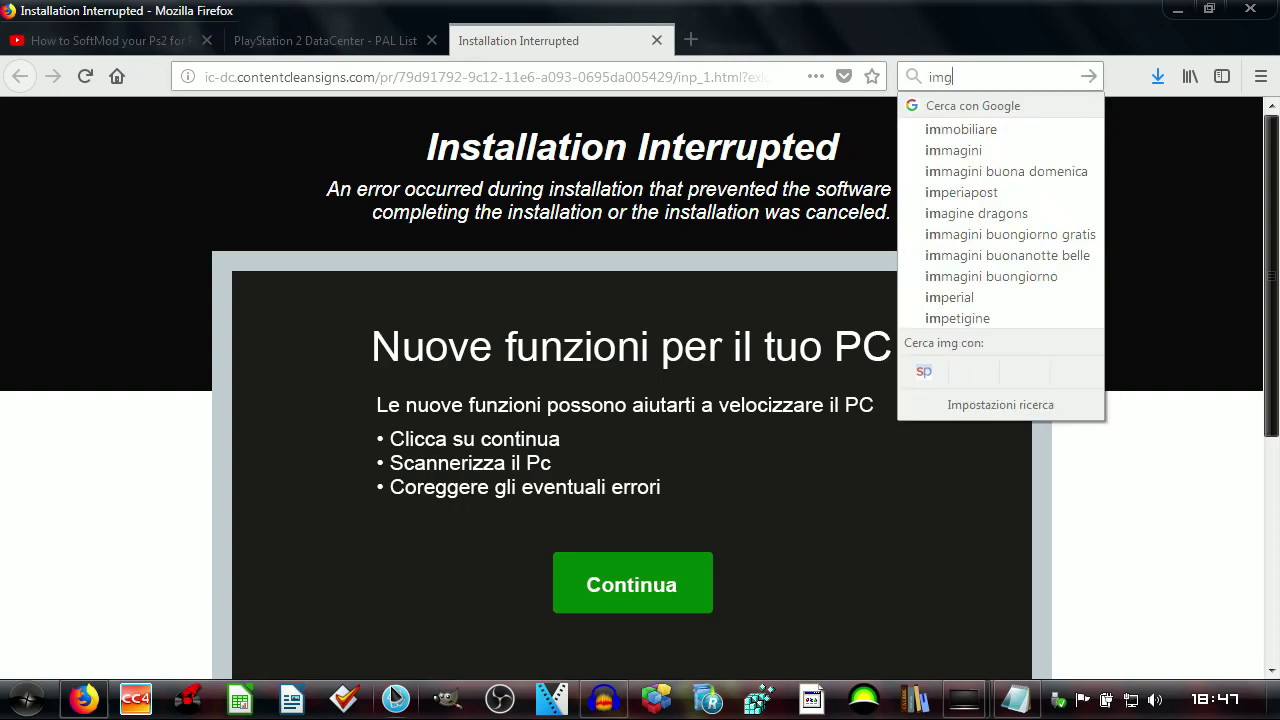
type("burn dw")
key("BackSpace")
type("o")
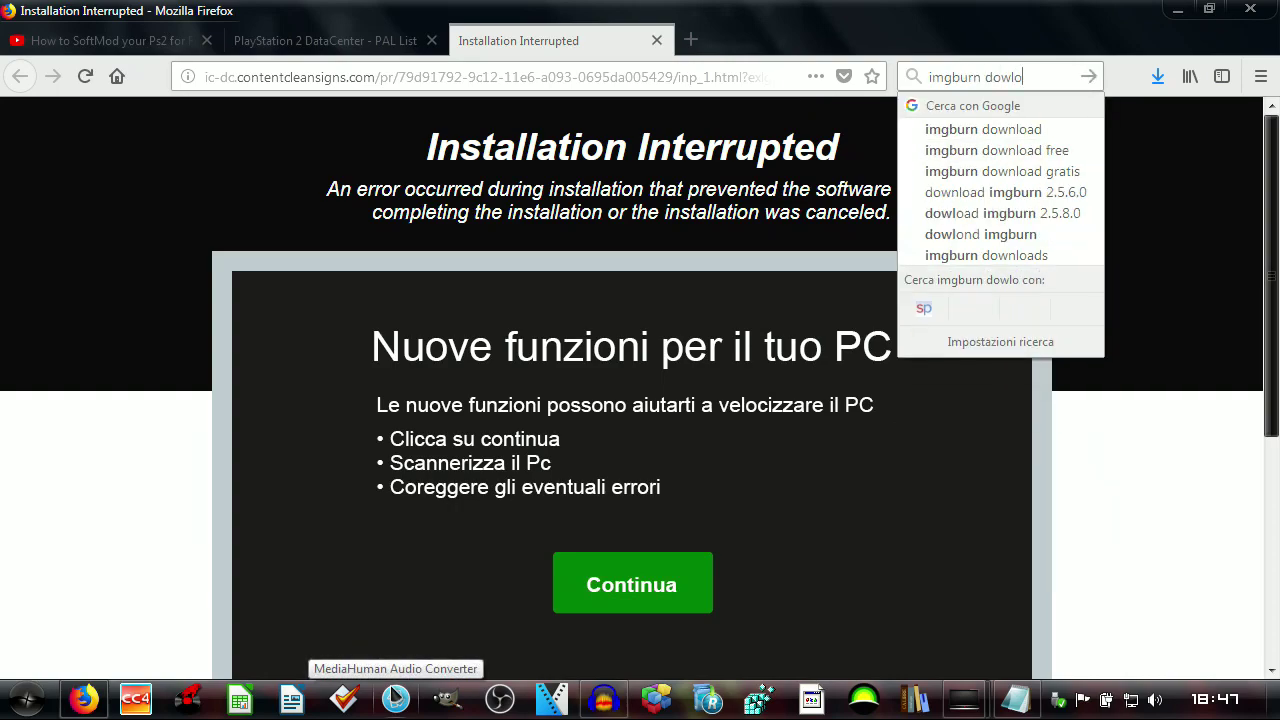
type("wnload")
left_click(990, 131)
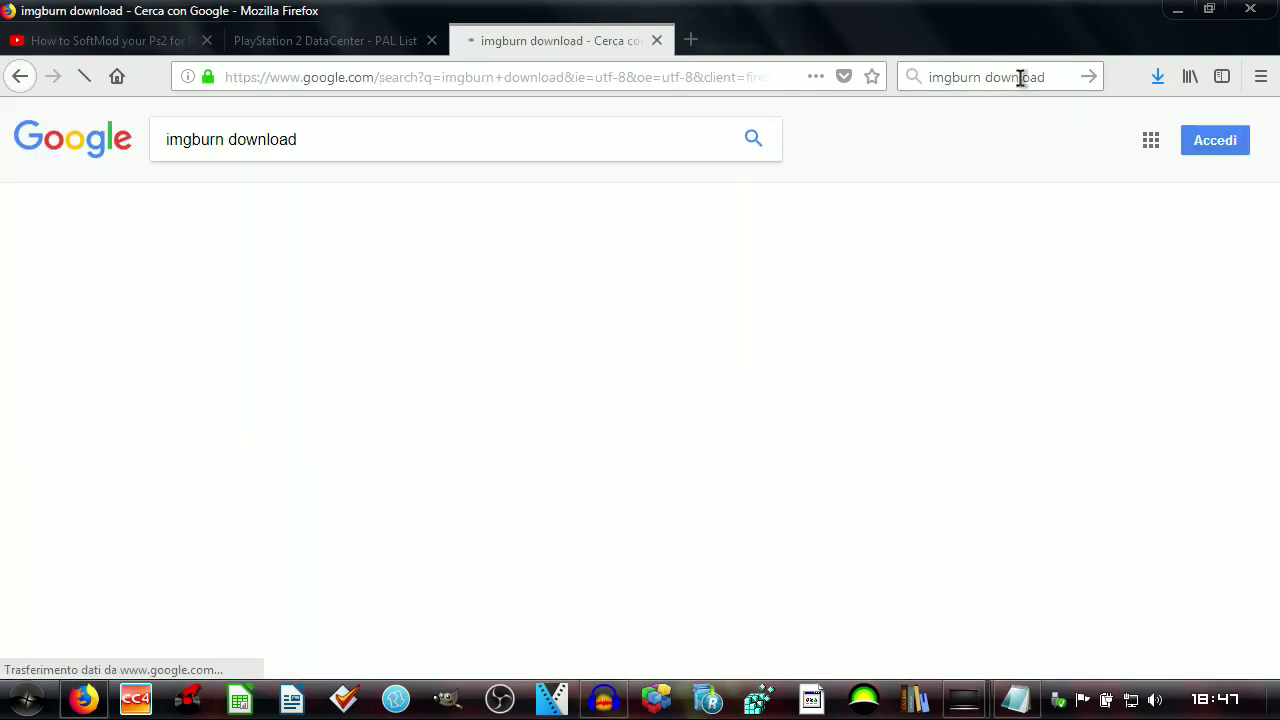
- Download SetupImgBurn_2.5.8.0.exe from Mirror 7 of the official ImgBurn site, save it and close the site
left_click(424, 438)
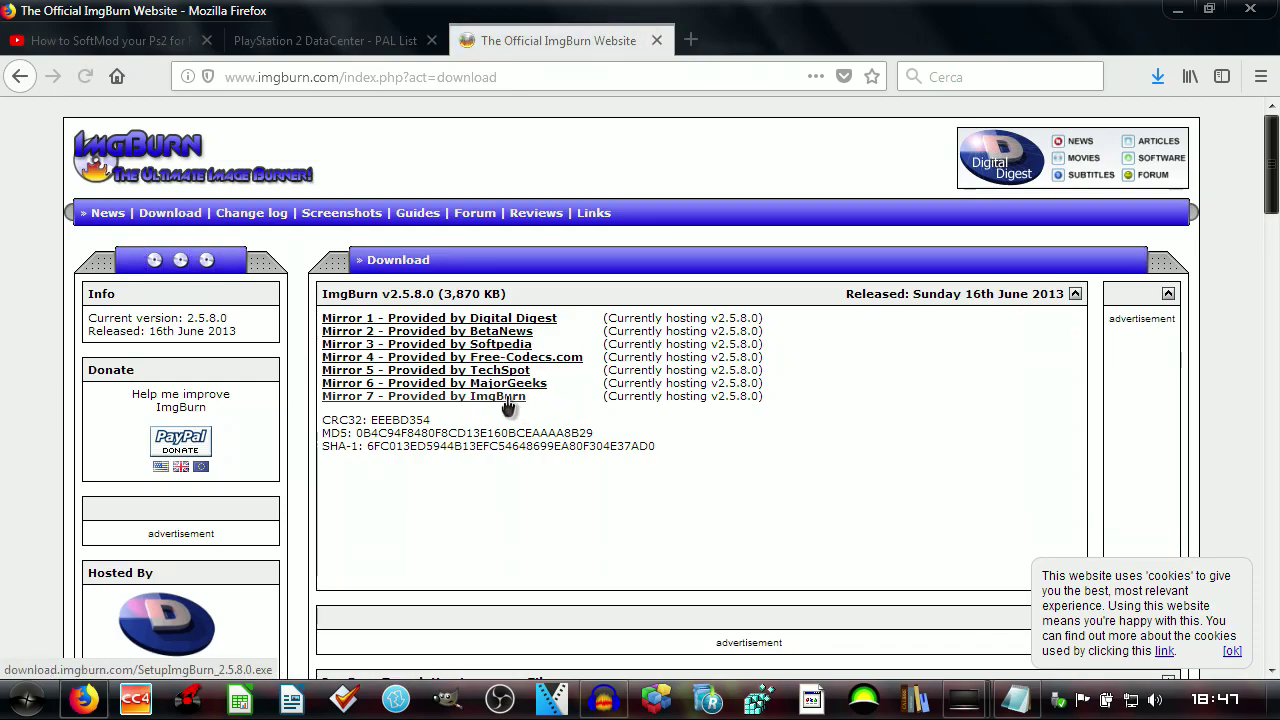
left_click(507, 397)
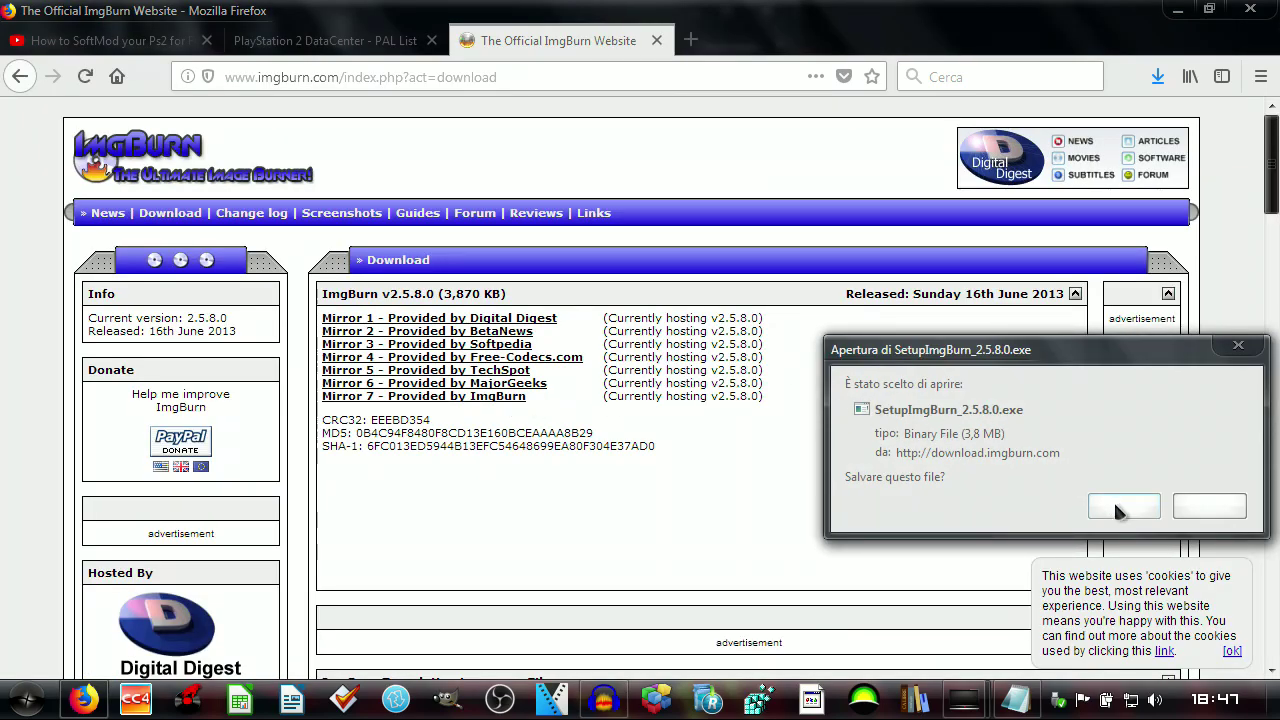
left_click(1120, 508)
left_click(466, 464)
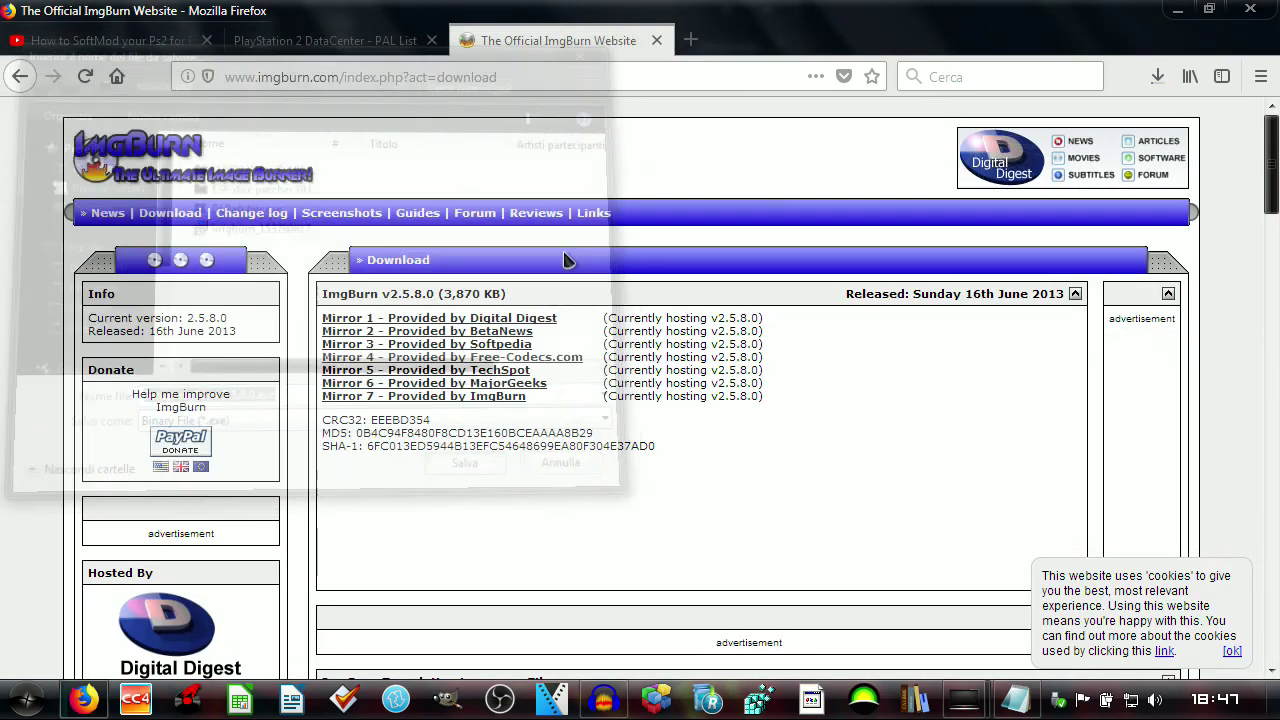
left_click(656, 40)
left_click(1158, 78)
left_click(1158, 78)
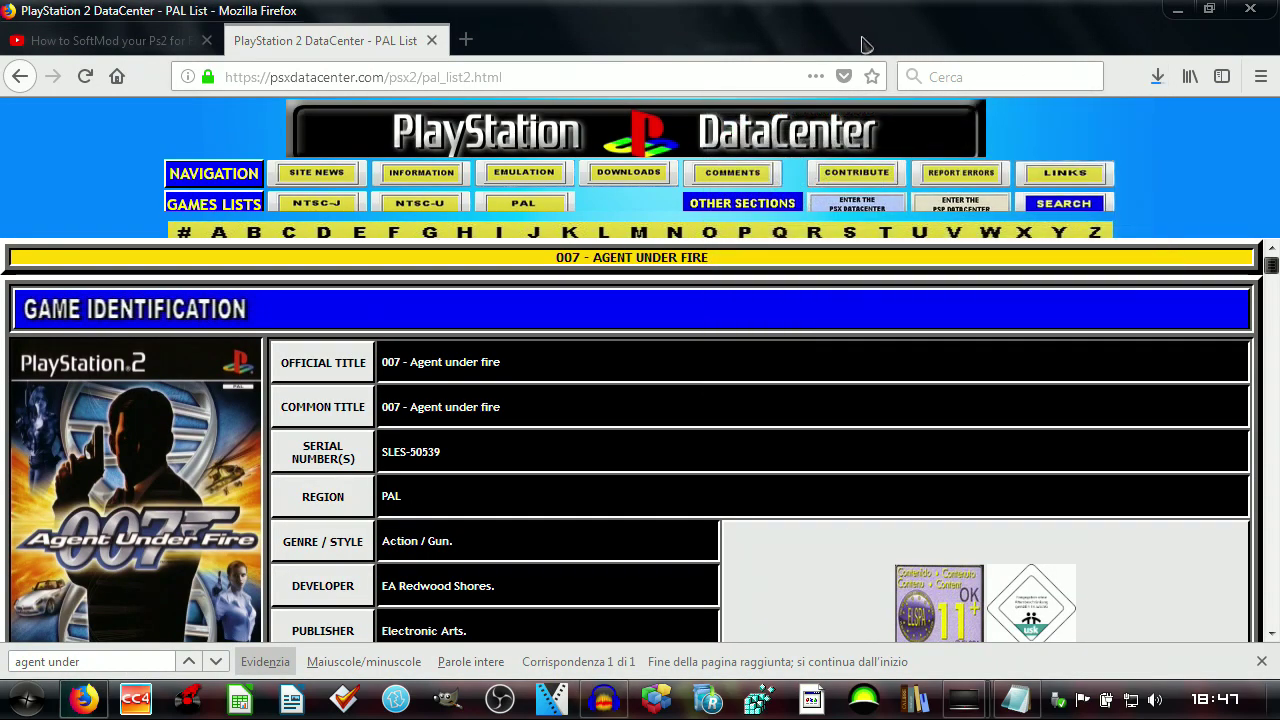
- Examine the PAL data page of 007 - Agent under fire, including its serial number, languages and screenshots sections
scroll(255, 405, "down", 1)
scroll(255, 405, "up", 1)
scroll(480, 400, "down", 2)
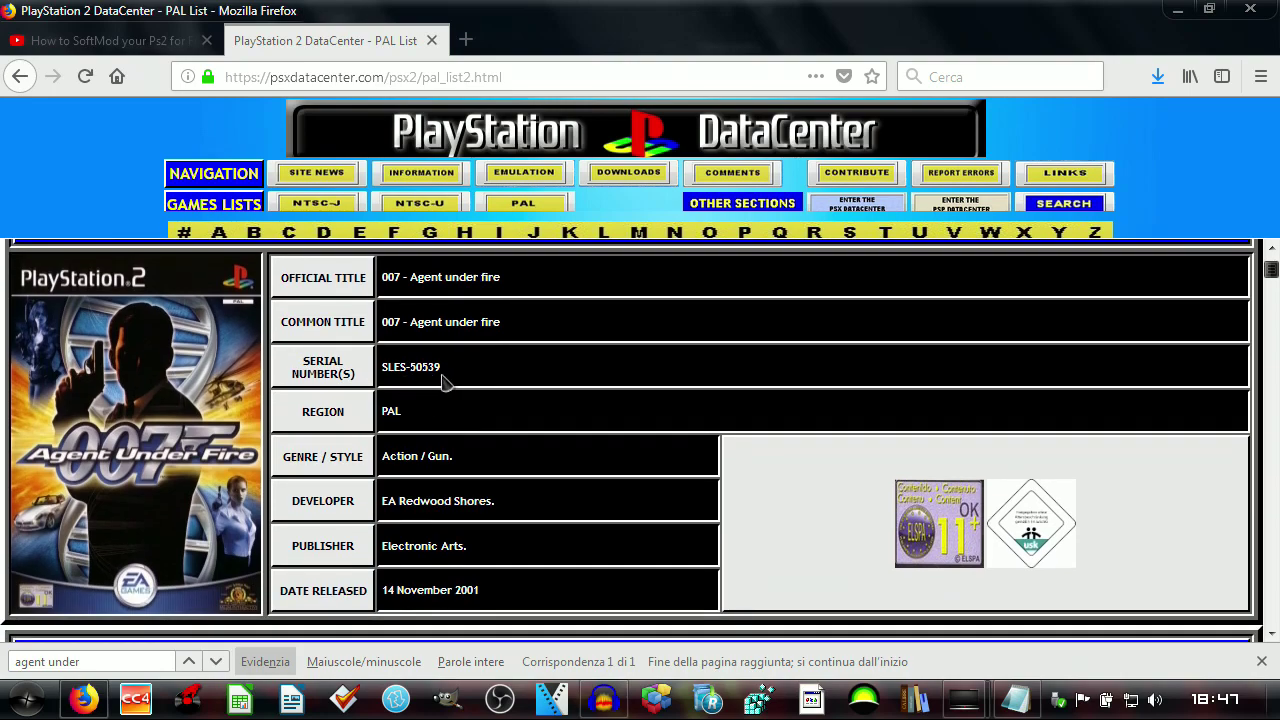
scroll(445, 385, "down", 8)
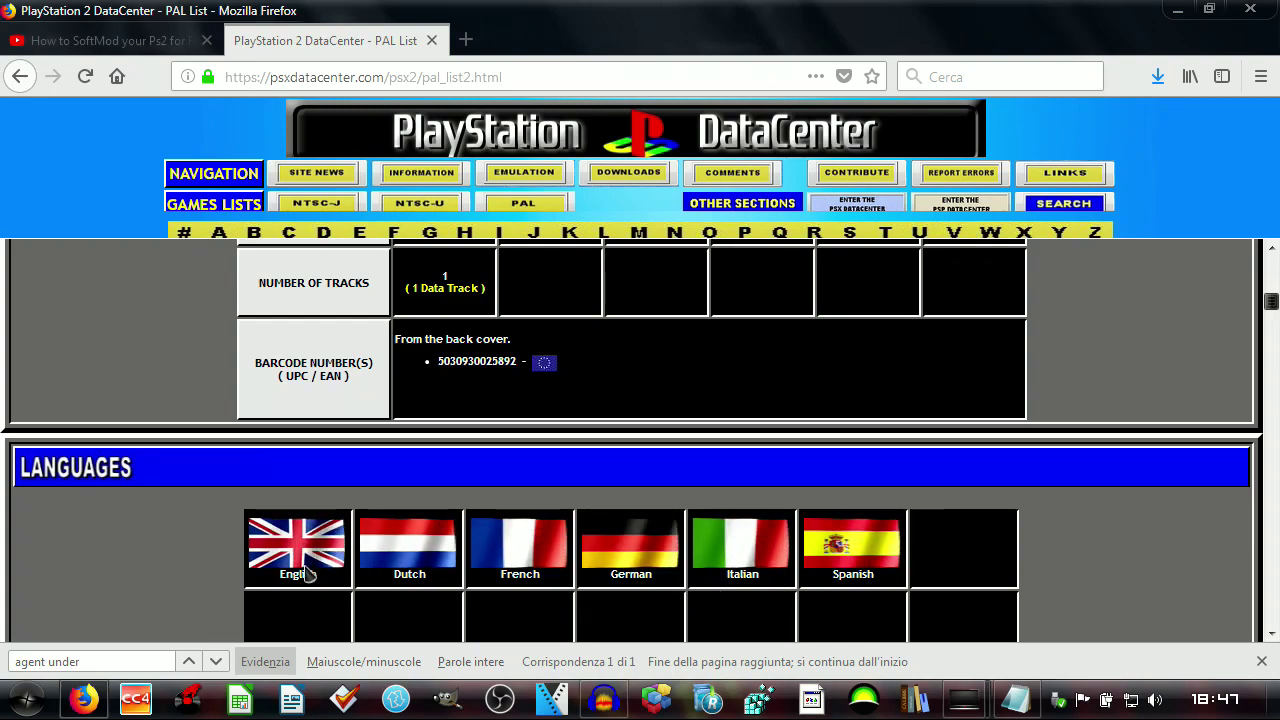
scroll(150, 460, "down", 3)
scroll(277, 446, "down", 15)
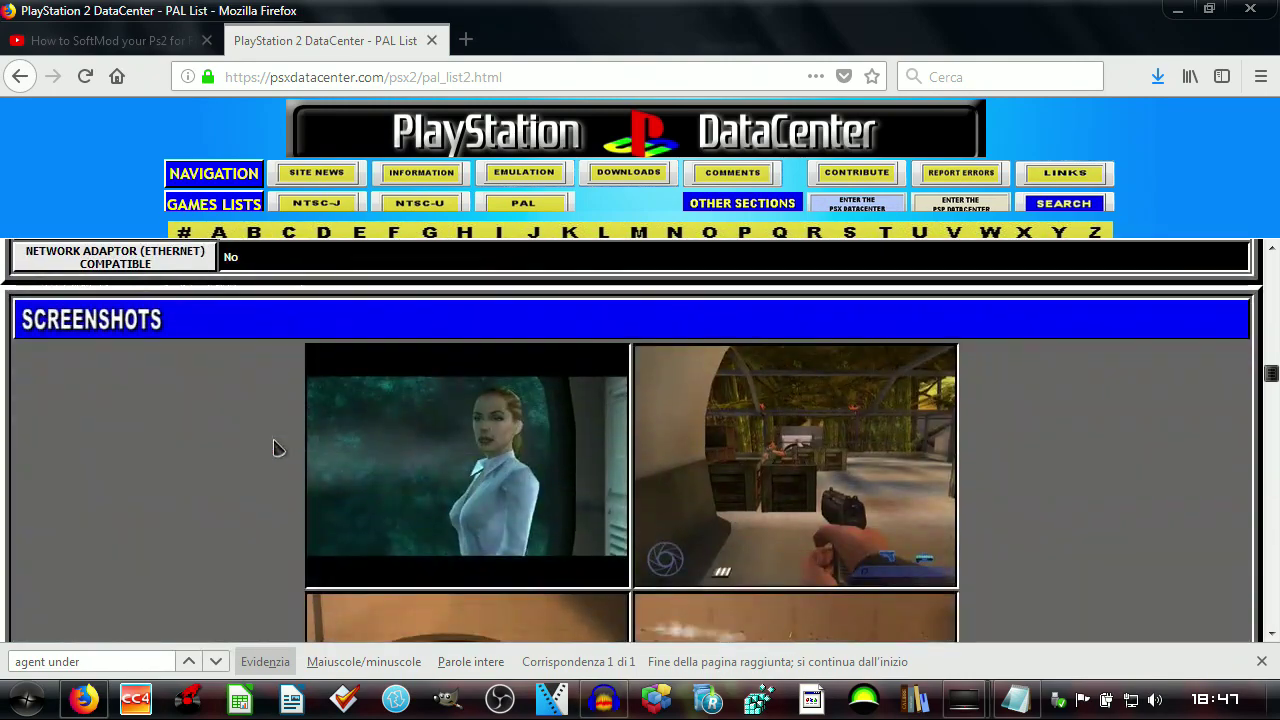
scroll(280, 450, "up", 8)
scroll(280, 450, "up", 15)
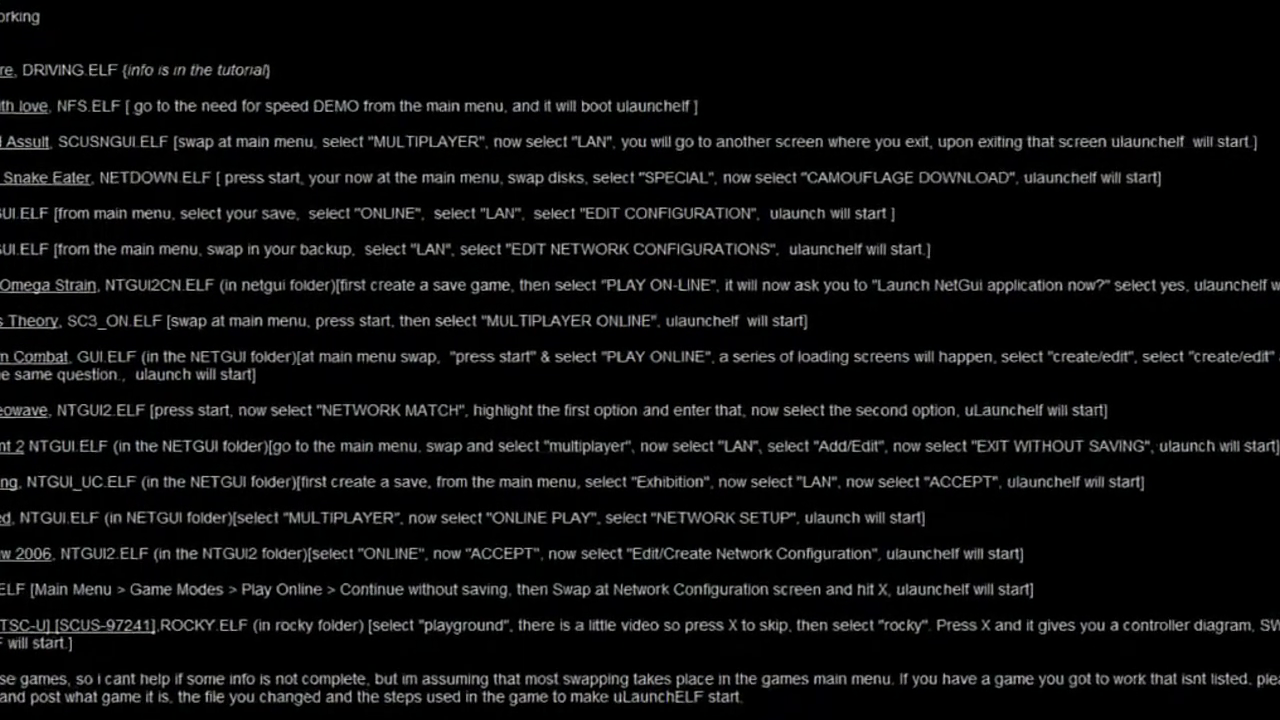
- Start DVD Decrypter from the ps2 folder and dismiss its file system error
mouse_move(224, 715)
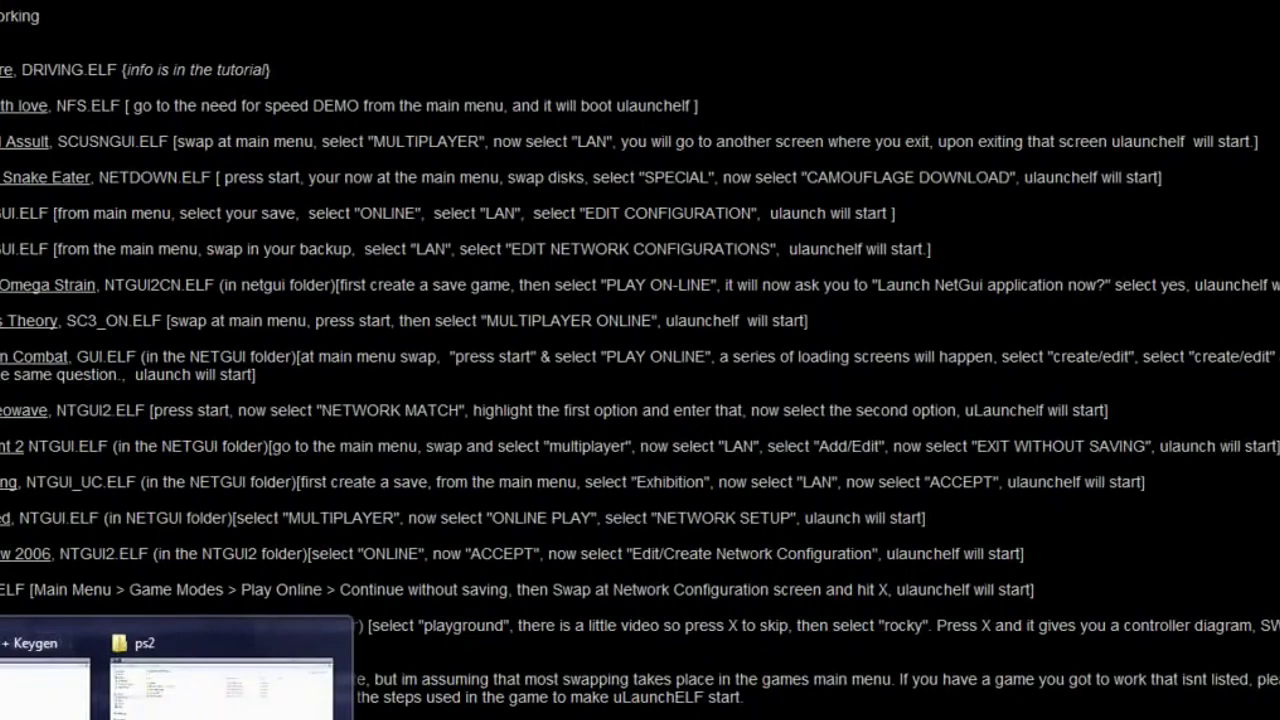
left_click(222, 690)
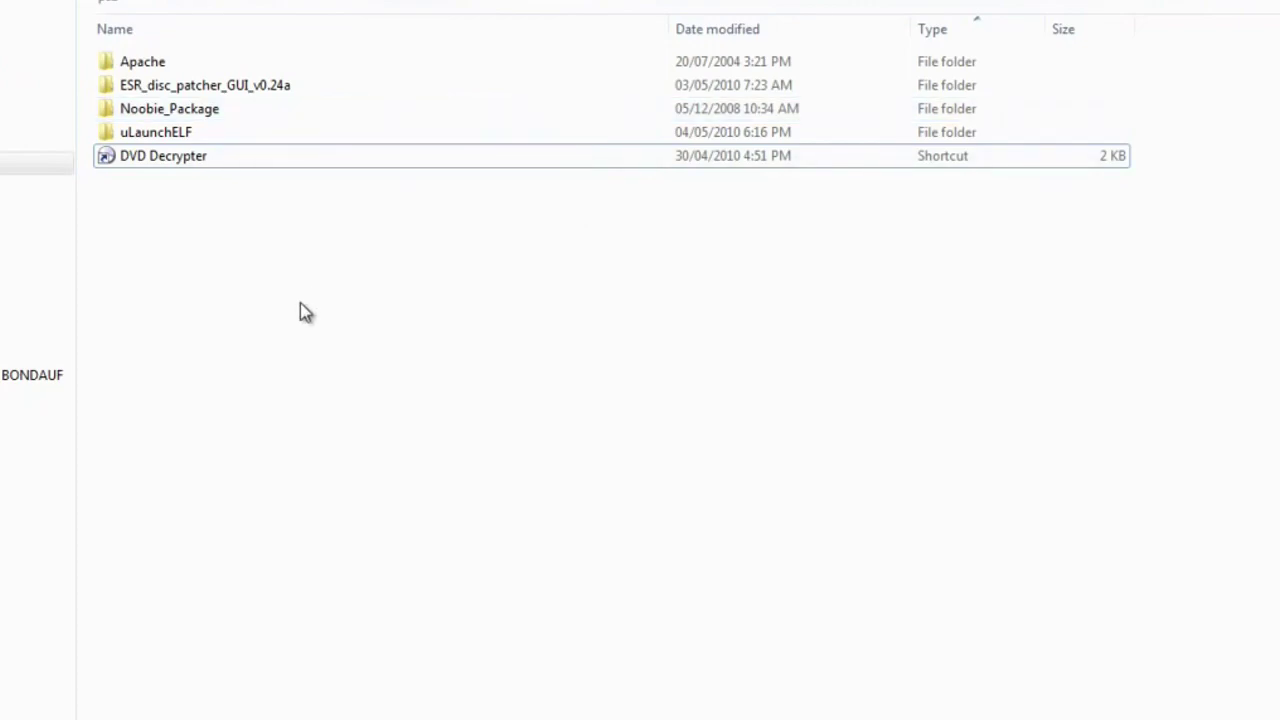
double_click(226, 166)
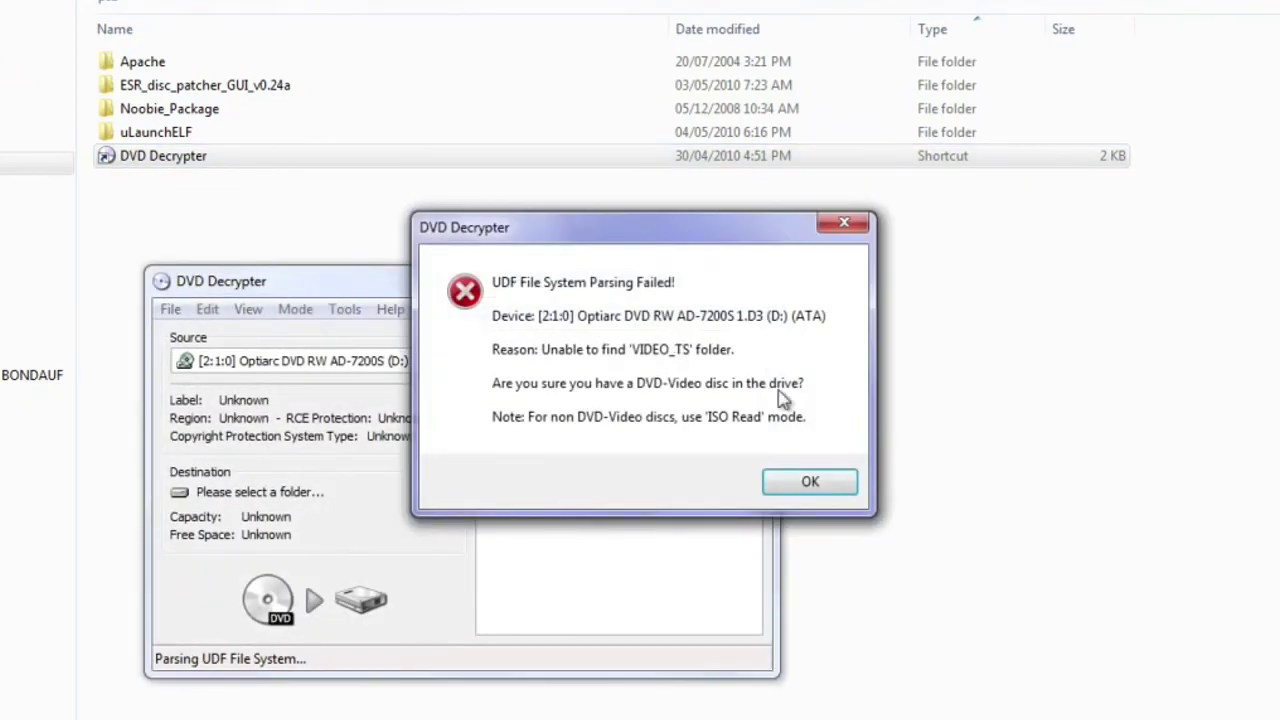
left_click(820, 478)
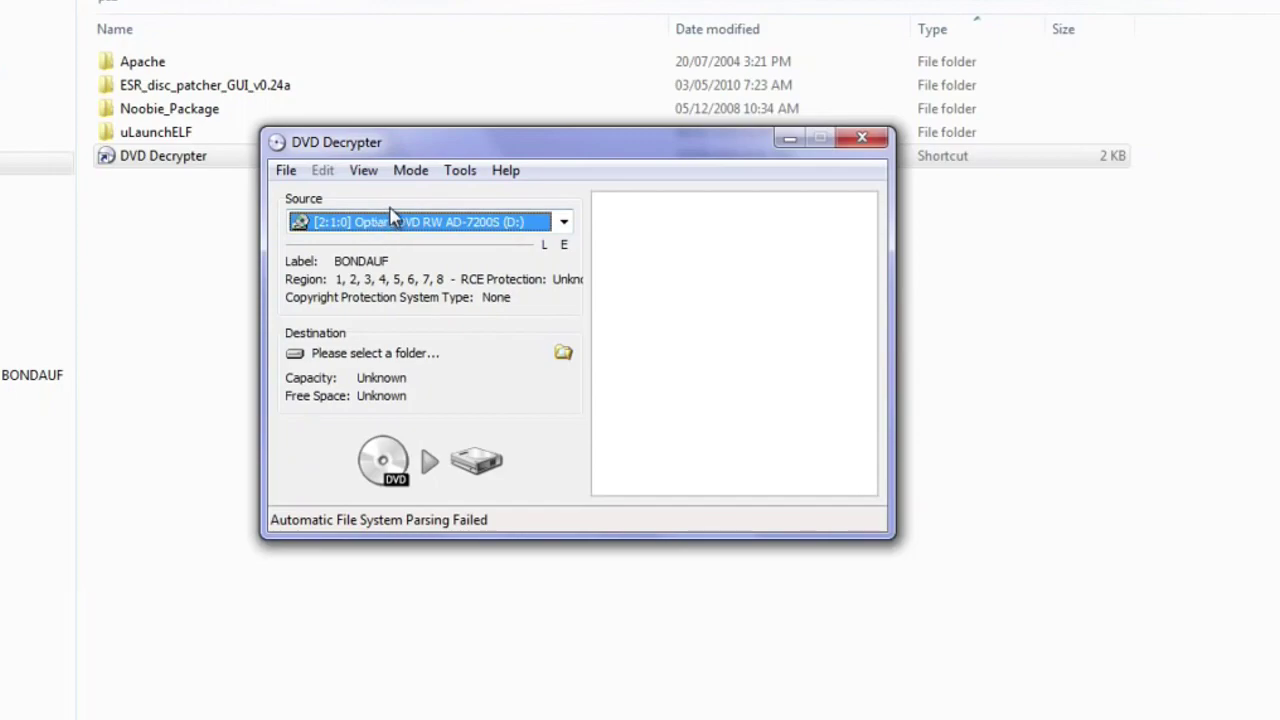
- Switch DVD Decrypter to ISO Read mode
left_click(406, 172)
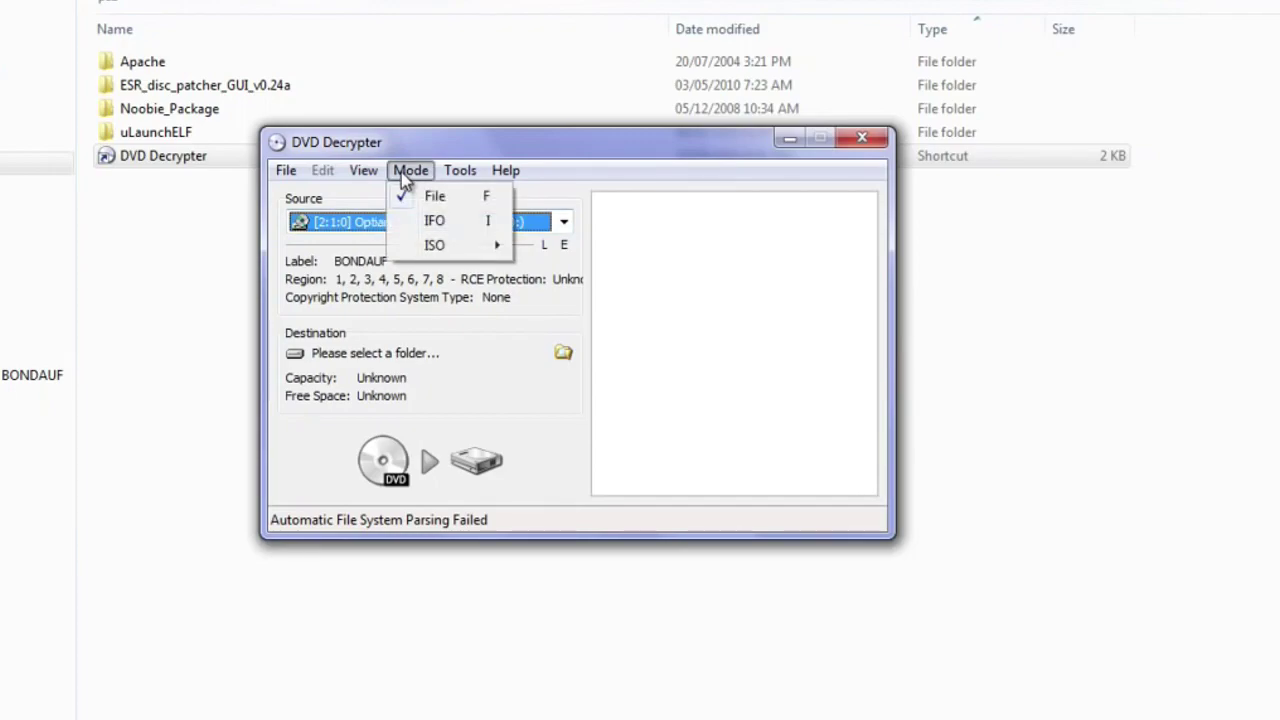
mouse_move(496, 248)
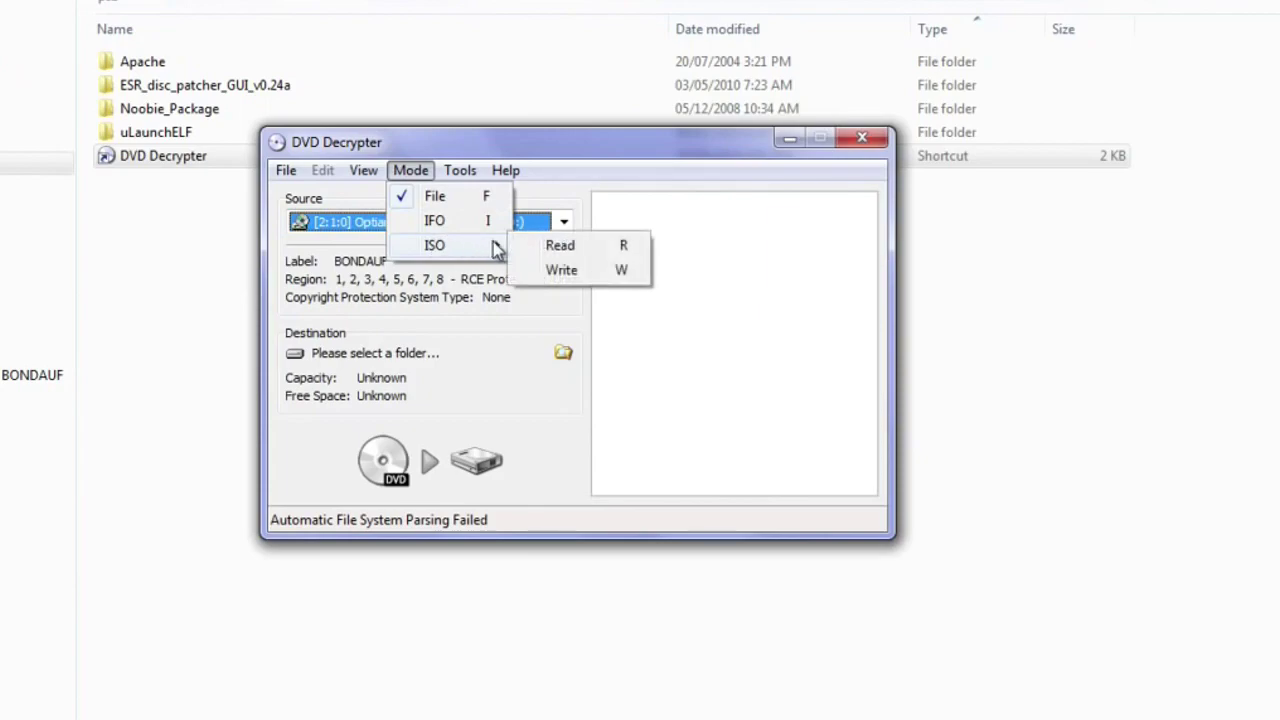
left_click(558, 246)
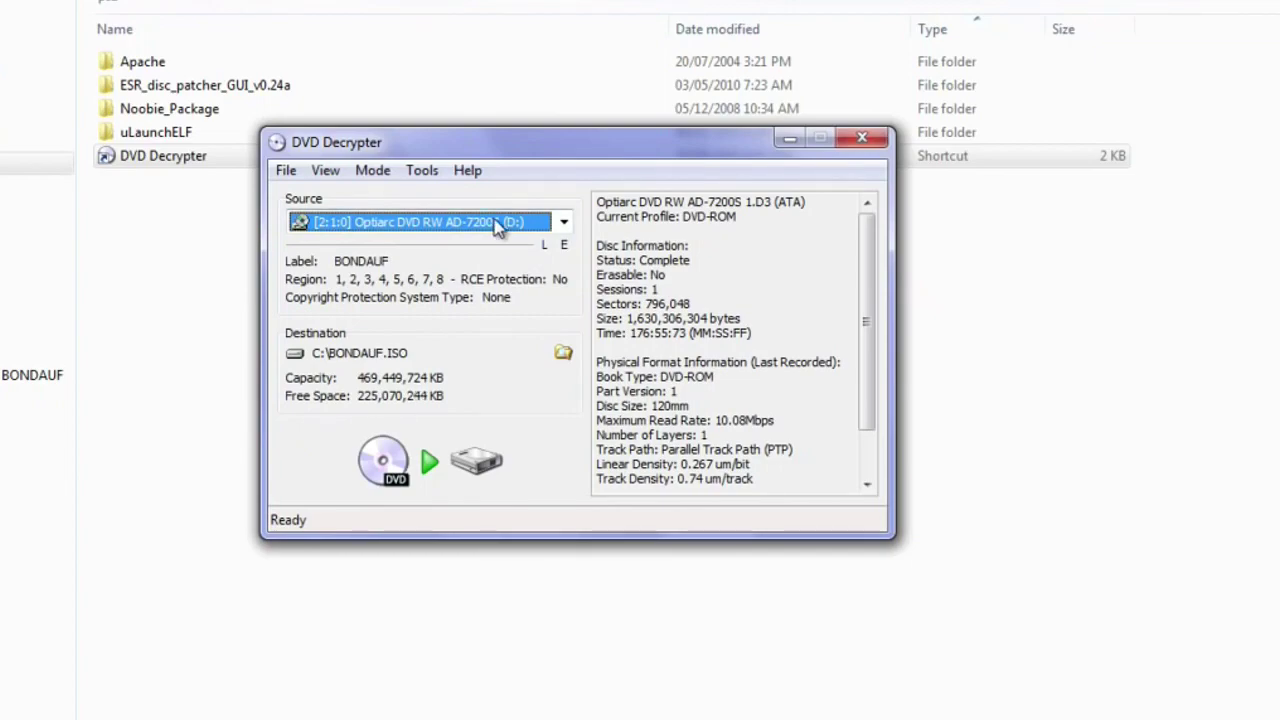
- Select the Optiarc DVD RW AD-7200S (D:) drive as source and start reading the disc to C:\BONDAUF.ISO
left_click(497, 226)
left_click(420, 245)
left_click(497, 222)
left_click(440, 248)
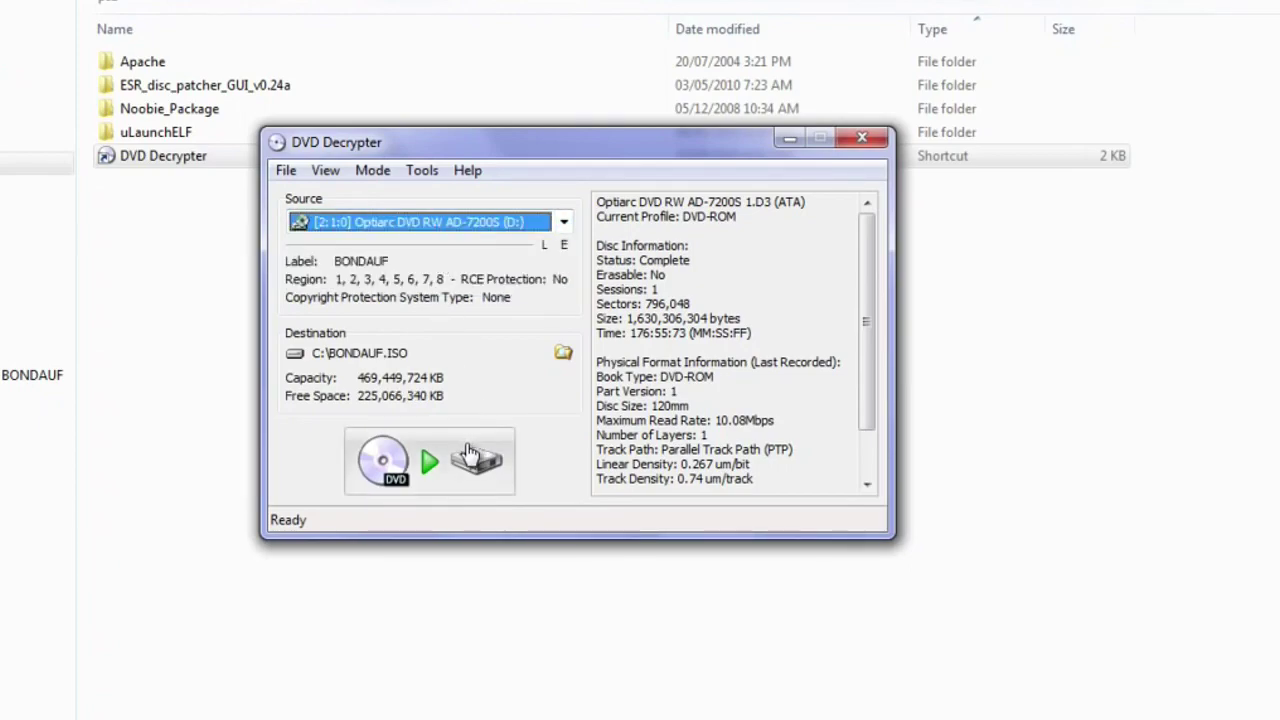
left_click(431, 460)
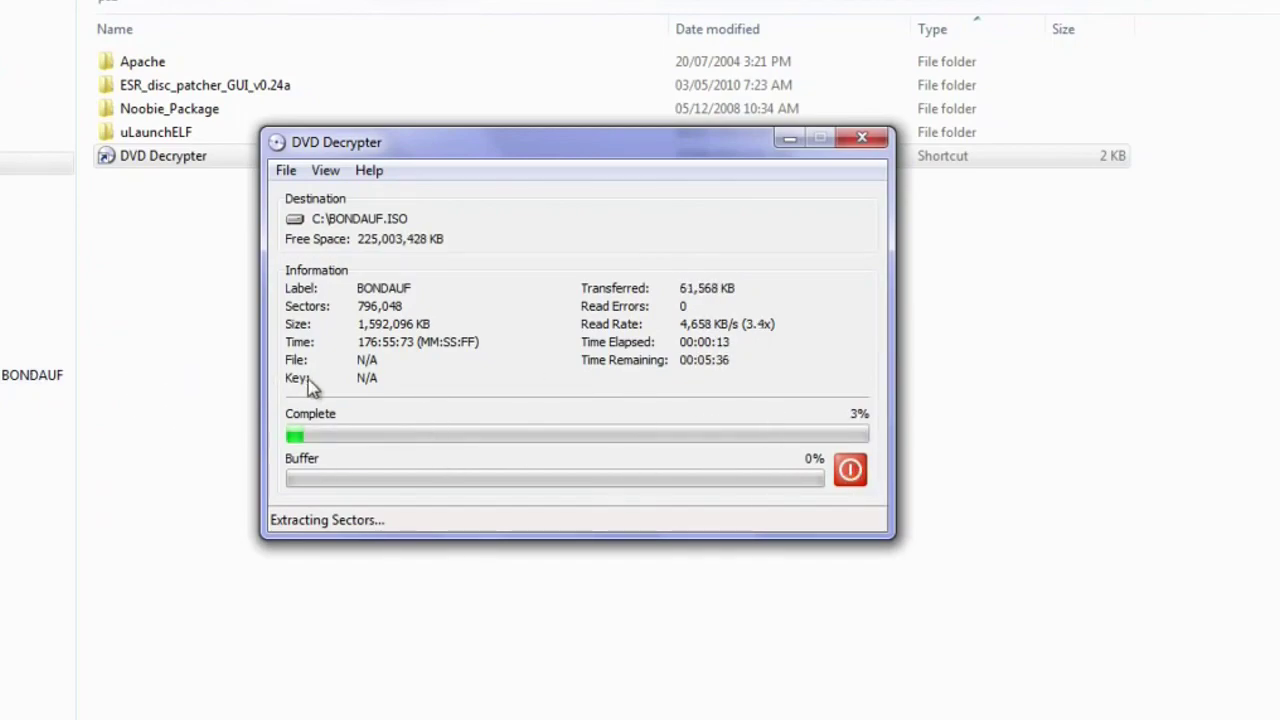
- Launch Apache.exe from the Apache folder inside the ps2 folder
left_click(1088, 448)
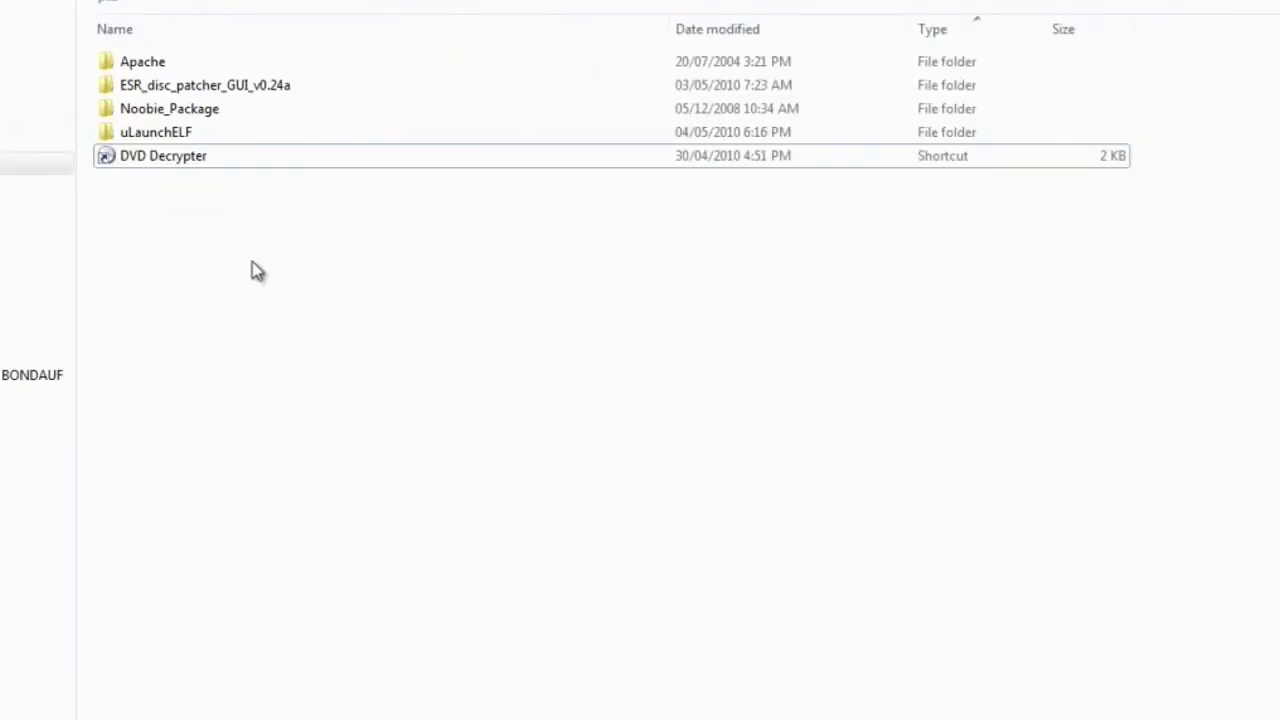
double_click(177, 71)
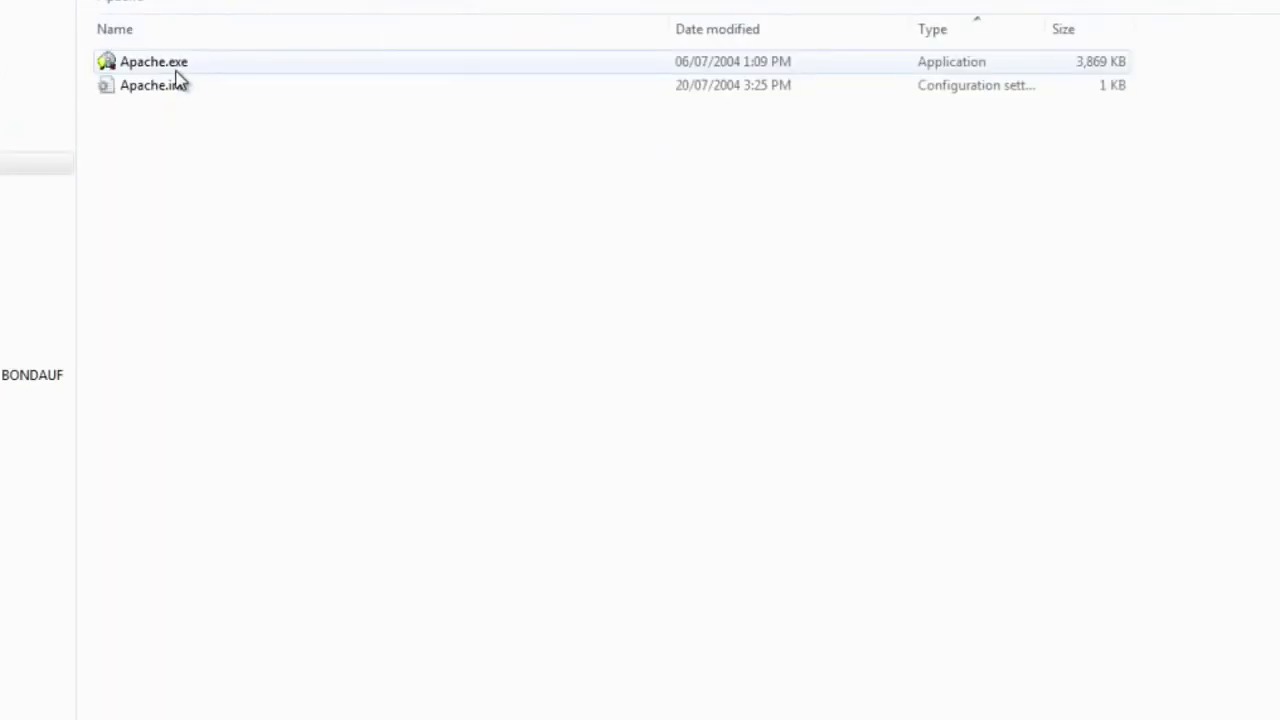
double_click(182, 64)
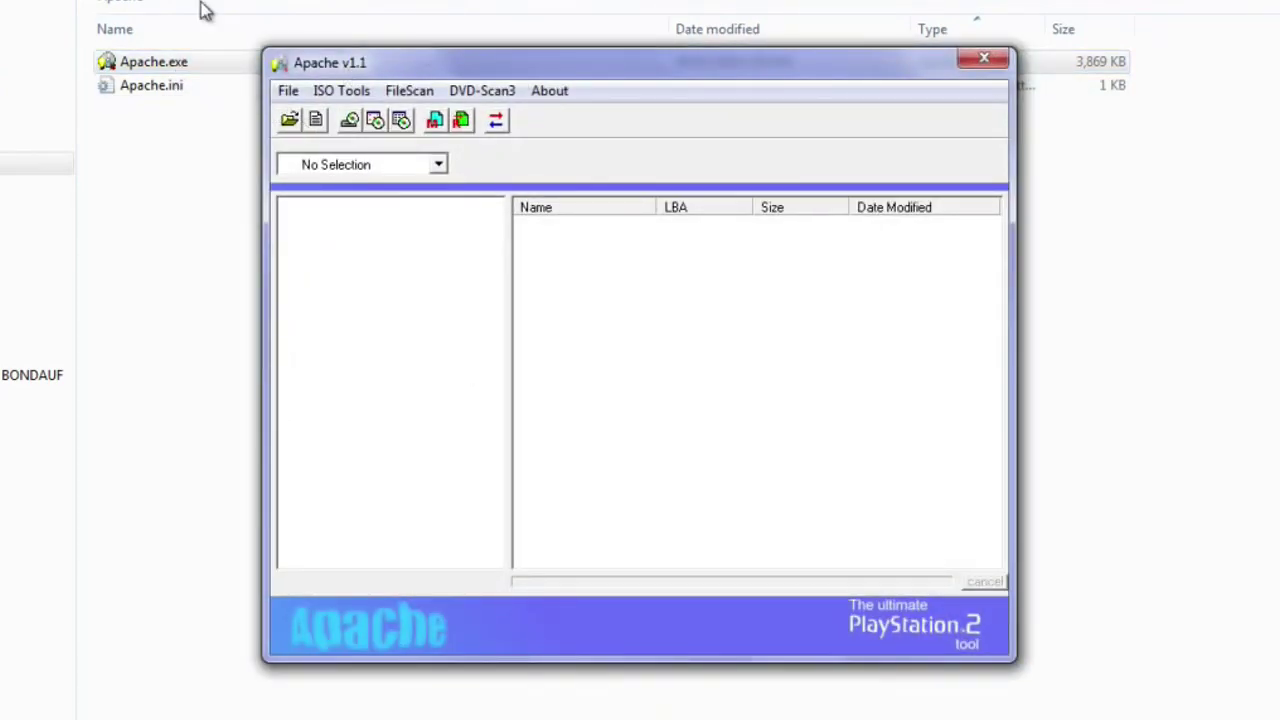
- Open the BONDAUF.ISO image from Local Disk (C:) in Apache
left_click(289, 121)
scroll(686, 372, "down", 8)
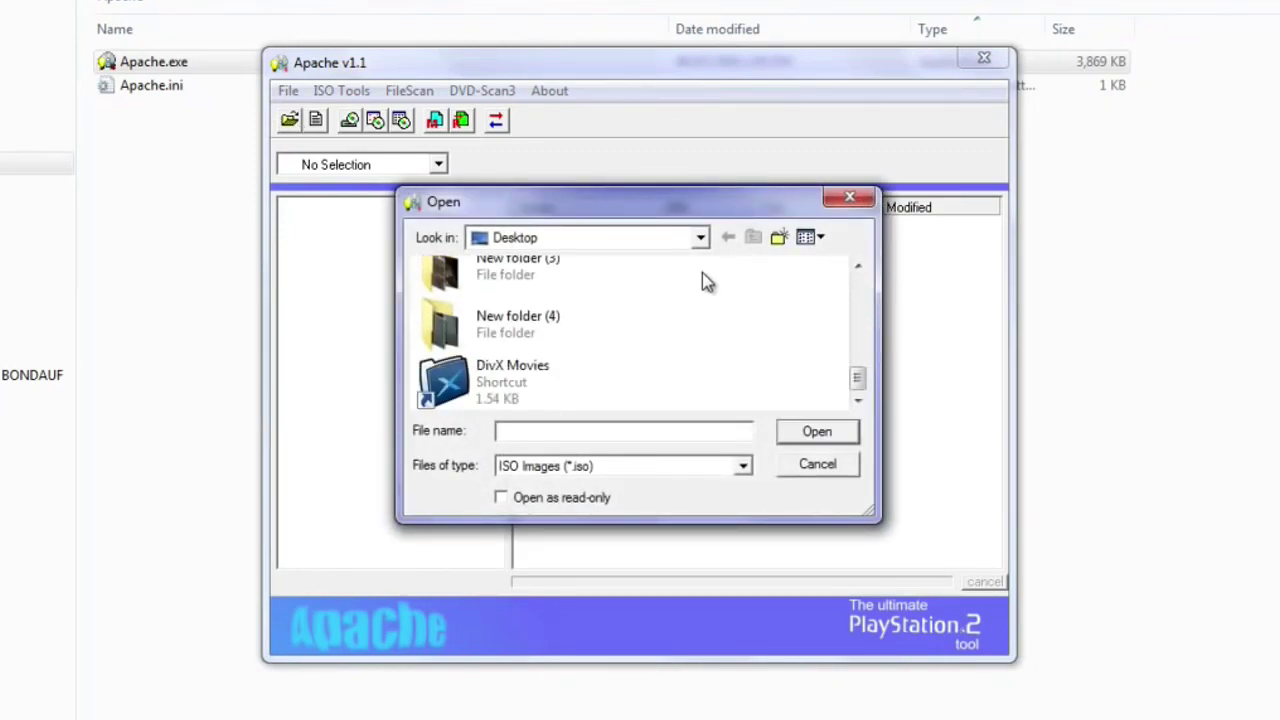
left_click(697, 240)
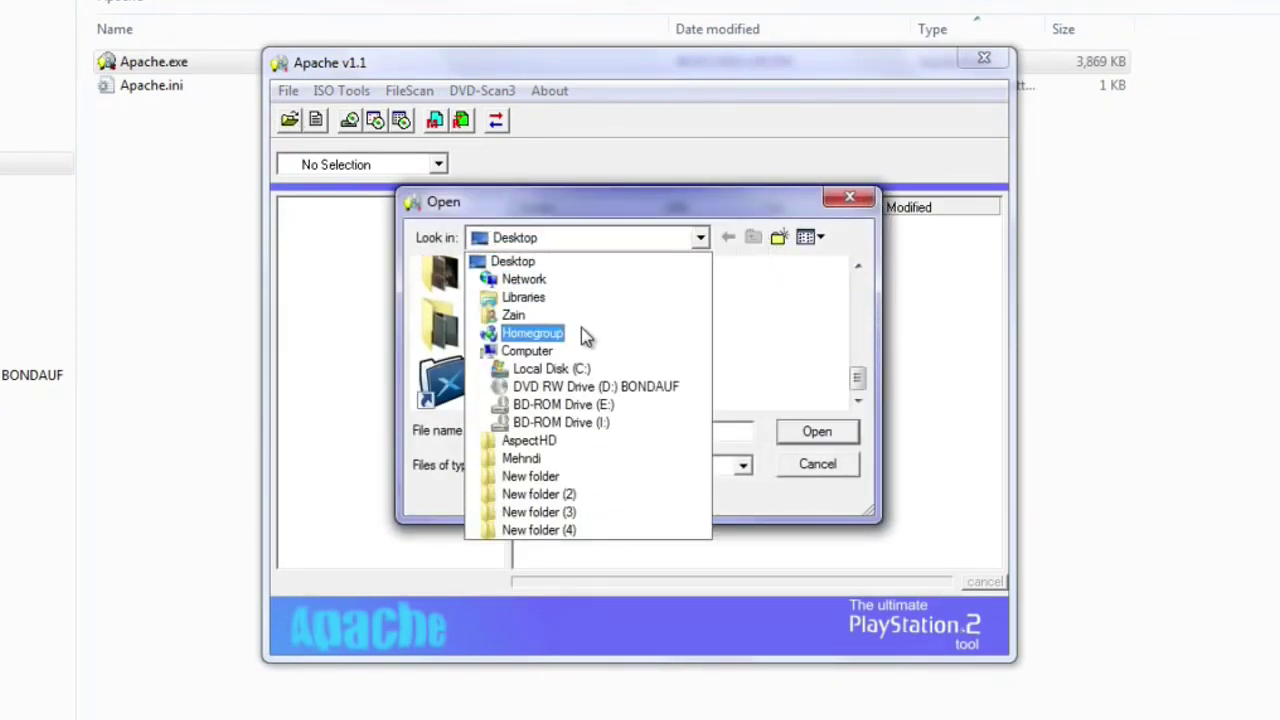
left_click(548, 369)
scroll(590, 340, "down", 3)
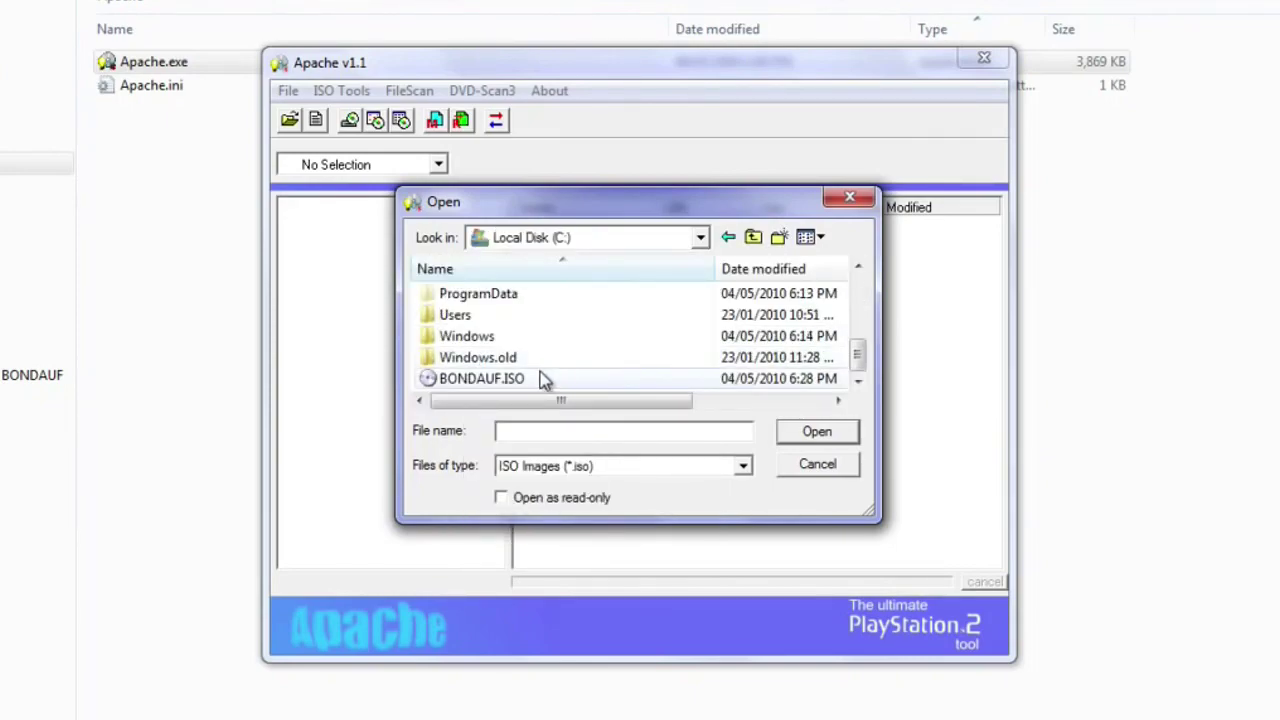
double_click(482, 379)
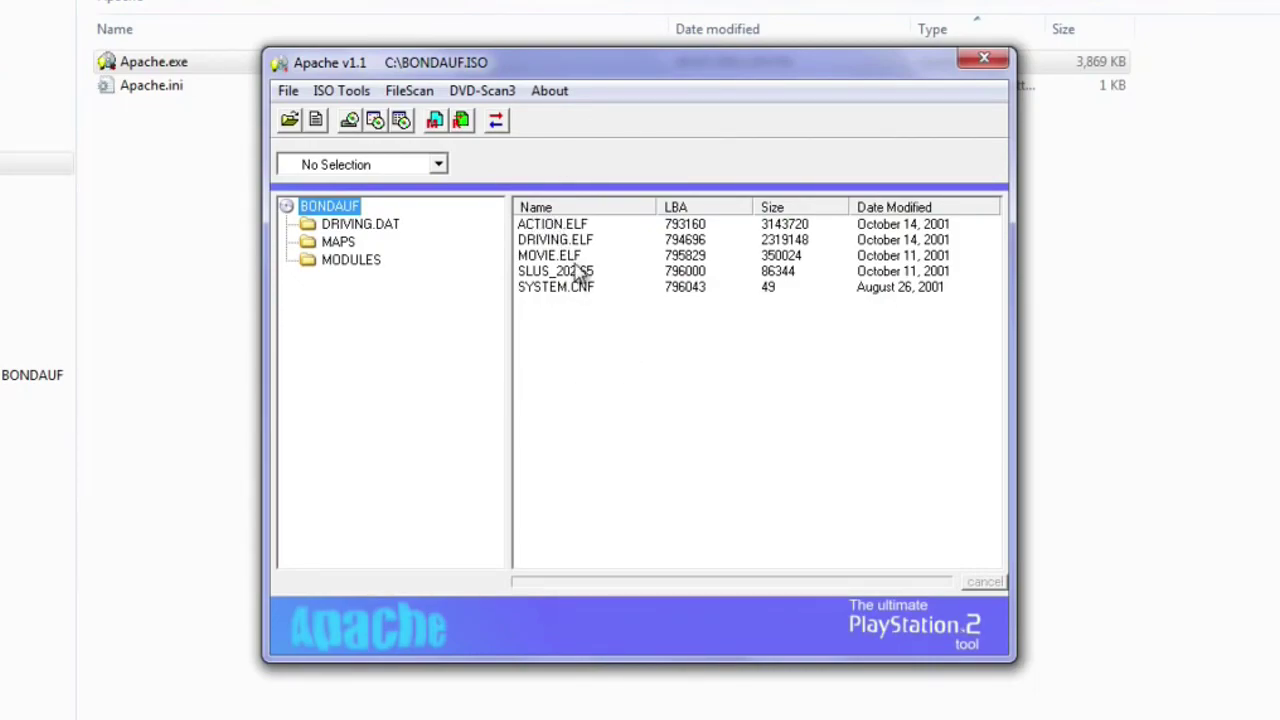
left_click(624, 400)
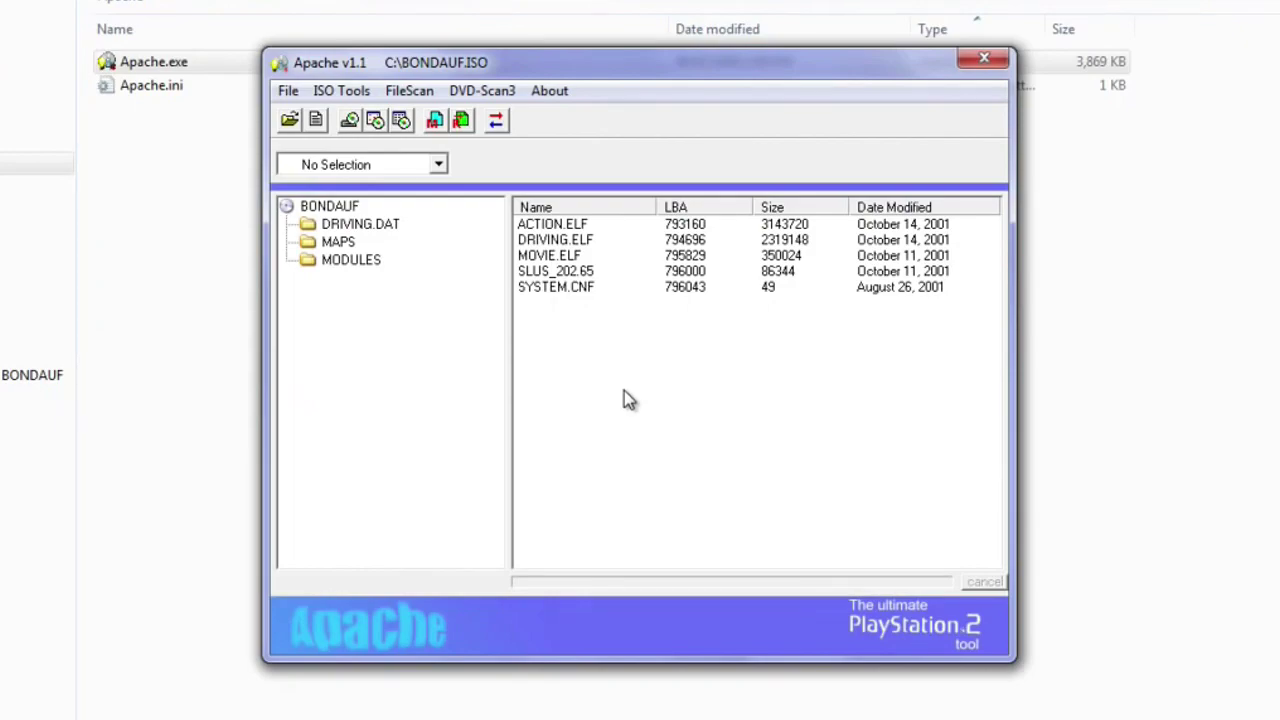
- Open the TOC entry of DRIVING.ELF in the BONDAUF image for editing its size
left_click(585, 245)
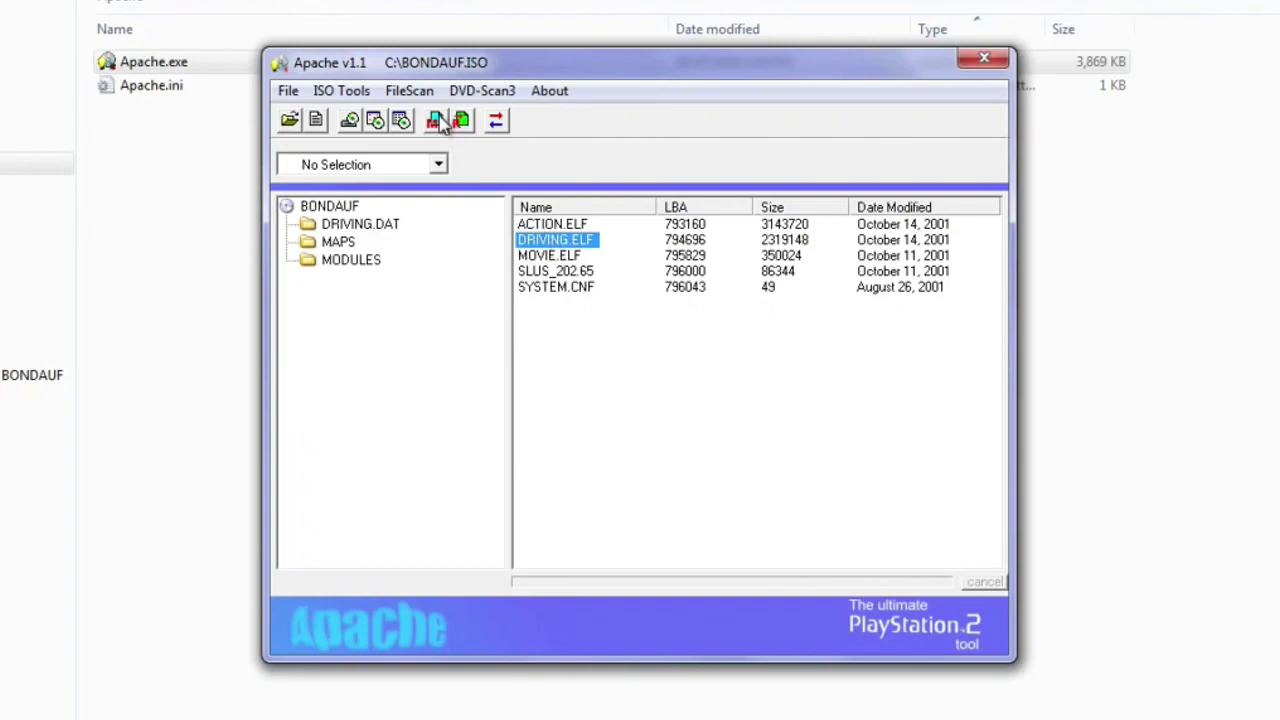
left_click(340, 92)
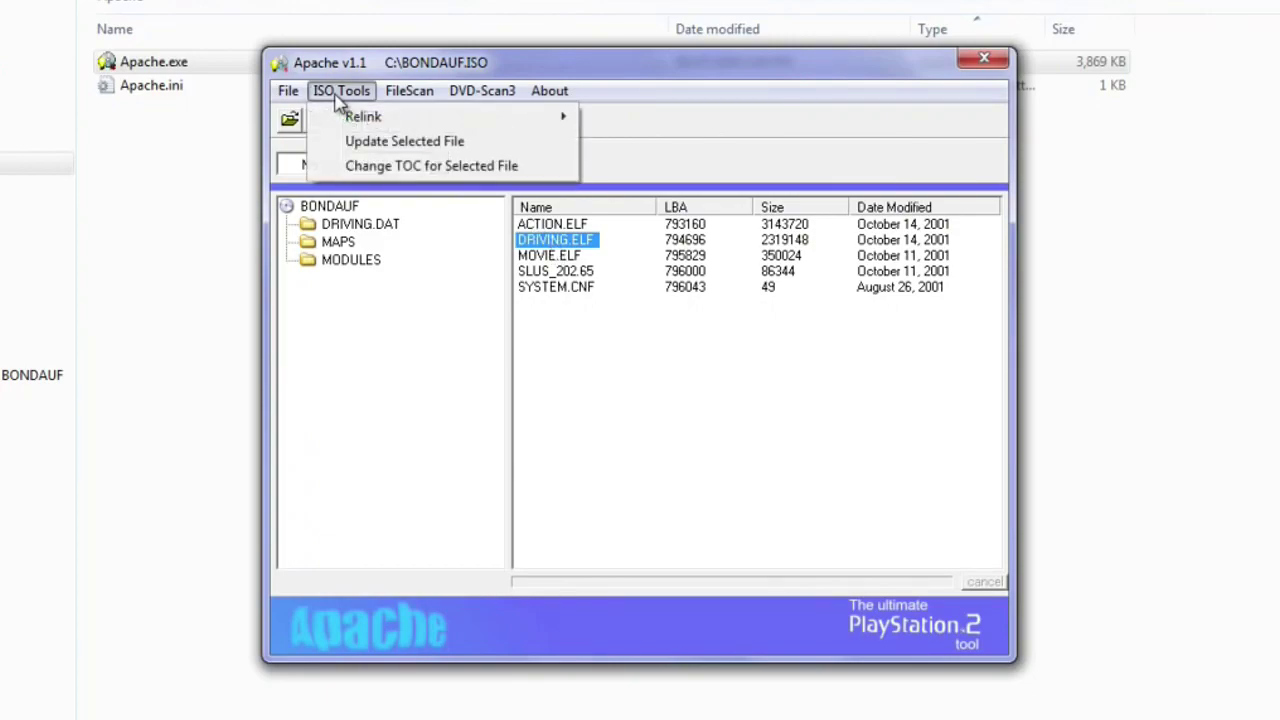
left_click(372, 168)
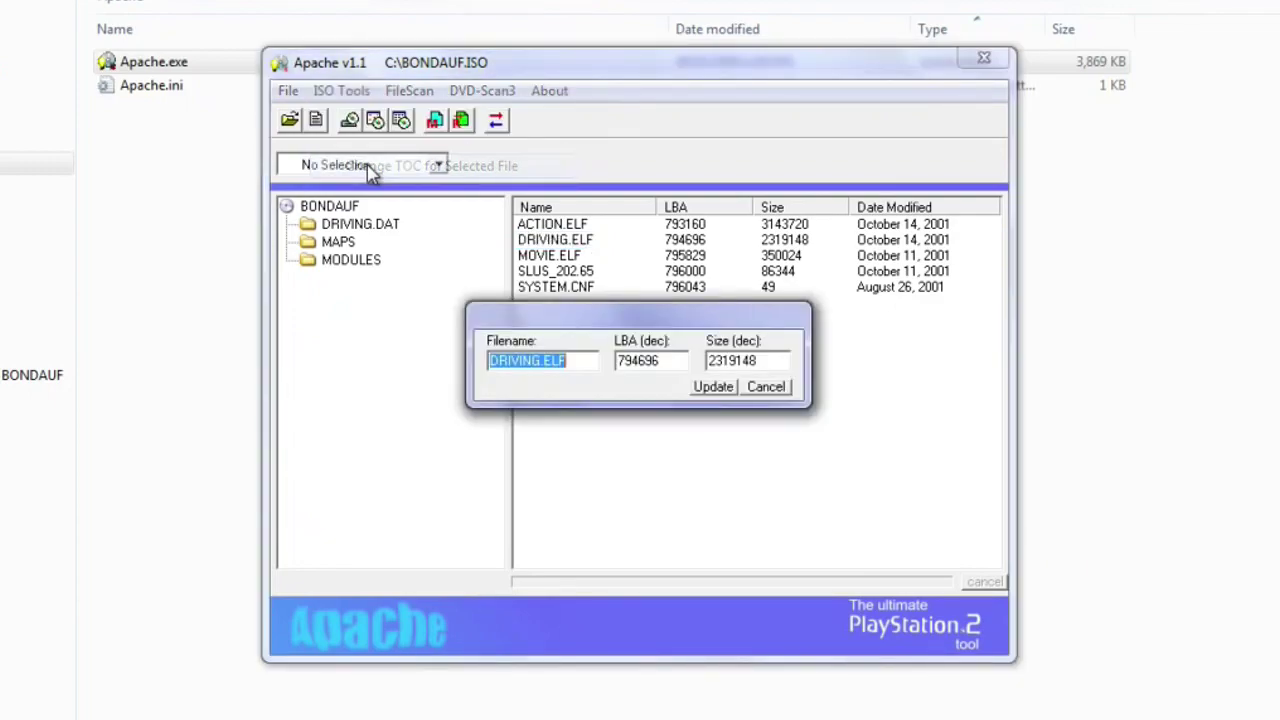
left_click_drag(776, 360, 672, 362)
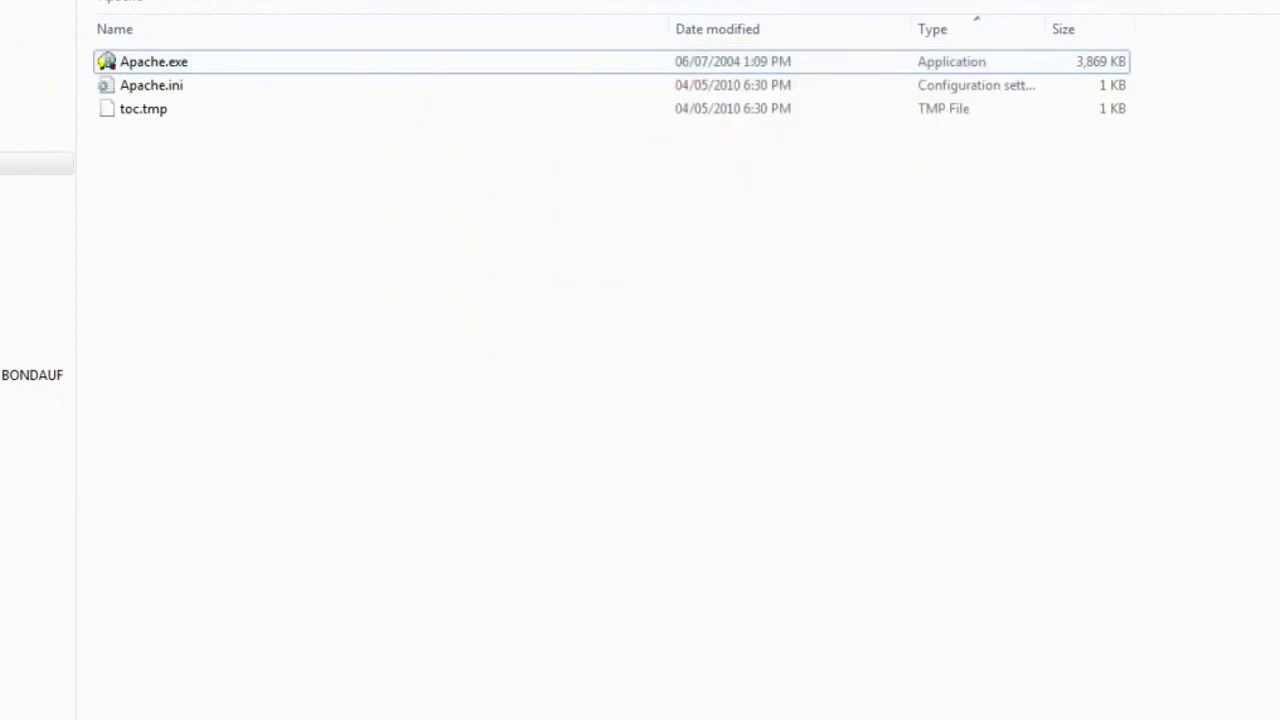
- Show the file properties of uncompressed BOOT.ELF in the uLaunchELF folder to read its exact byte size
key("BackSpace")
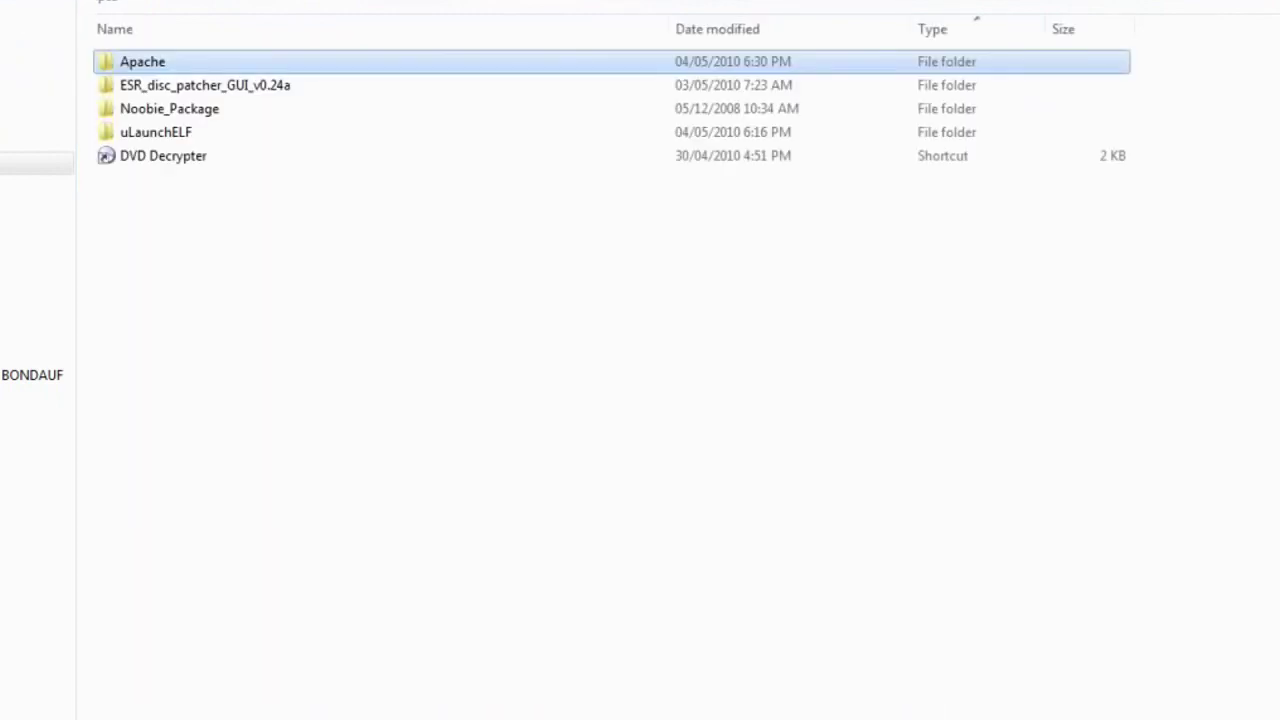
double_click(170, 134)
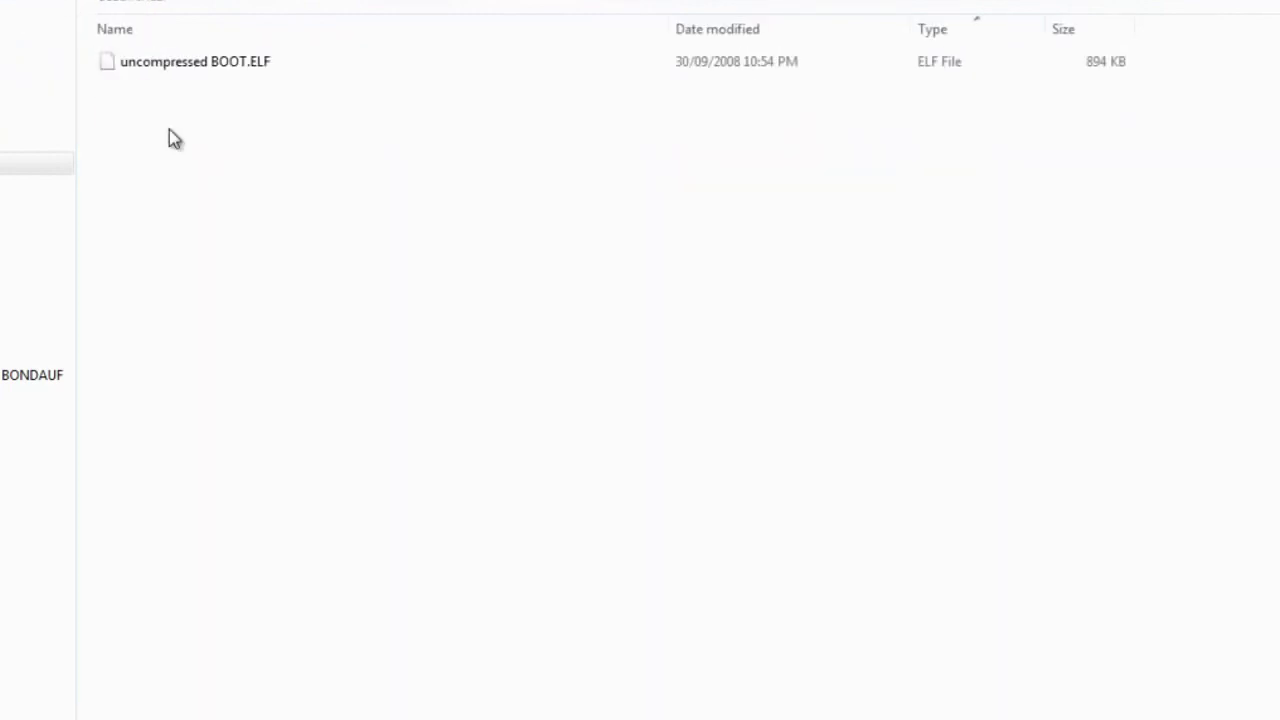
left_click(155, 66)
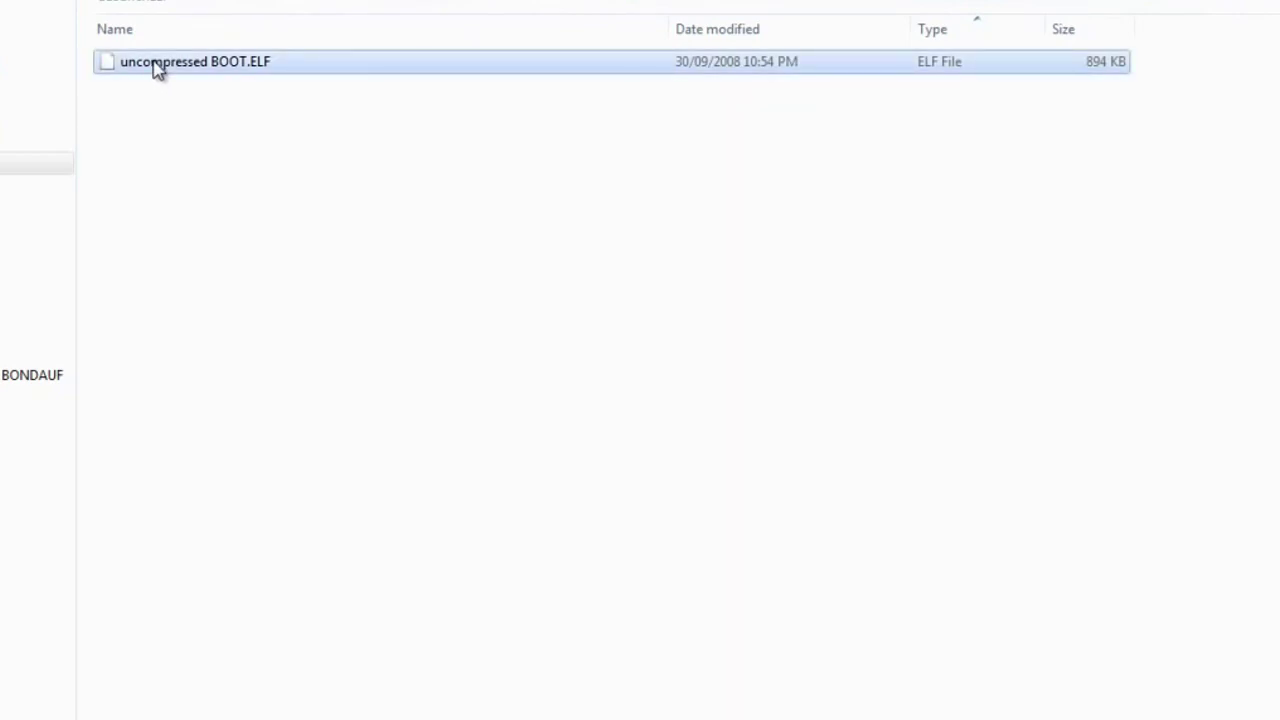
right_click(157, 68)
left_click(243, 531)
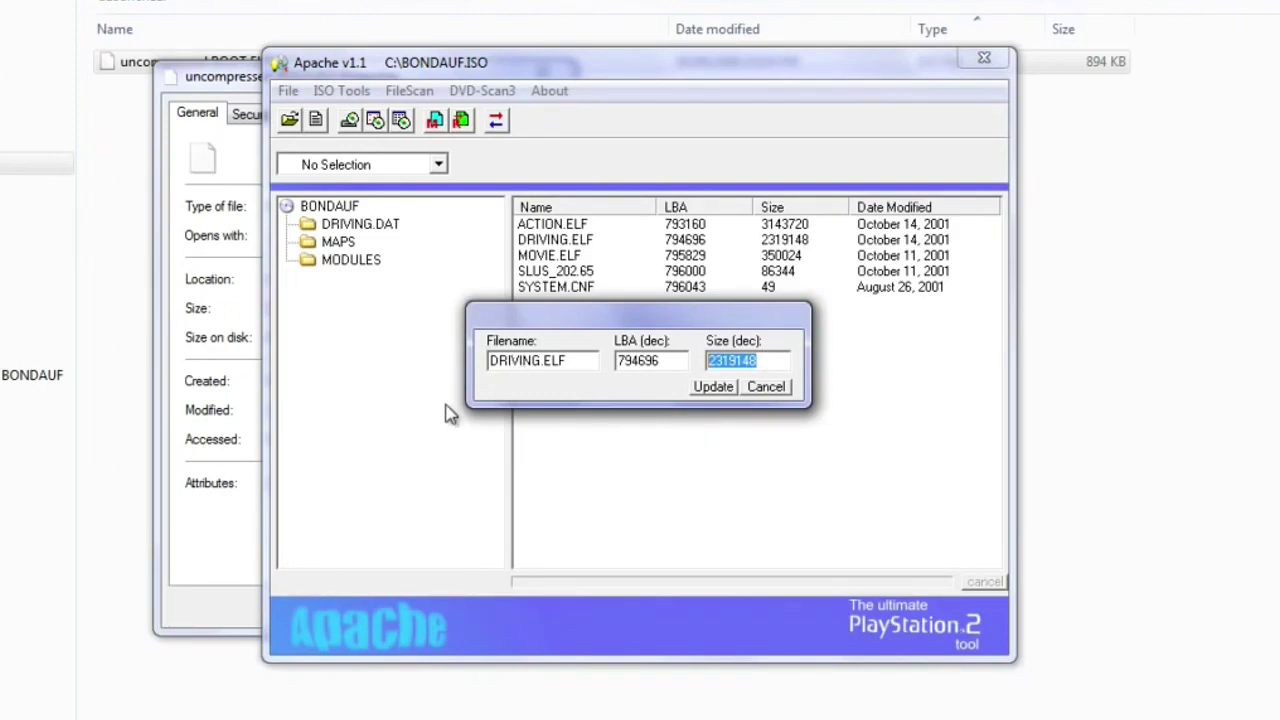
- Update the TOC size of DRIVING.ELF to 915196 and close the properties of uncompressed BOOT.ELF
type("90")
left_click(716, 390)
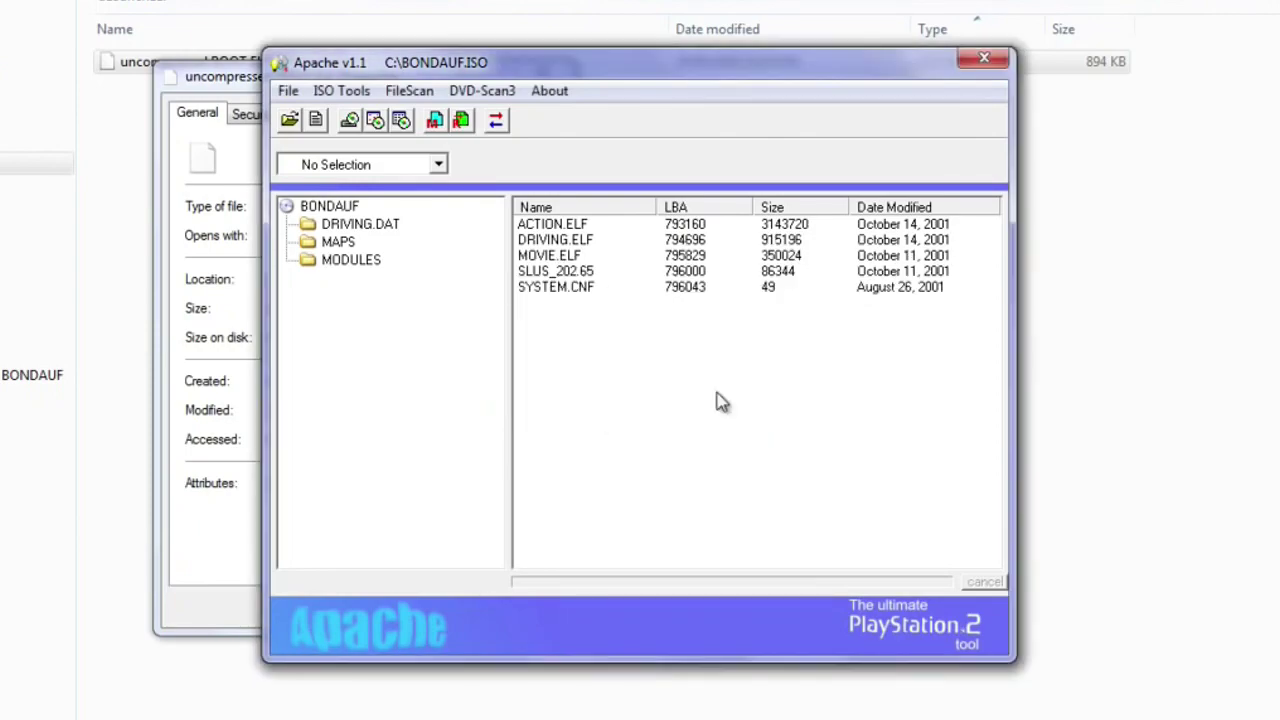
left_click_drag(612, 76, 970, 105)
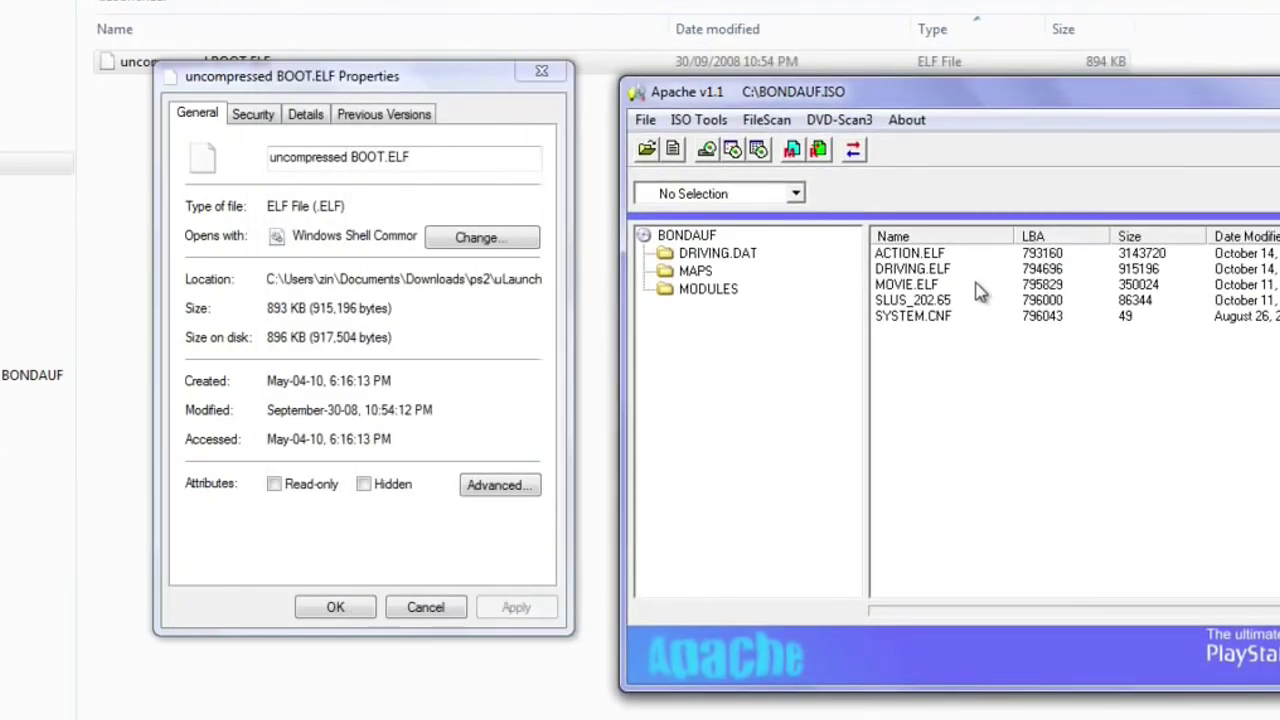
left_click(940, 256)
left_click(541, 71)
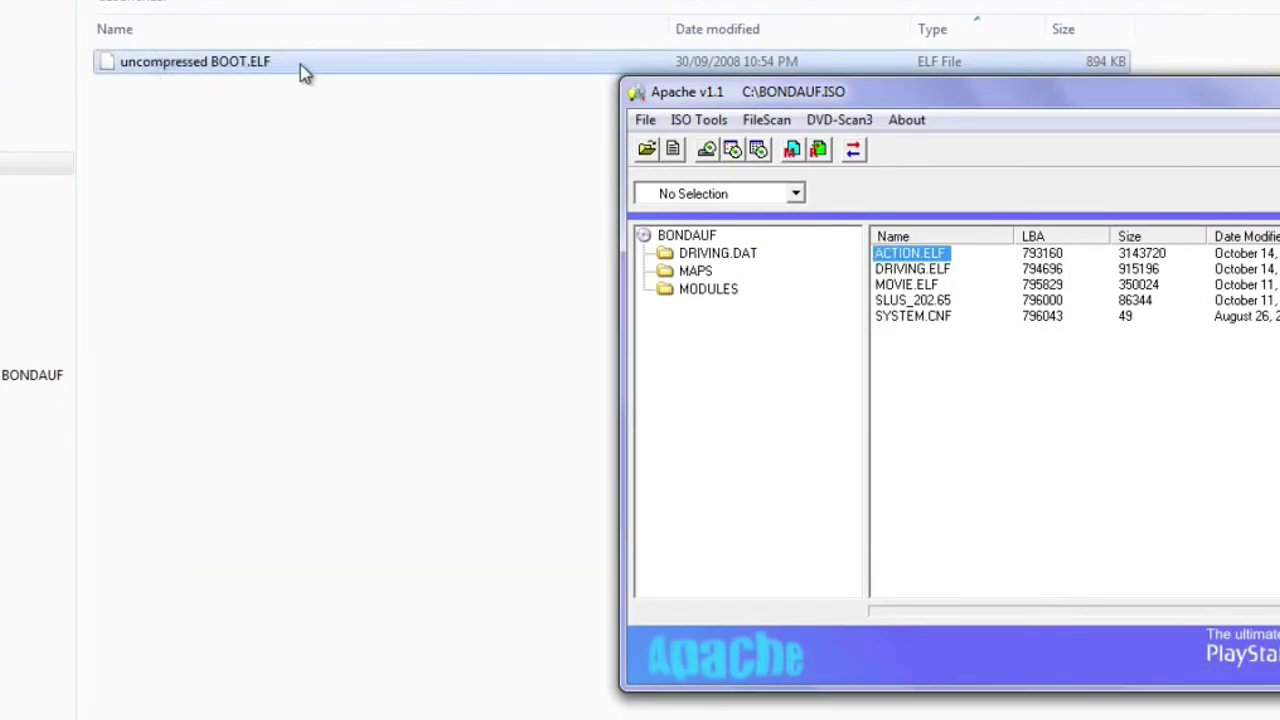
- Rename uncompressed BOOT.ELF in the uLaunchELF folder as DRIVING.ELF
left_click(255, 67)
right_click(255, 65)
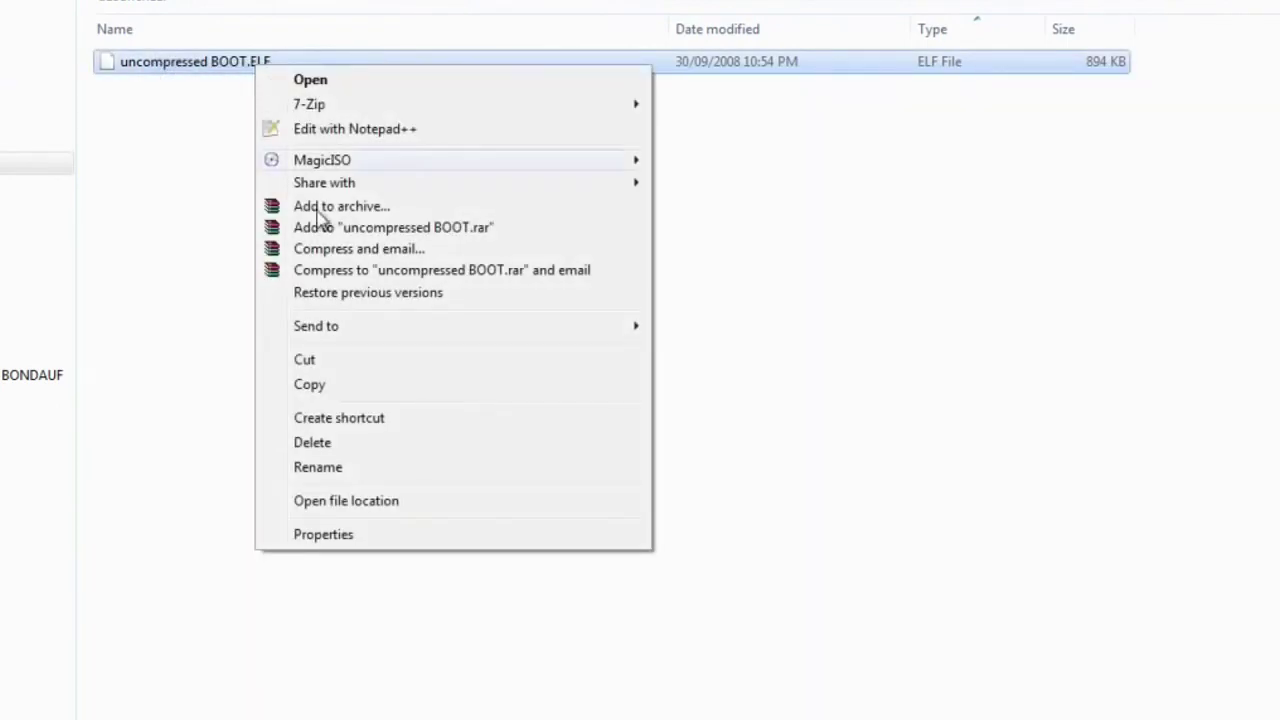
left_click(343, 470)
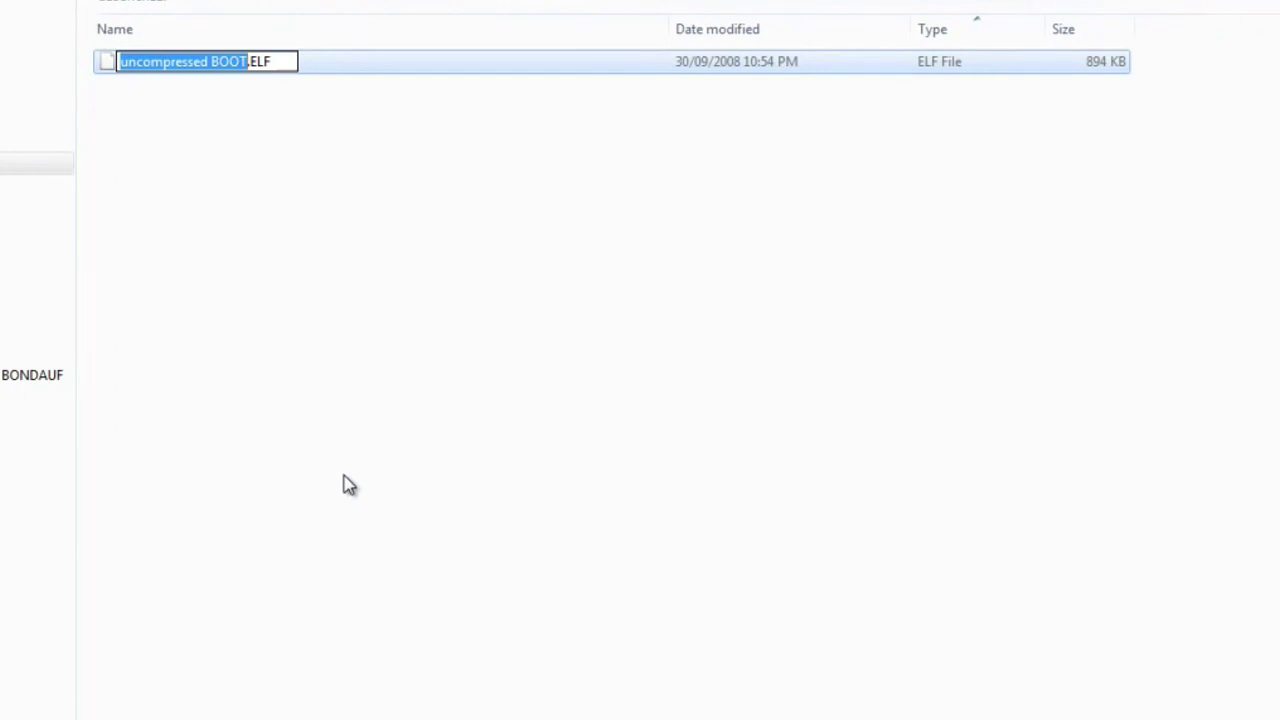
type("DRIVINF")
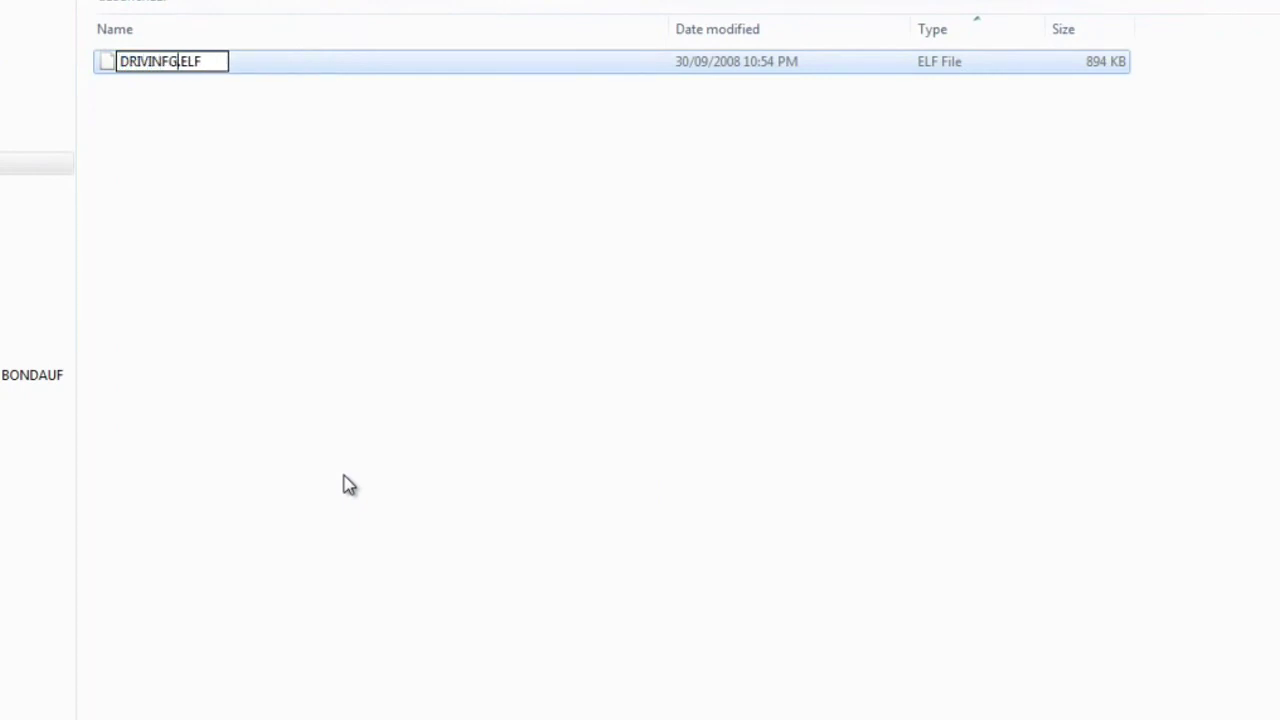
key("BackSpace")
type("G")
key("Return")
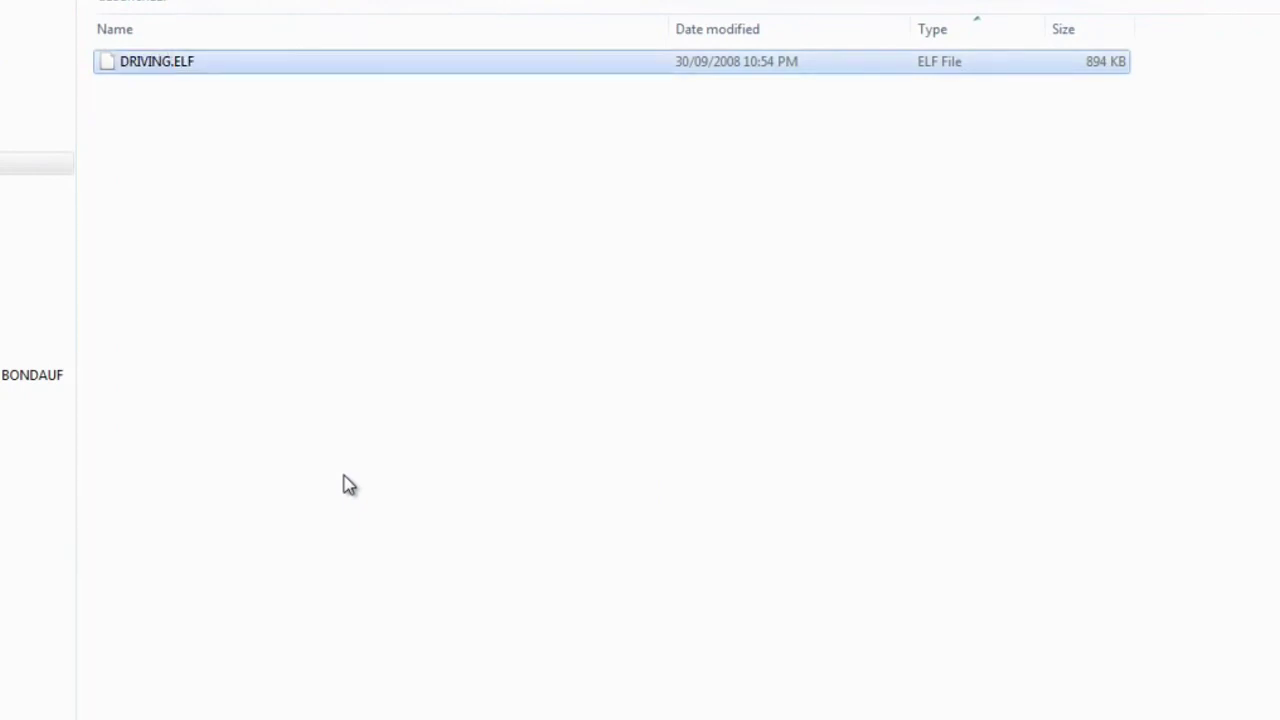
left_click(381, 462)
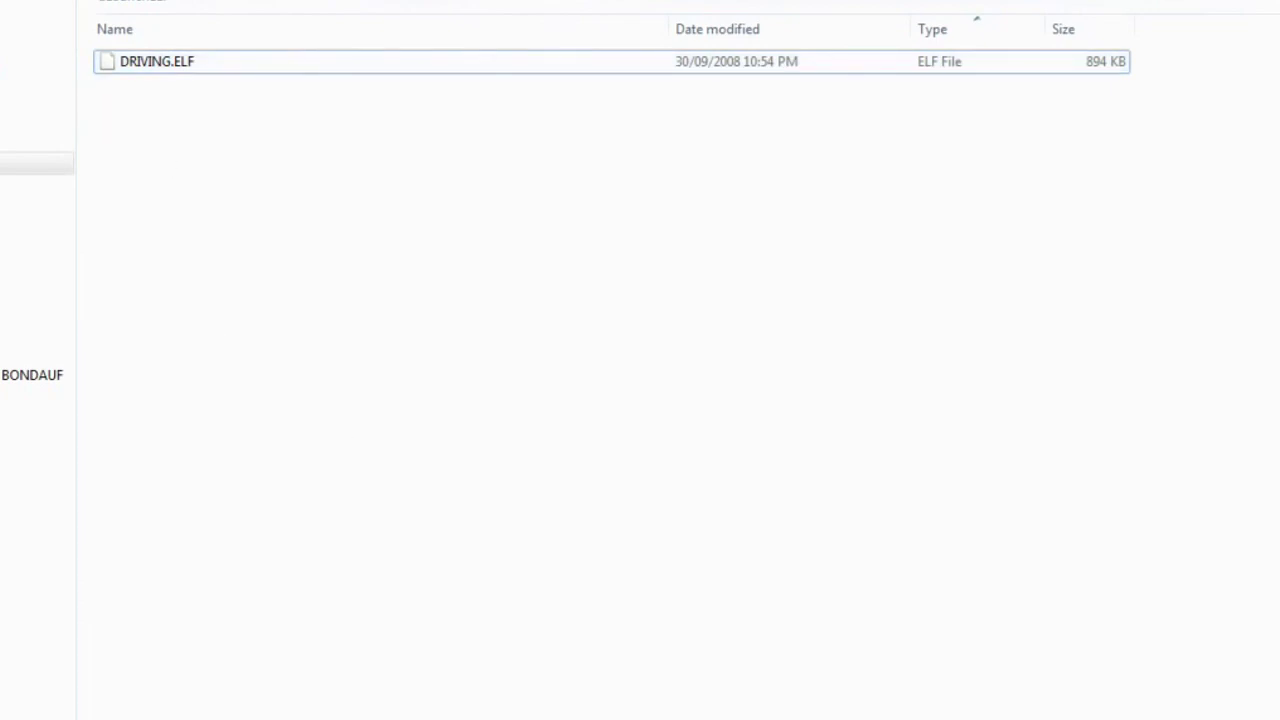
- Switch to Apache and start Update Selected File for DRIVING.ELF in the BONDAUF image
key("alt+Tab")
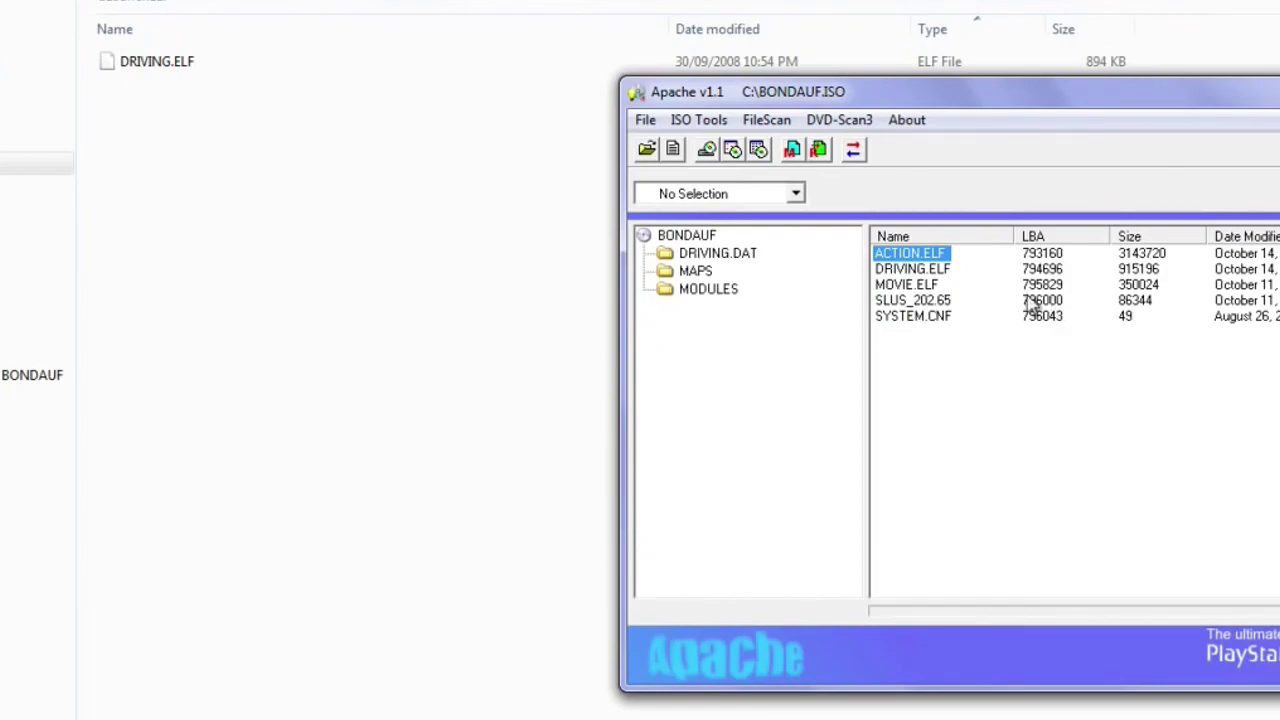
left_click(906, 272)
left_click_drag(930, 92, 740, 80)
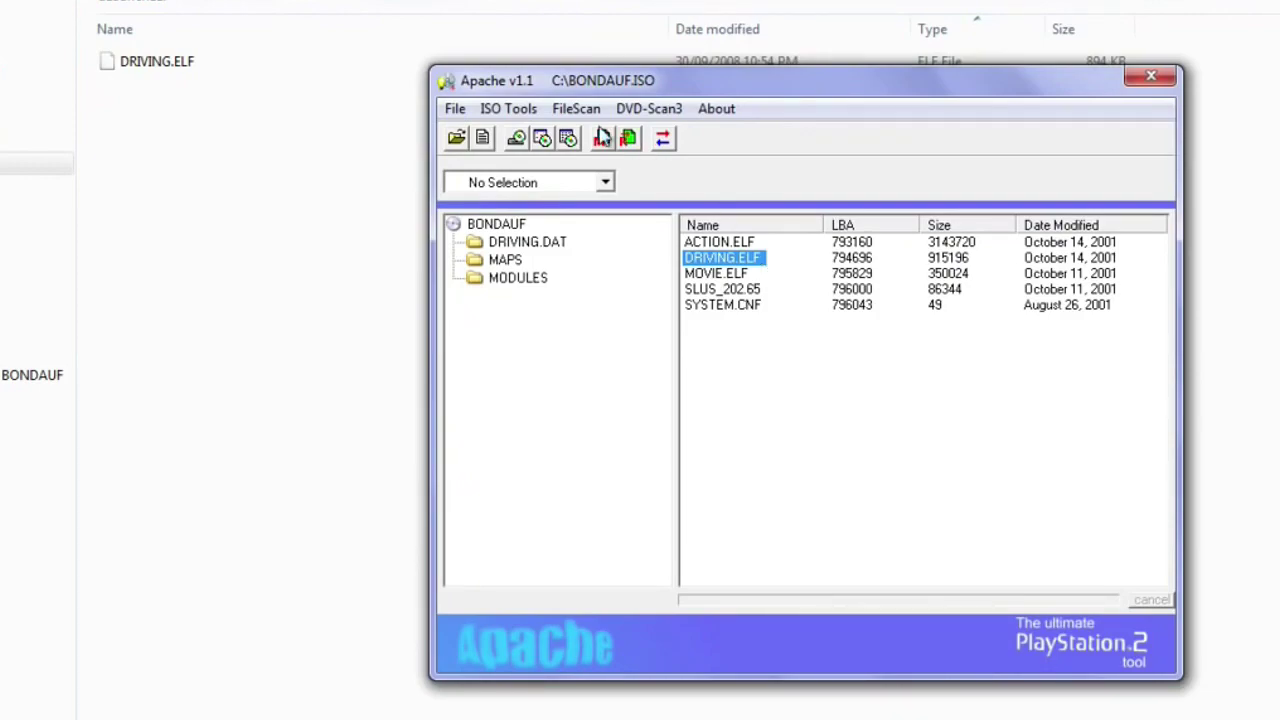
left_click(528, 110)
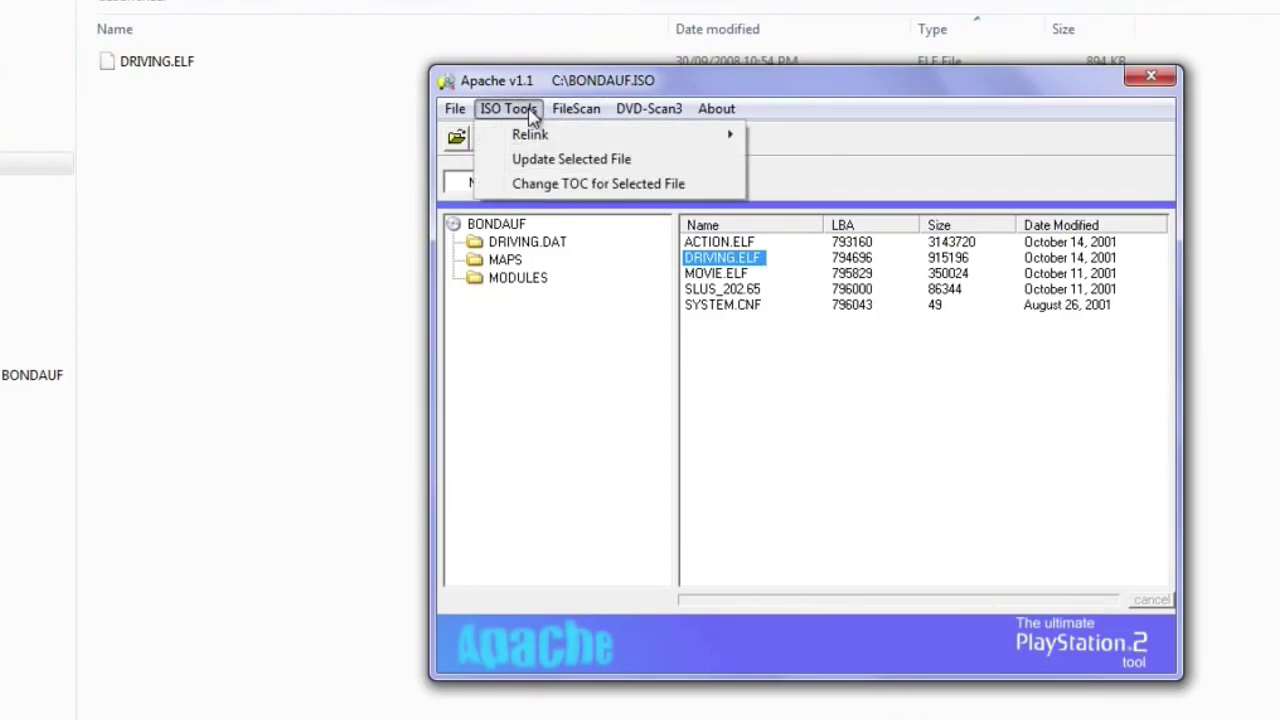
left_click(550, 160)
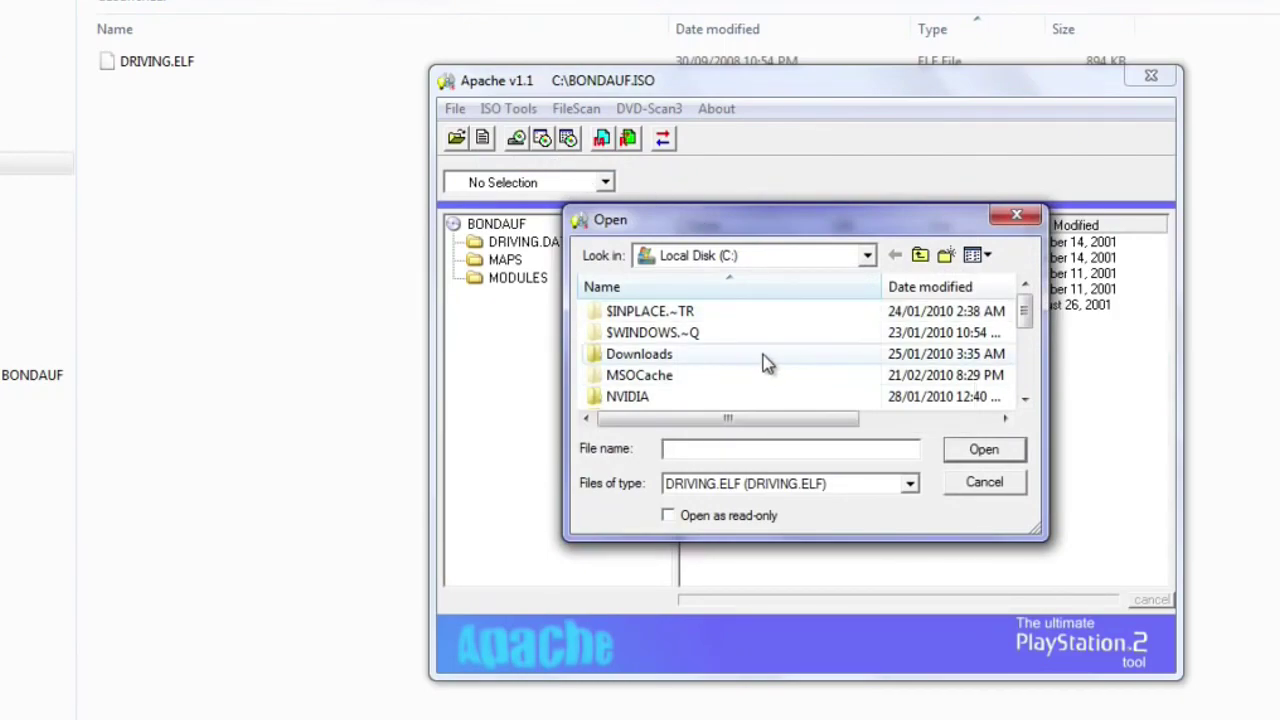
- Replace the selected file with DRIVING.ELF from Documents > Downloads > ps2 > uLaunchELF and close Apache
left_click(867, 256)
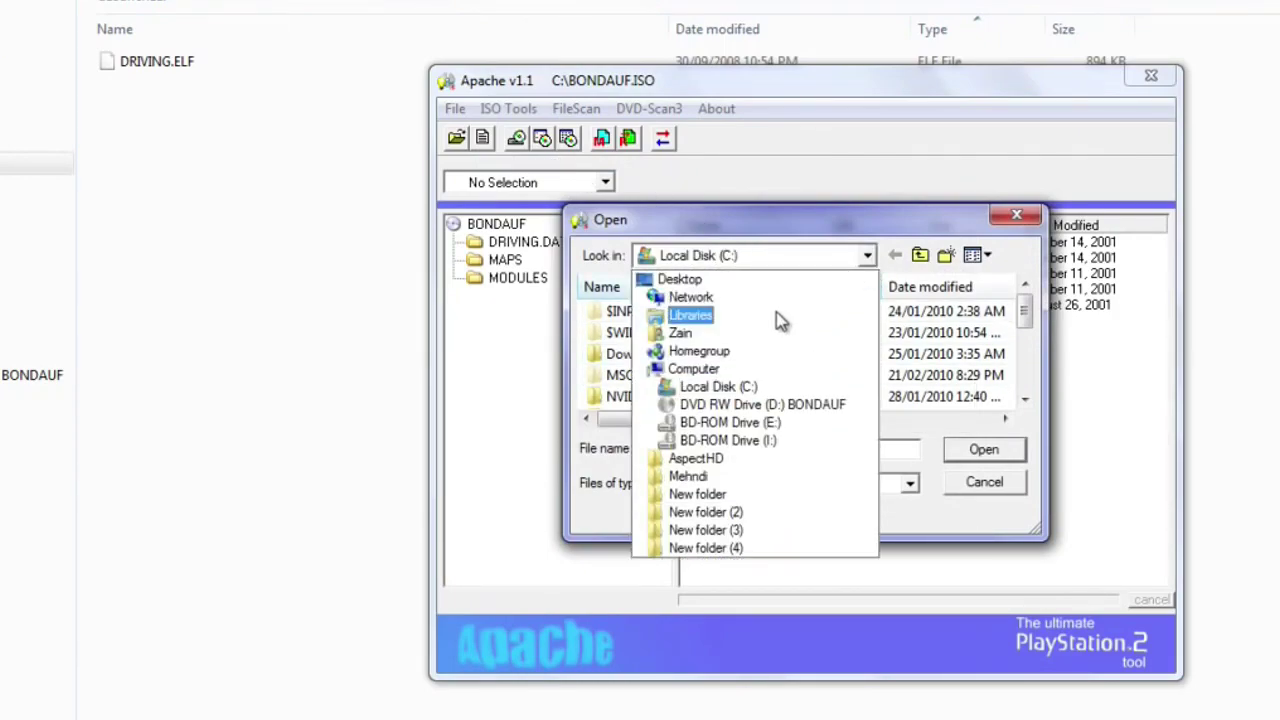
left_click(700, 316)
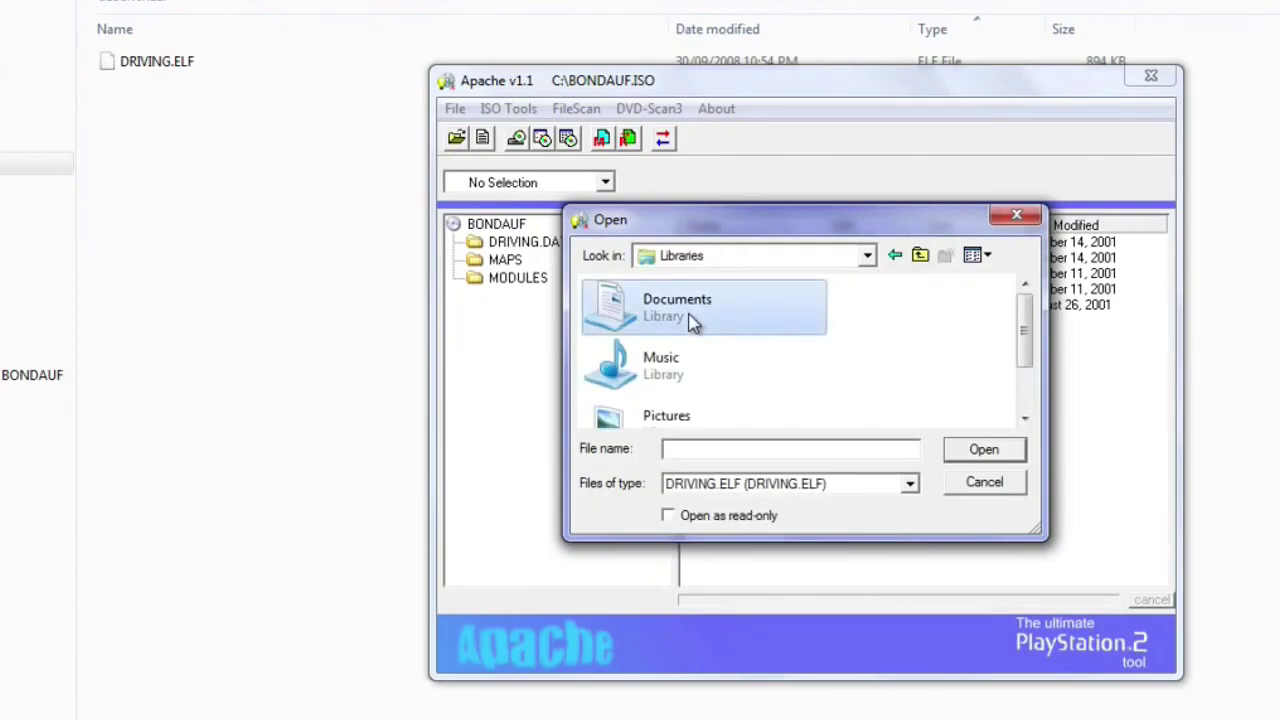
double_click(690, 322)
scroll(680, 345, "down", 2)
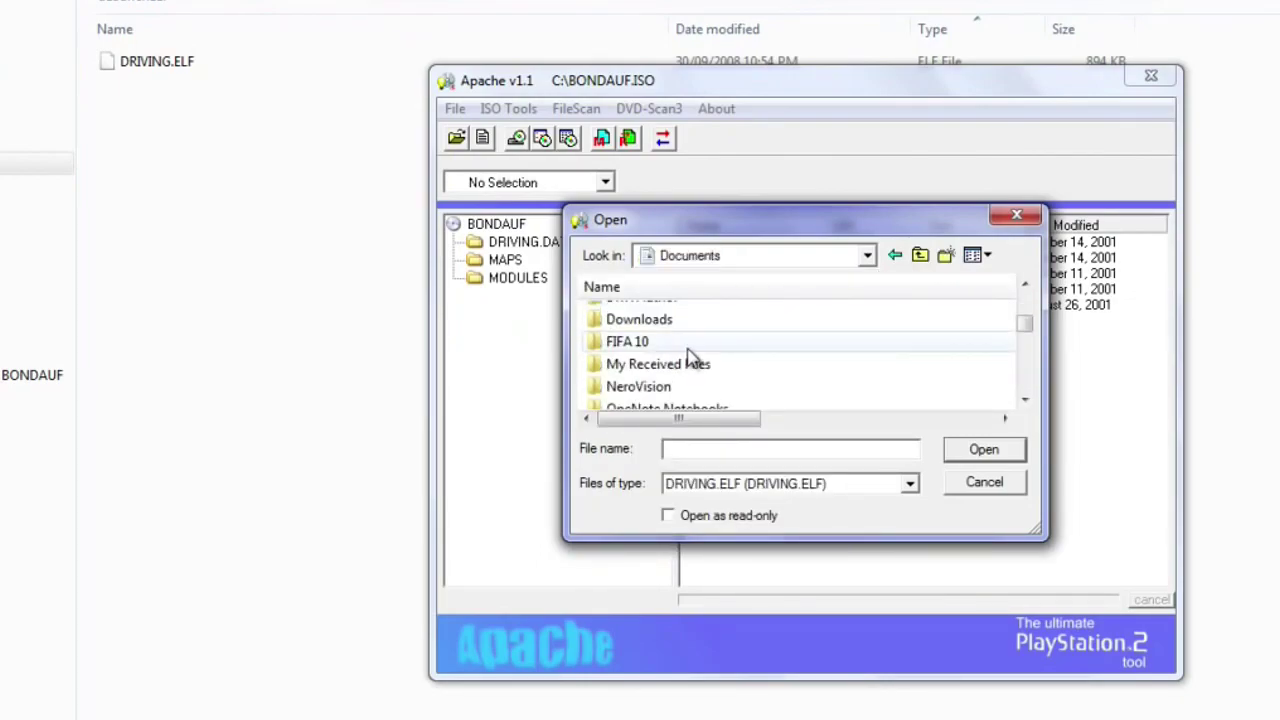
scroll(690, 355, "down", 2)
scroll(691, 357, "up", 4)
scroll(694, 358, "down", 2)
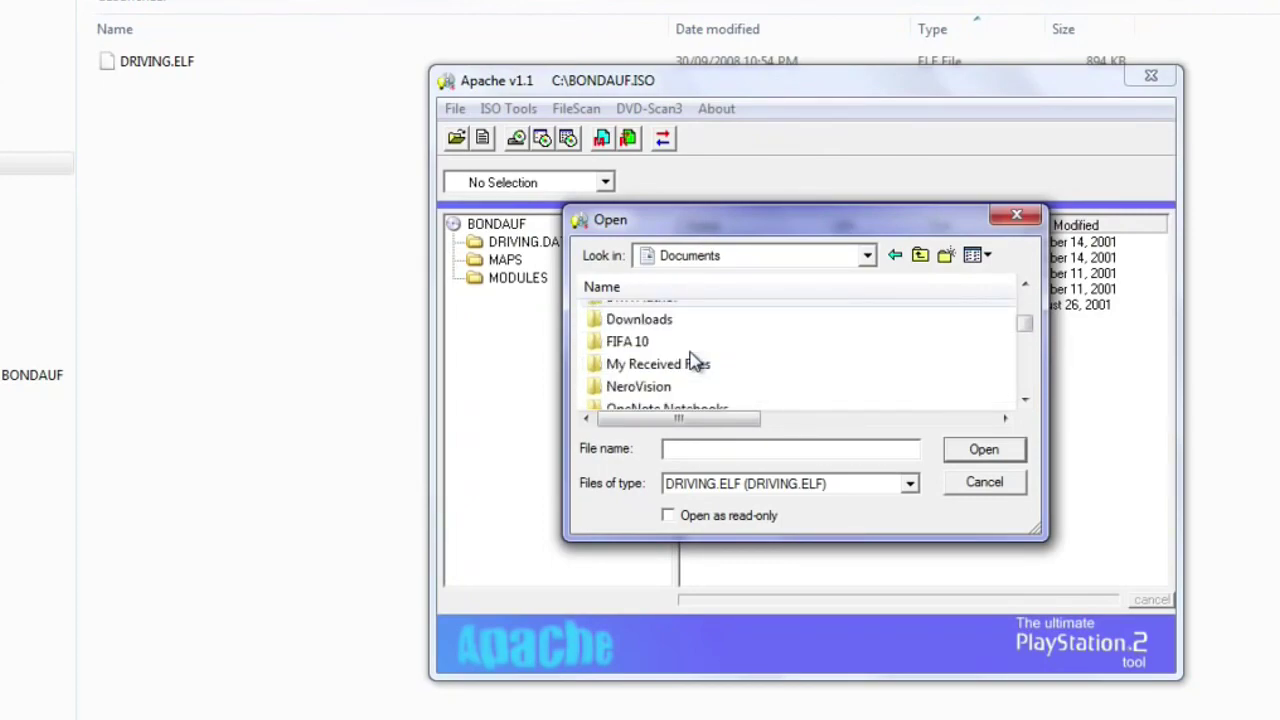
double_click(665, 296)
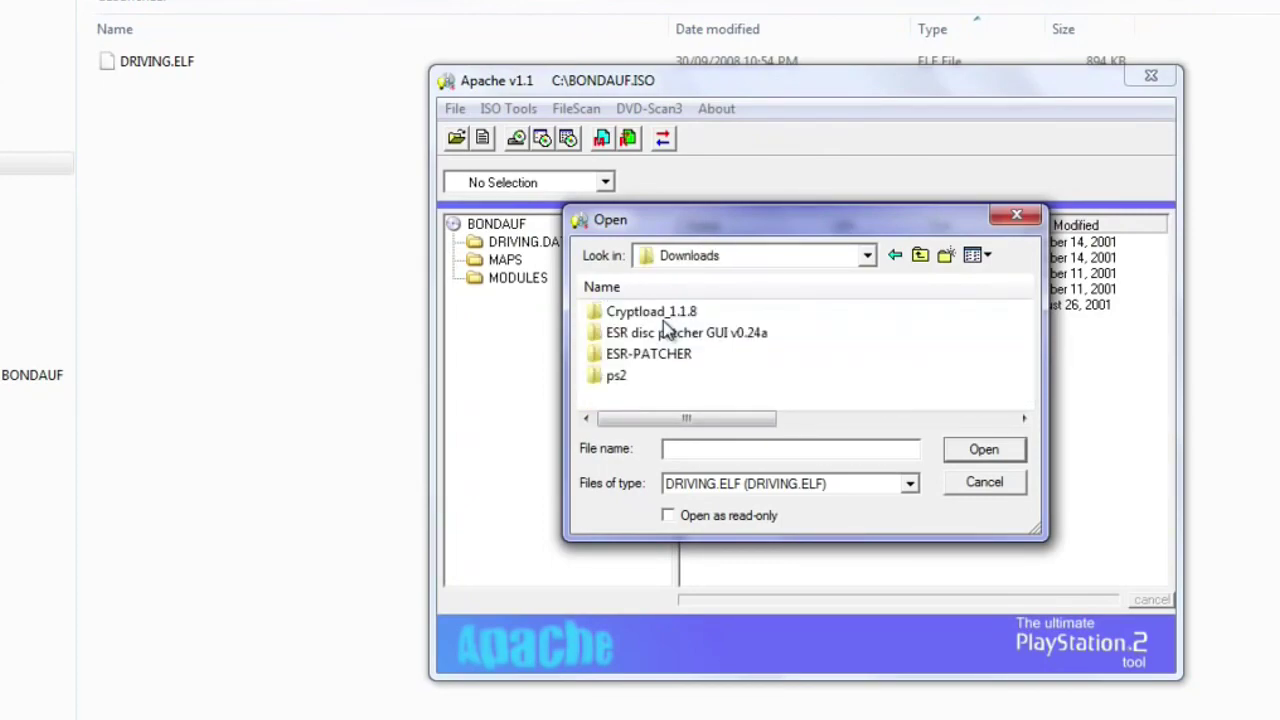
double_click(638, 377)
double_click(635, 380)
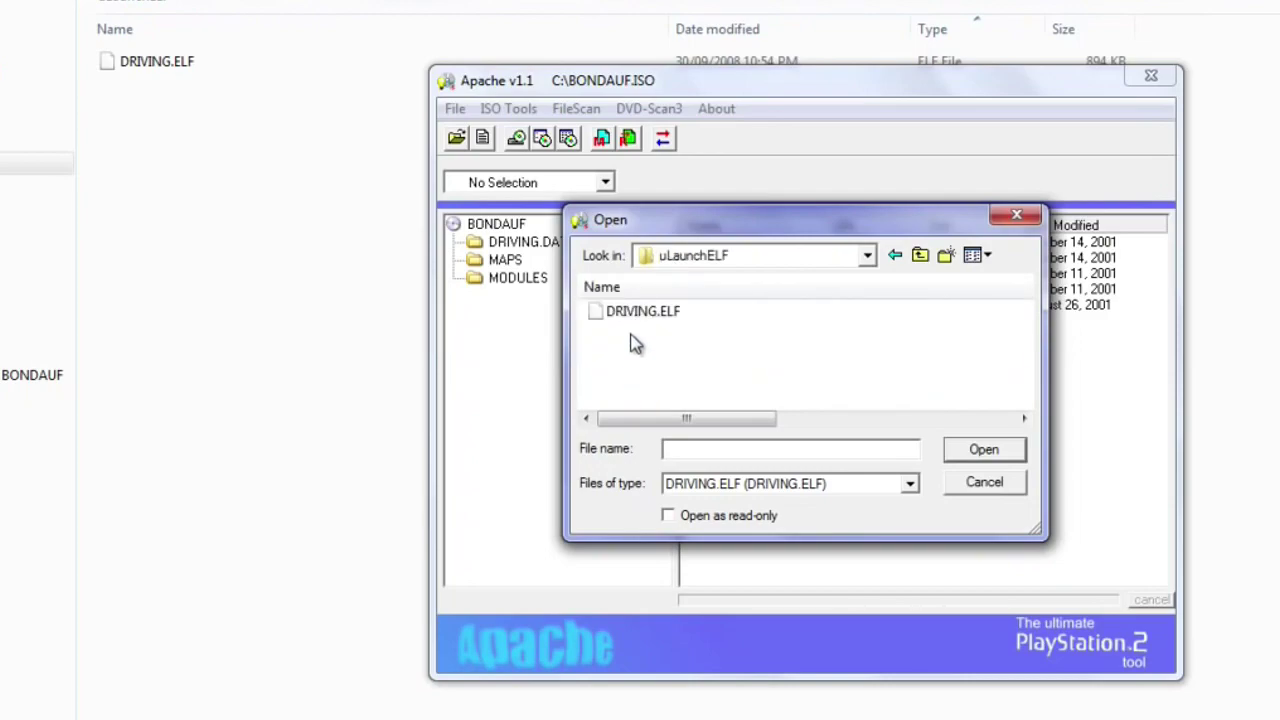
double_click(635, 317)
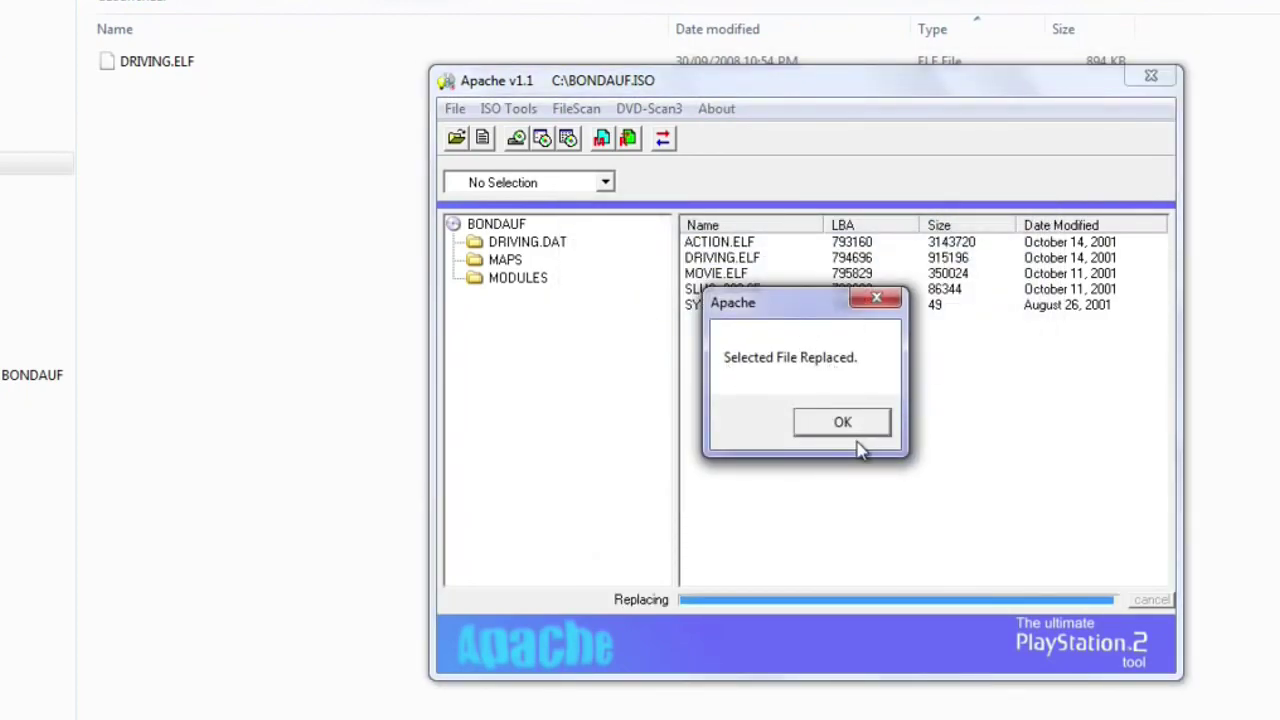
left_click(843, 422)
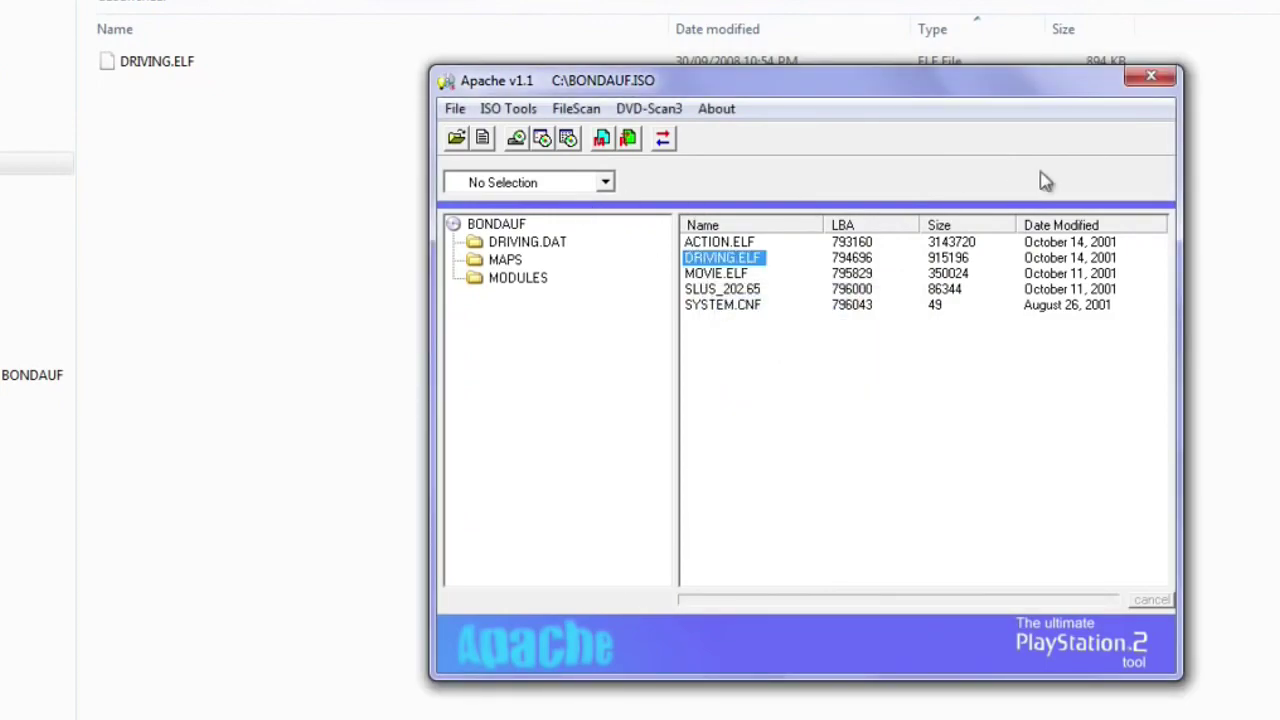
left_click(1150, 80)
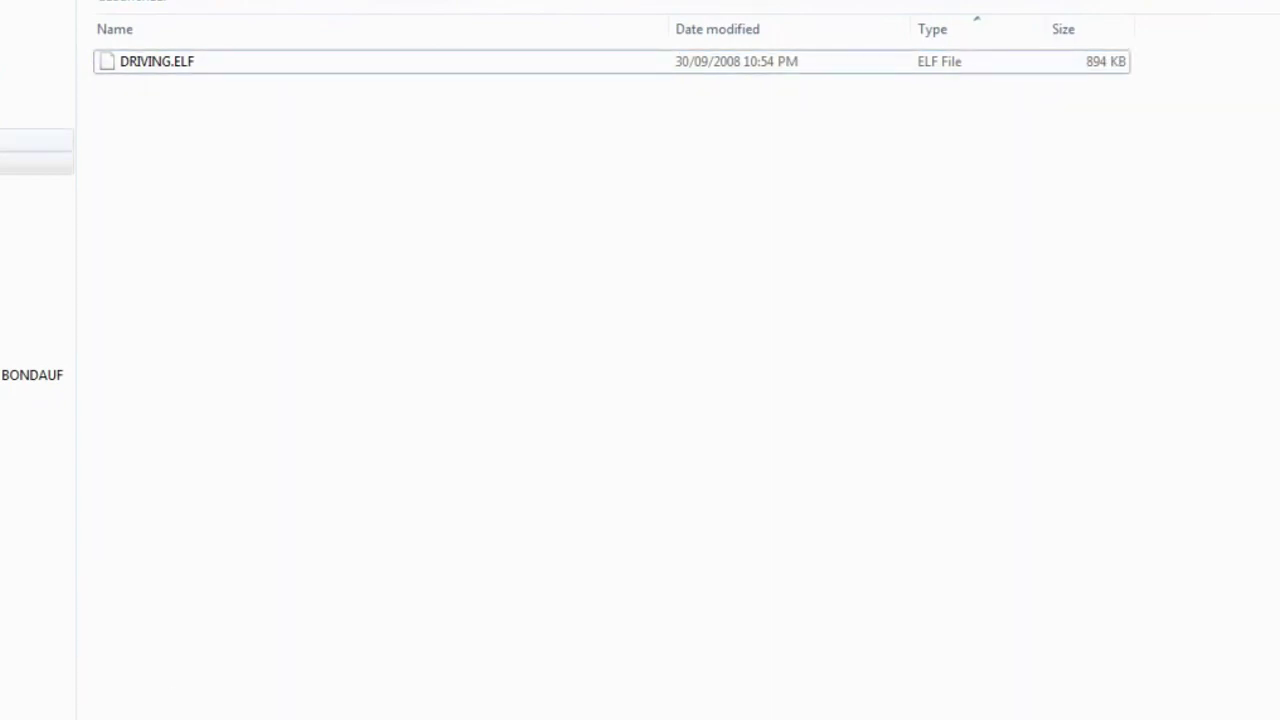
- Launch DVD Decrypter from the ps2 folder and switch it to ISO Write mode
key("BackSpace")
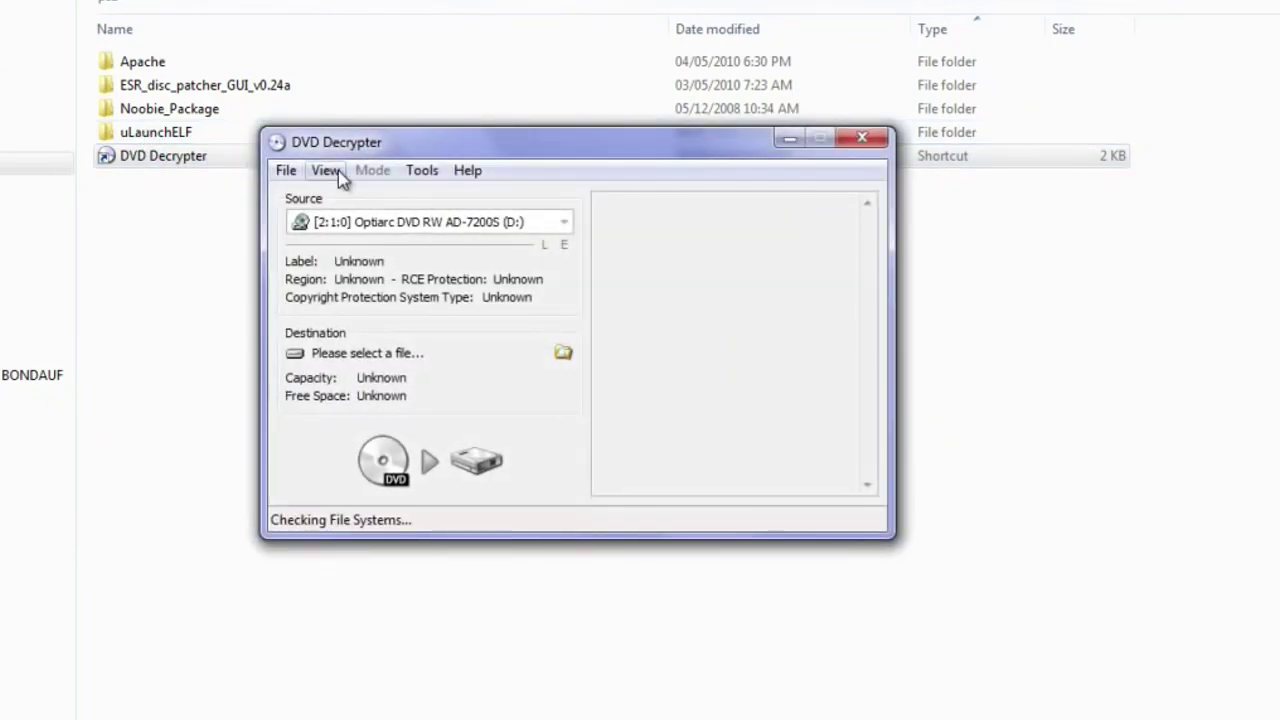
left_click(373, 172)
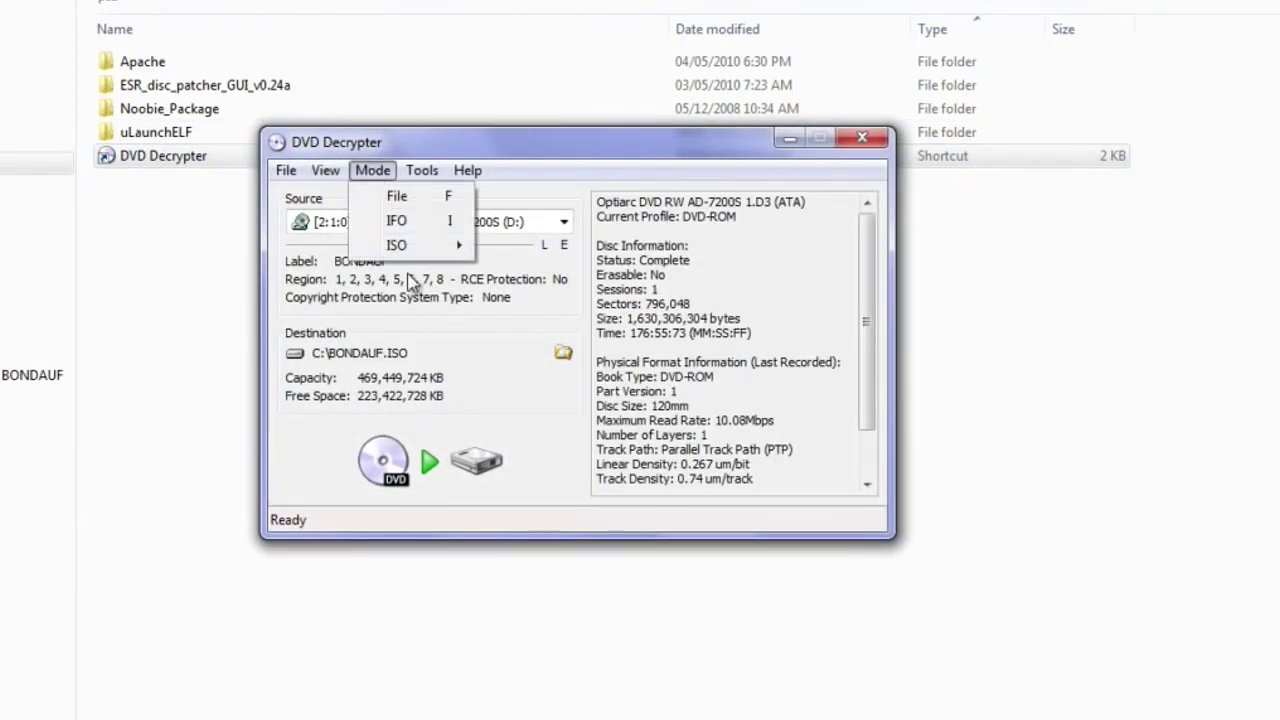
mouse_move(405, 246)
left_click(523, 271)
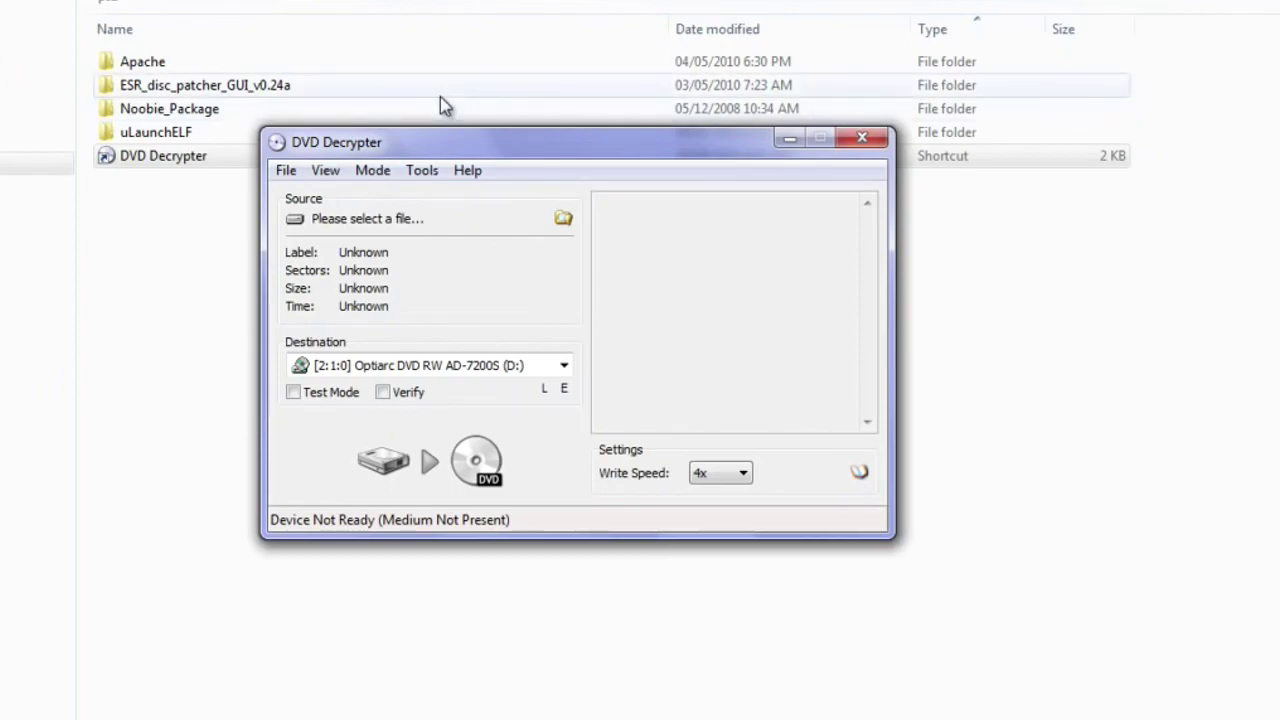
- Load BONDAUF.ISO from Local Disk (C:) as the source image for burning on the Optiarc DVD RW AD-7200S drive
left_click(465, 370)
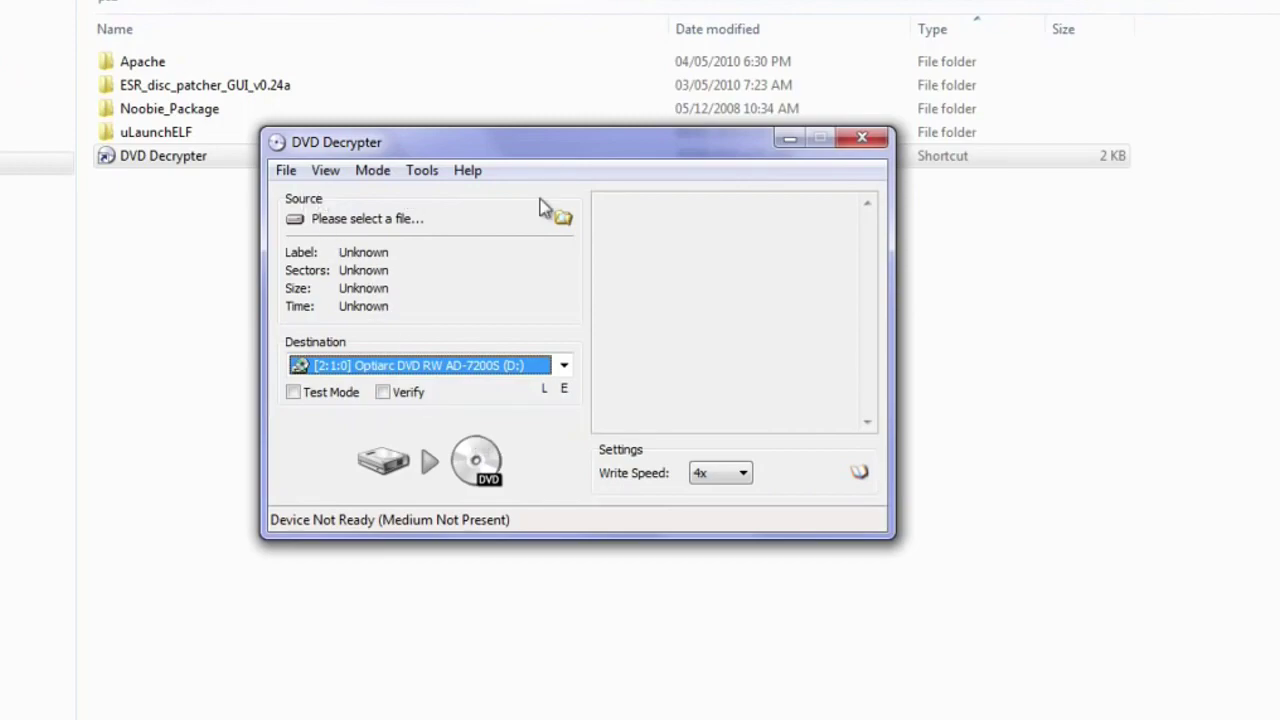
left_click(564, 220)
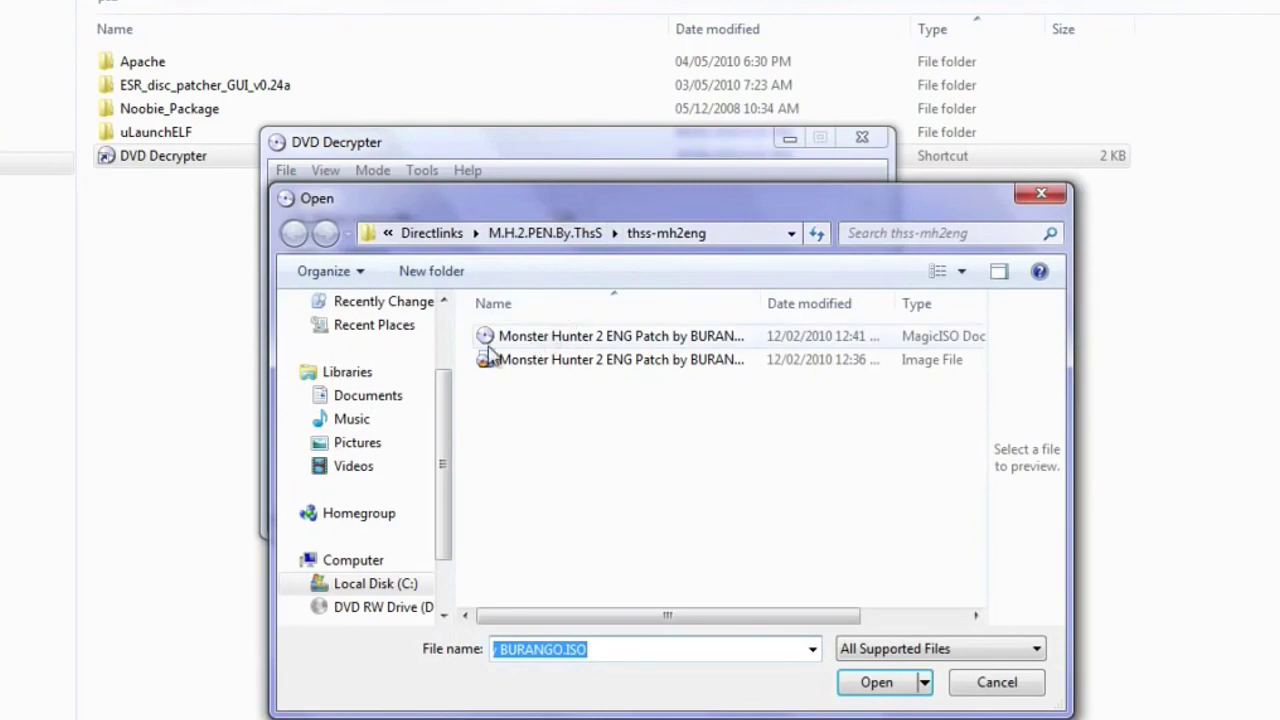
scroll(397, 390, "down", 3)
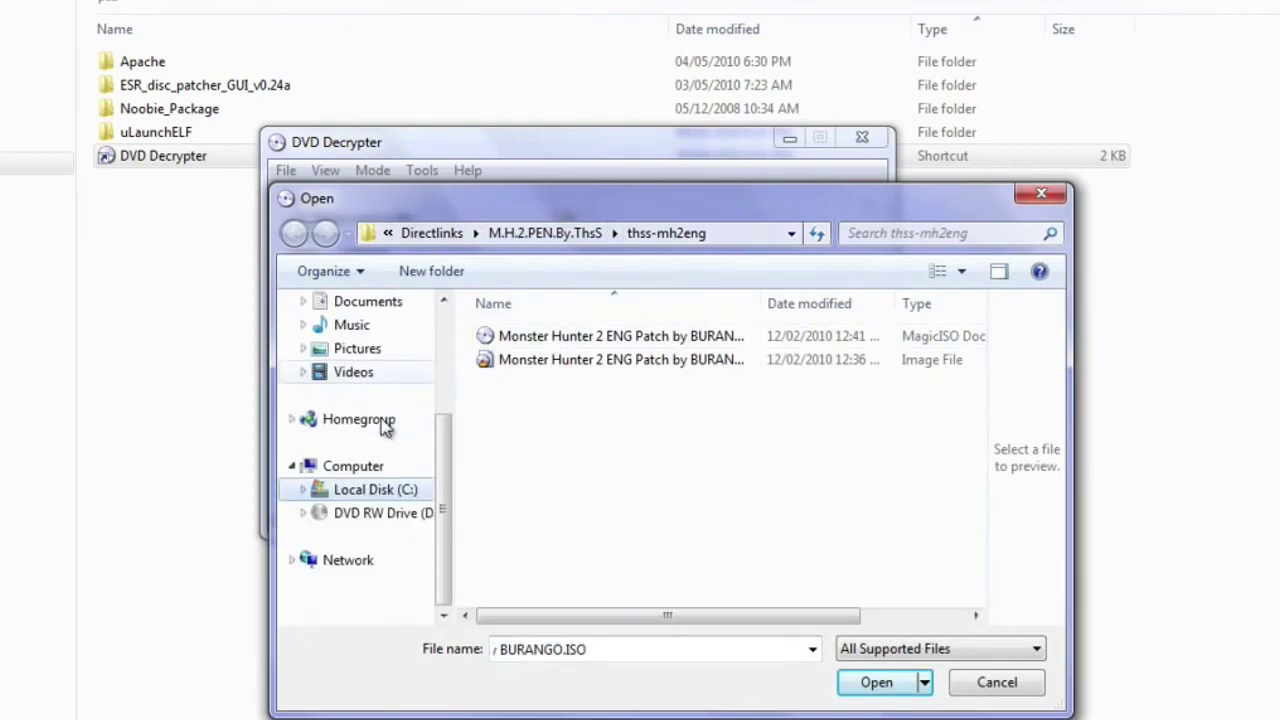
left_click(371, 489)
scroll(537, 423, "down", 1)
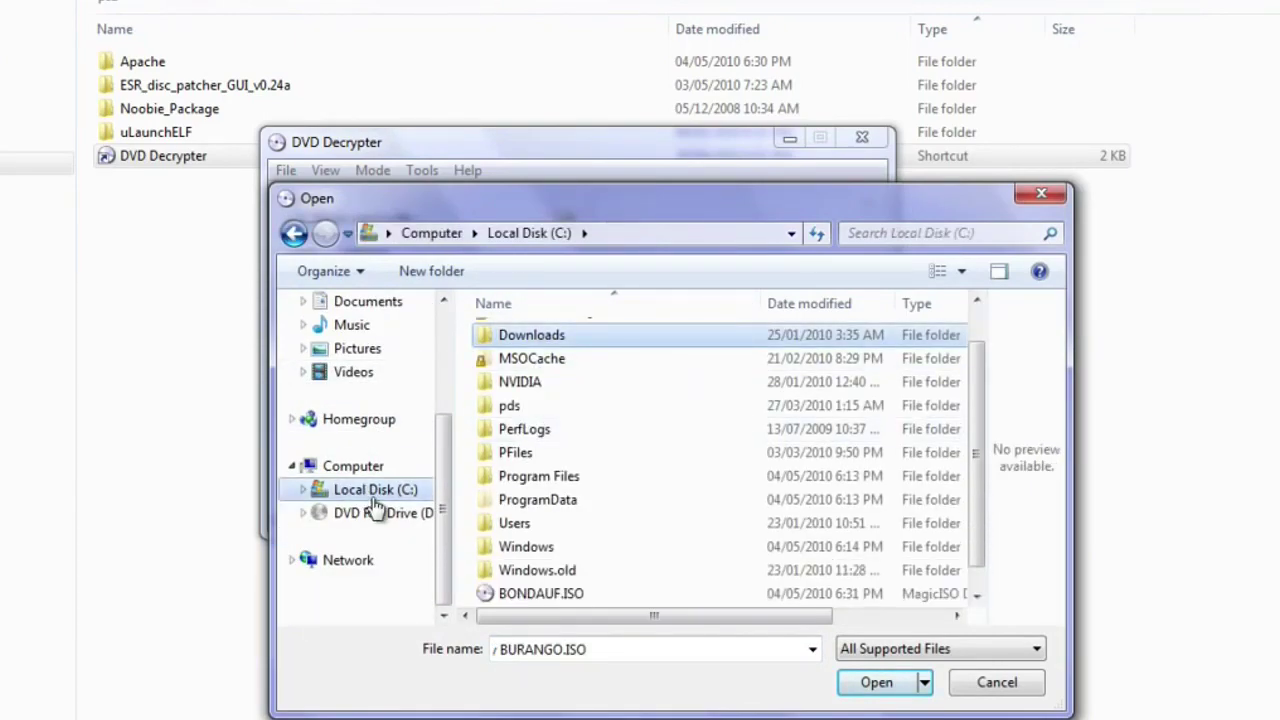
scroll(594, 403, "down", 1)
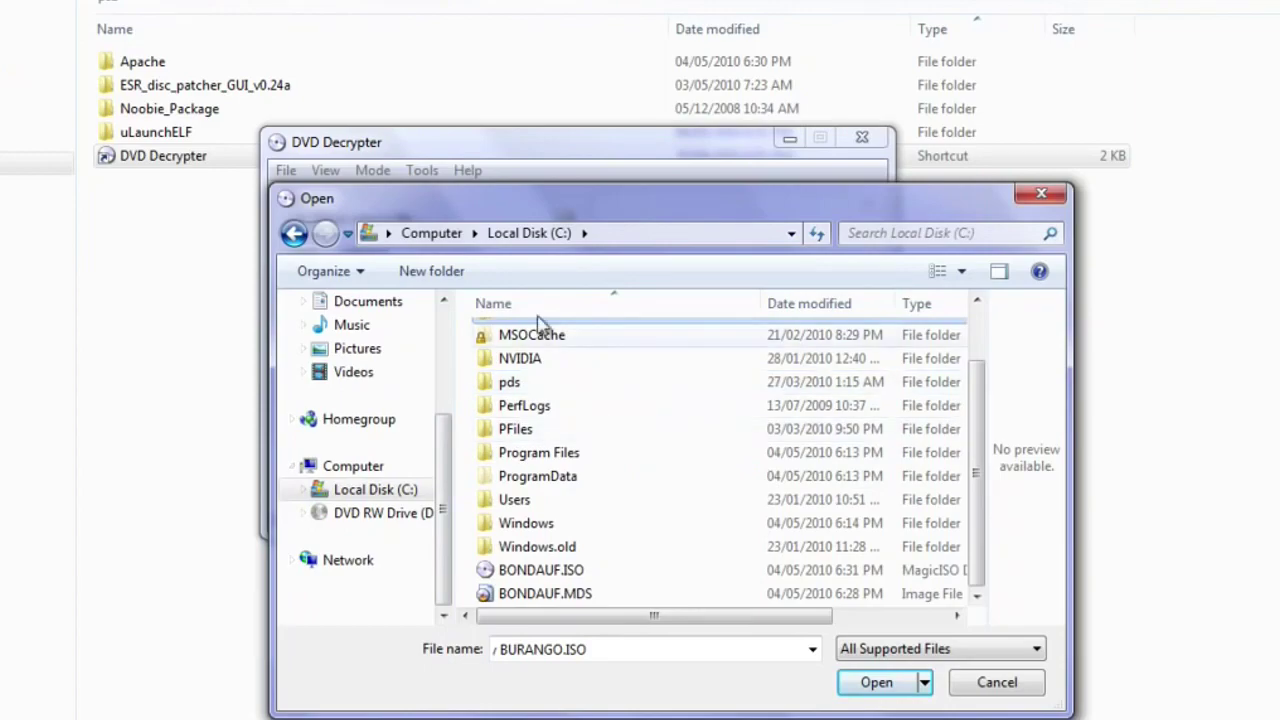
left_click(585, 574)
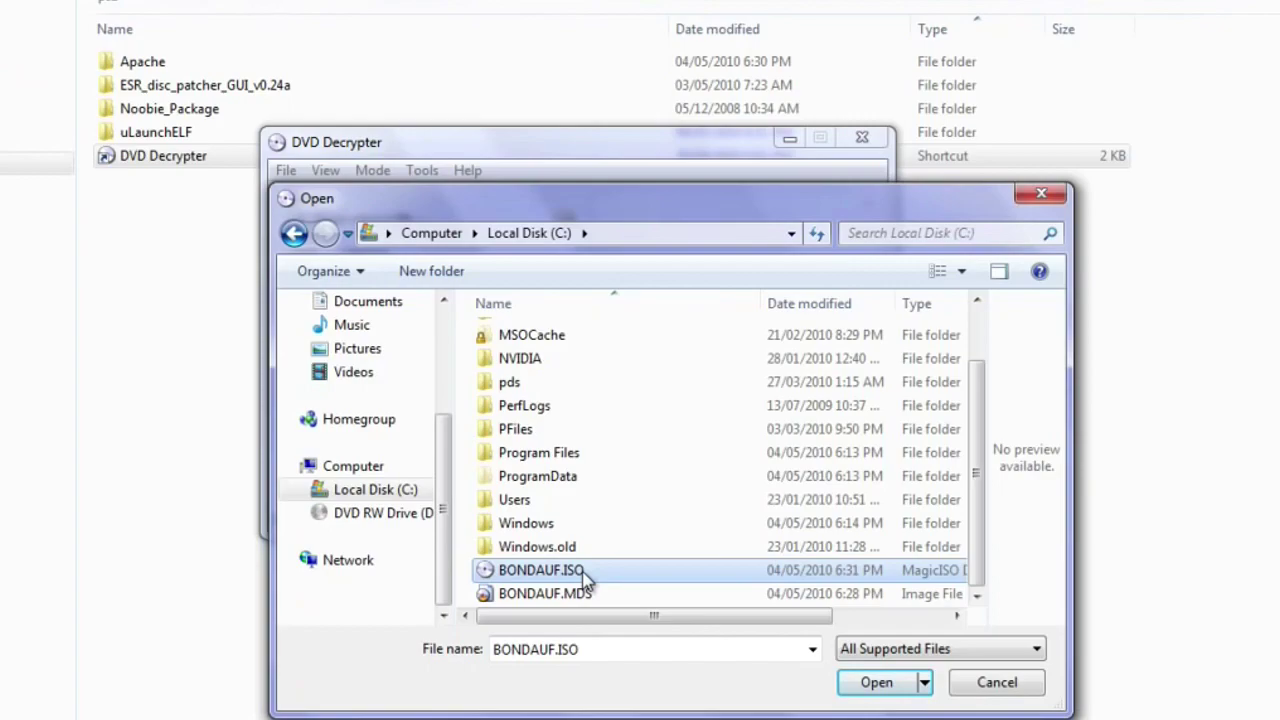
double_click(659, 573)
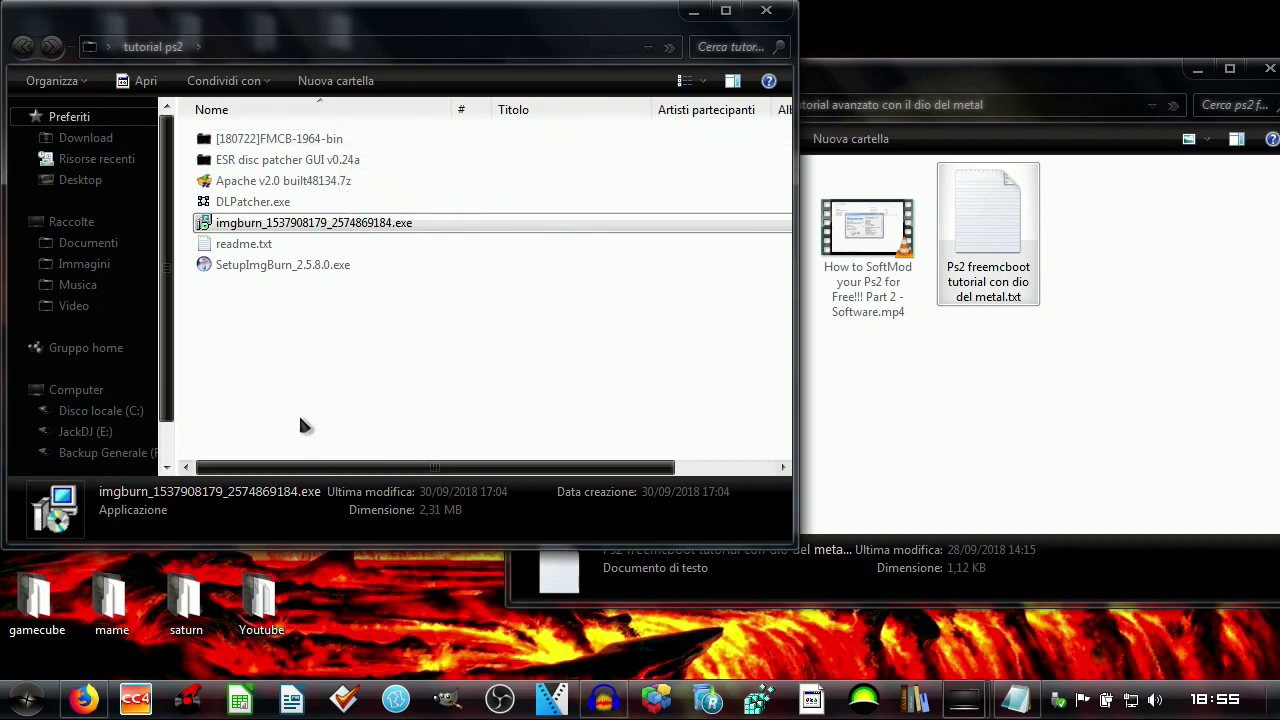
- Launch SetupImgBurn_2.5.8.0.exe from the tutorial ps2 folder and allow it to run
mouse_move(300, 262)
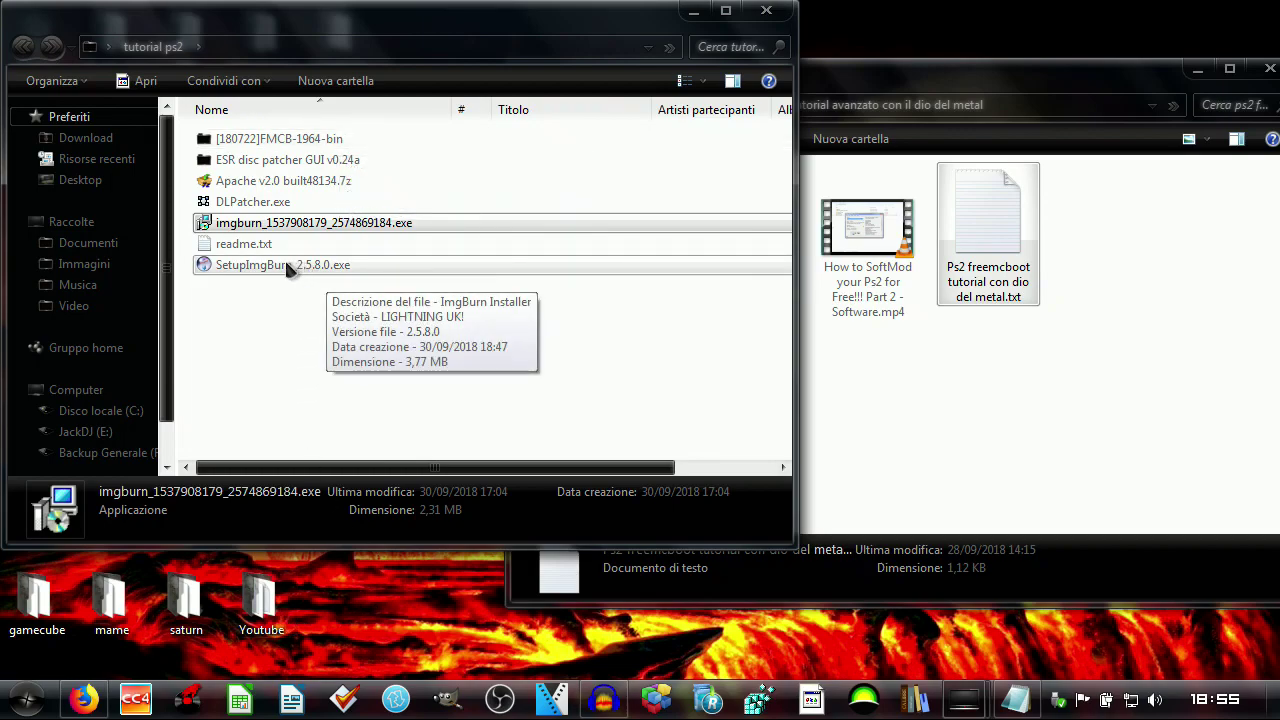
double_click(285, 262)
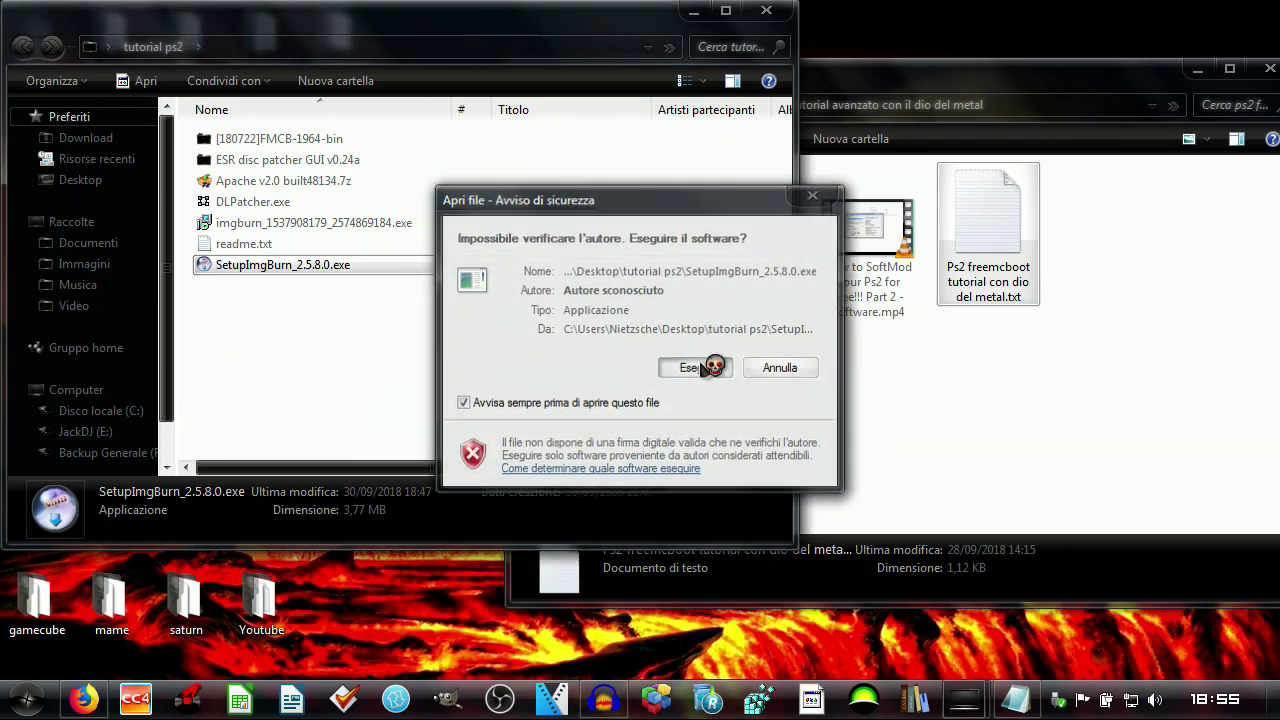
left_click(698, 366)
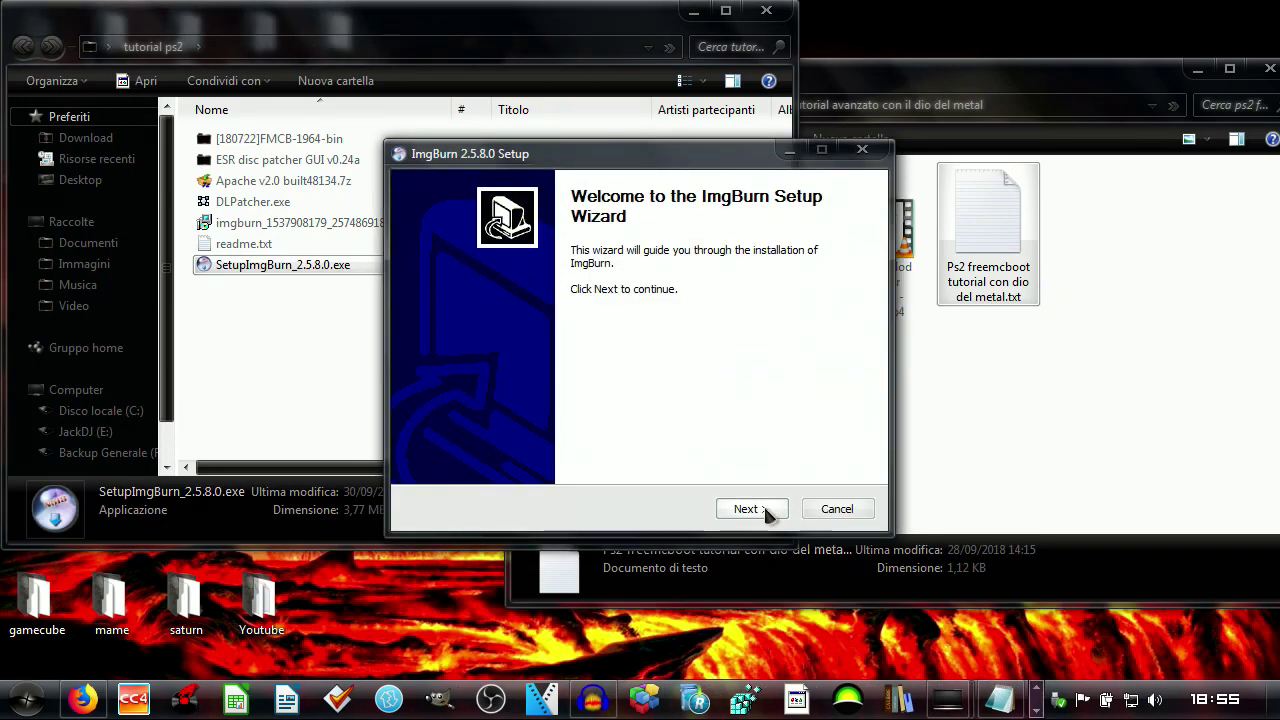
- Switch to Firefox and search Google for "freemcboot 700mb" in a new tab
left_click(82, 698)
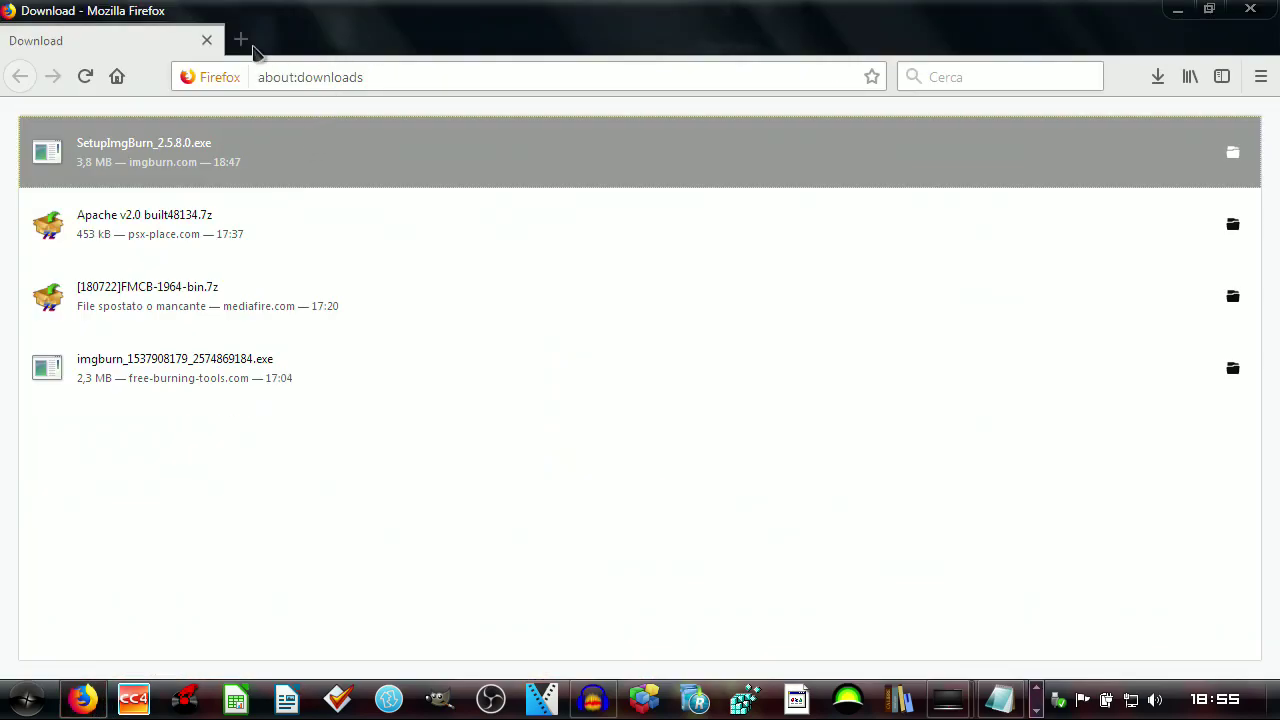
left_click(243, 40)
left_click(1005, 72)
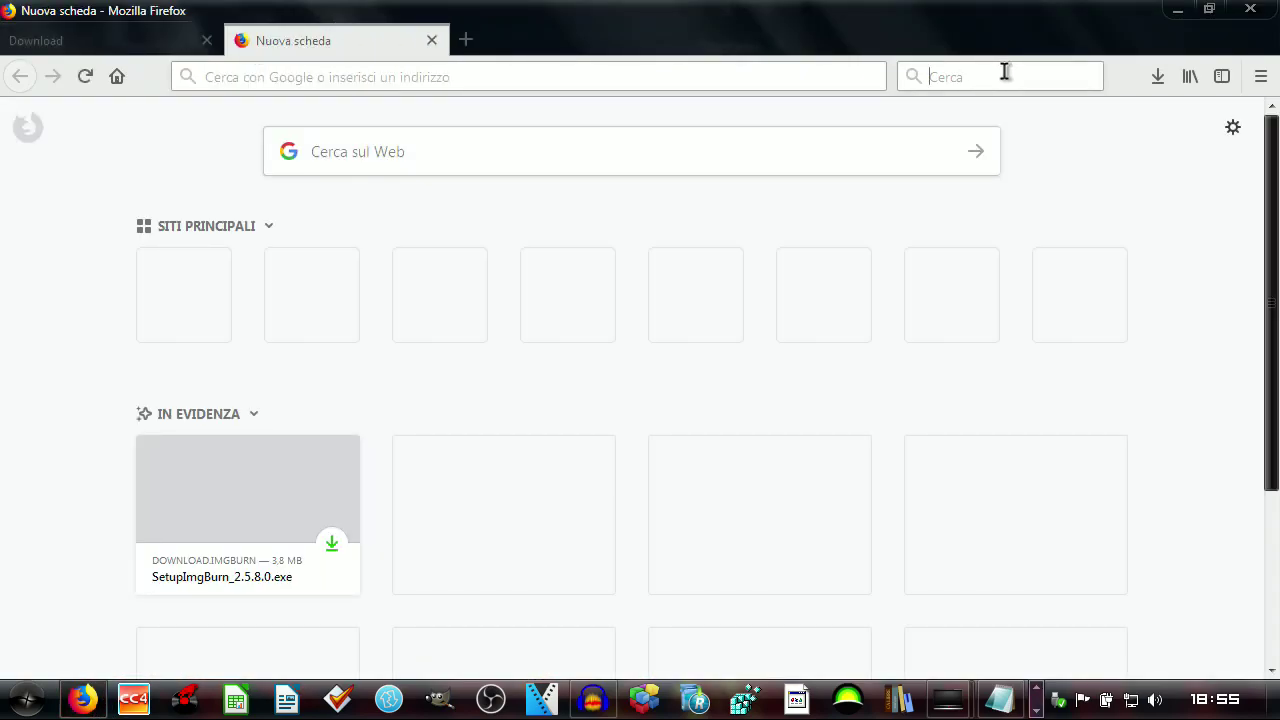
type("freemcoot")
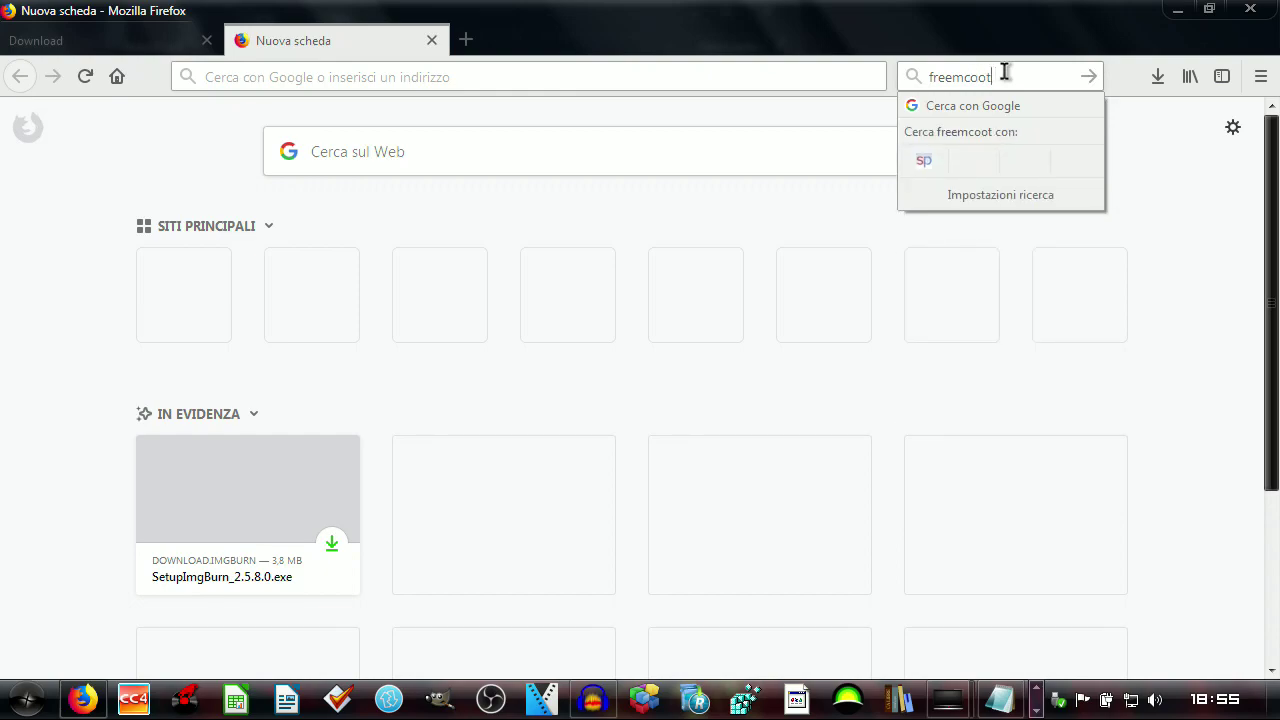
key("BackSpace")
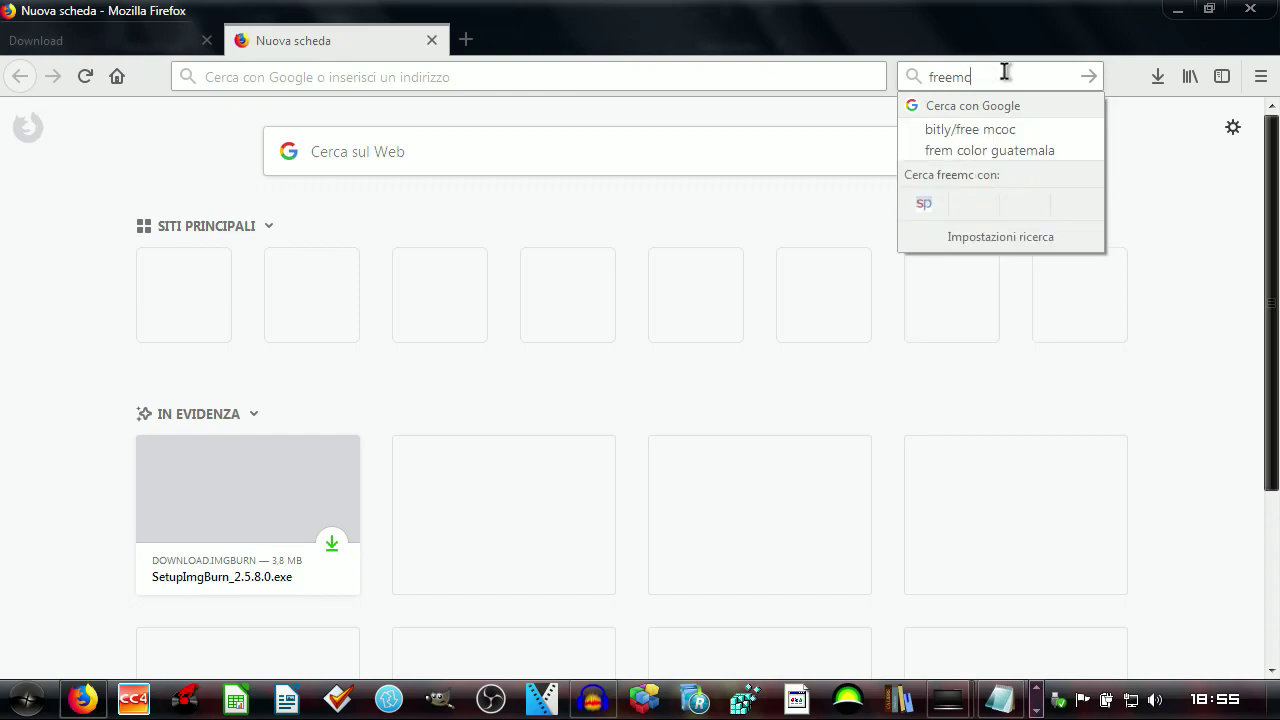
key("BackSpace")
type("cboot ")
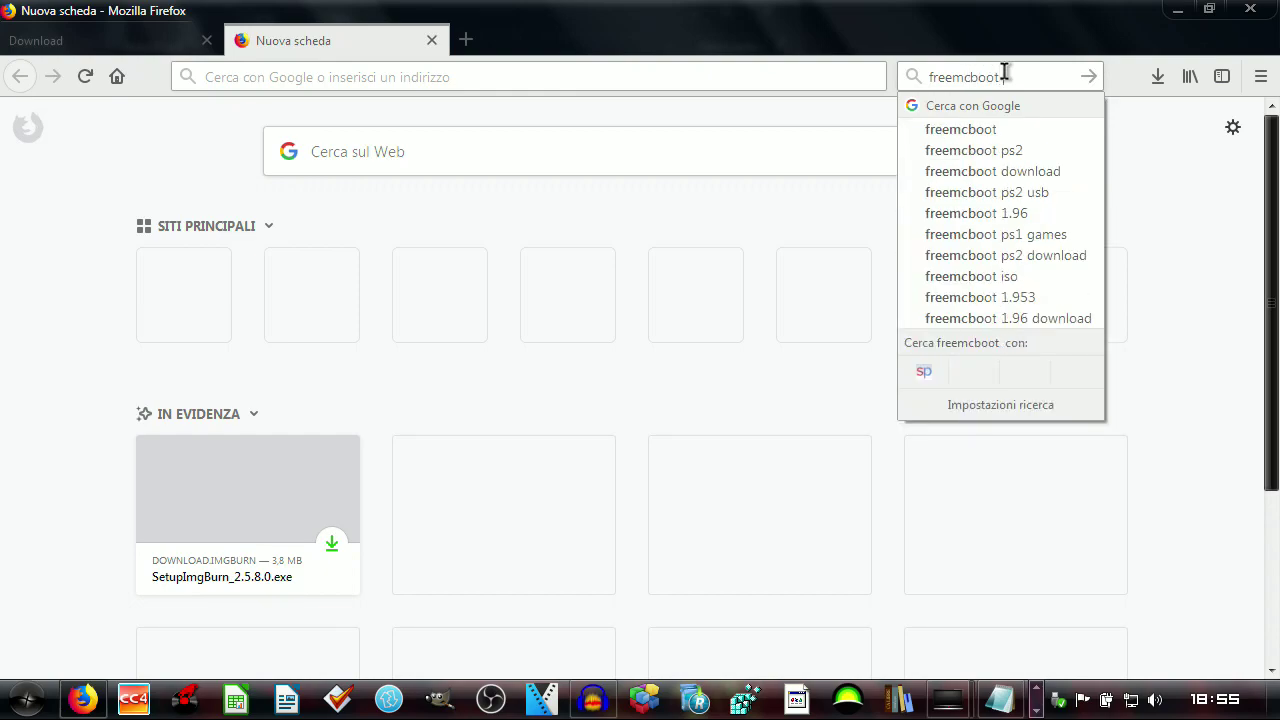
type("700mb")
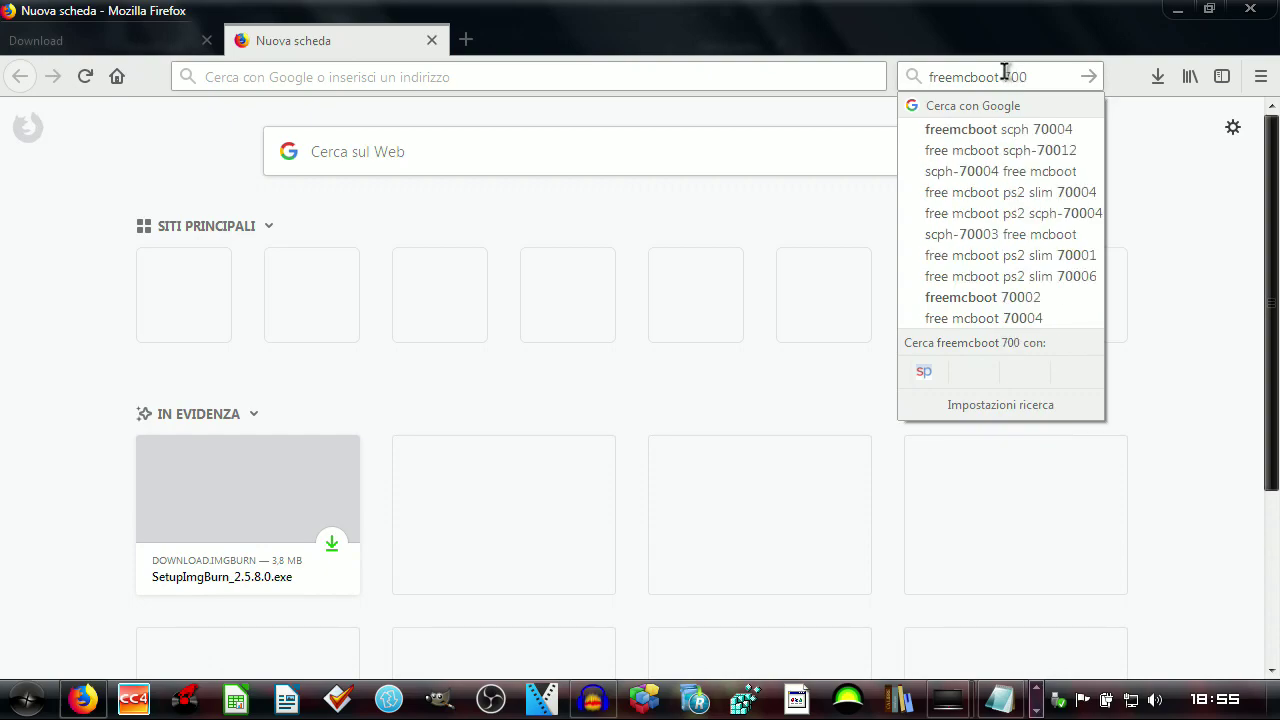
left_click(917, 109)
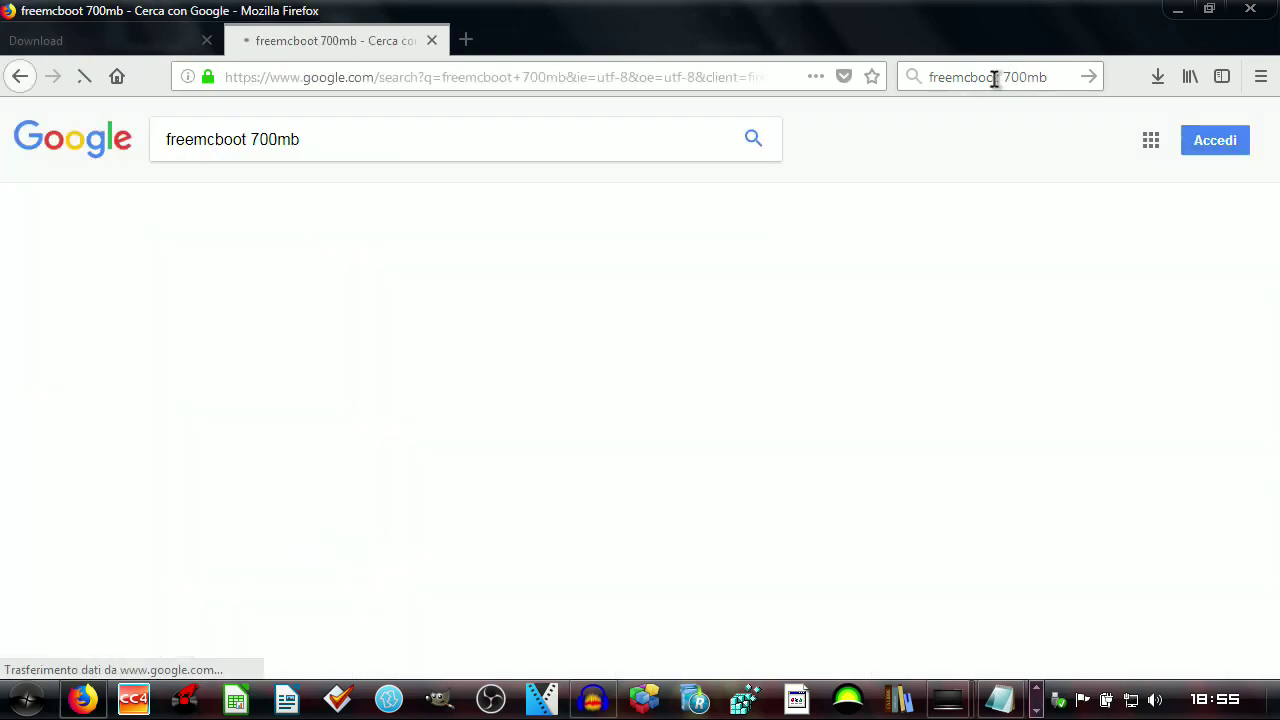
- Open the forum result "FREE MCBOOT: modifica GRATIS su MEMORYCARD" in its own tab, close the search tab and examine the guide's installation methods
scroll(447, 461, "down", 5)
right_click(443, 305)
left_click(492, 322)
left_click(432, 40)
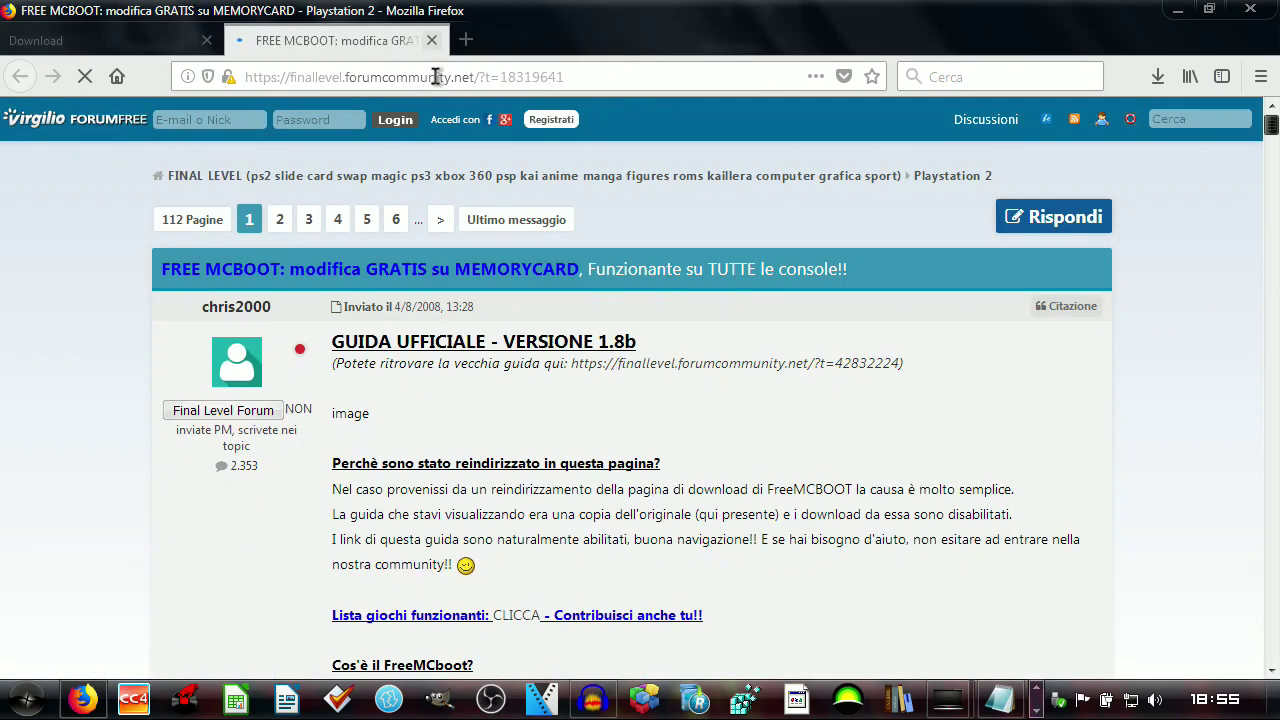
scroll(701, 507, "down", 5)
scroll(701, 507, "down", 15)
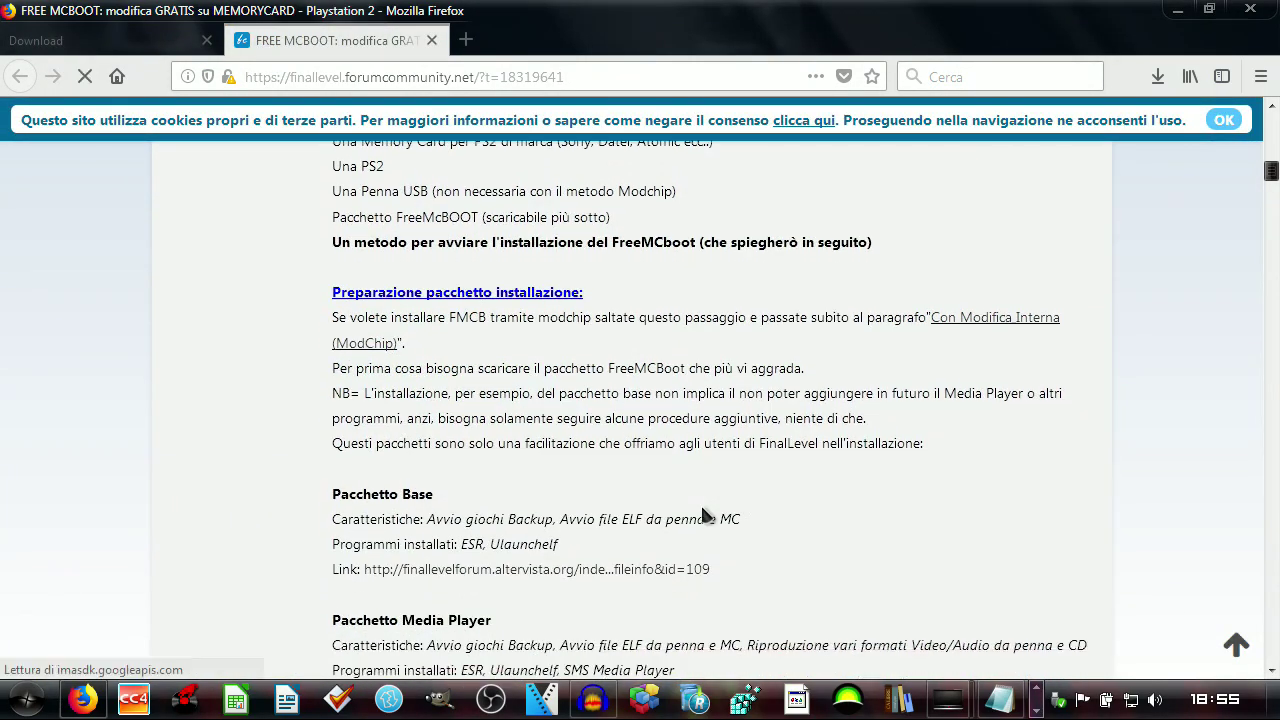
scroll(701, 507, "down", 20)
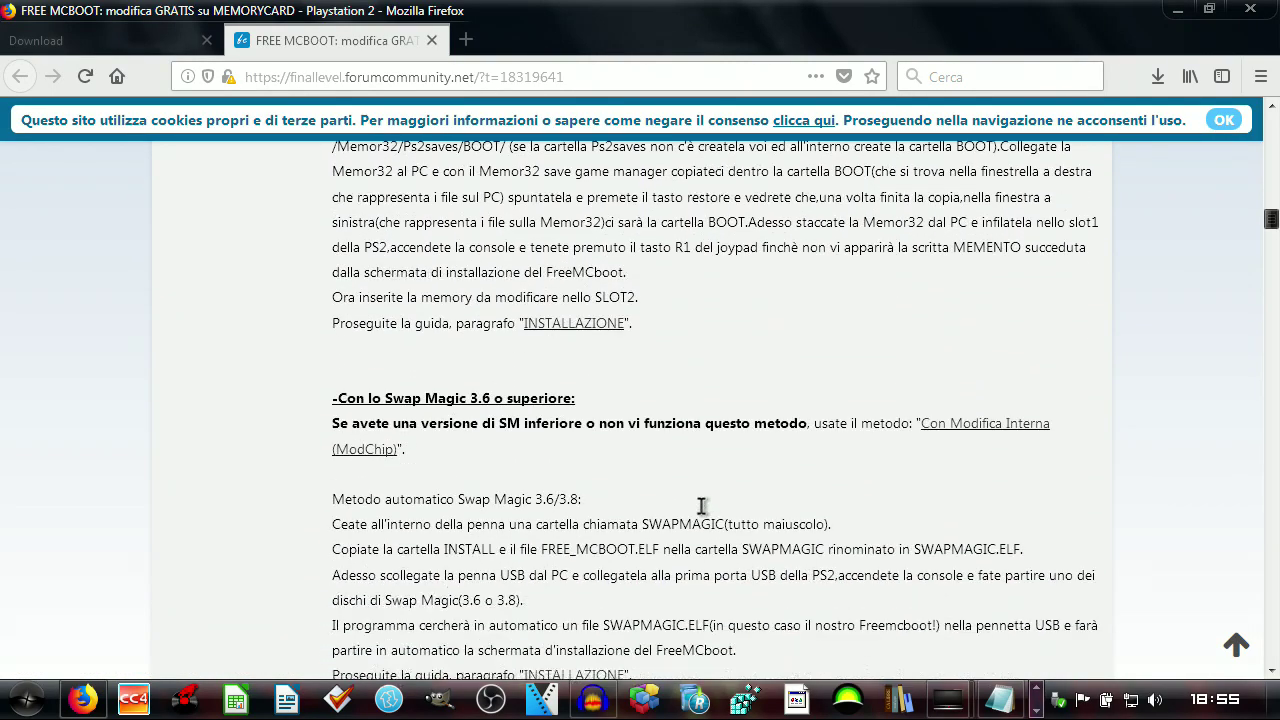
scroll(703, 515, "down", 15)
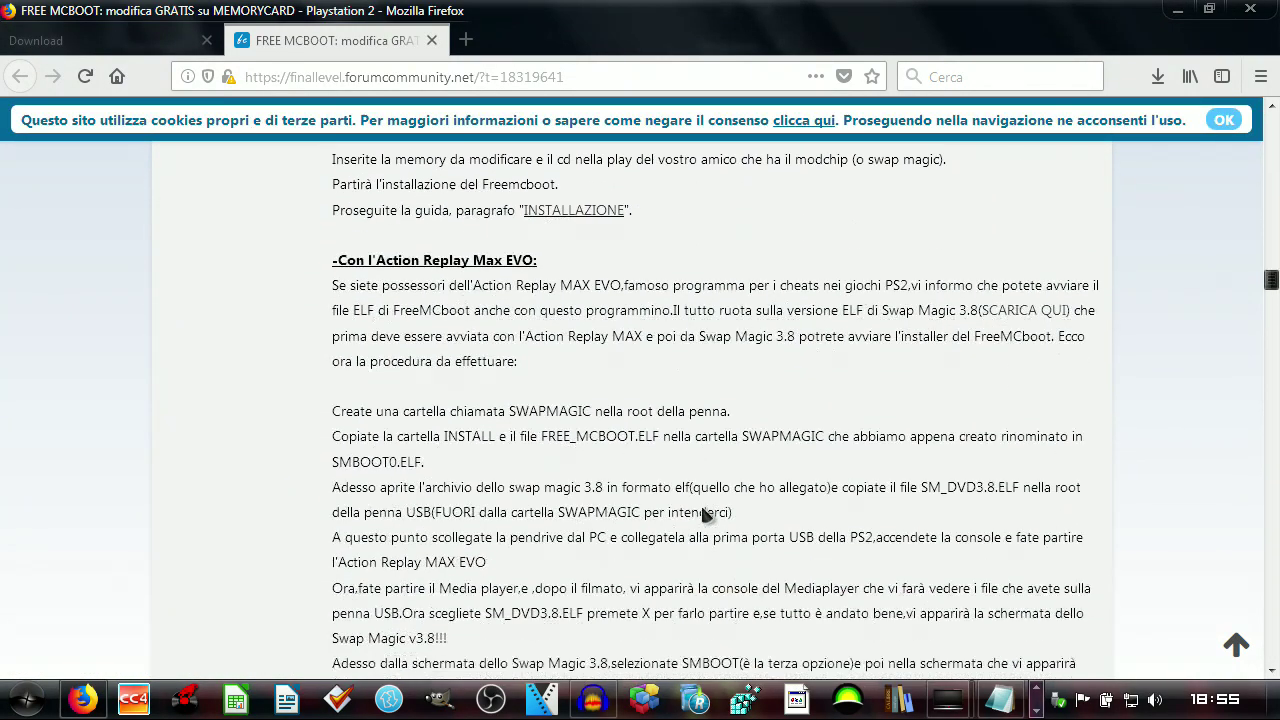
scroll(703, 515, "down", 7)
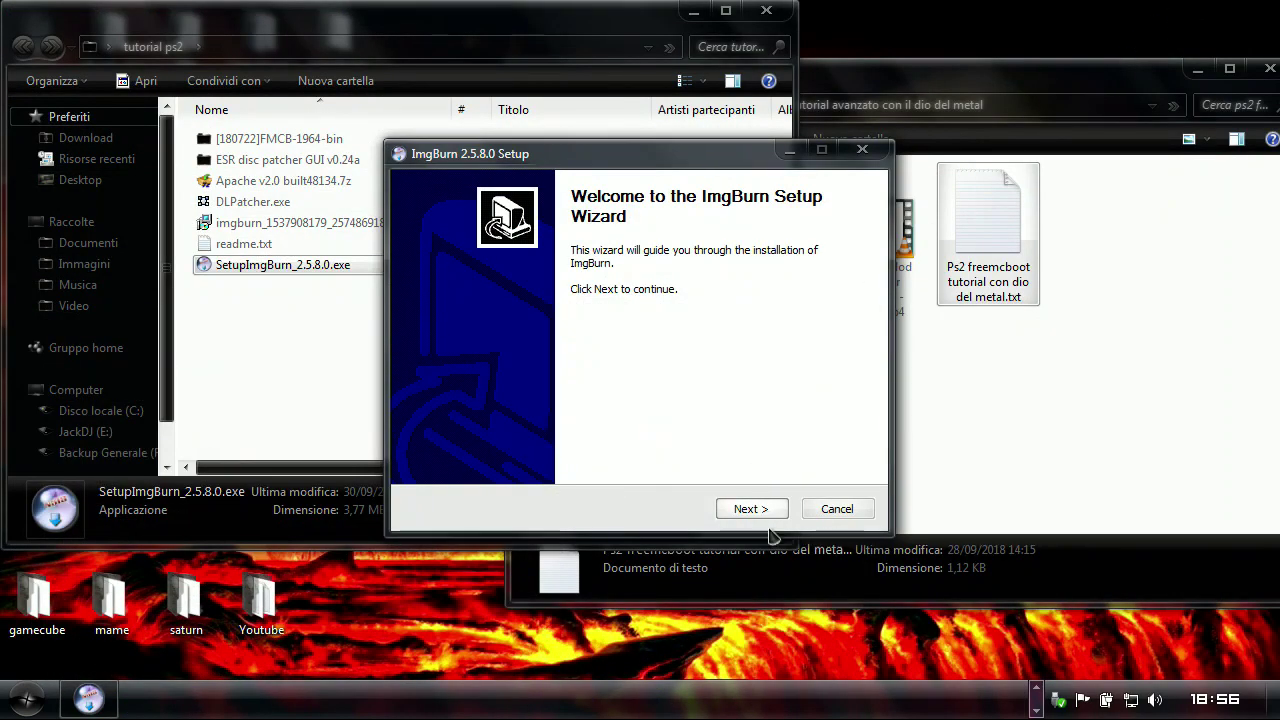
- Return to the ImgBurn setup wizard and accept the licence agreement to reach component selection
left_click(766, 510)
left_click(575, 464)
left_click(758, 508)
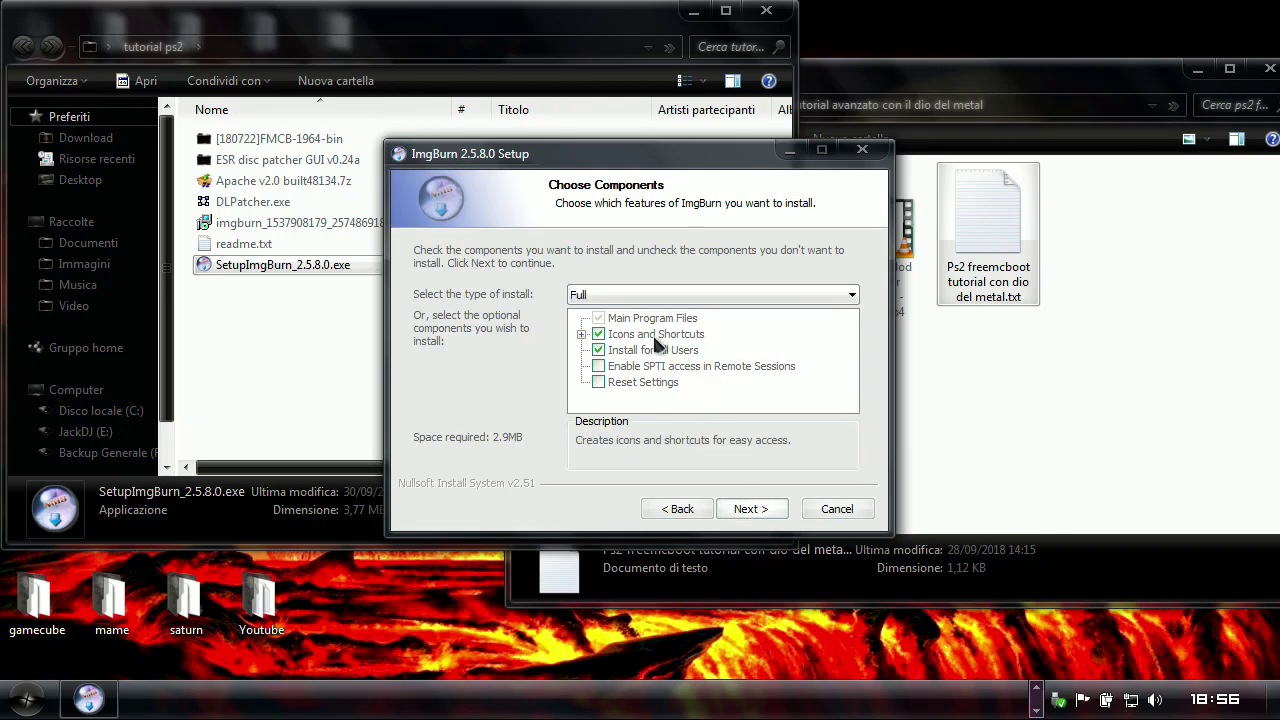
- Exclude Start Menu Shortcuts from the Icons and Shortcuts components and continue setup with the default destination
left_click(581, 334)
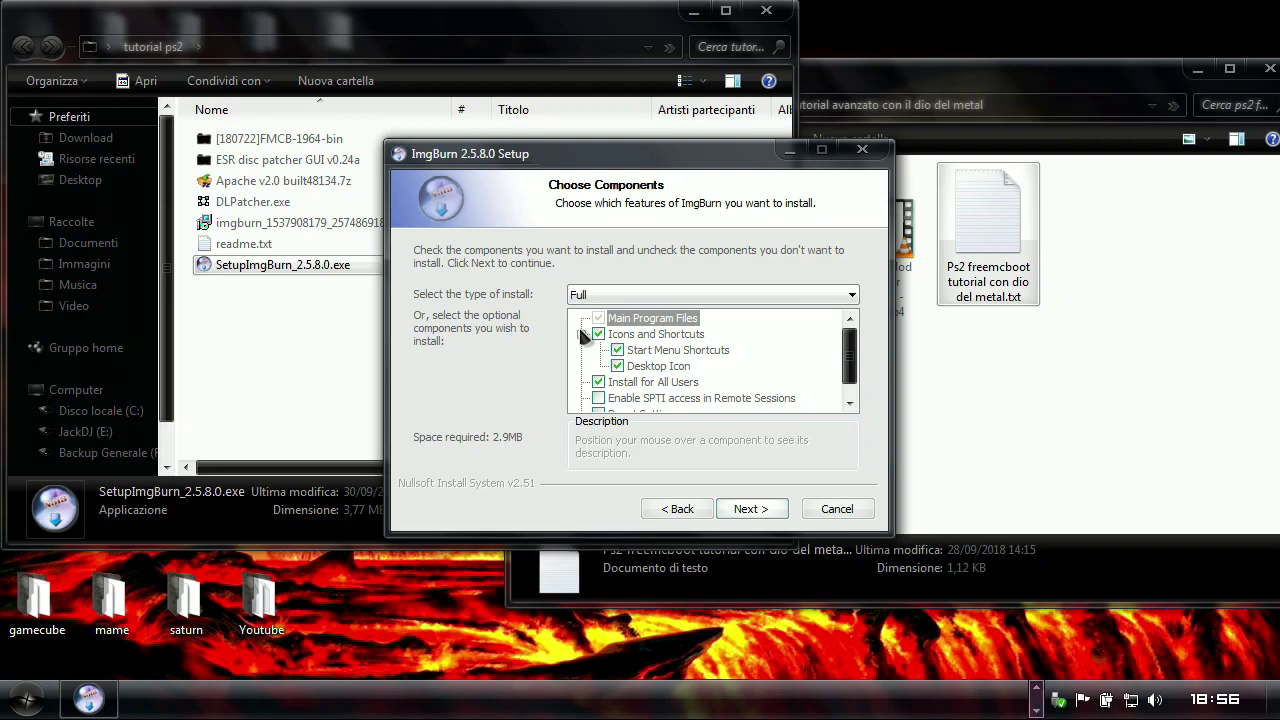
left_click(617, 350)
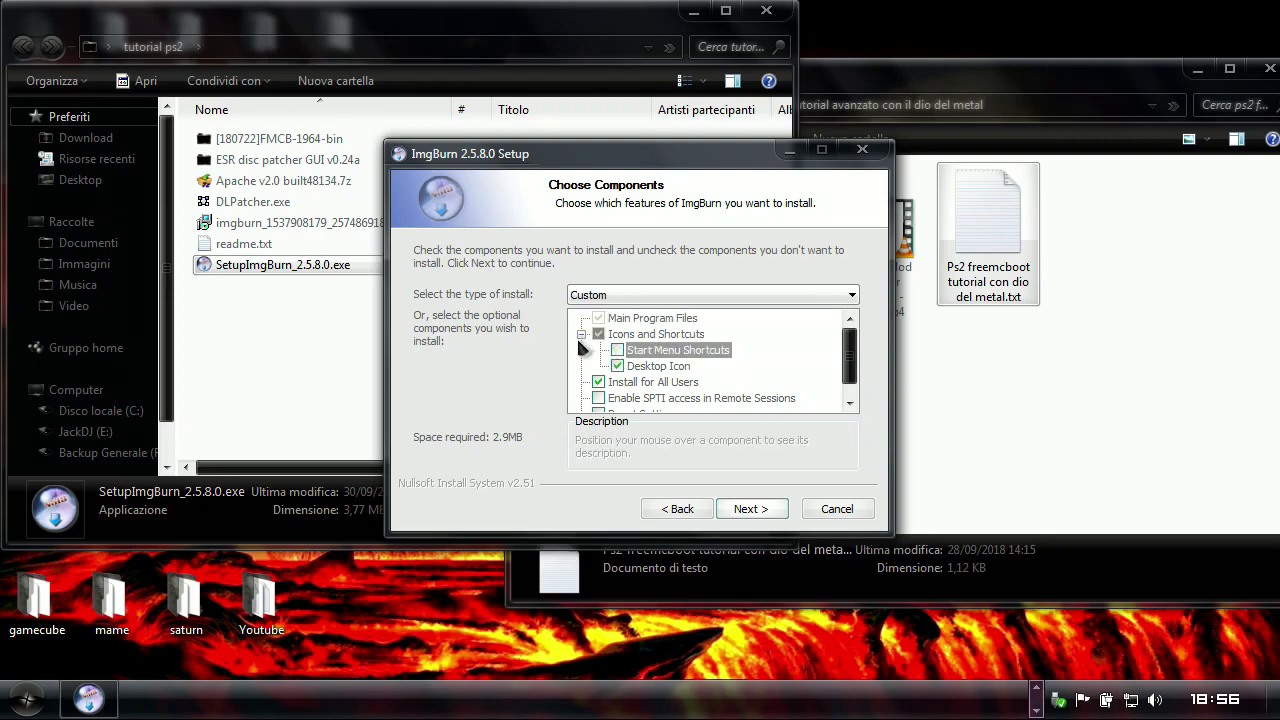
left_click(581, 335)
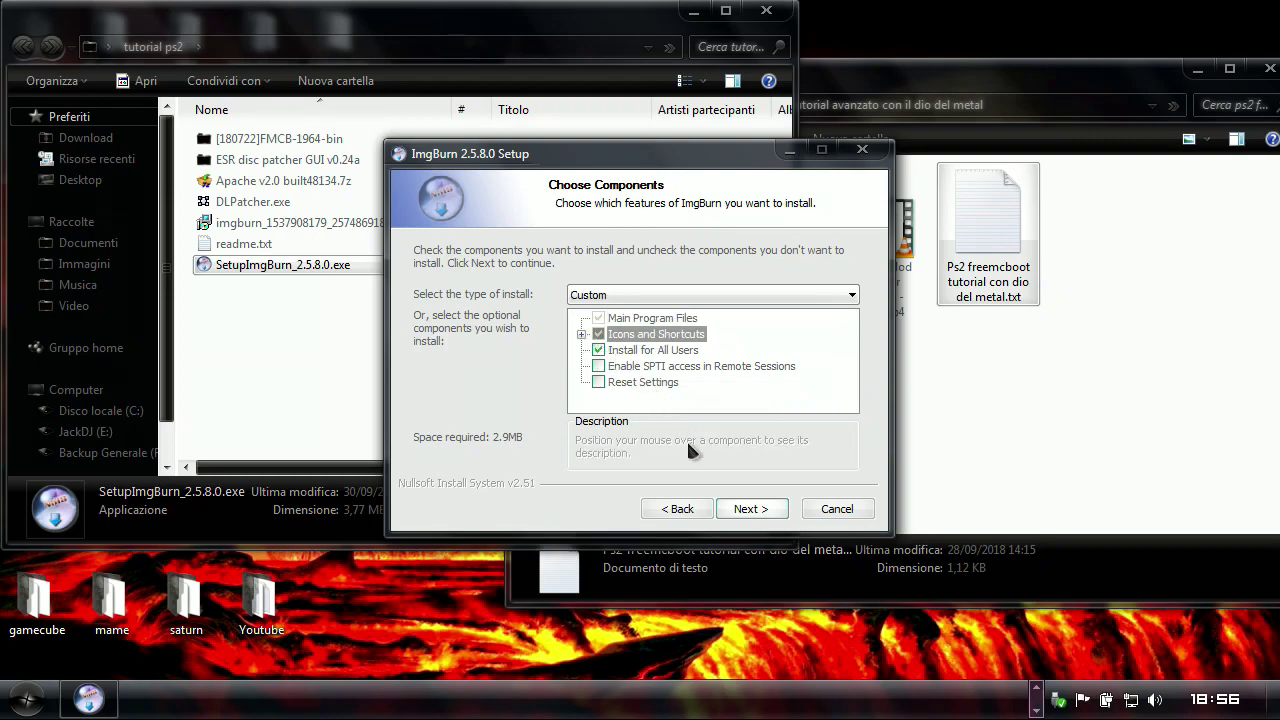
left_click(764, 511)
left_click(764, 511)
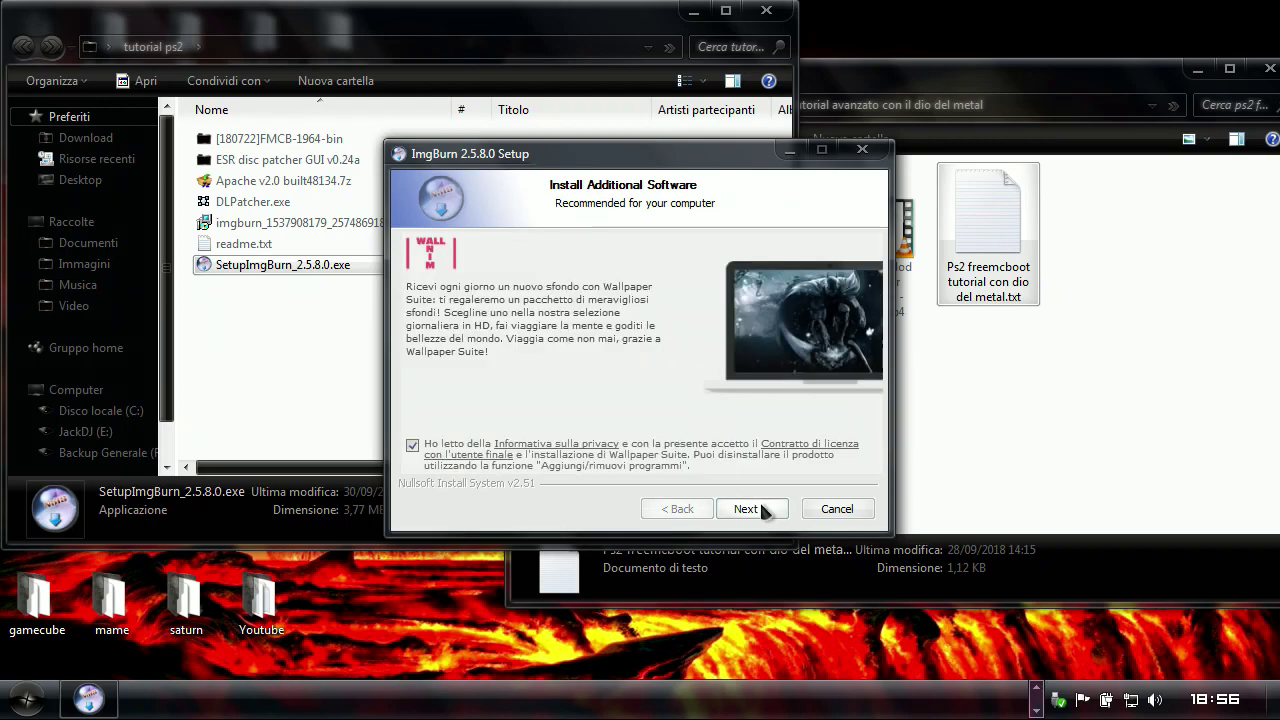
- Decline the Wallpaper Suite offer, install ImgBurn and refuse the periodic check for newer versions
left_click(413, 446)
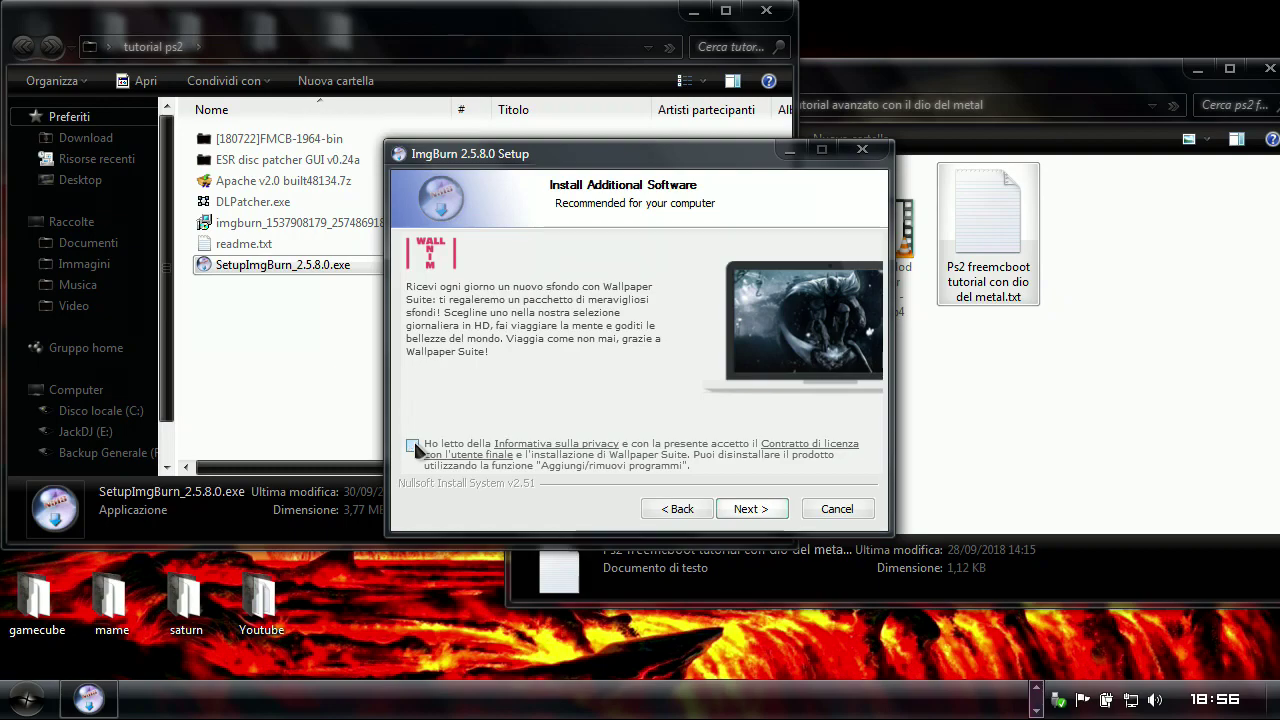
left_click(755, 510)
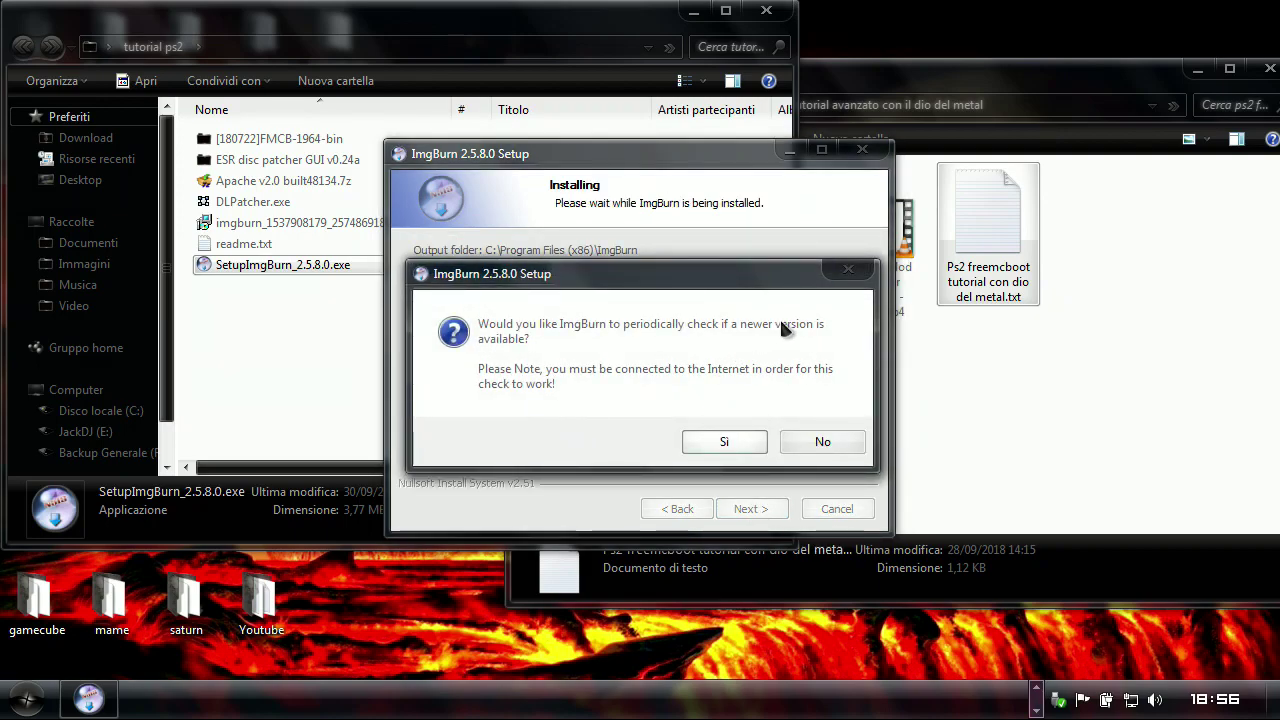
left_click(824, 436)
key("Return")
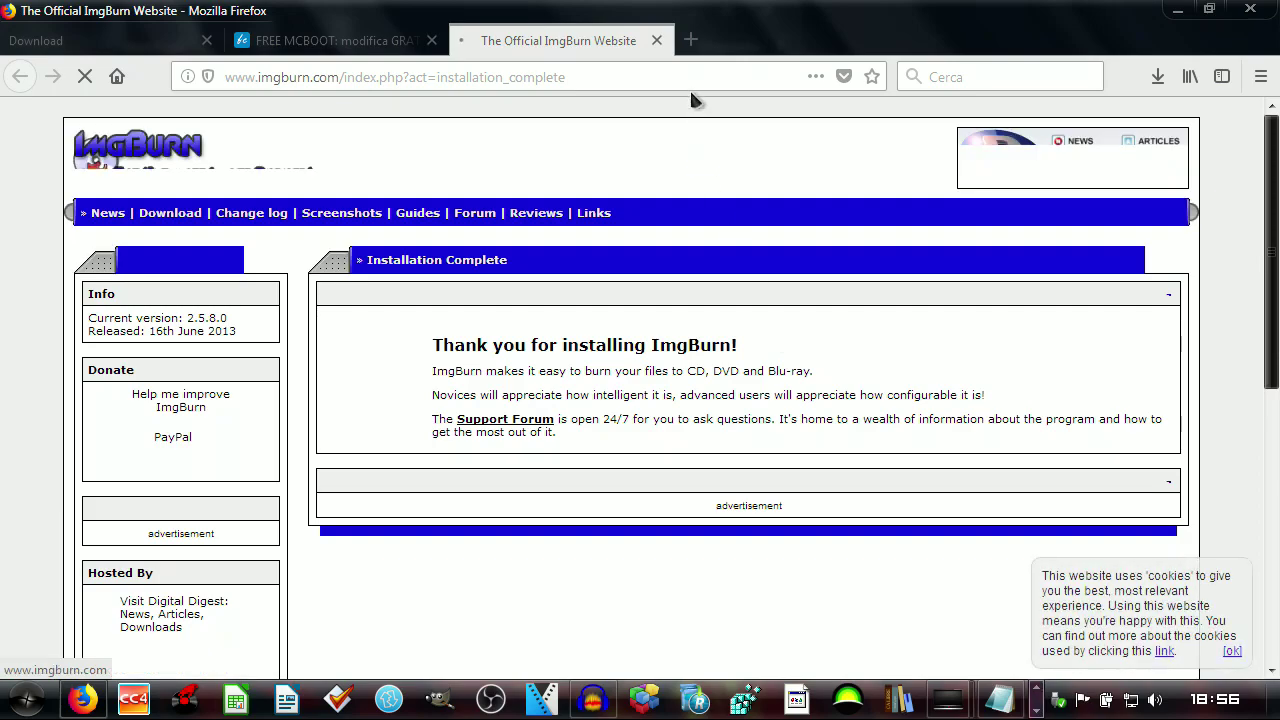
- Close the ImgBurn website tab, minimize Firefox and finish the ImgBurn setup wizard
left_click(657, 41)
left_click(1178, 10)
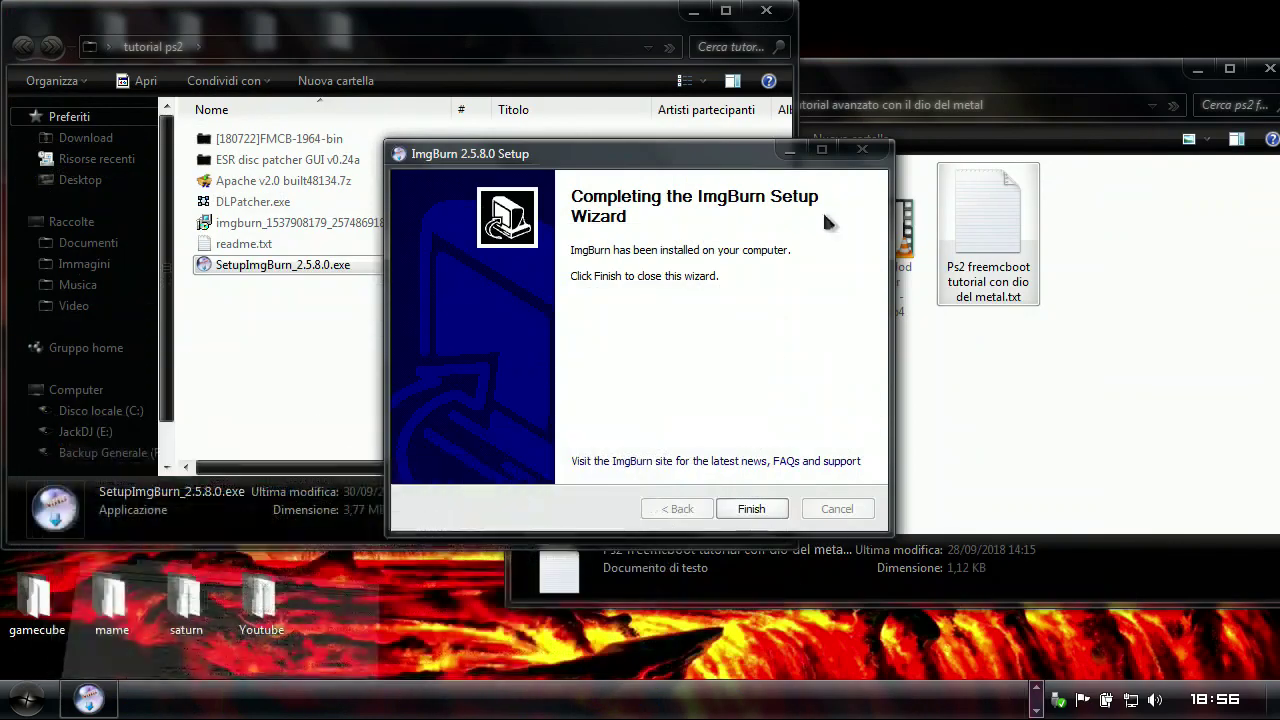
left_click(750, 507)
- Open readme.txt in the tutorial ps2 folder, look through its introduction and close it
double_click(409, 246)
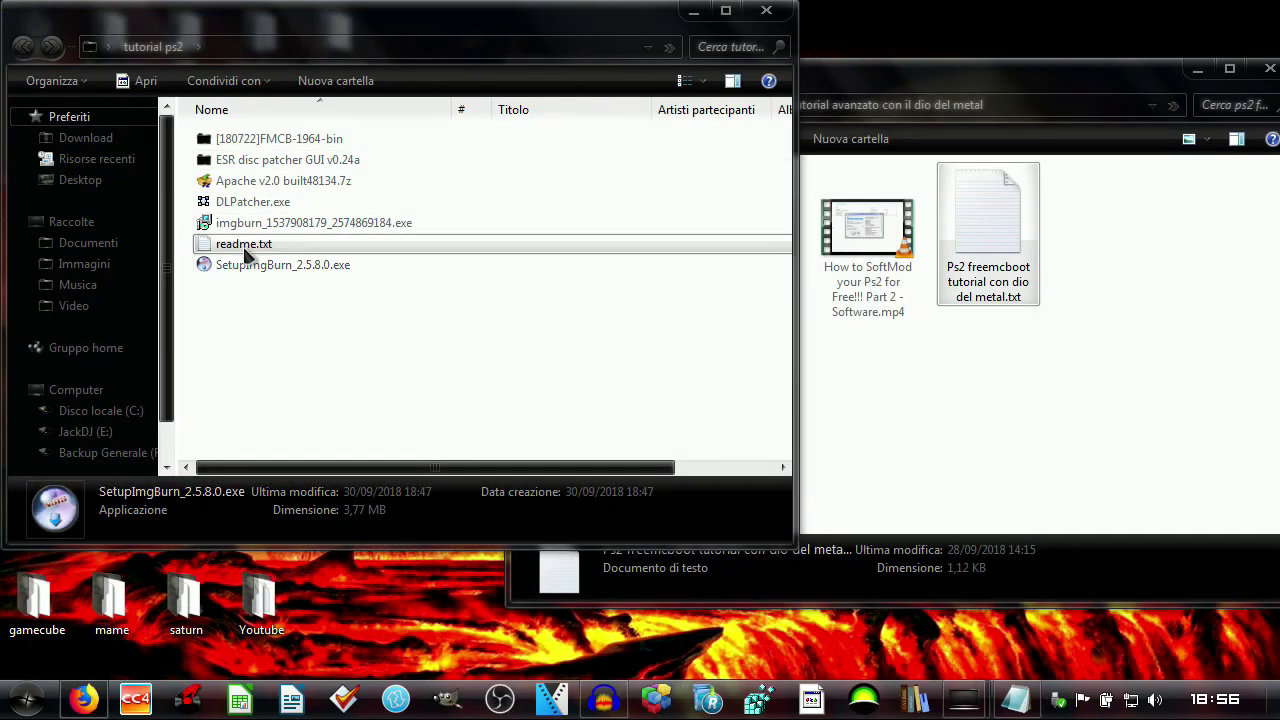
scroll(1030, 363, "down", 9)
scroll(1030, 363, "up", 4)
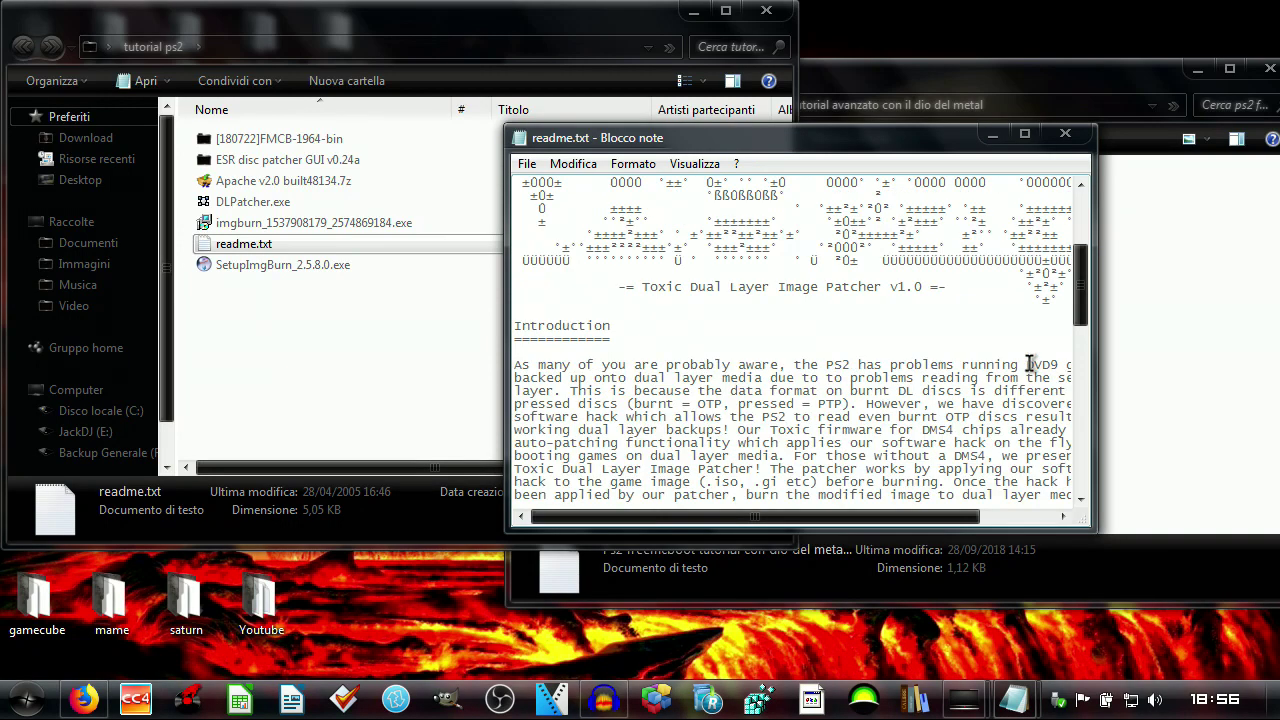
left_click(1065, 133)
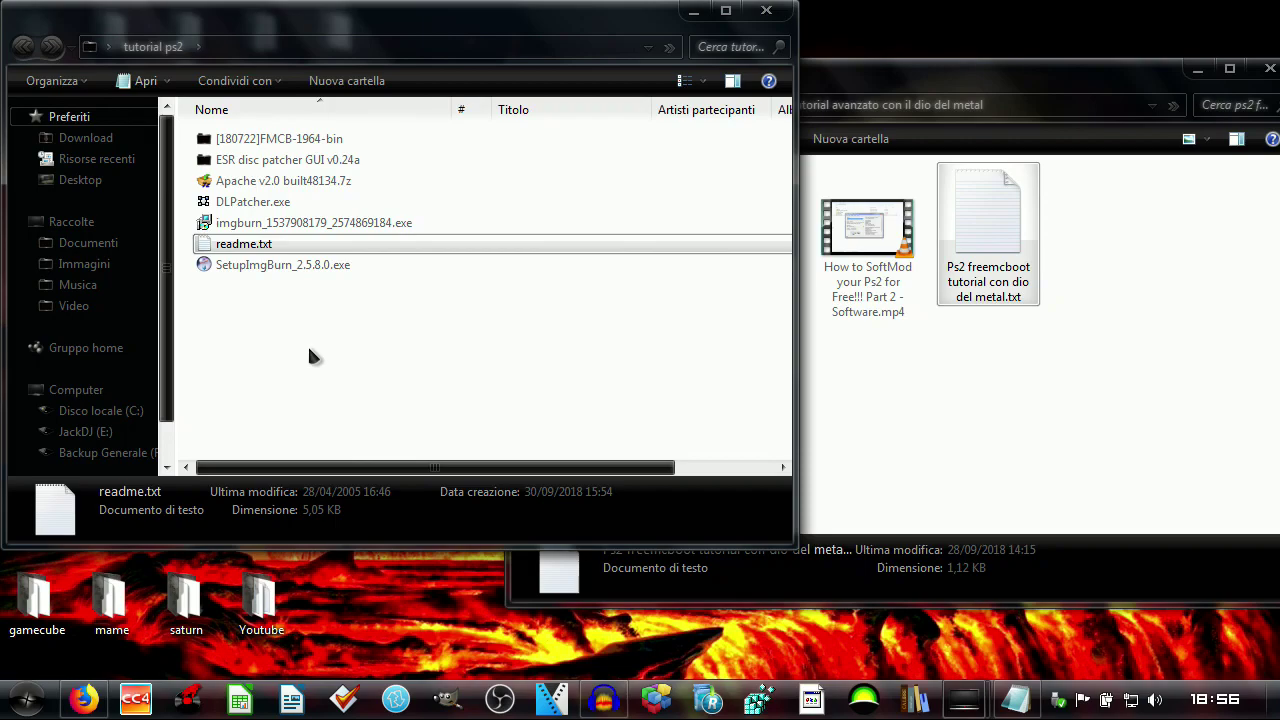
- Move the tutorial ps2 window aside to uncover the desktop shortcuts
left_click_drag(342, 22, 874, 63)
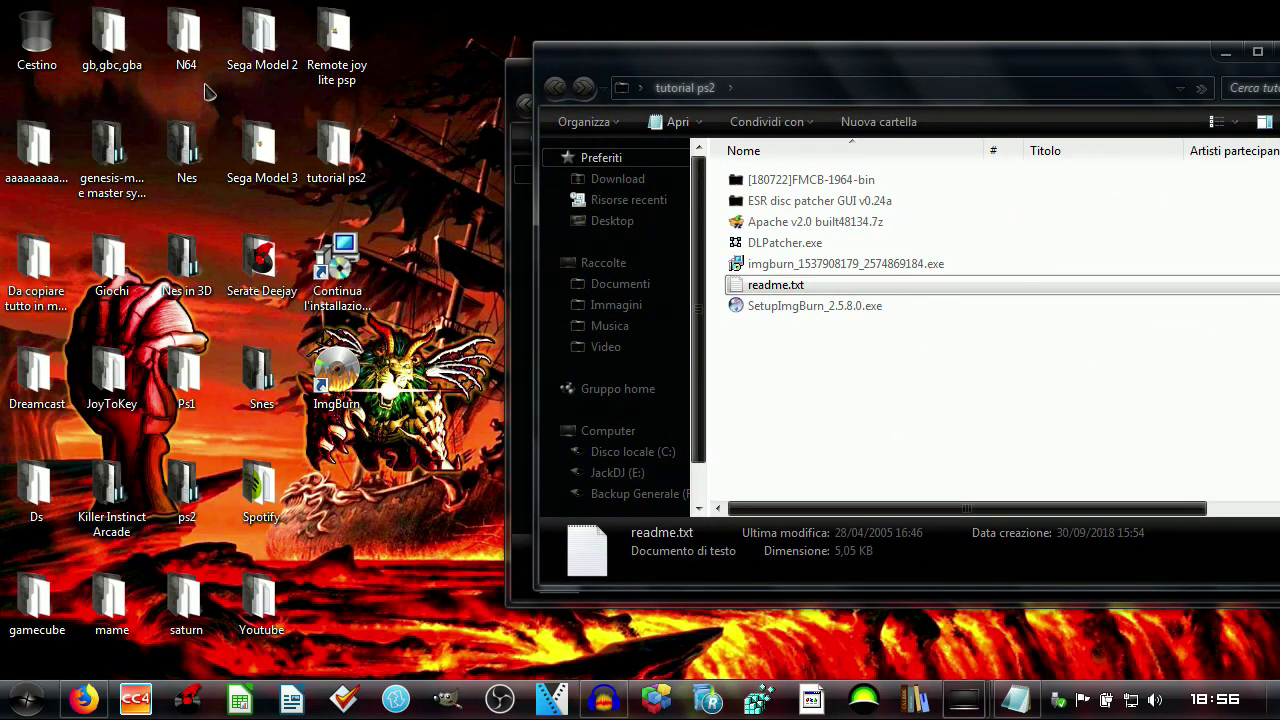
- Open the Isos folder inside ps2 > emulatore ps2 per pc, maximize its window and look through the game images and their sizes
double_click(186, 490)
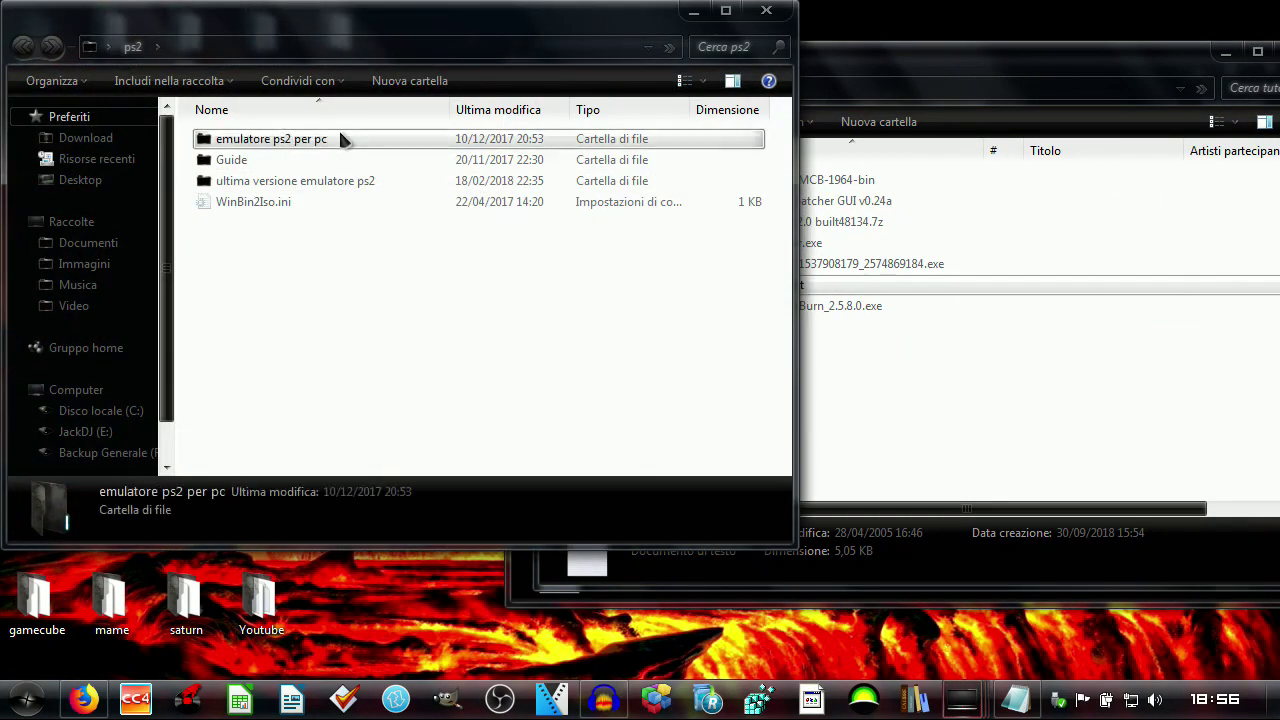
double_click(340, 134)
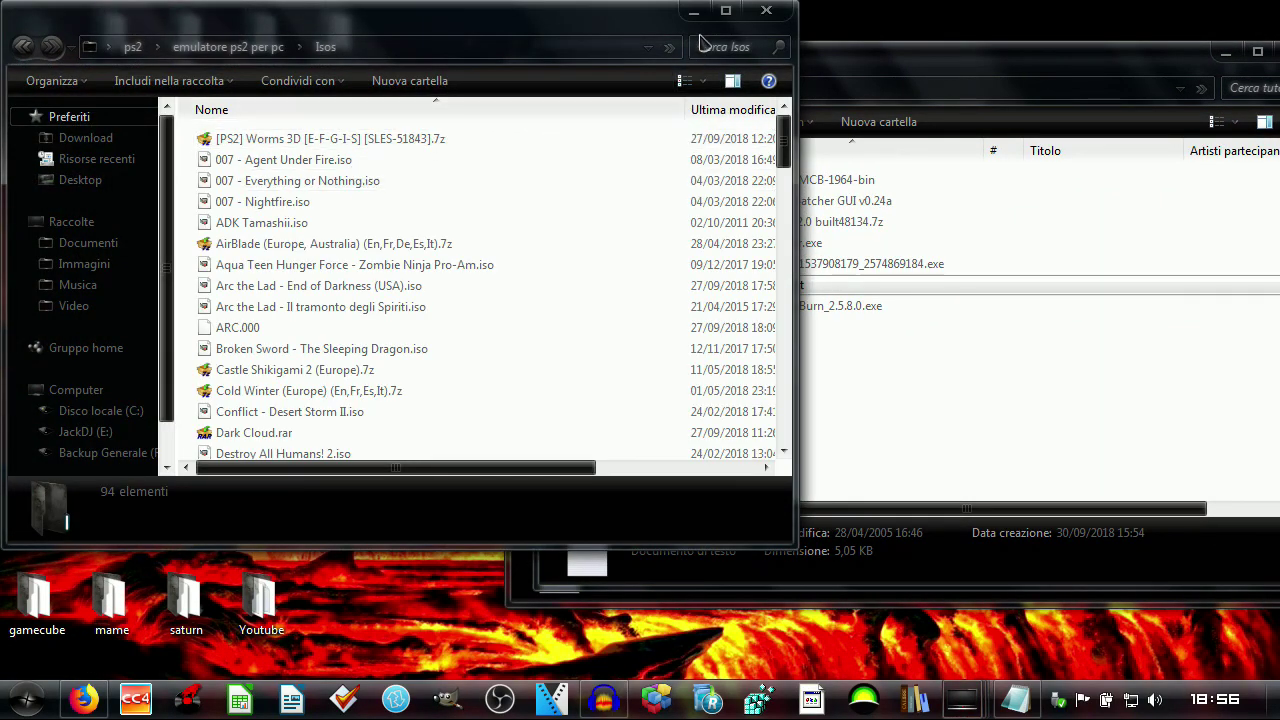
left_click(728, 10)
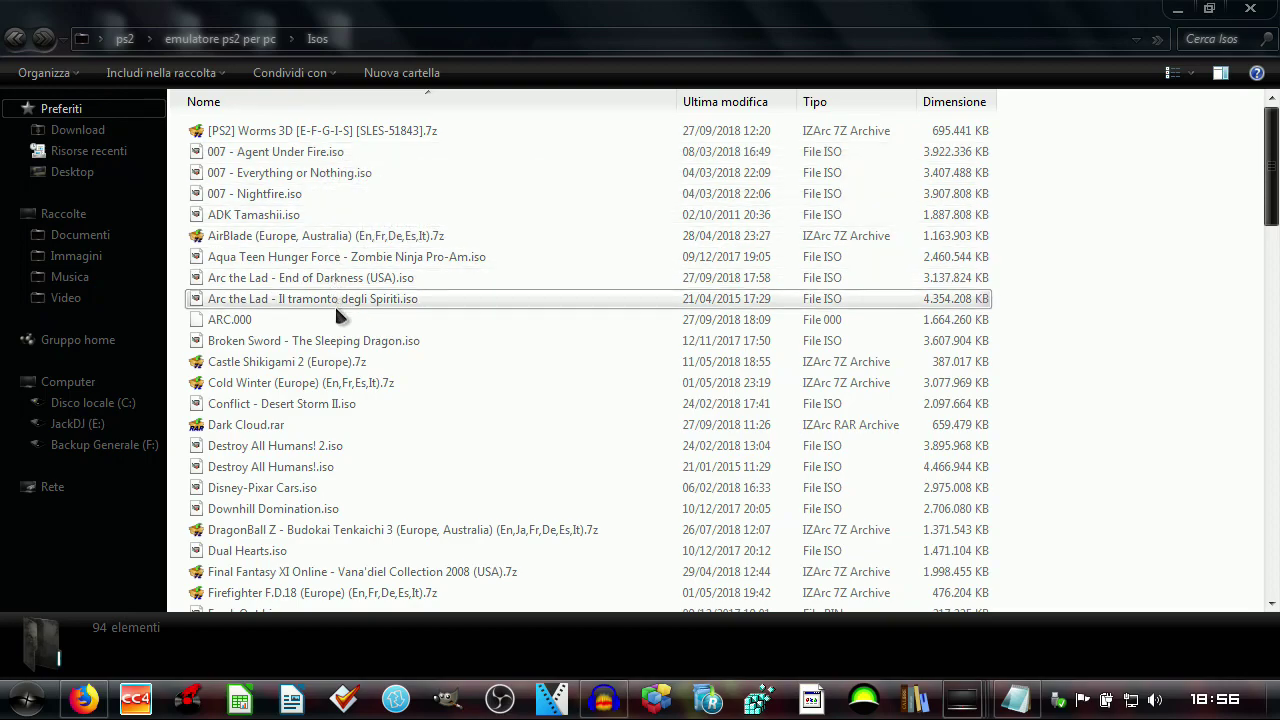
scroll(340, 440, "down", 5)
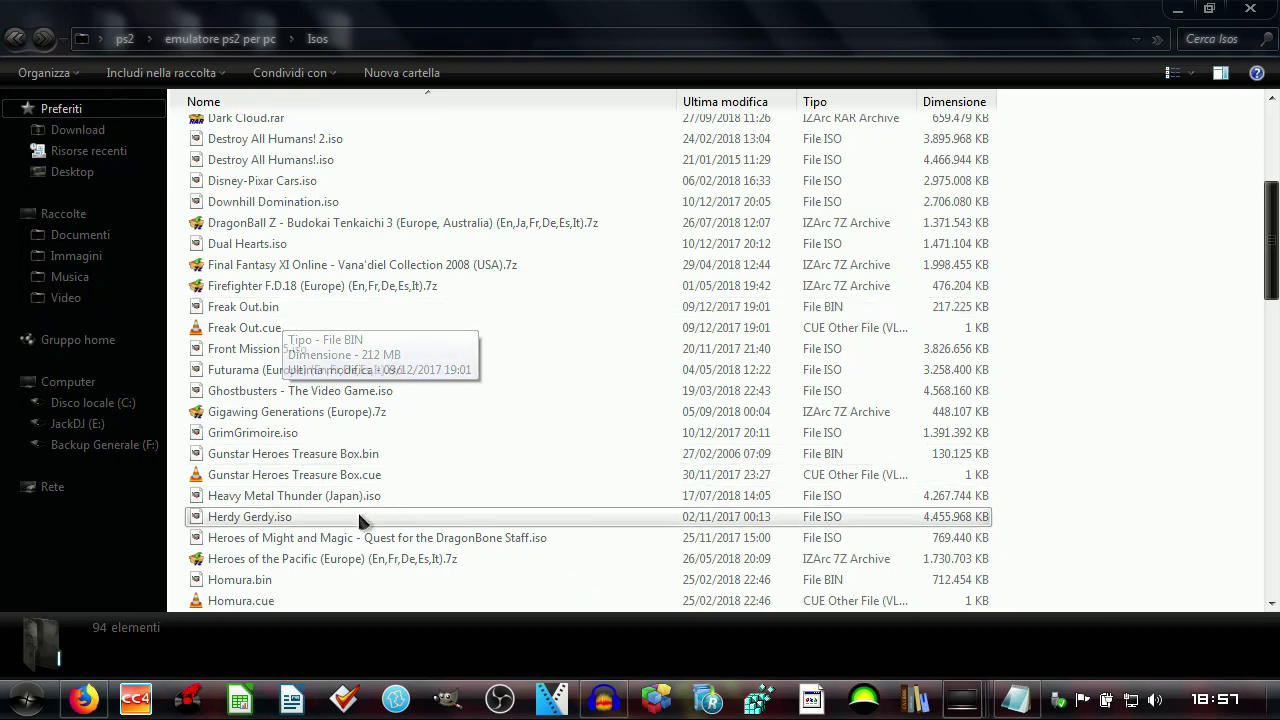
scroll(359, 510, "down", 8)
scroll(359, 511, "down", 2)
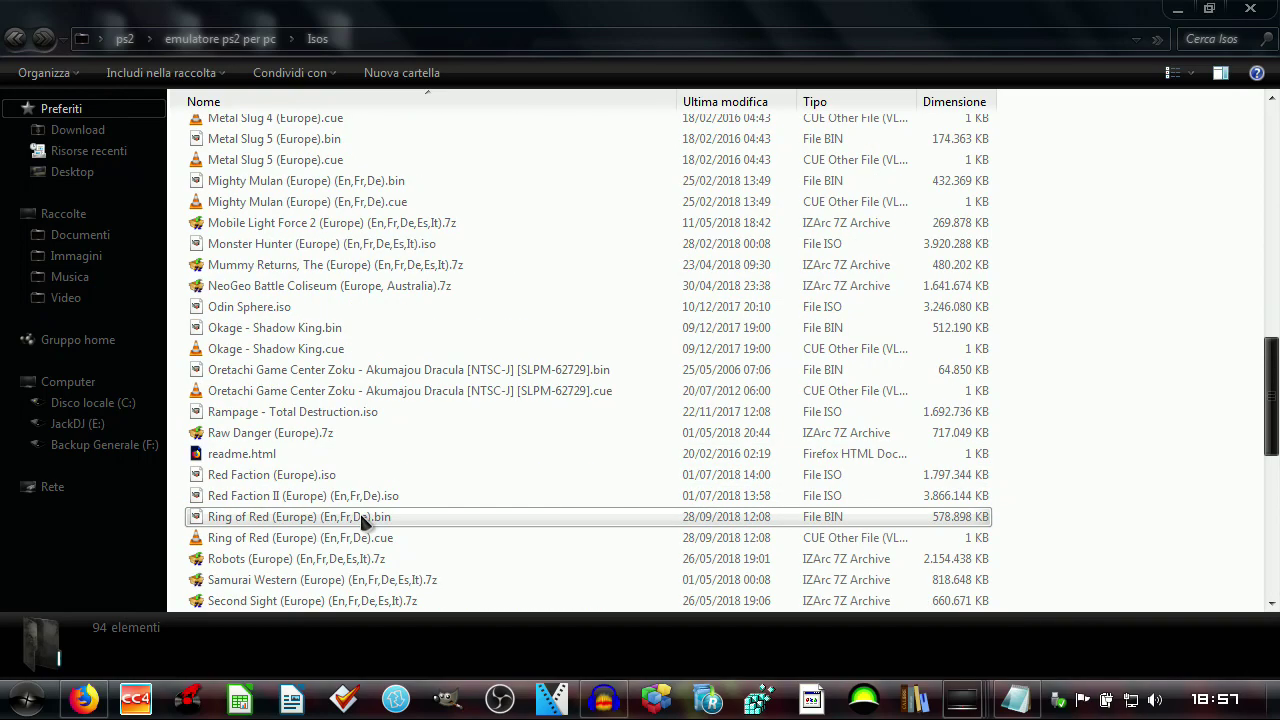
scroll(359, 511, "up", 2)
scroll(359, 511, "up", 9)
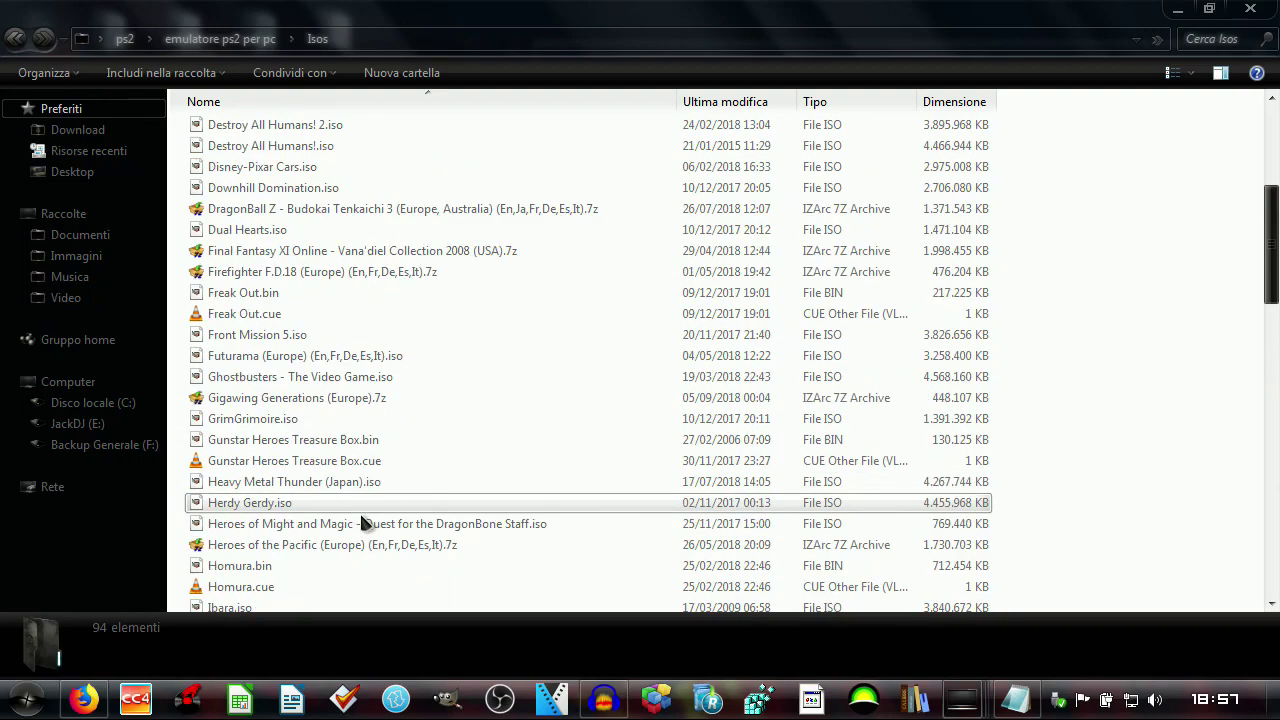
scroll(361, 521, "up", 7)
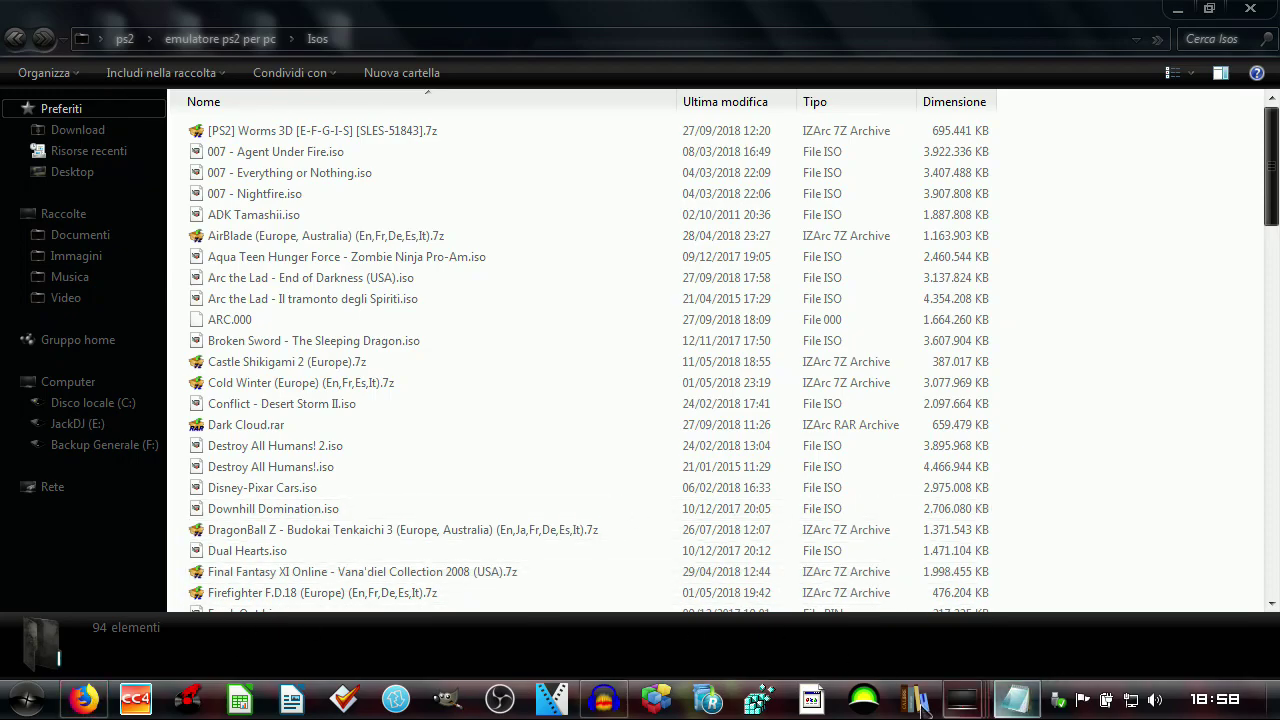
- Switch to Firefox to read the guide's section on making ESR-compatible ISOs from CD games, comparing it with the images in Isos
left_click(84, 698)
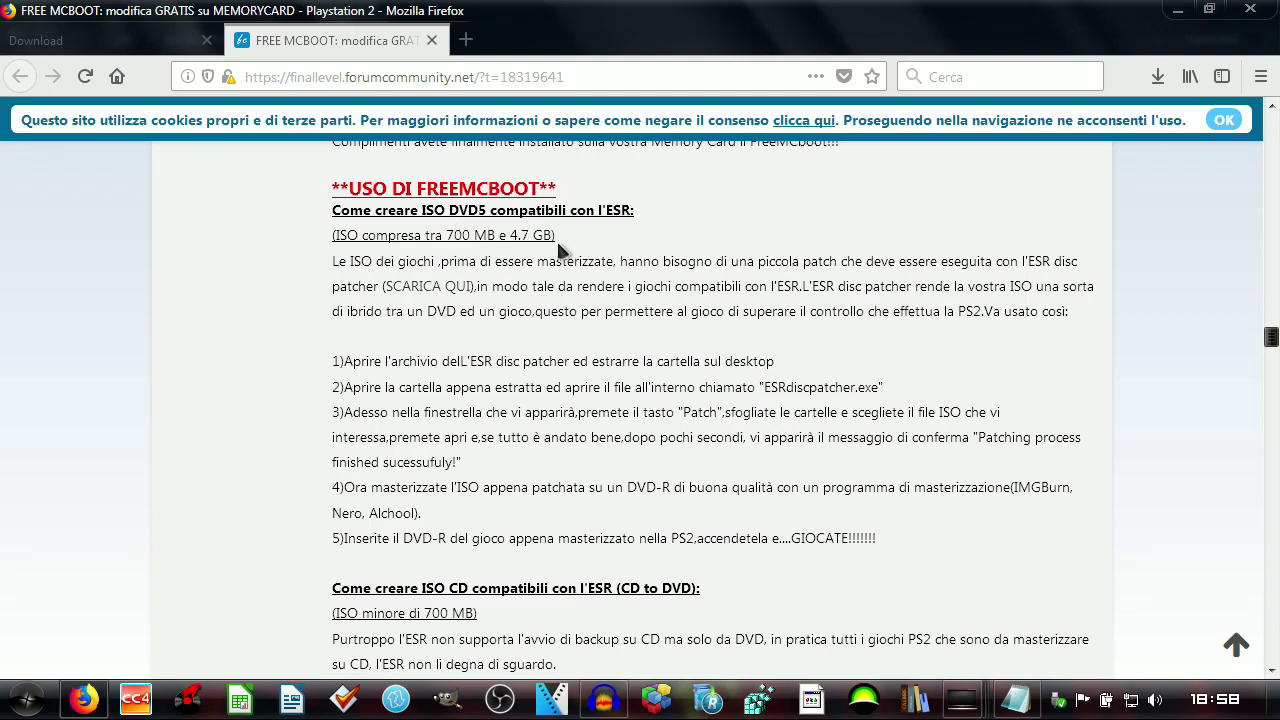
scroll(522, 320, "down", 3)
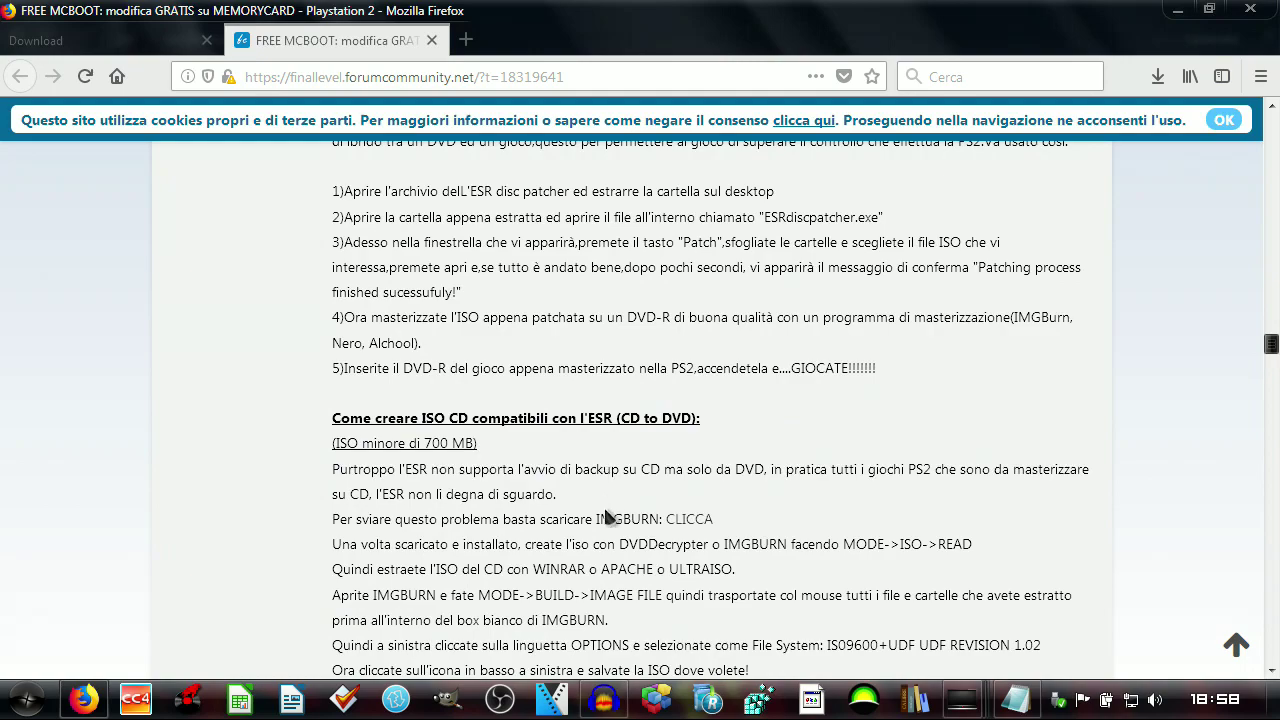
scroll(515, 432, "down", 2)
scroll(513, 421, "down", 2)
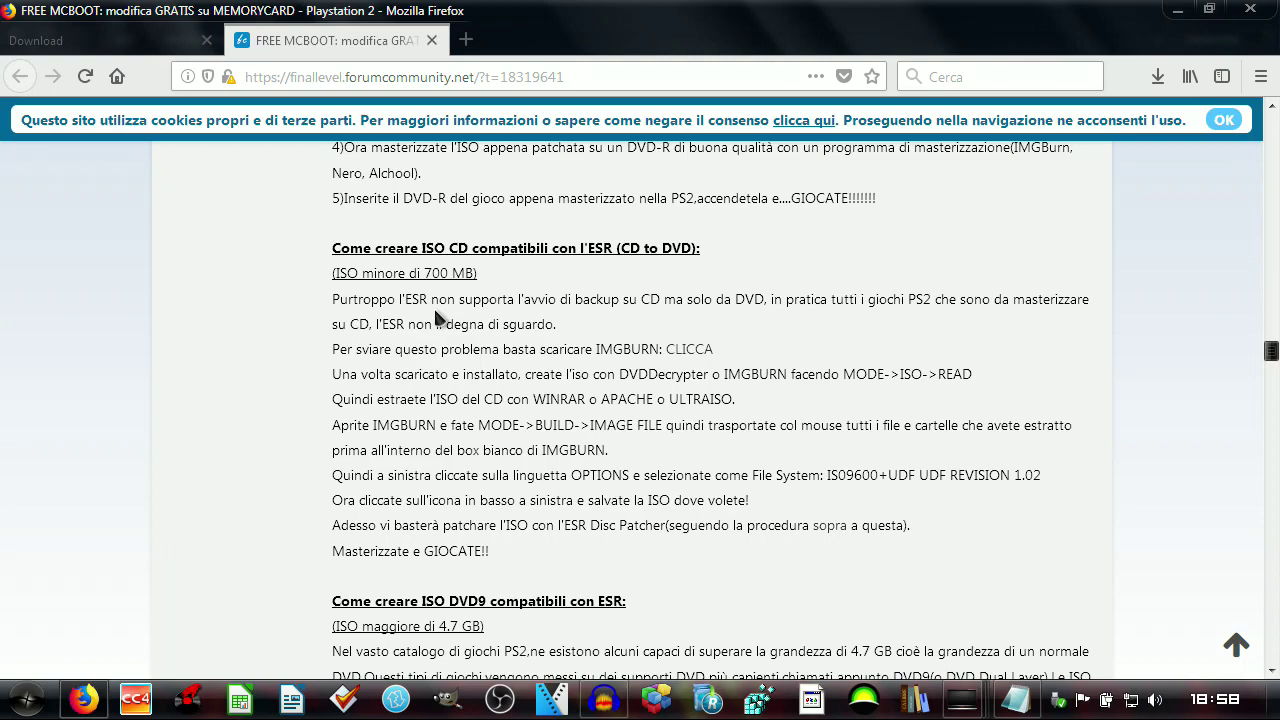
mouse_move(962, 700)
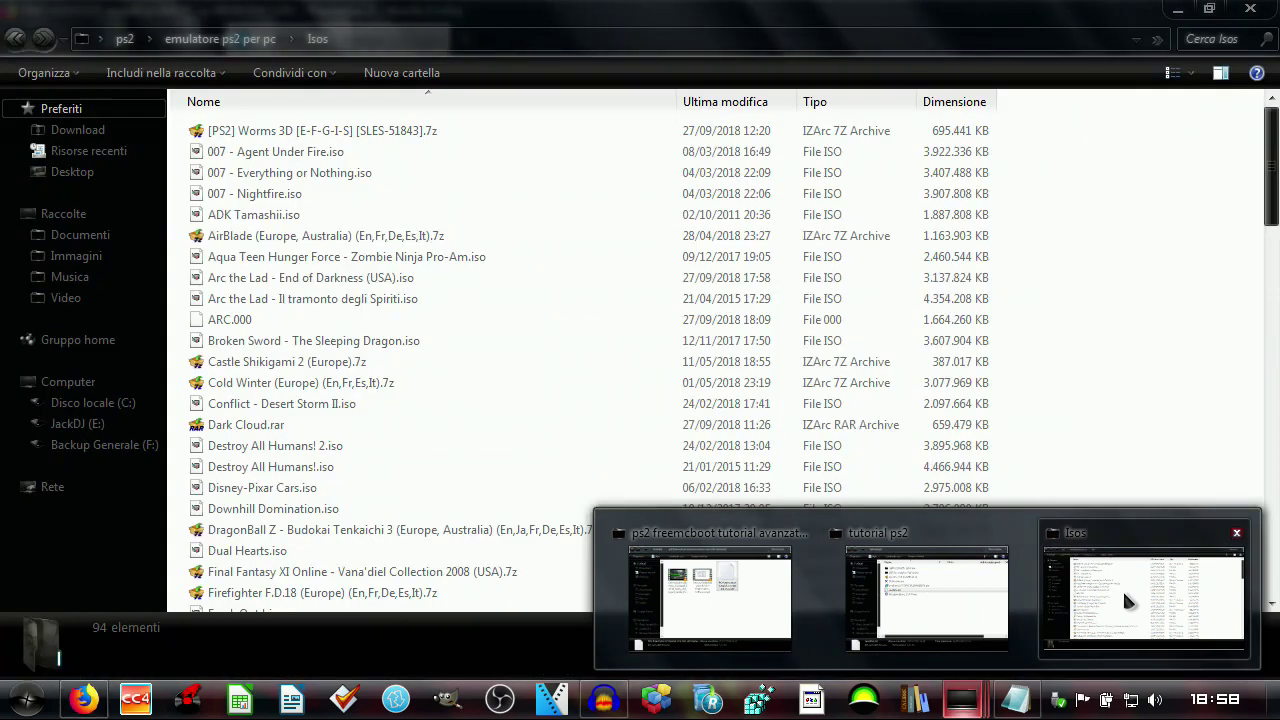
left_click(1122, 589)
scroll(282, 503, "down", 5)
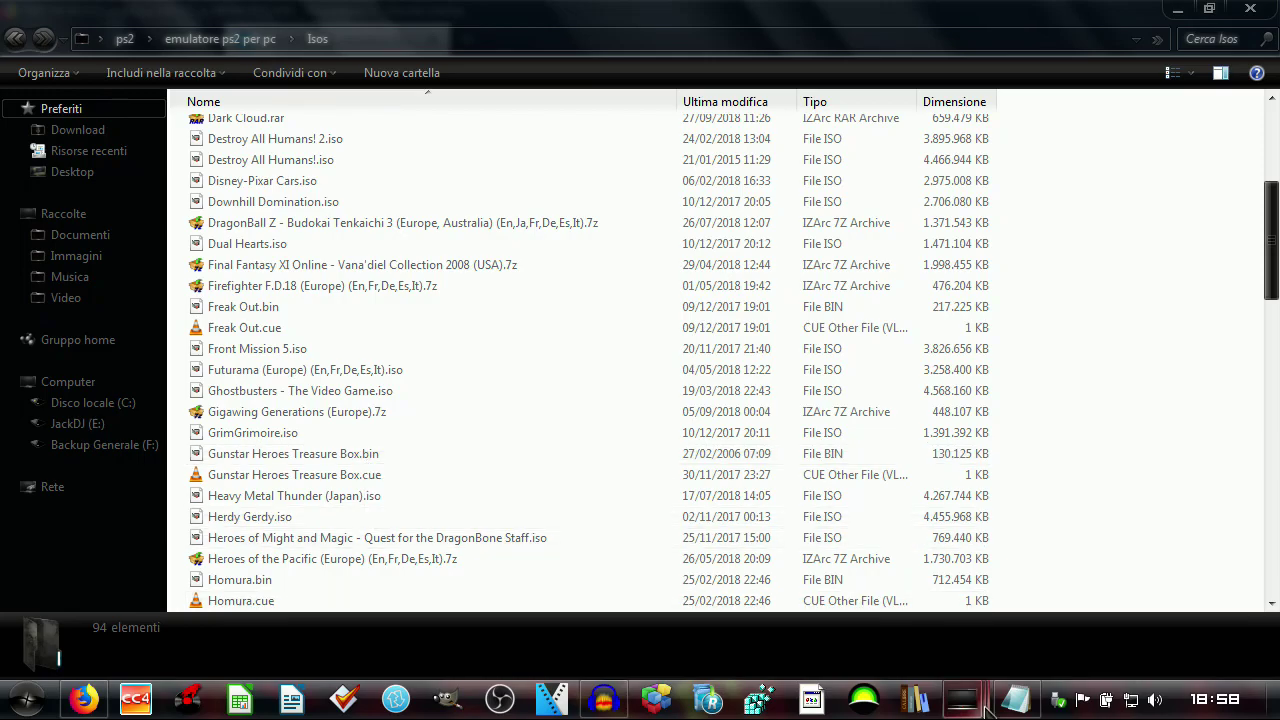
mouse_move(962, 698)
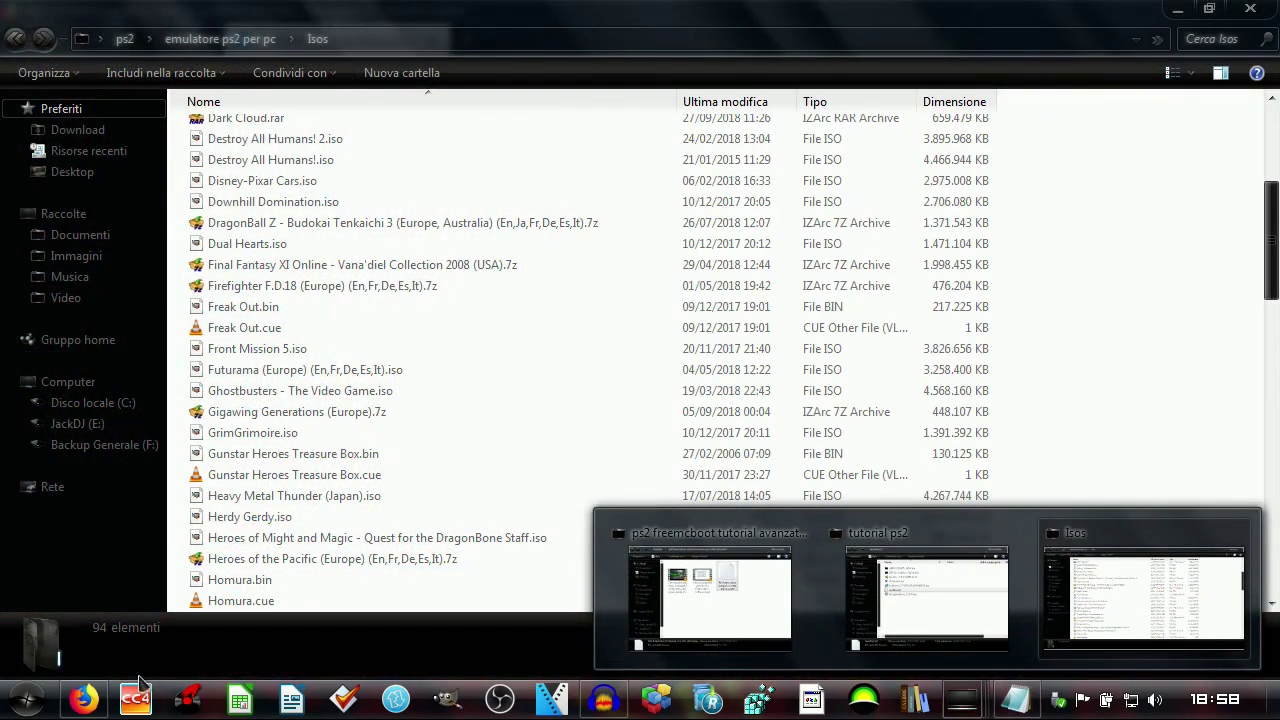
left_click(95, 703)
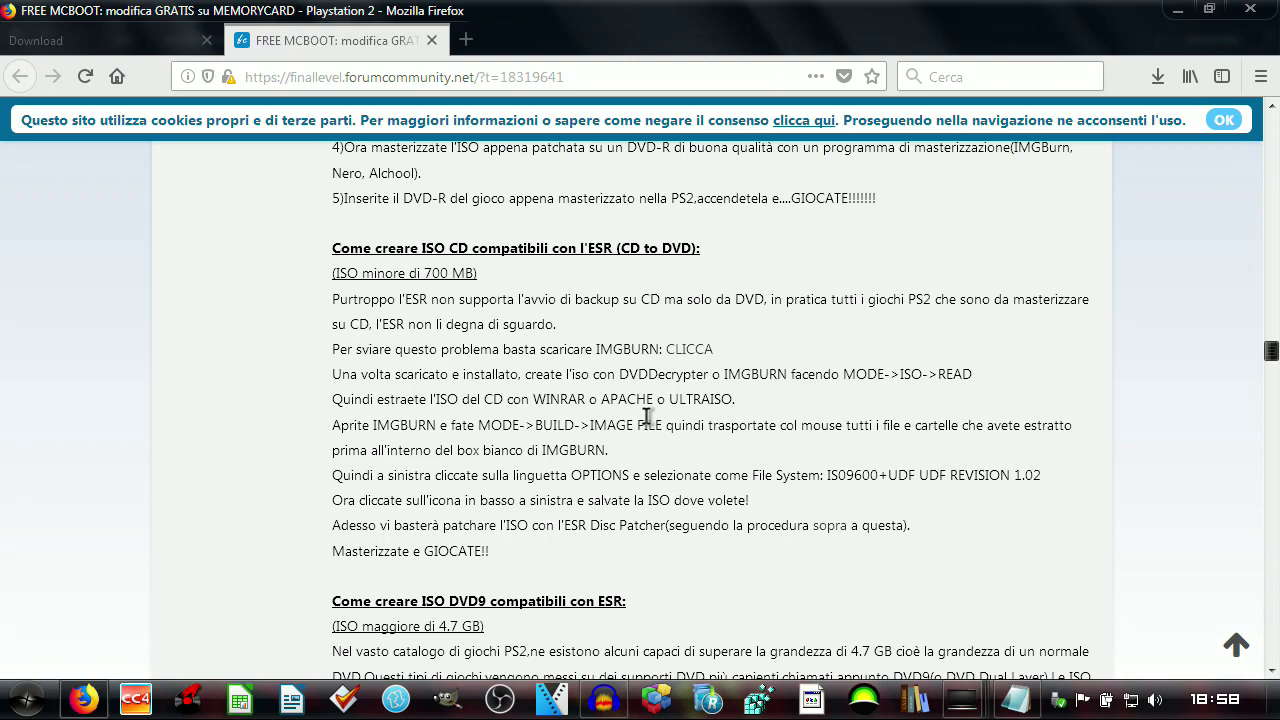
mouse_move(962, 699)
left_click(1113, 597)
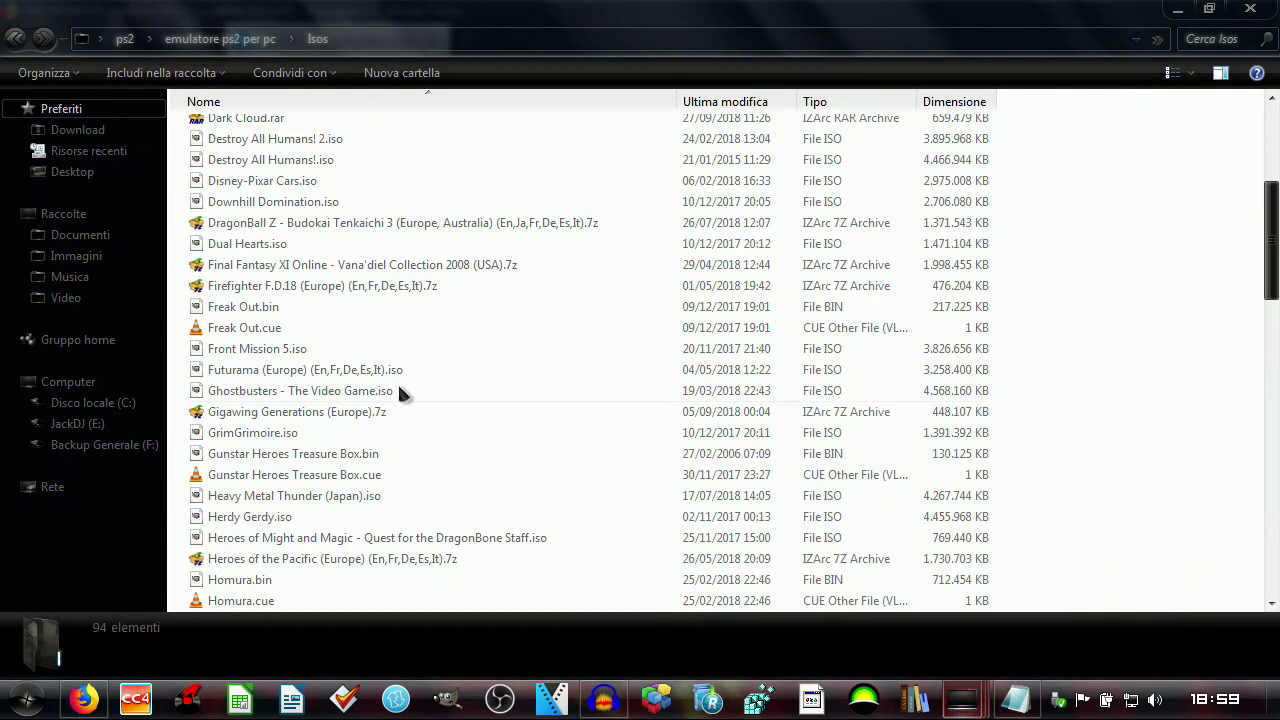
- Check which programs are offered for opening Freak Out.cue and return to the guide in Firefox
right_click(254, 338)
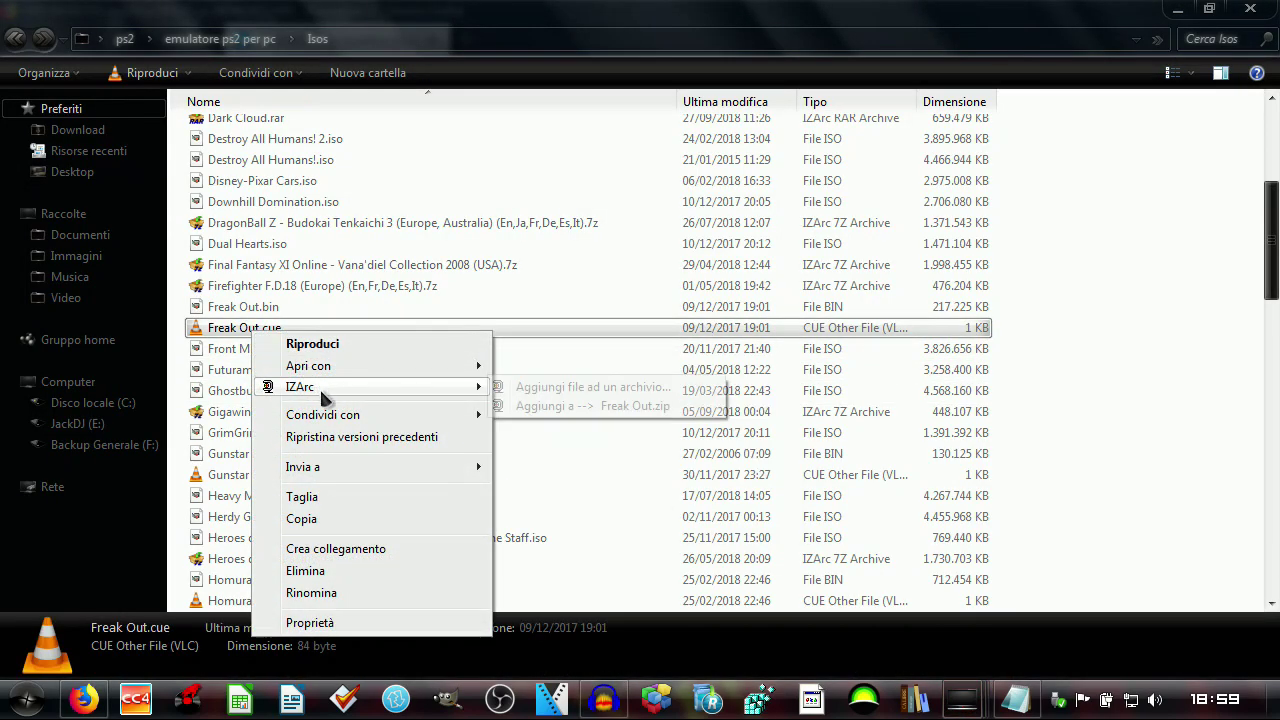
mouse_move(337, 365)
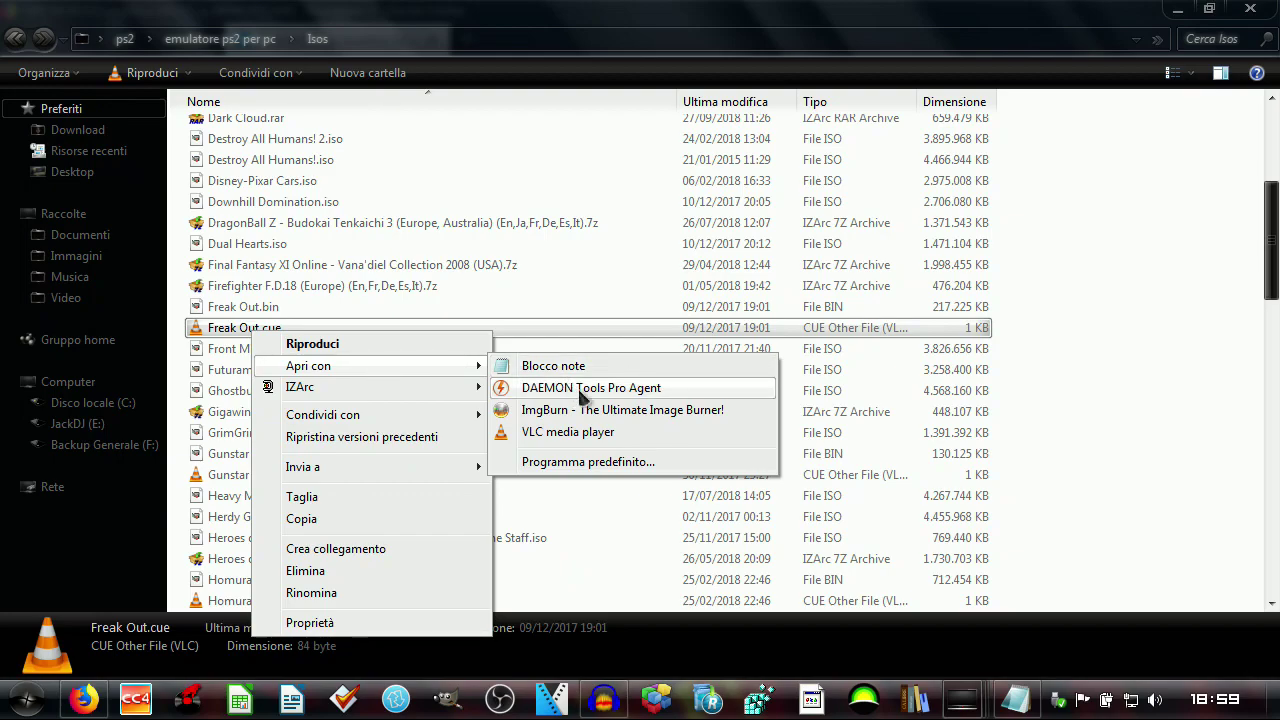
left_click(84, 698)
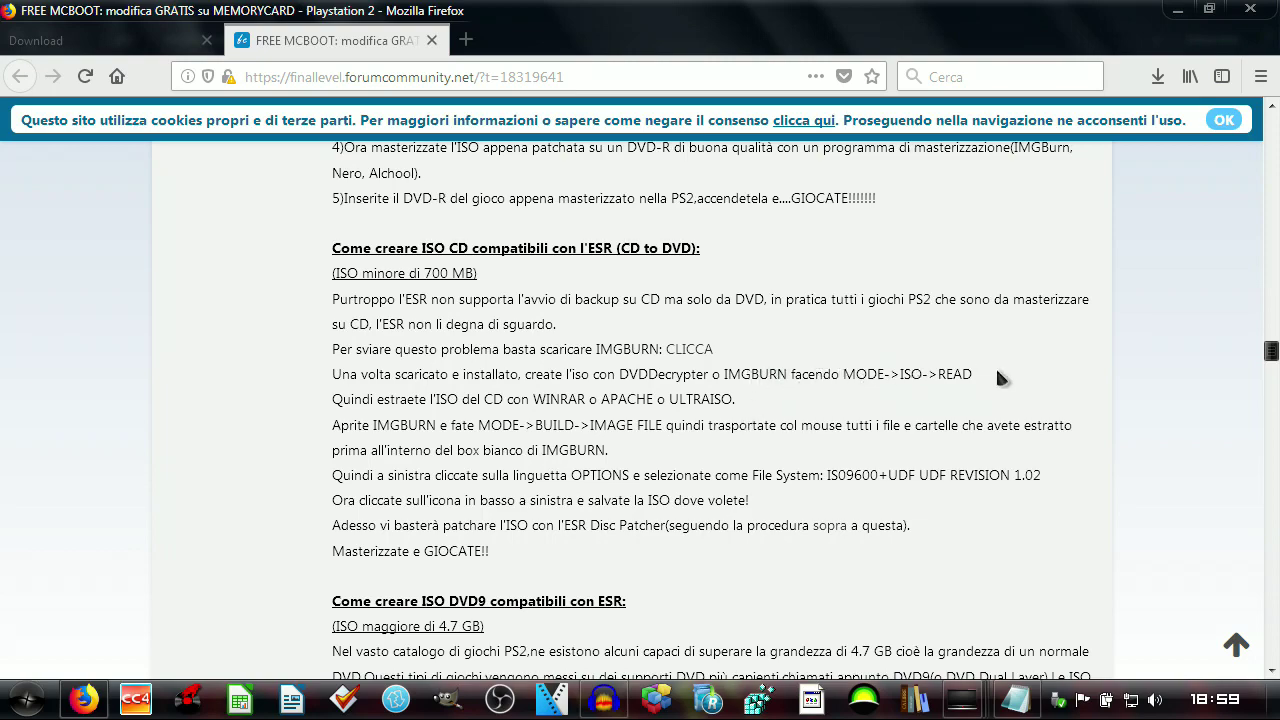
- Clear Firefox and the Isos window off the desktop, launch ImgBurn and switch it to Read mode
left_click(1240, 8)
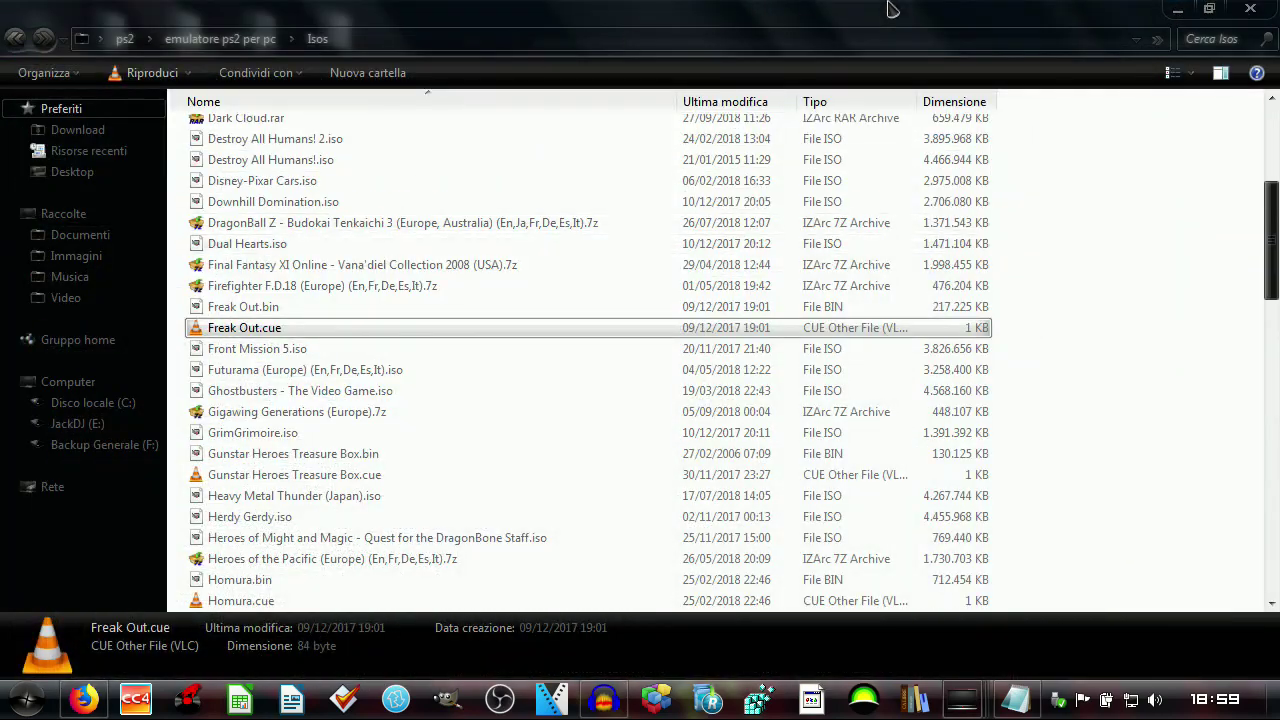
left_click(1240, 8)
double_click(320, 385)
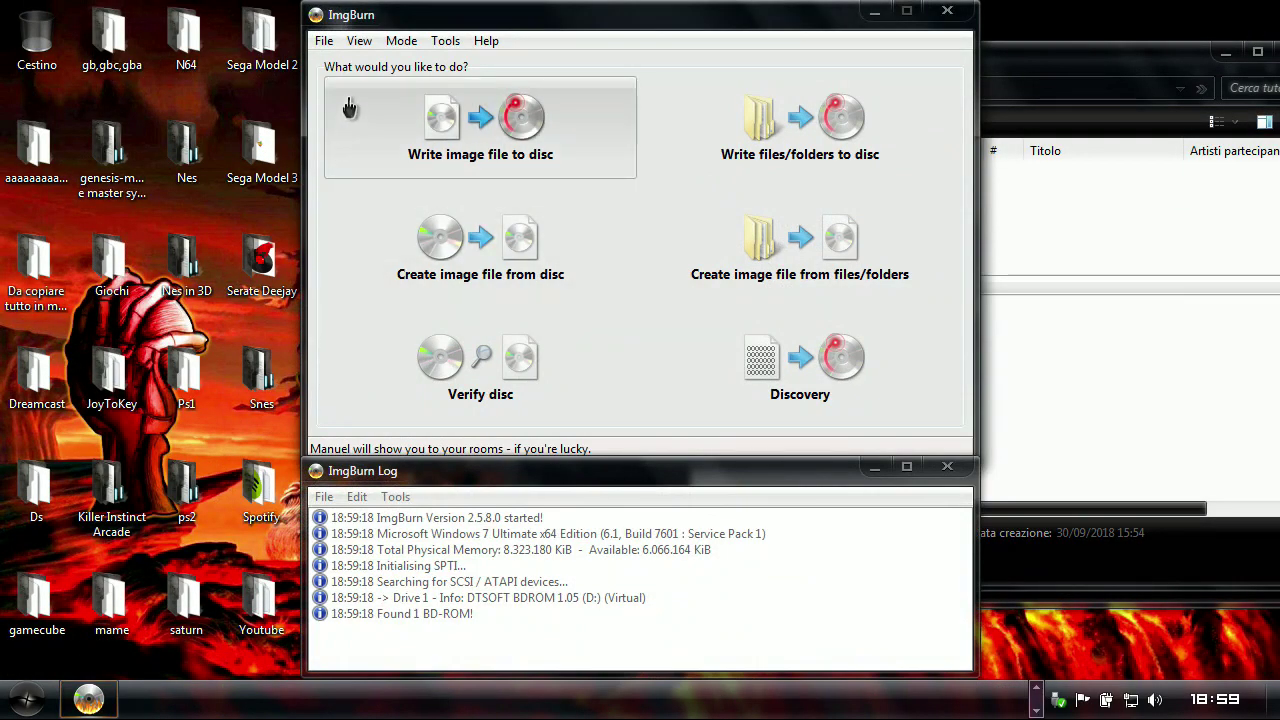
left_click(408, 41)
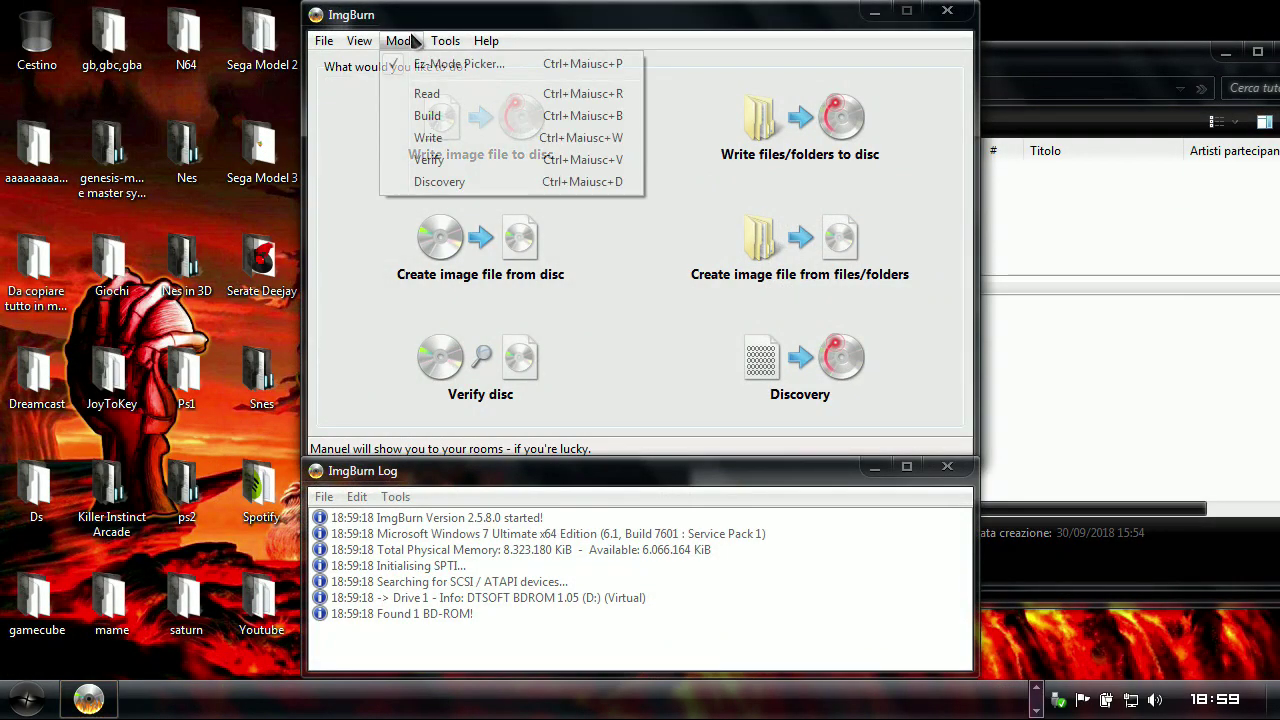
left_click(468, 95)
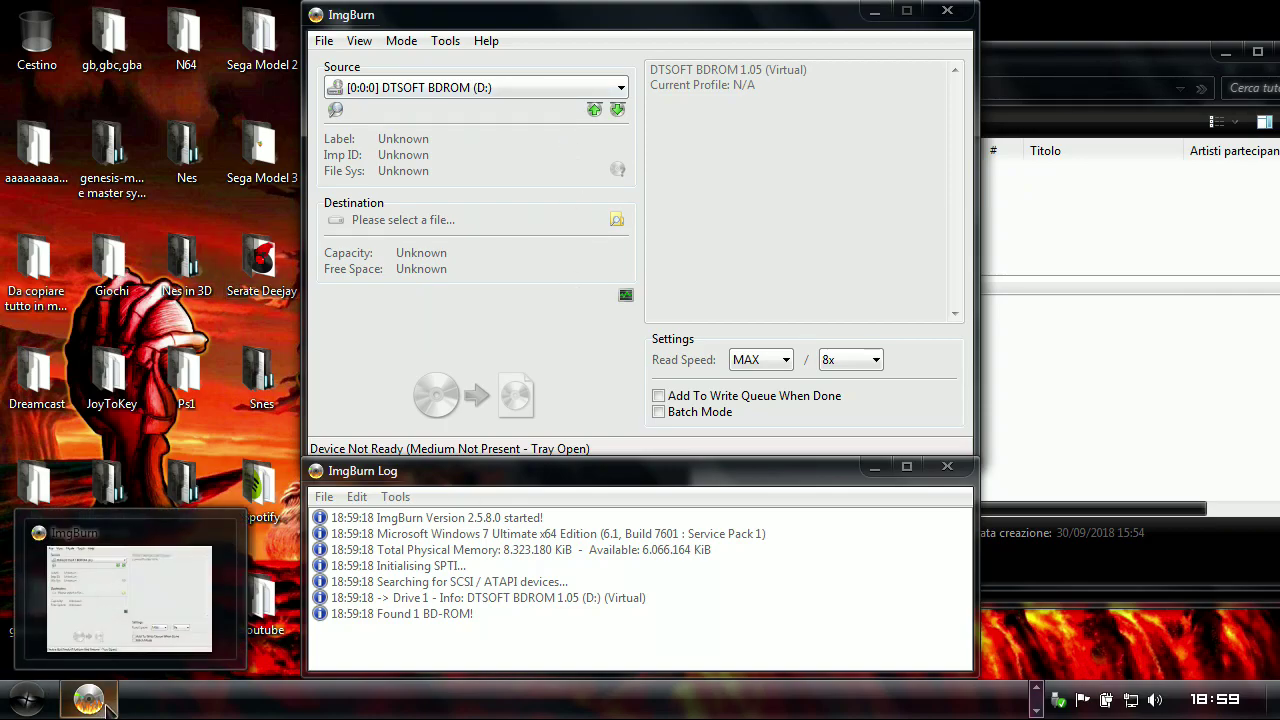
- Reopen the Isos folder inside ps2 > emulatore ps2 per pc
double_click(187, 600)
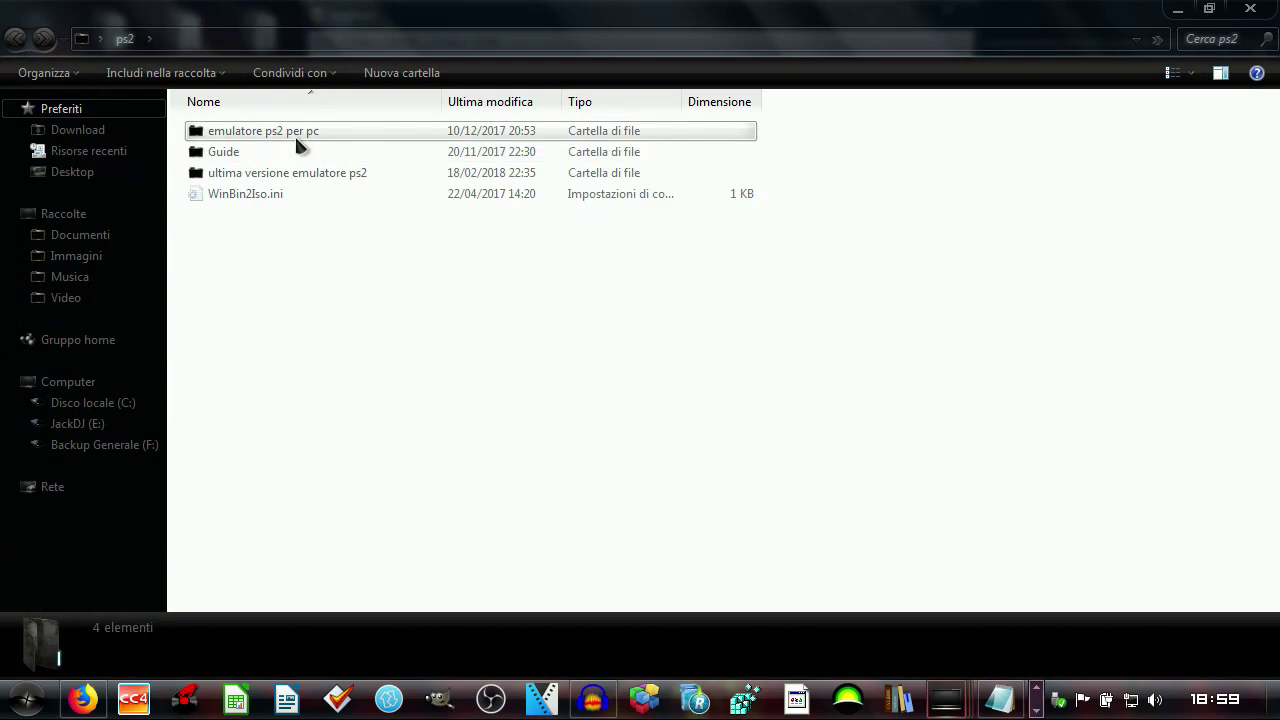
double_click(295, 138)
double_click(261, 130)
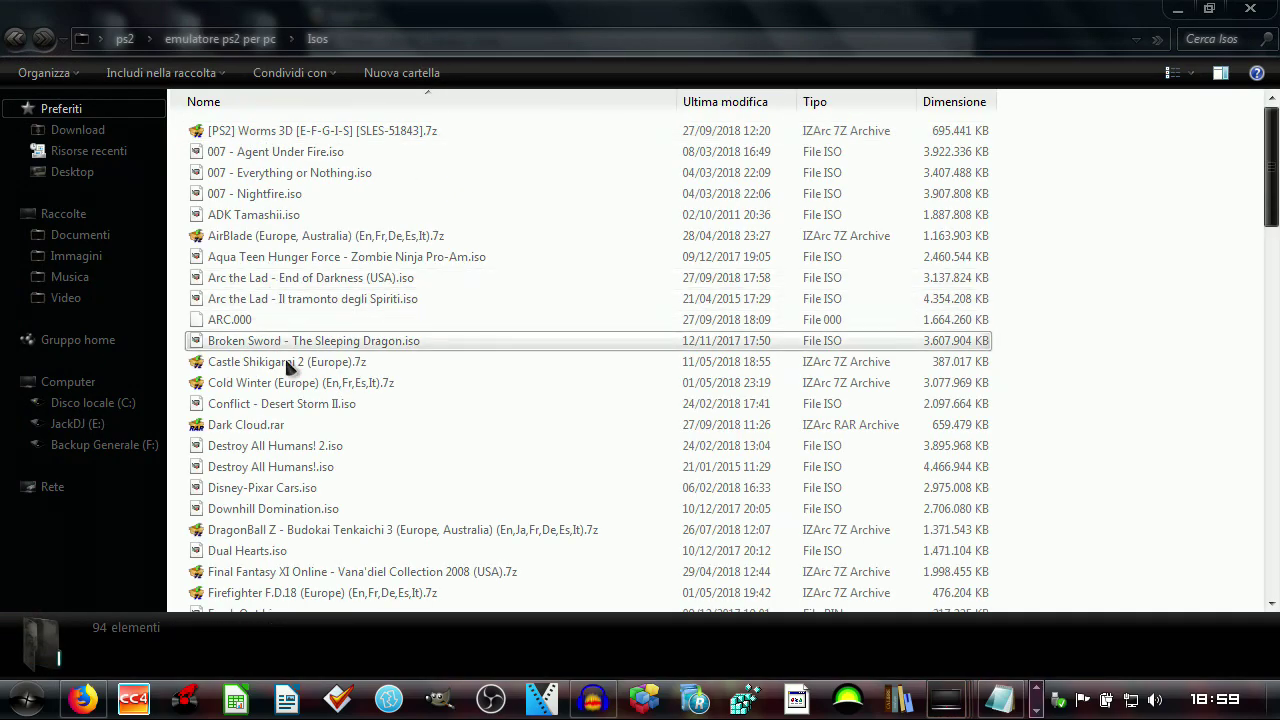
- Try to mount Freak Out.cue with DAEMON Tools Pro Agent
scroll(285, 380, "down", 5)
right_click(262, 329)
mouse_move(330, 365)
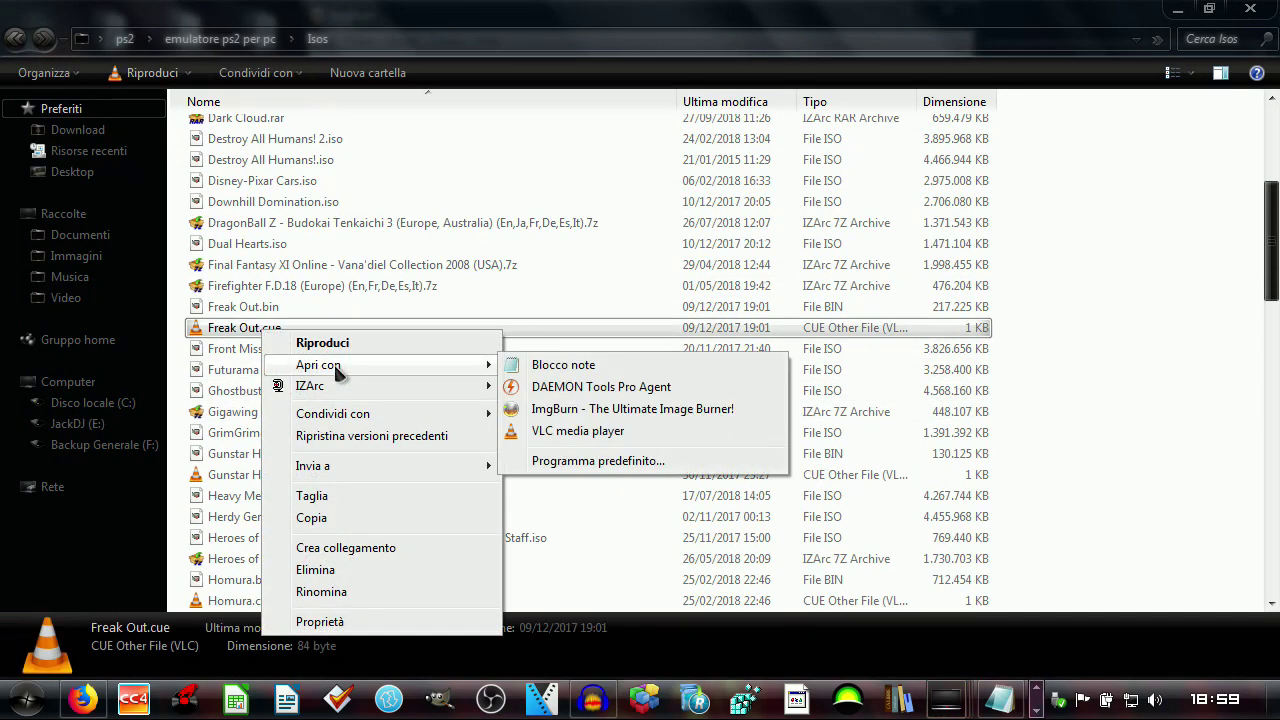
left_click(590, 387)
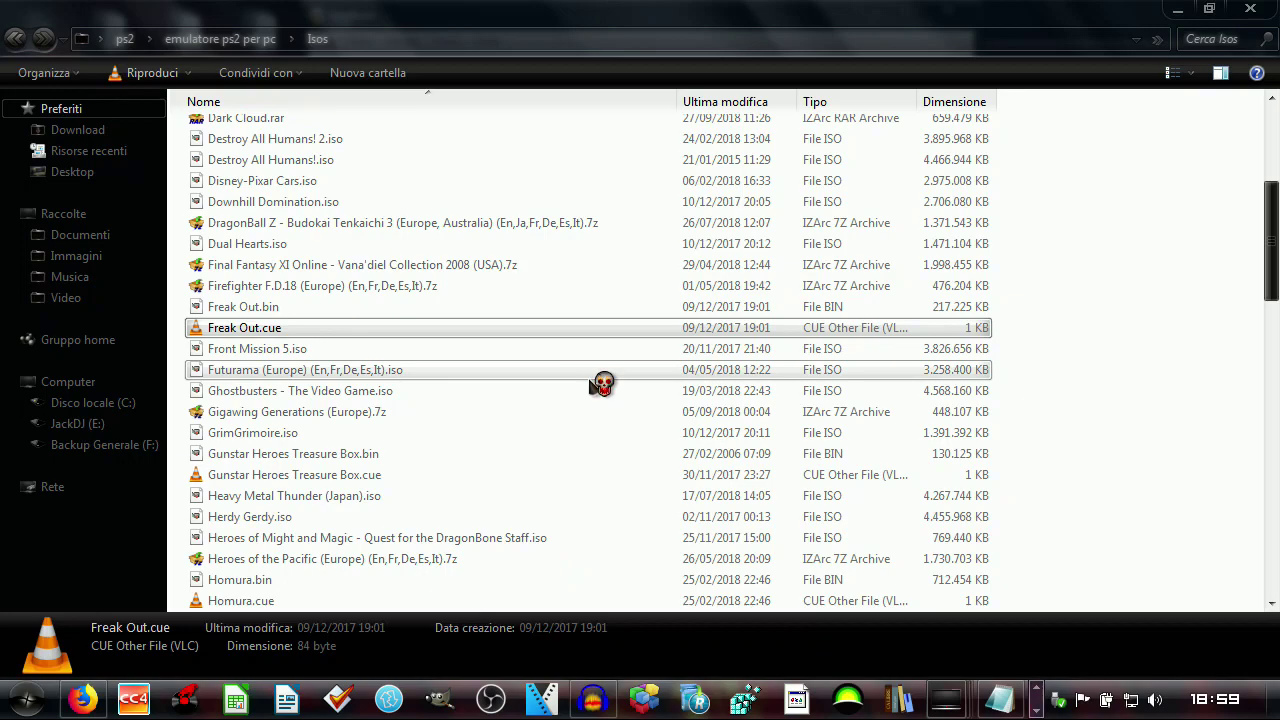
left_click(791, 418)
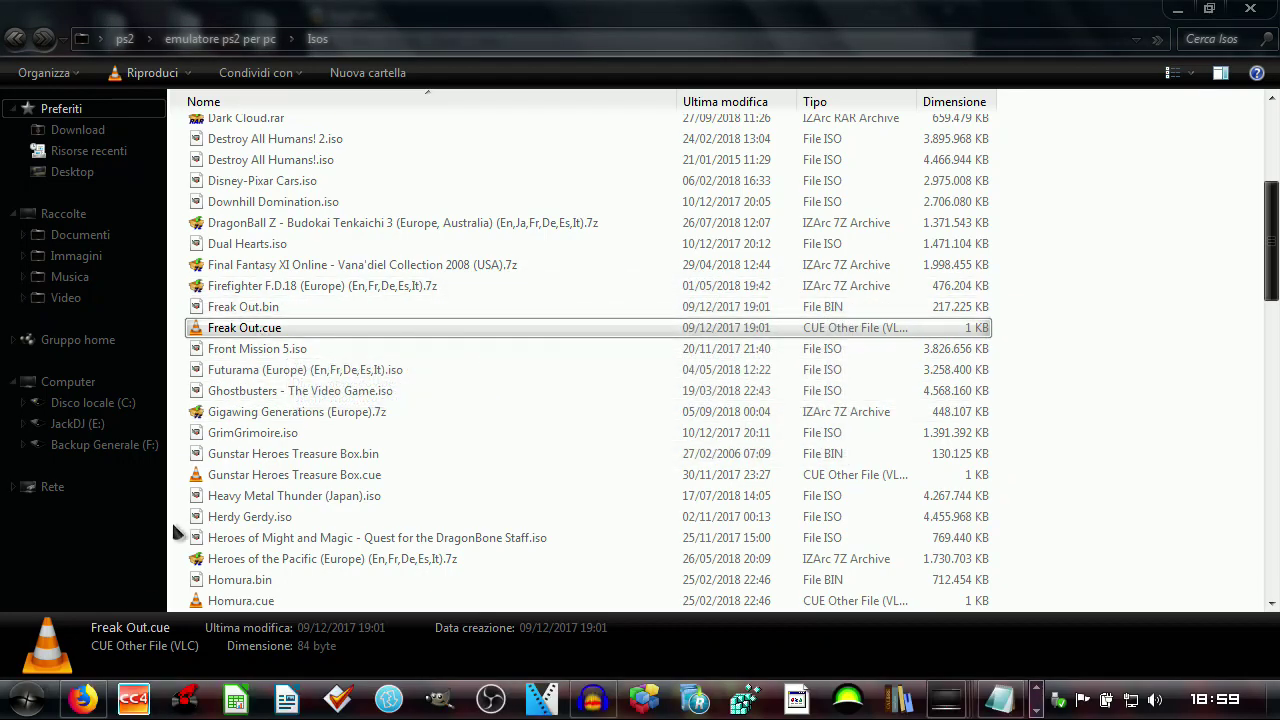
- Start Notepad (Blocco note) and load Freak Out.cue into it
key("super")
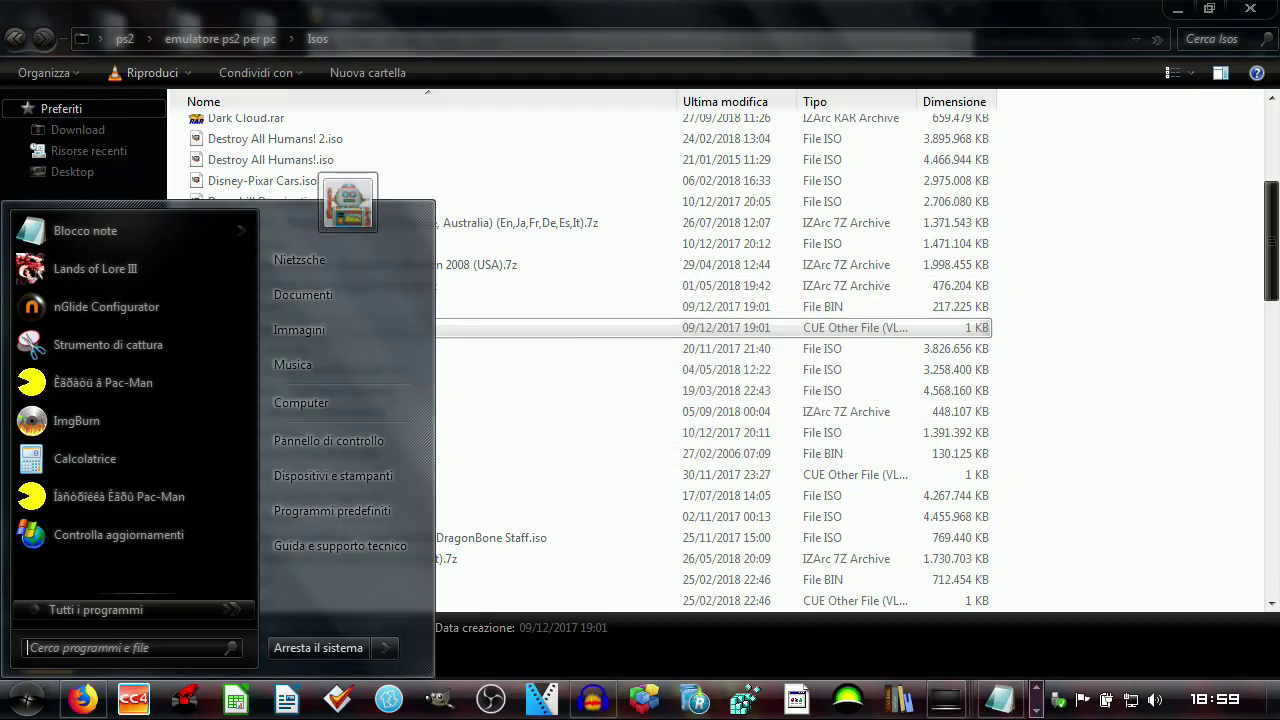
left_click(127, 247)
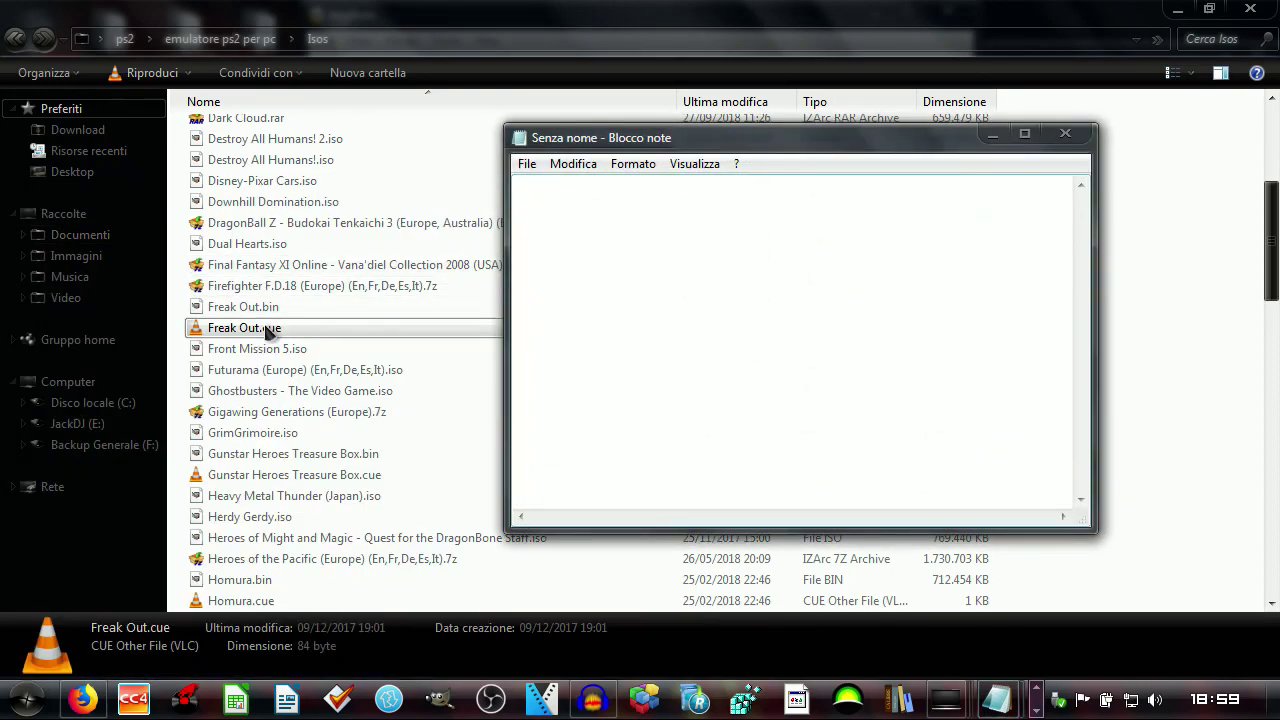
left_click_drag(258, 334, 665, 307)
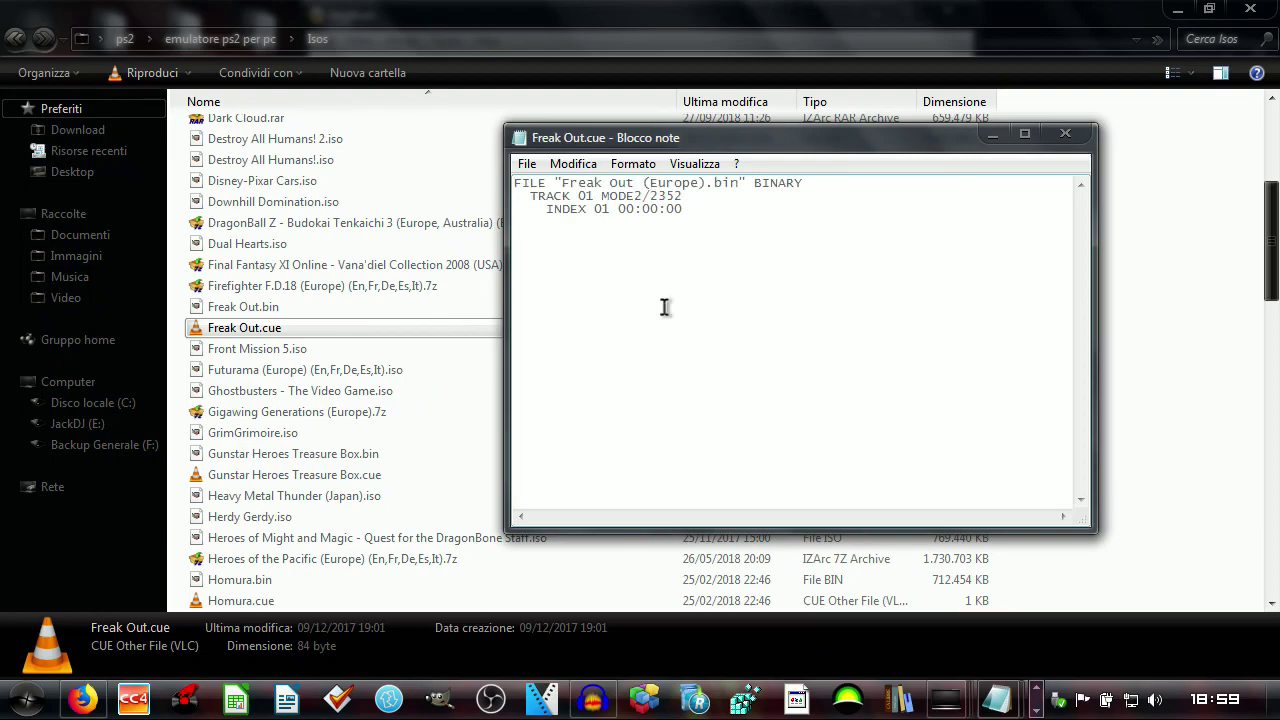
- Copy the full file name of Freak Out.bin, leaving the file's name as it is
right_click(265, 312)
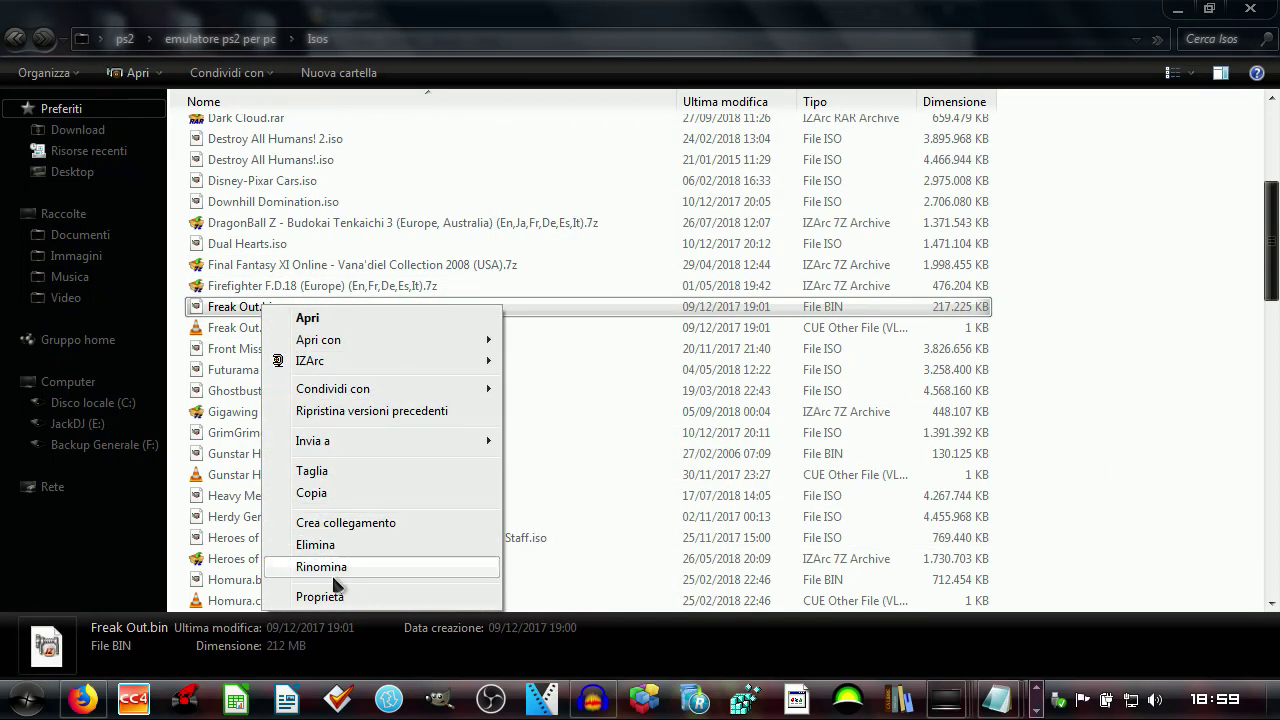
left_click(305, 563)
key("ctrl+a")
key("ctrl+c")
right_click(287, 309)
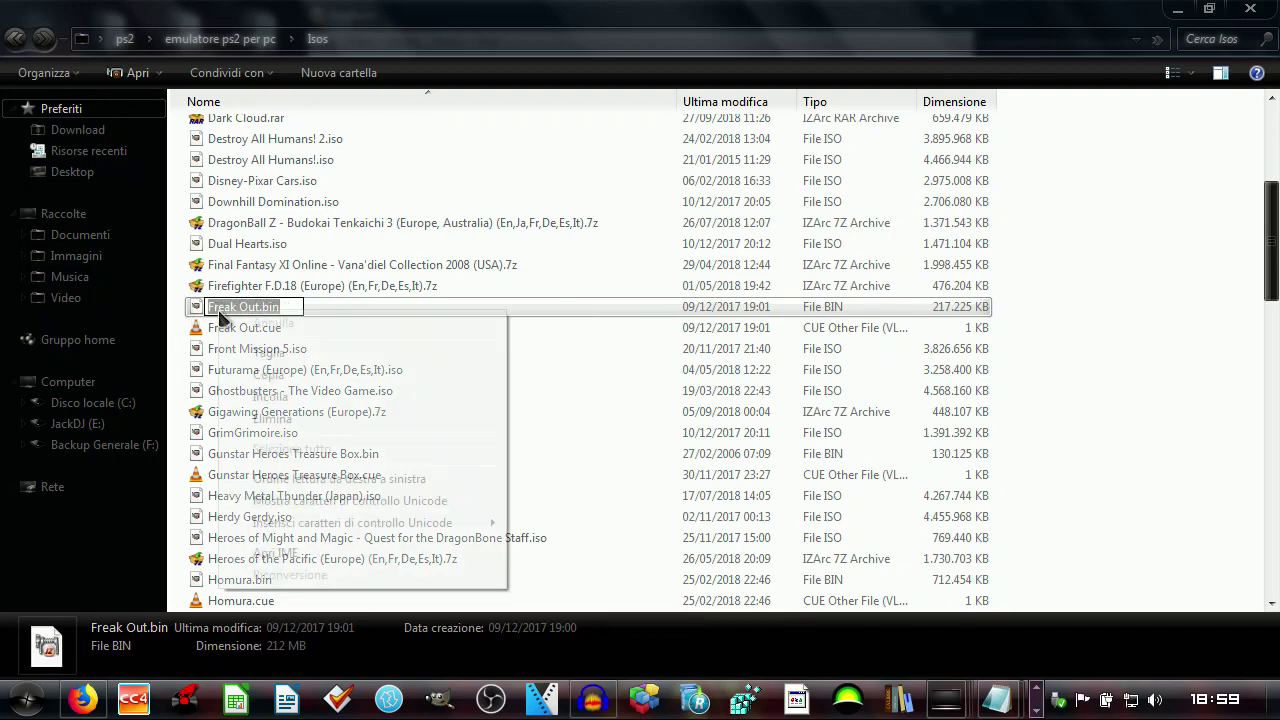
left_click(272, 374)
key("Return")
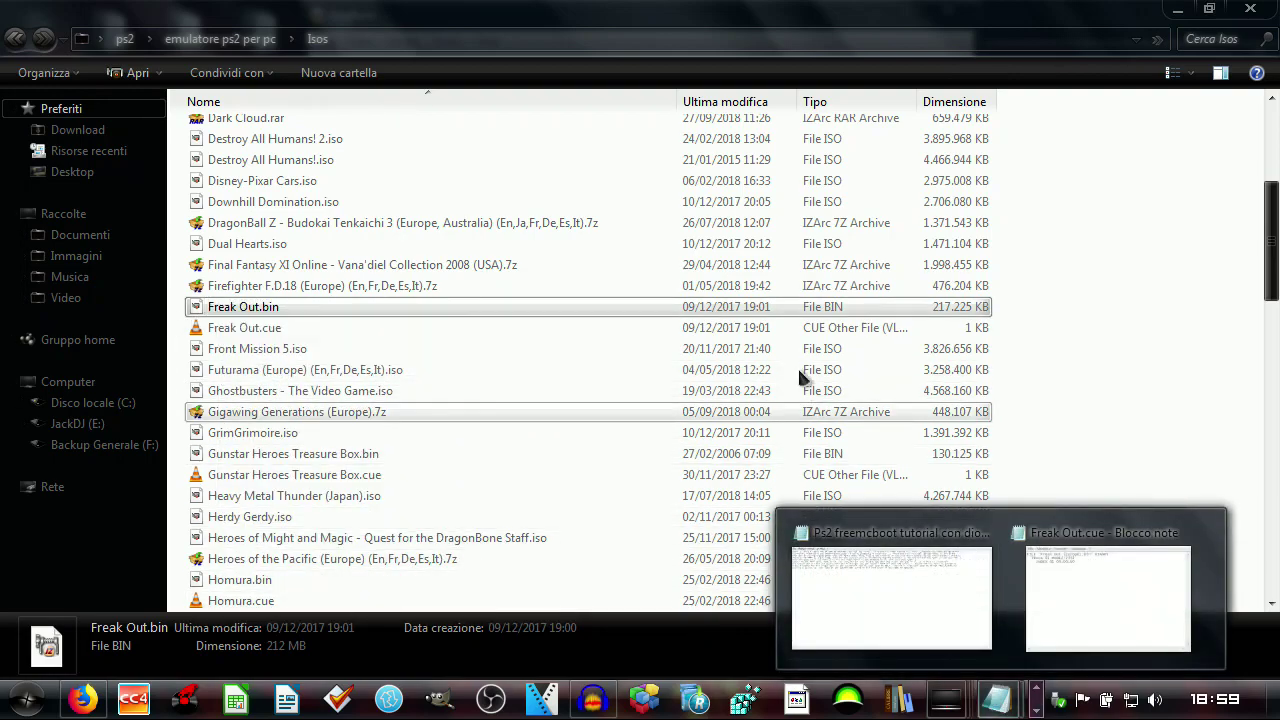
- Replace the quoted file name in Freak Out.cue with Freak Out.bin, then save and close the file
left_click(1085, 591)
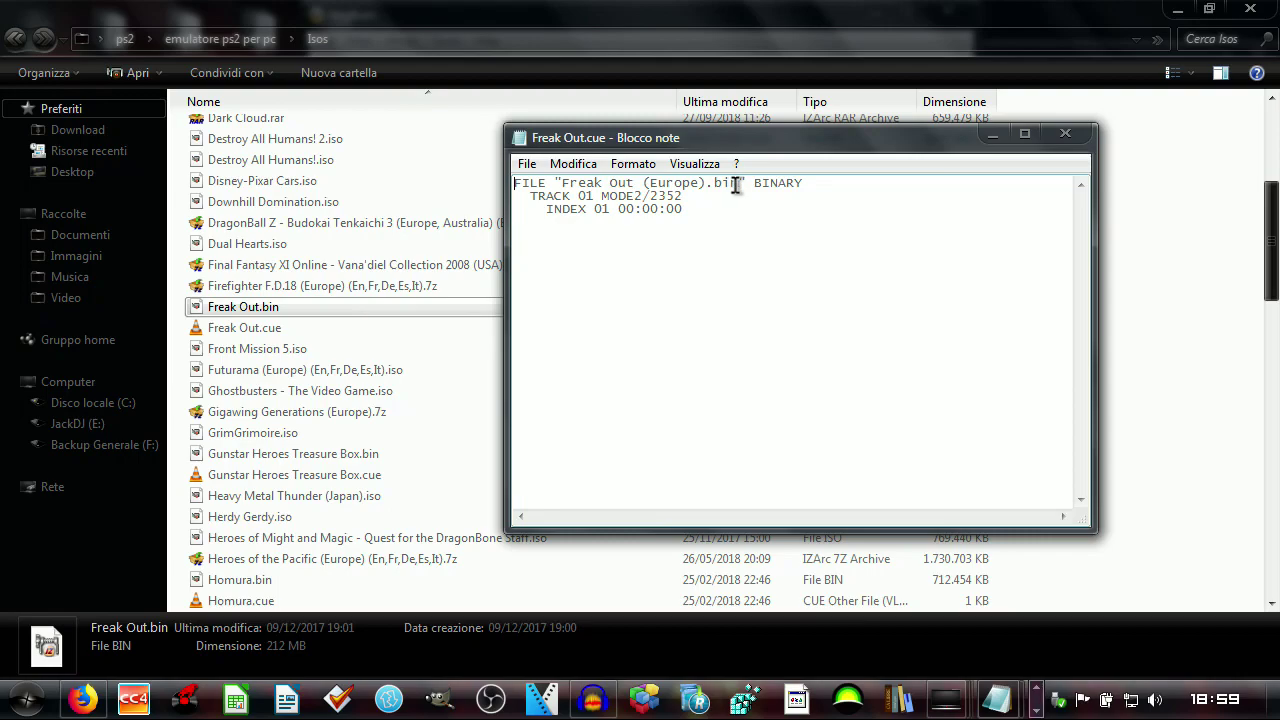
left_click_drag(740, 186, 562, 187)
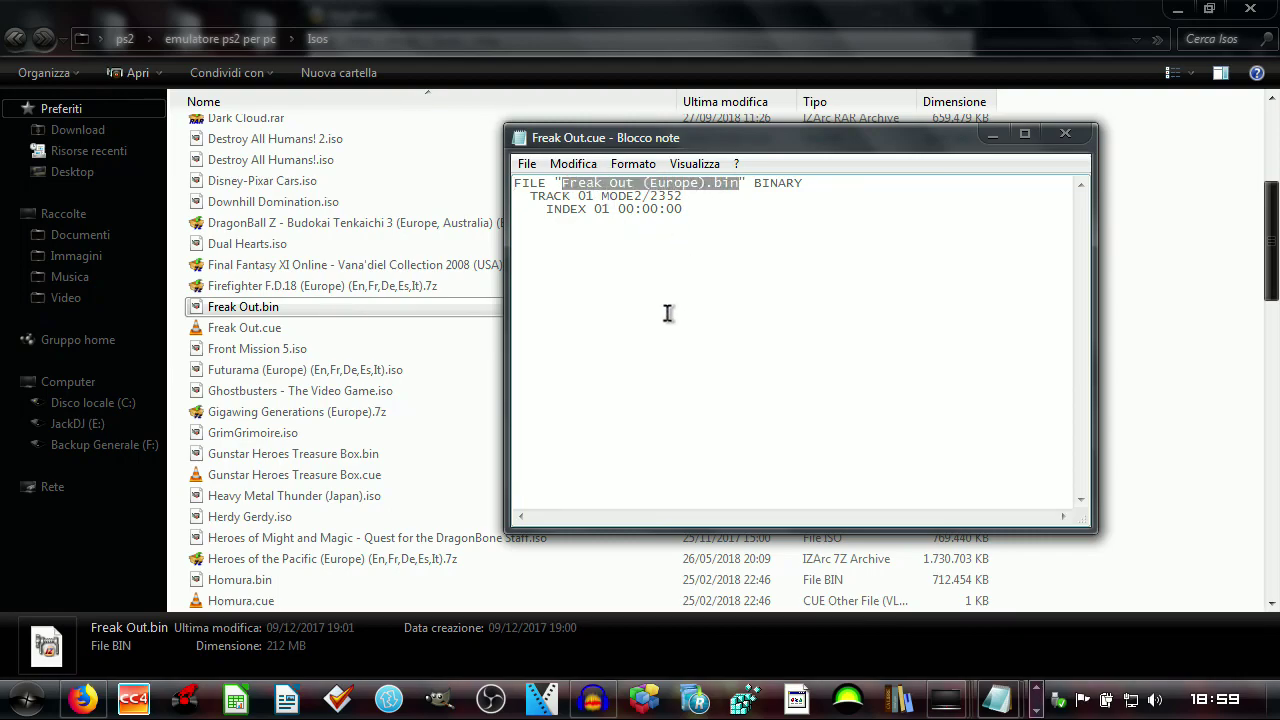
key("ctrl+v")
left_click(1065, 133)
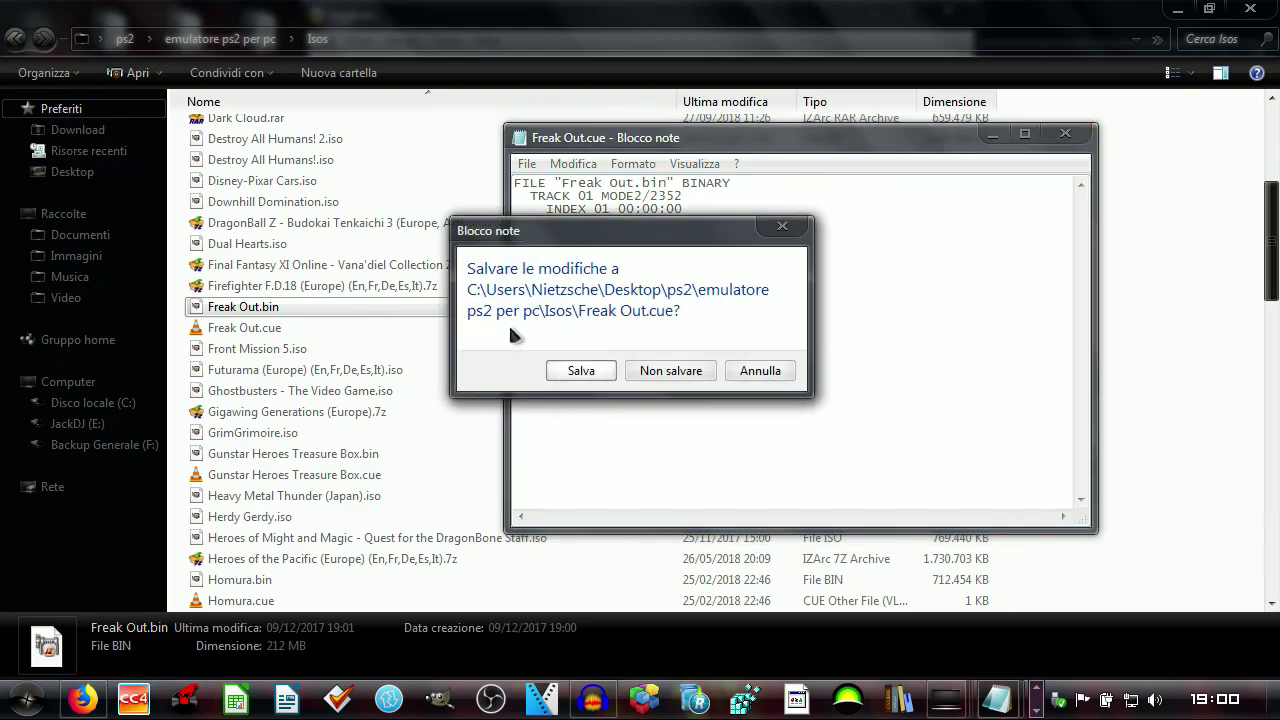
left_click(503, 370)
- Mount Freak Out.cue with DAEMON Tools Pro Agent and check the files on the mounted FREAK_OUT disc
right_click(270, 340)
mouse_move(352, 366)
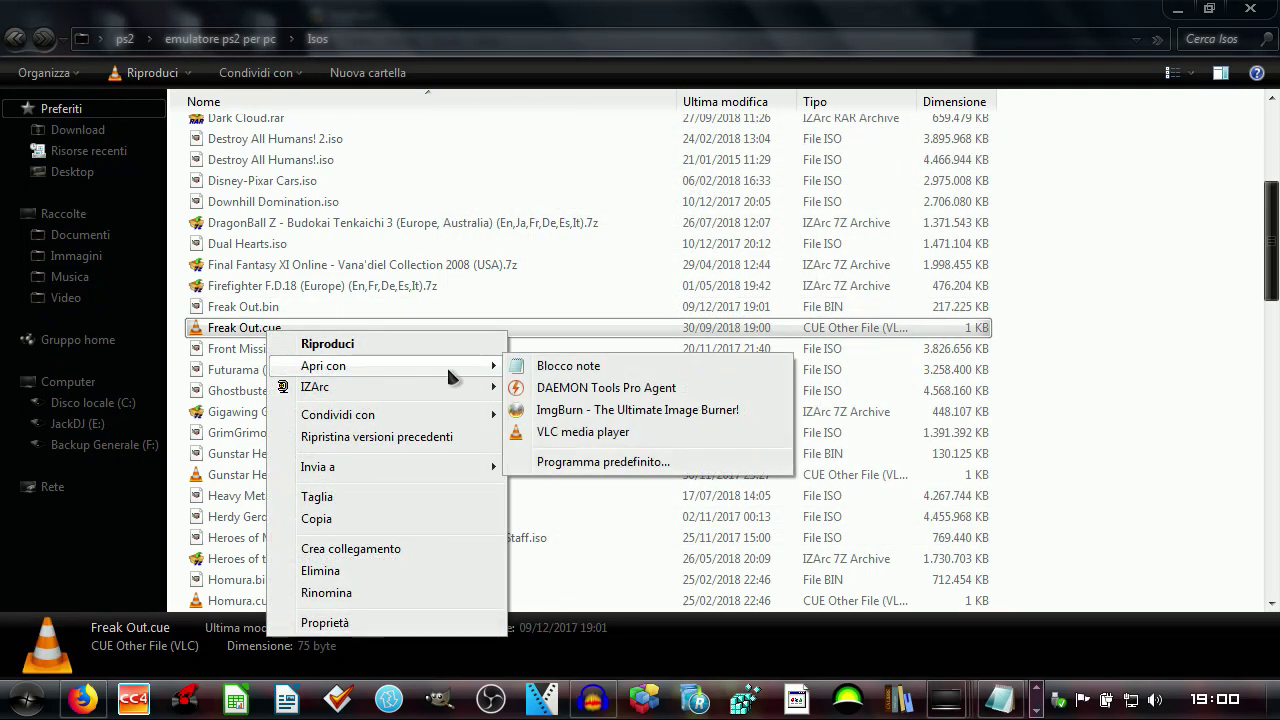
left_click(590, 390)
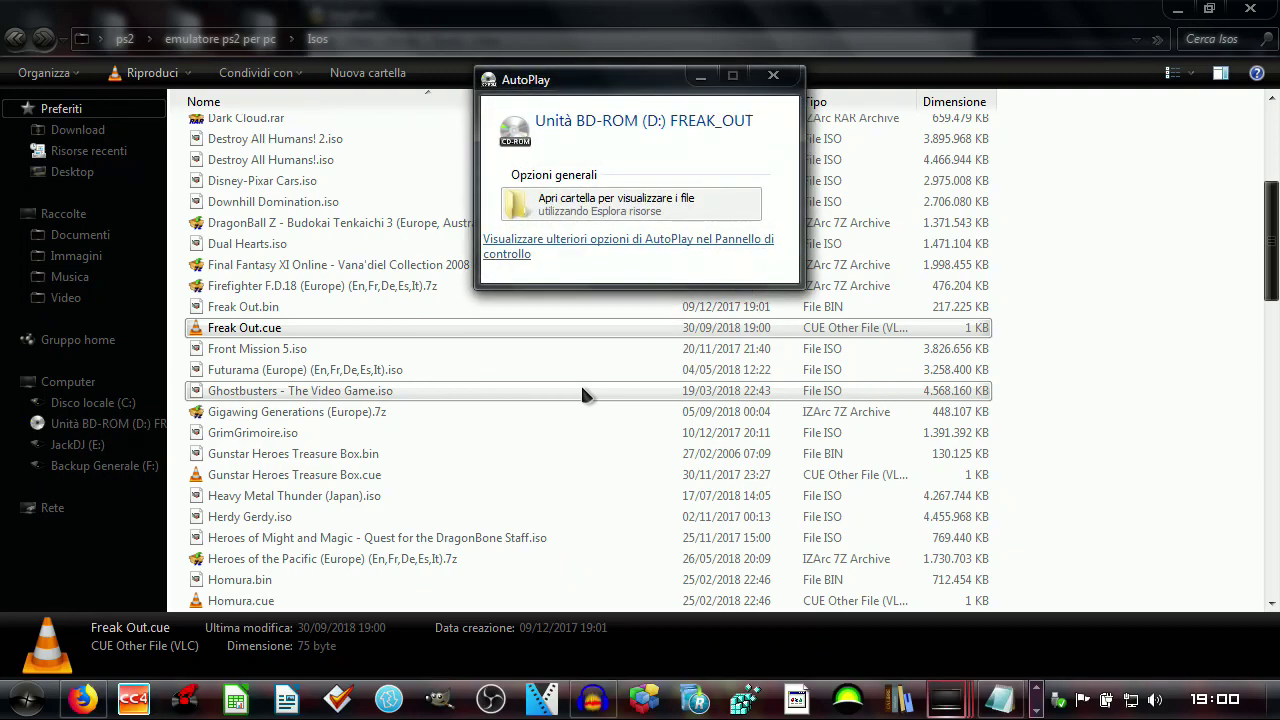
left_click(614, 207)
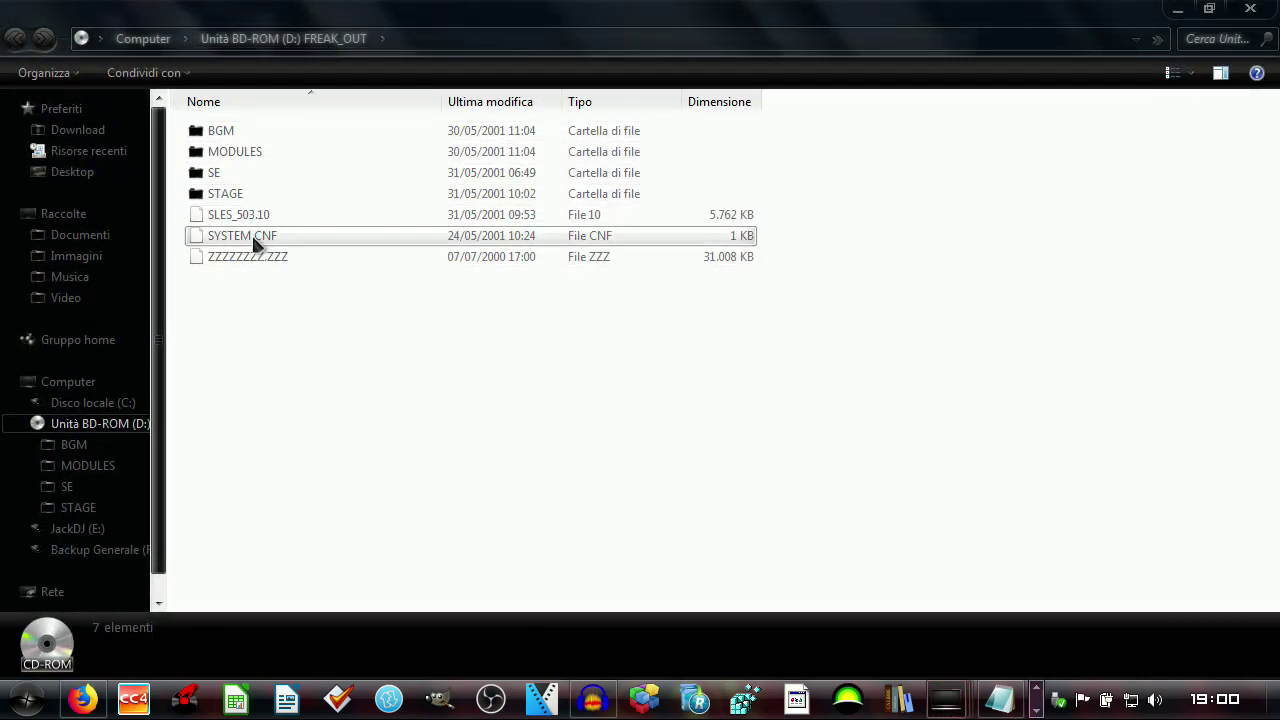
left_click(1250, 8)
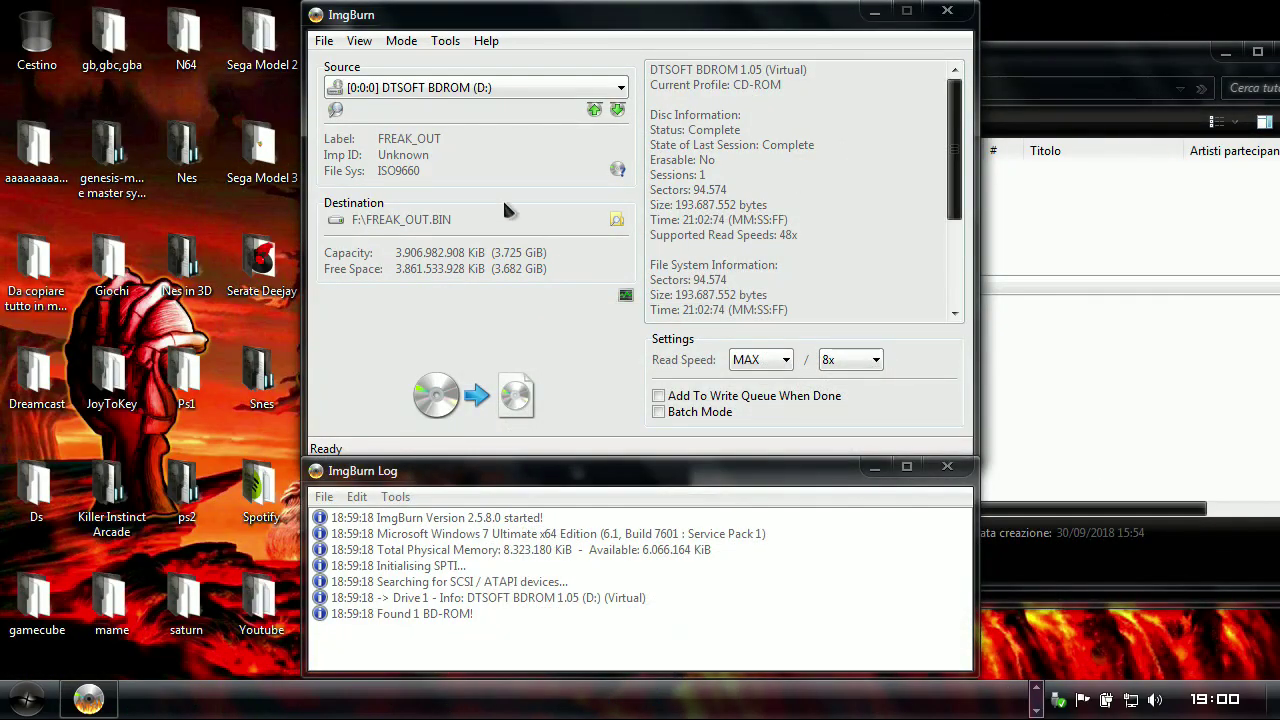
- Select the virtual DTSOFT BDROM (D:) drive as ImgBurn's source and set both read speeds to 4x
left_click(503, 90)
left_click(502, 109)
left_click(786, 360)
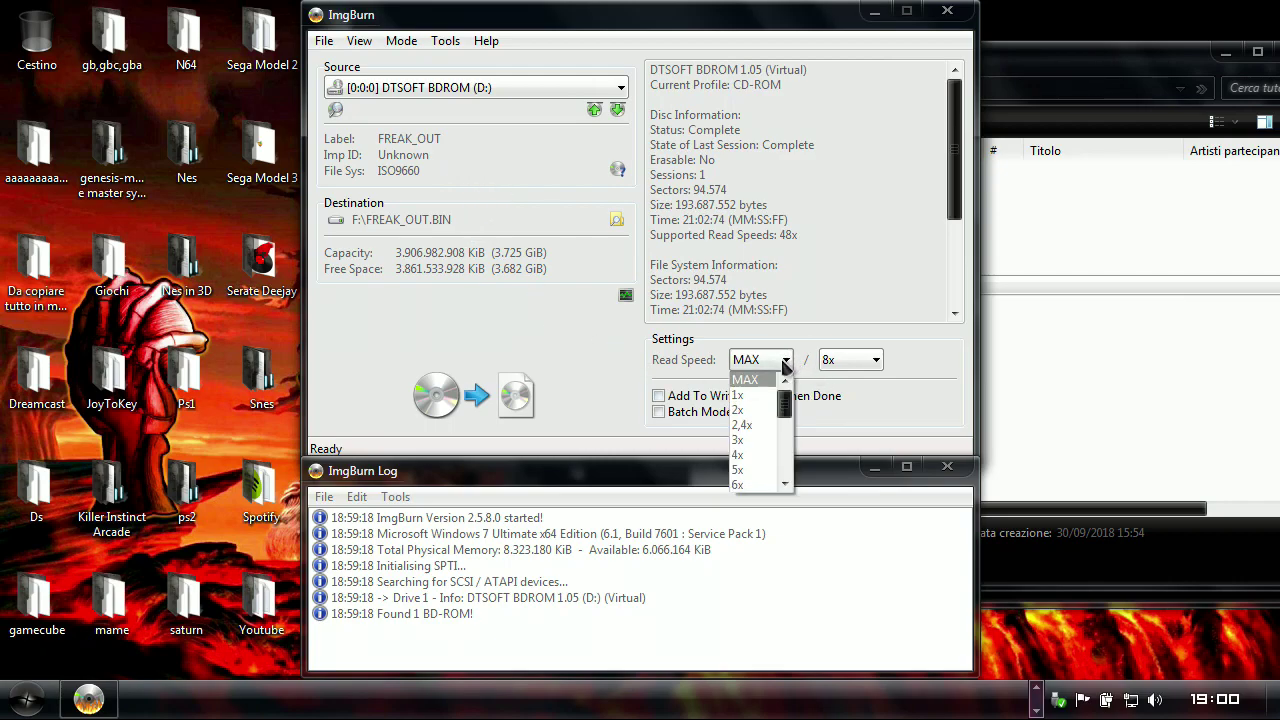
left_click(750, 457)
left_click(848, 366)
scroll(851, 420, "up", 2)
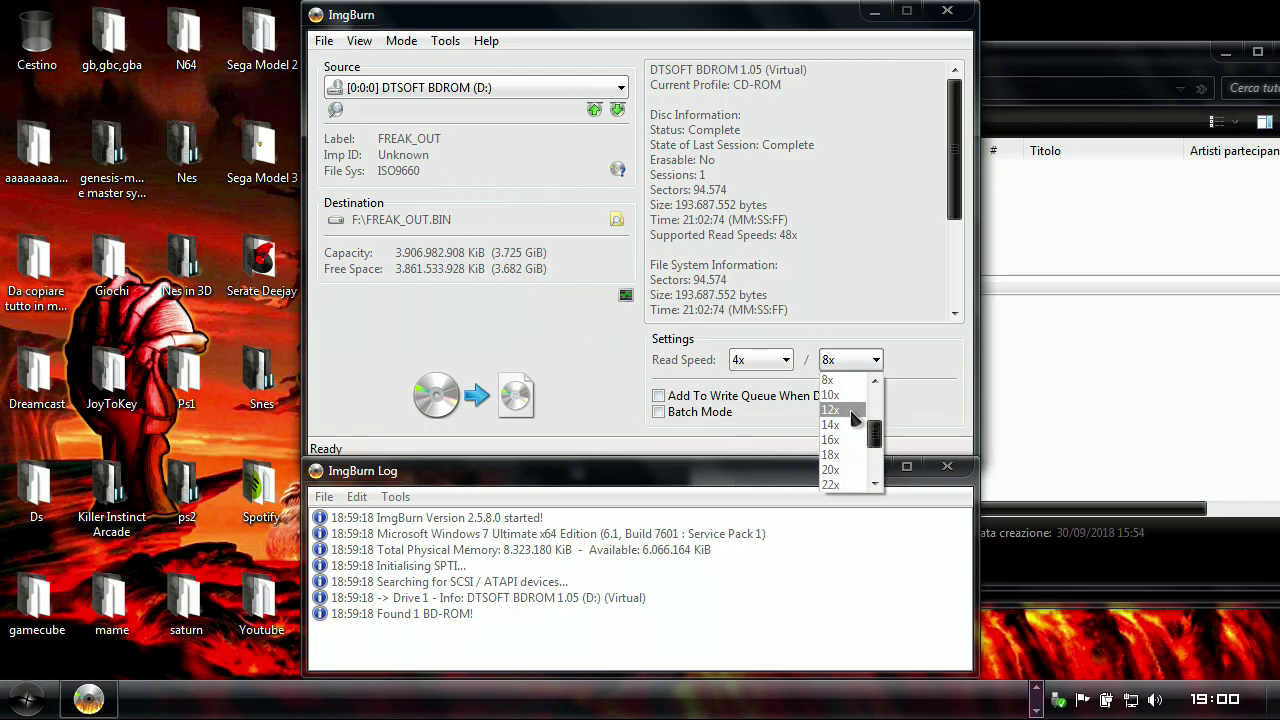
left_click(849, 398)
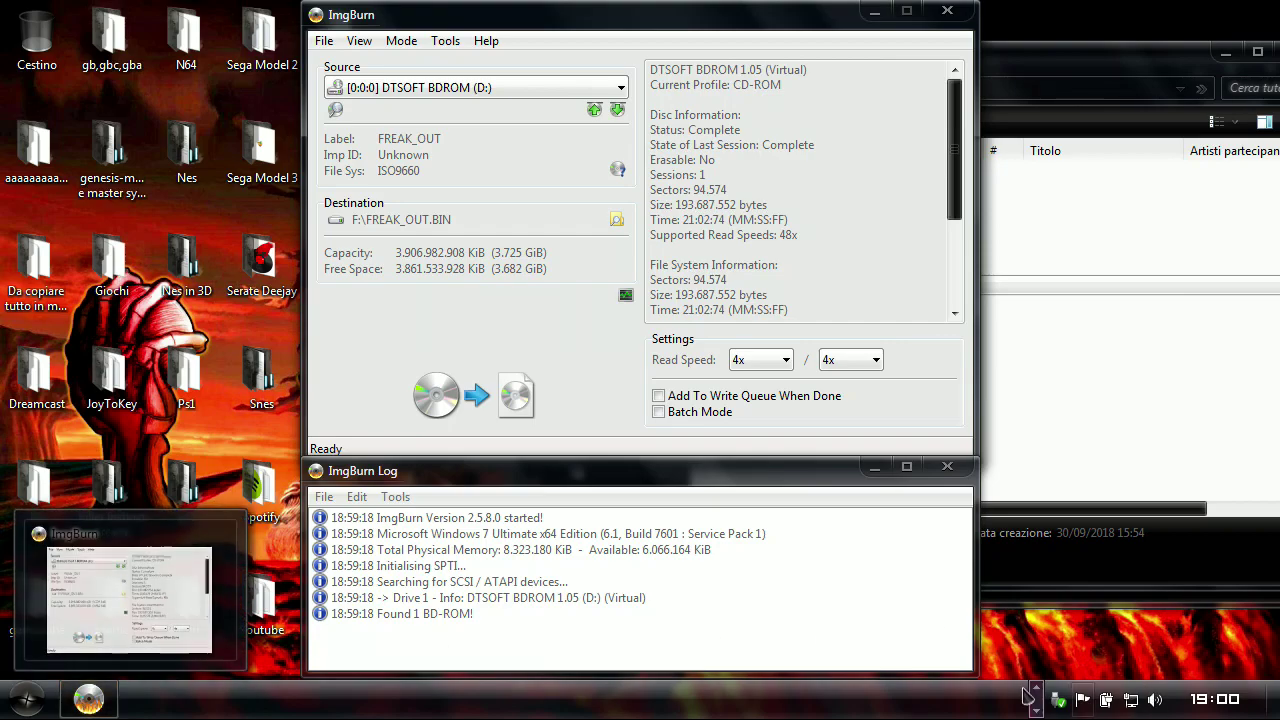
- Consult the forum's CD to DVD instructions and set the read destination to FREAK_OUT as an ISO file on the Desktop
left_click(1036, 706)
left_click(83, 699)
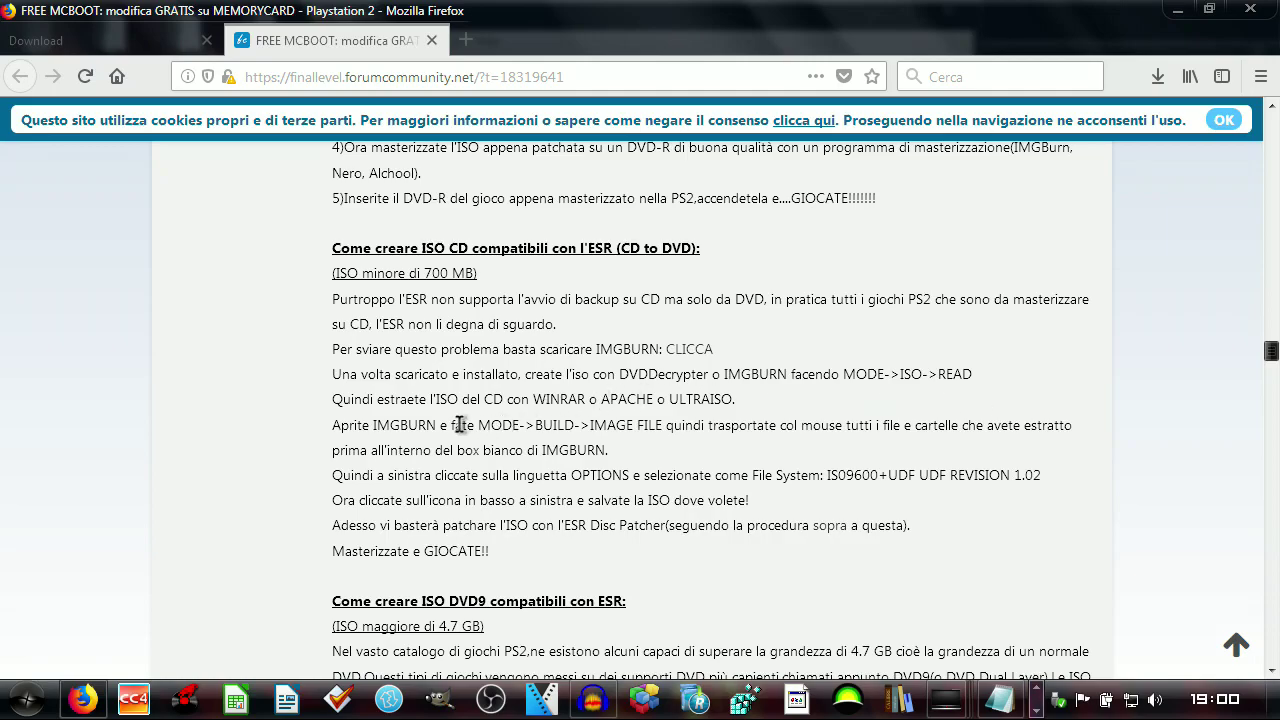
left_click(1177, 10)
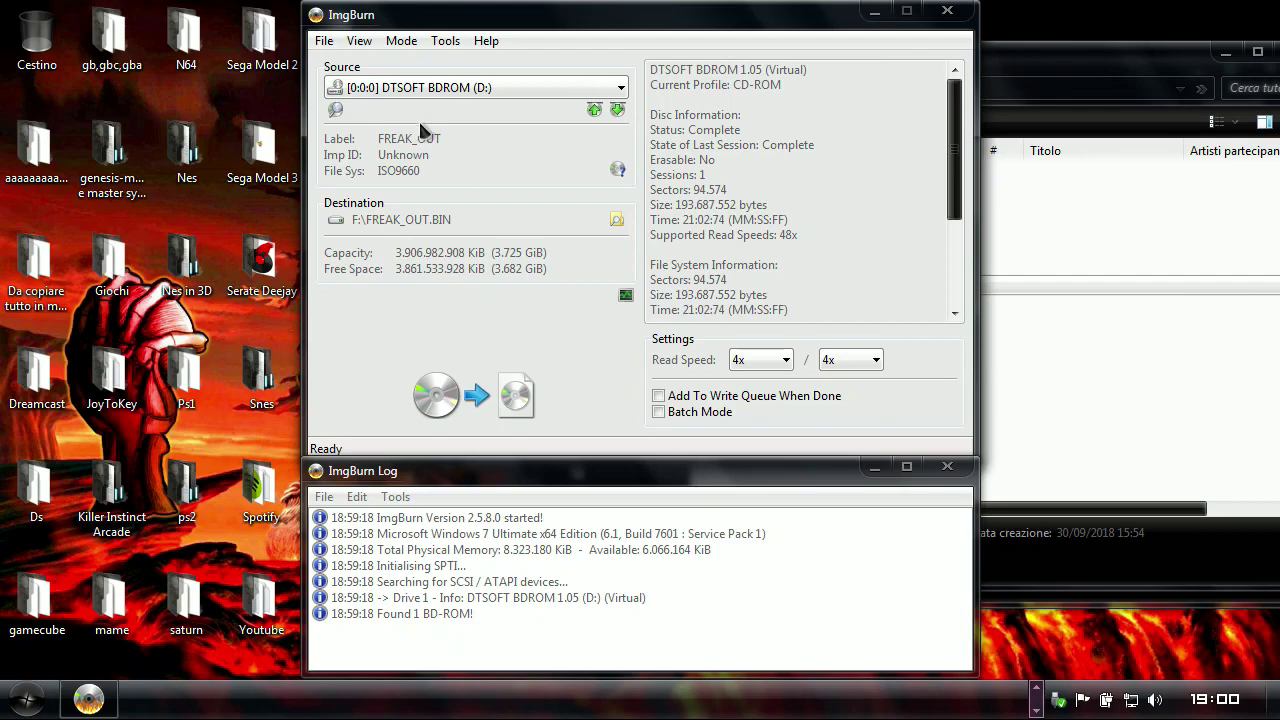
left_click(616, 219)
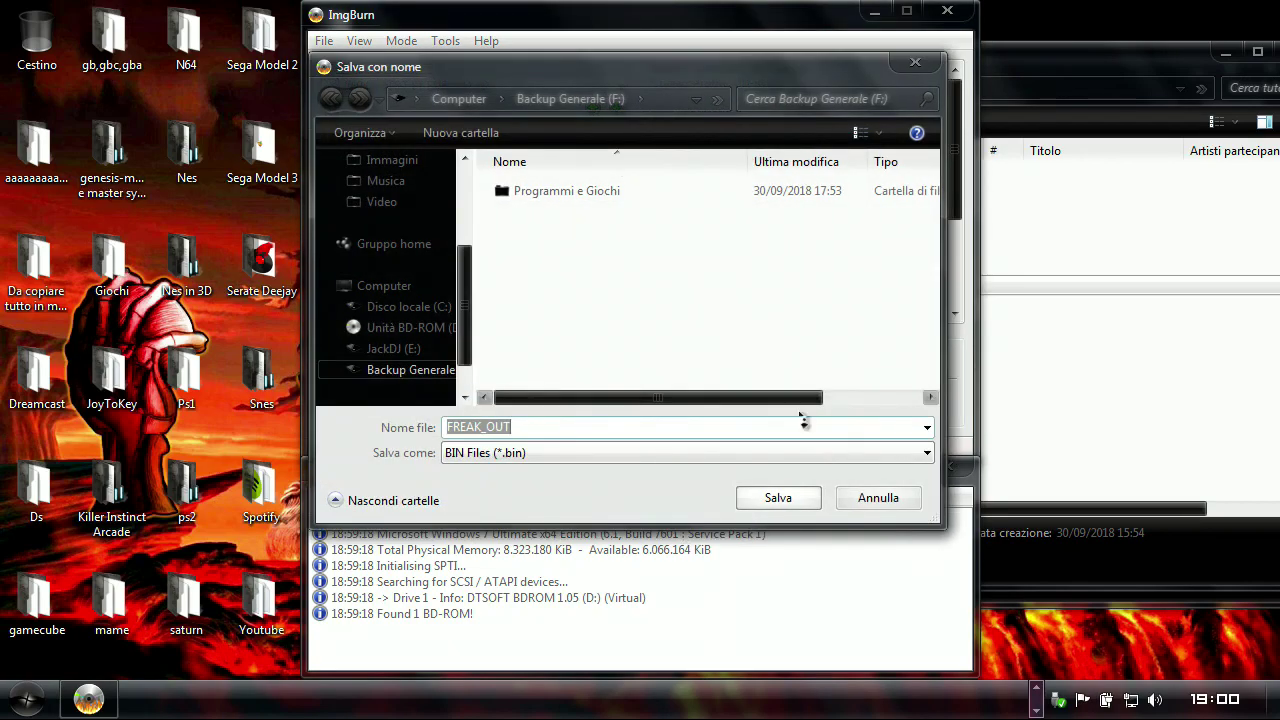
left_click(583, 453)
left_click(560, 504)
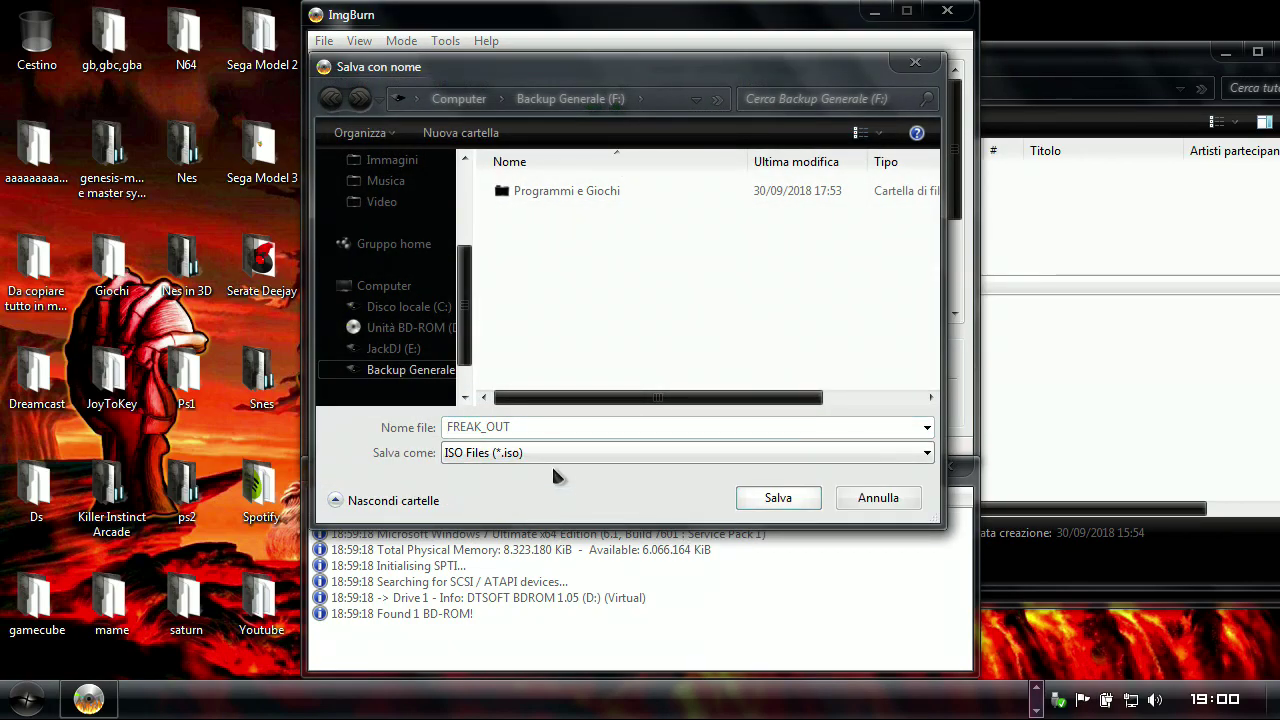
left_click_drag(466, 289, 420, 209)
left_click(392, 232)
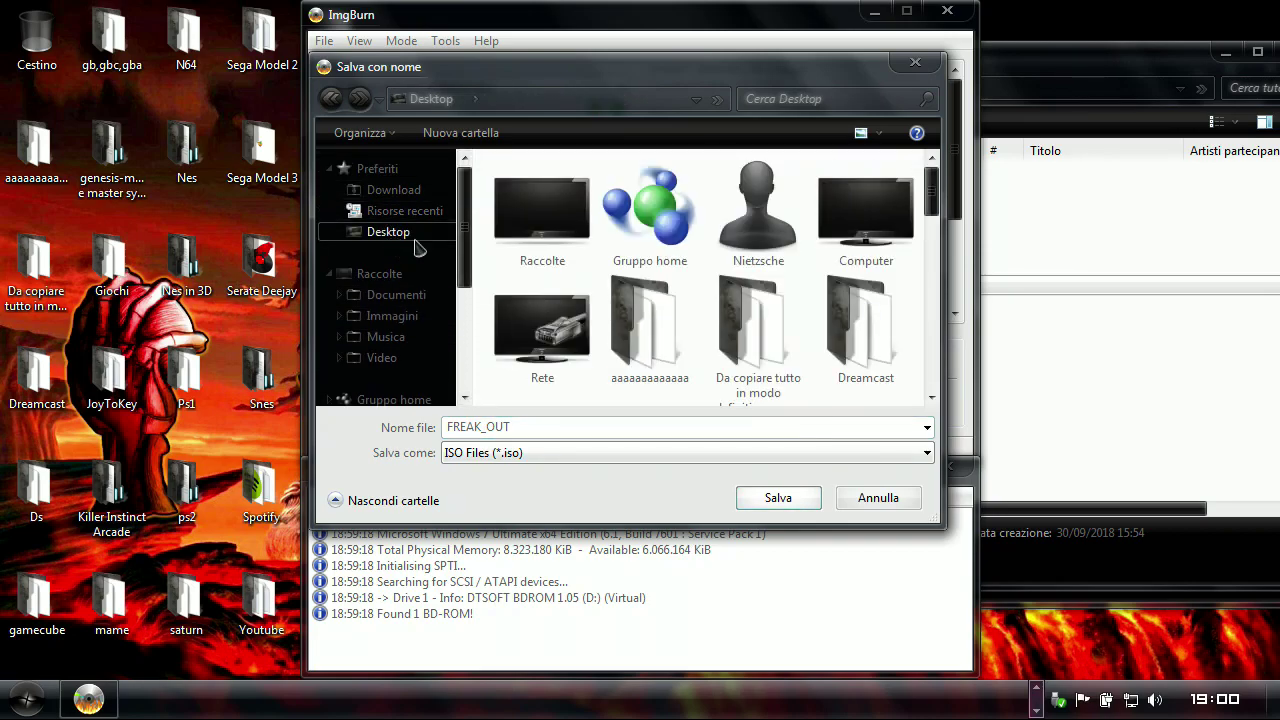
left_click(778, 498)
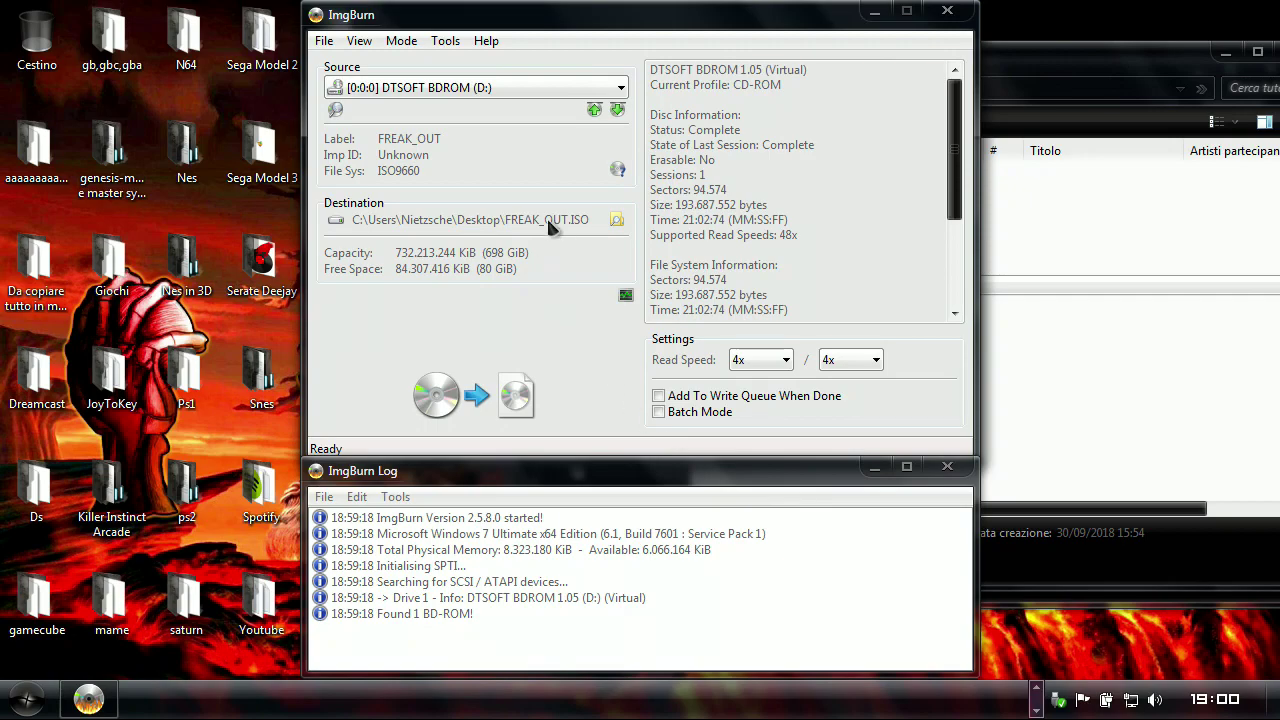
- Read the disc to the ISO, accepting the MODE1 conversion and enabling Eject Tray, then exit ImgBurn
left_click(501, 424)
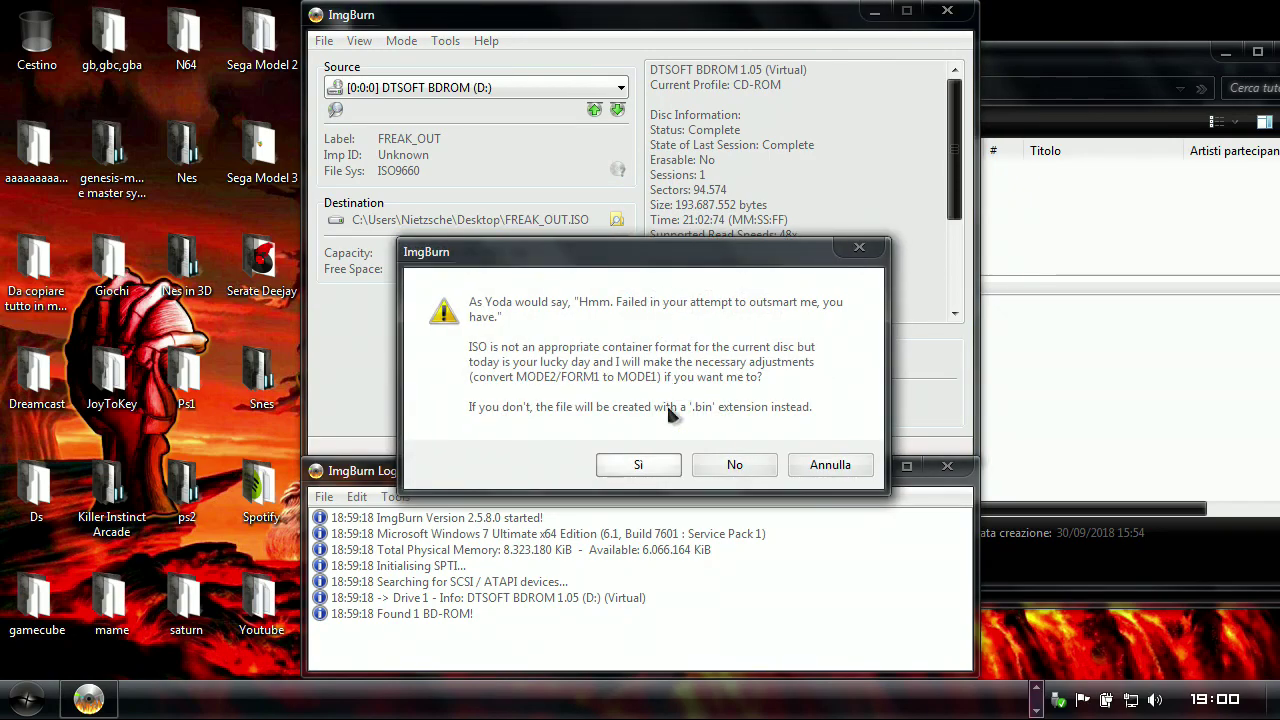
left_click(638, 462)
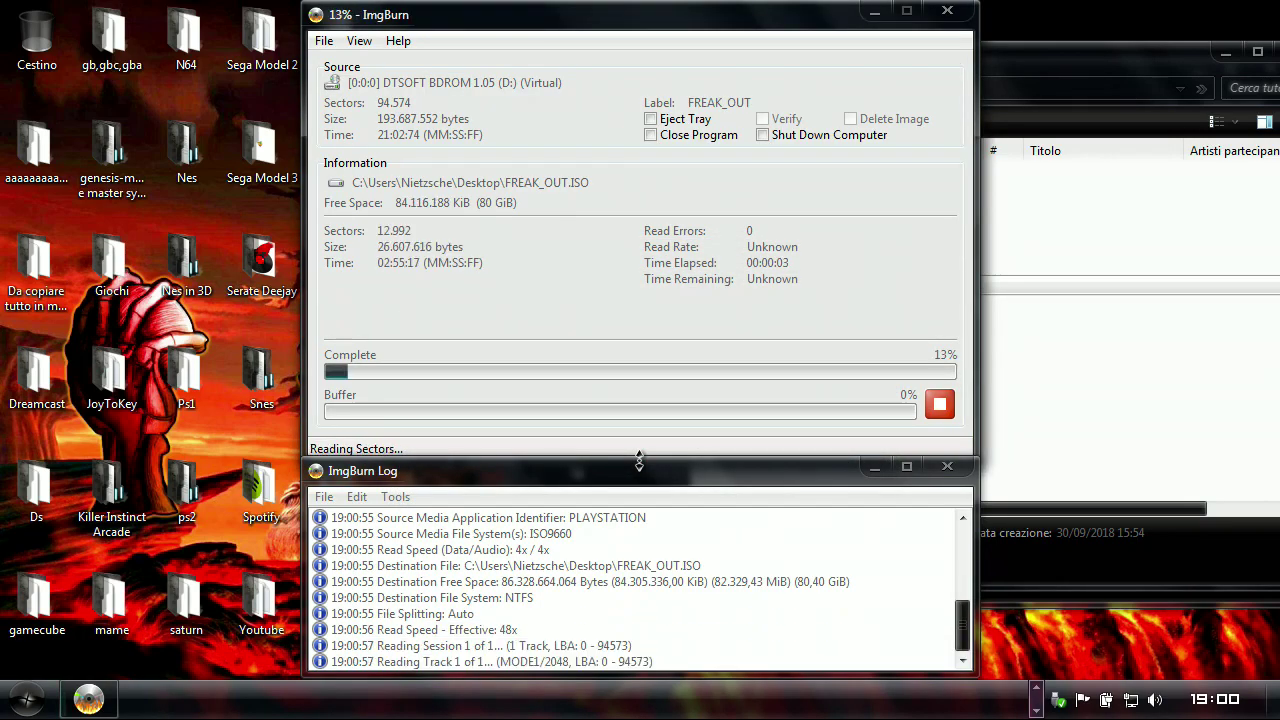
left_click(668, 119)
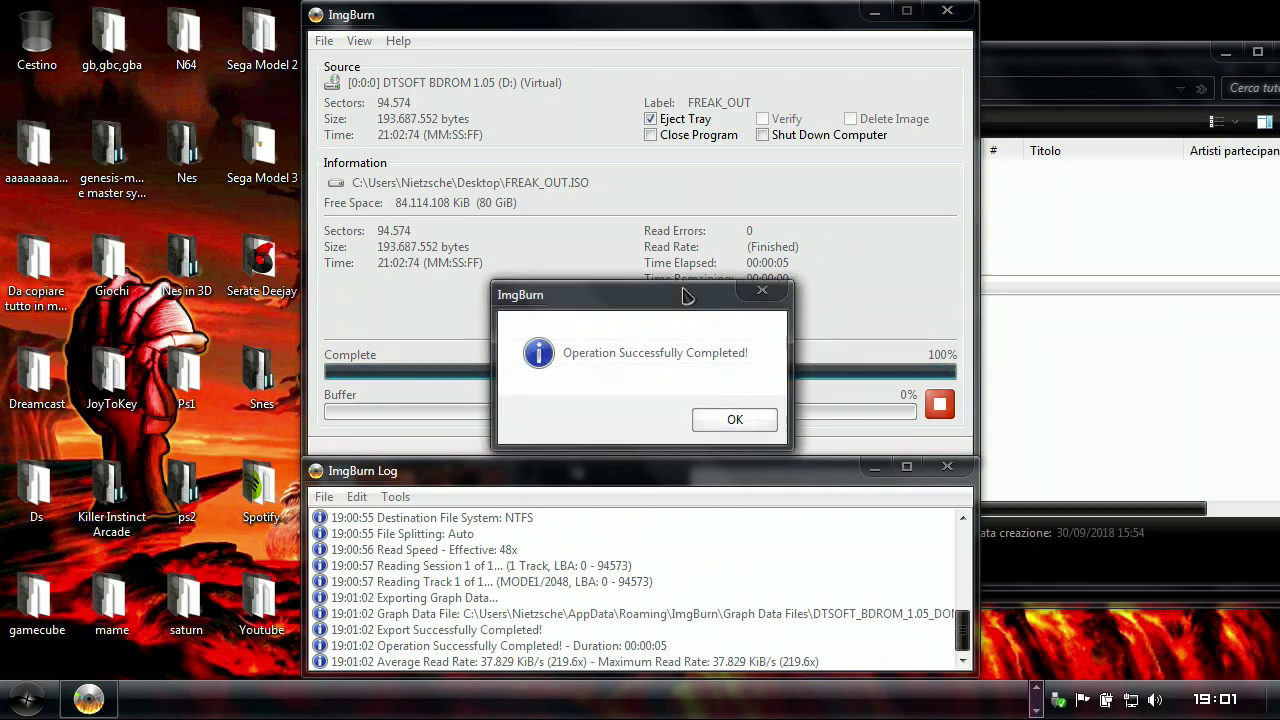
left_click(729, 416)
left_click(324, 40)
left_click(367, 203)
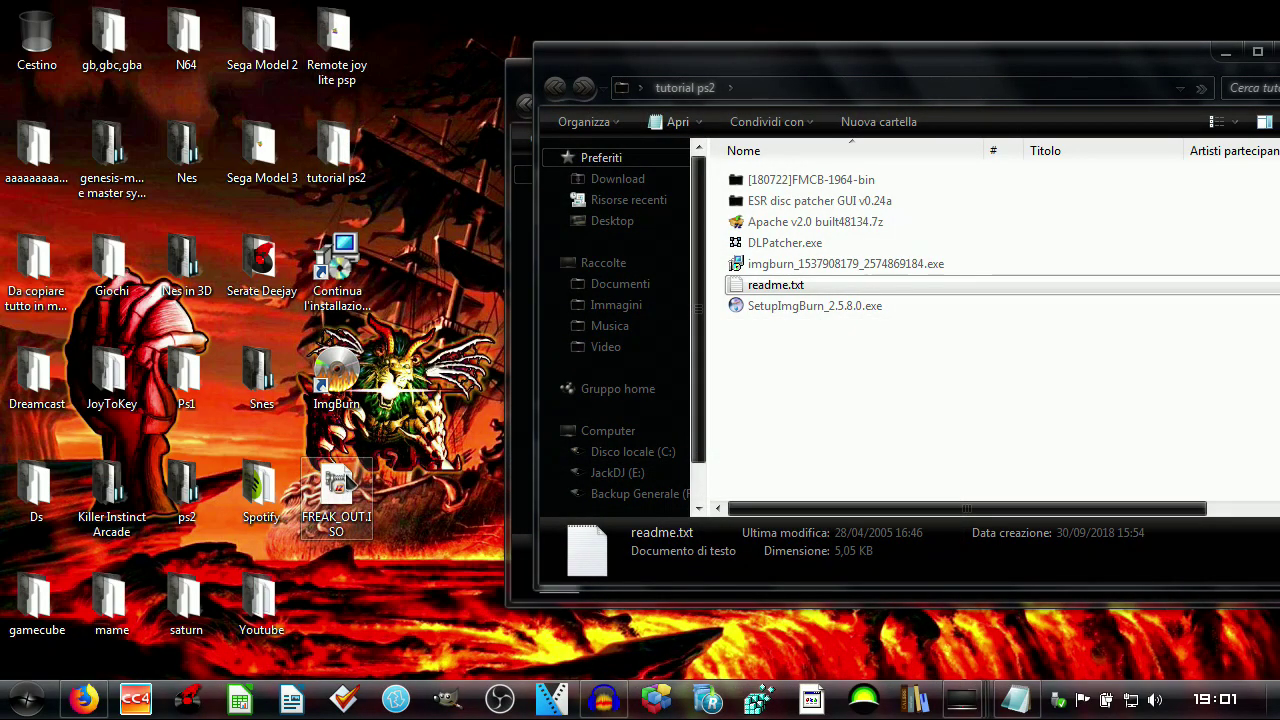
- Extract FREAK_OUT.ISO with IZArc into its own FREAK_OUT folder on the desktop and check the folder's contents
right_click(346, 494)
mouse_move(520, 222)
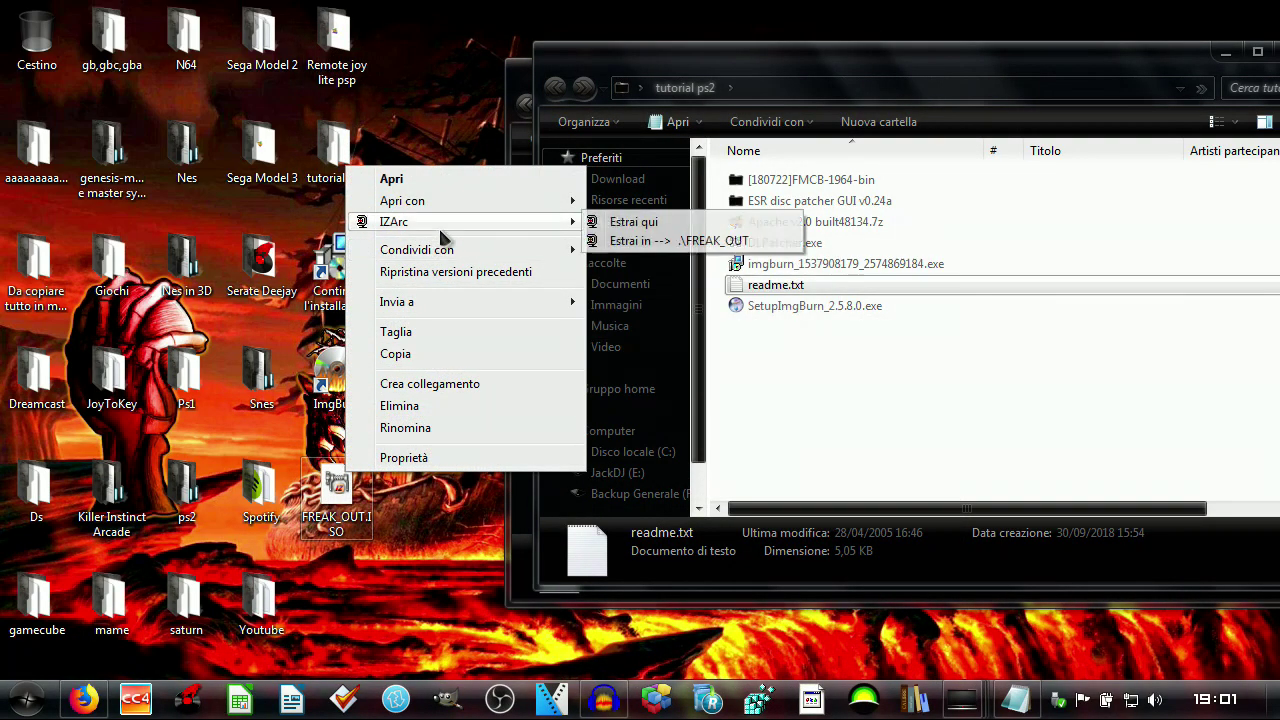
left_click(660, 241)
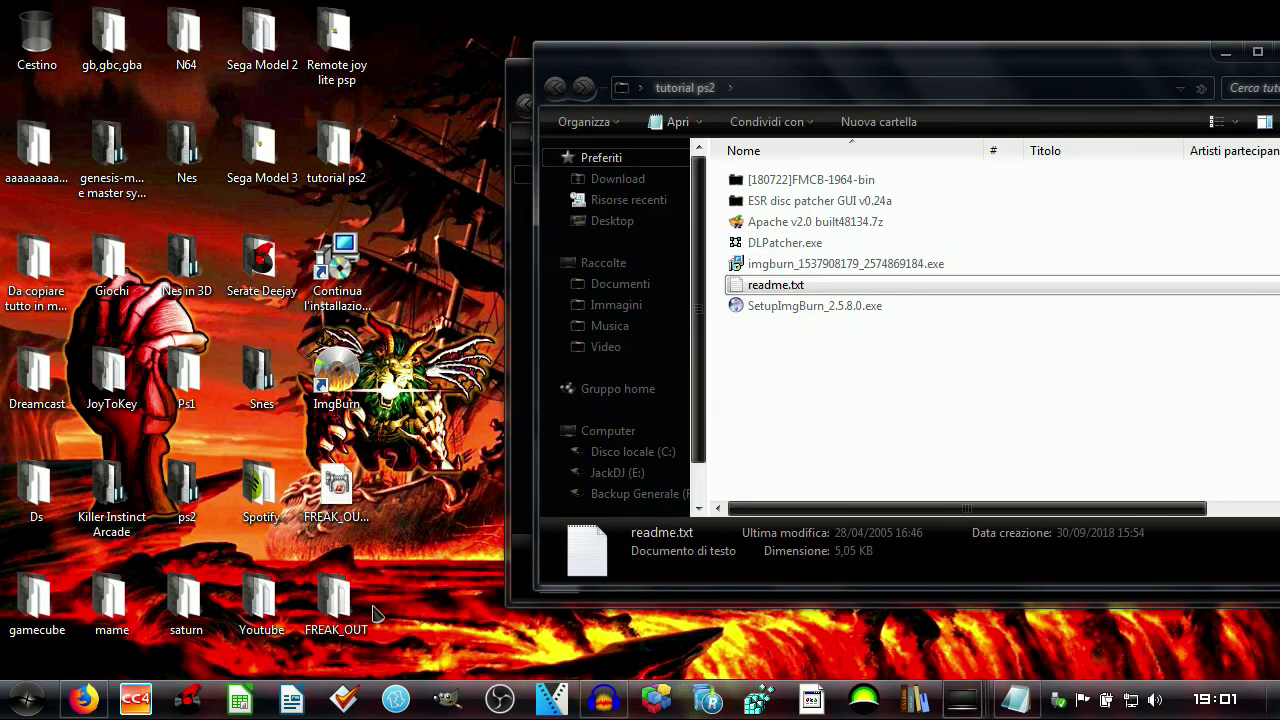
double_click(336, 605)
left_click(1250, 8)
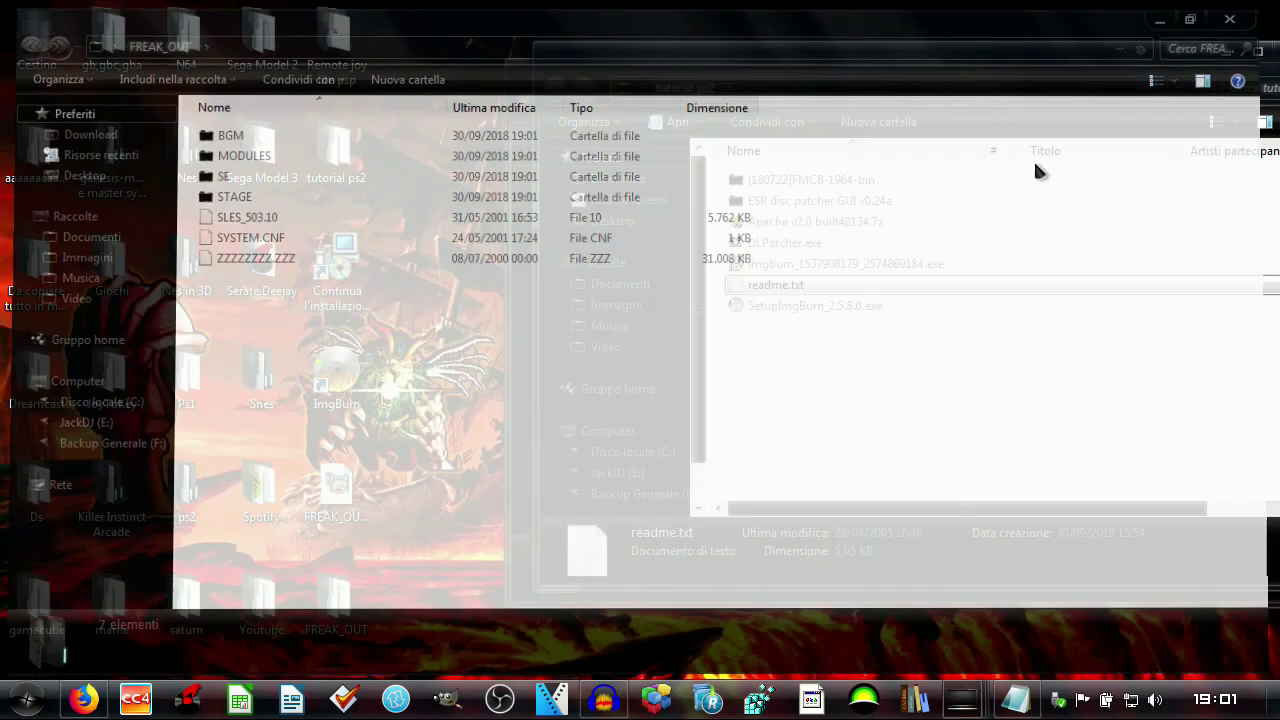
- Restart ImgBurn in Build mode and move its main and log windows aside
double_click(326, 370)
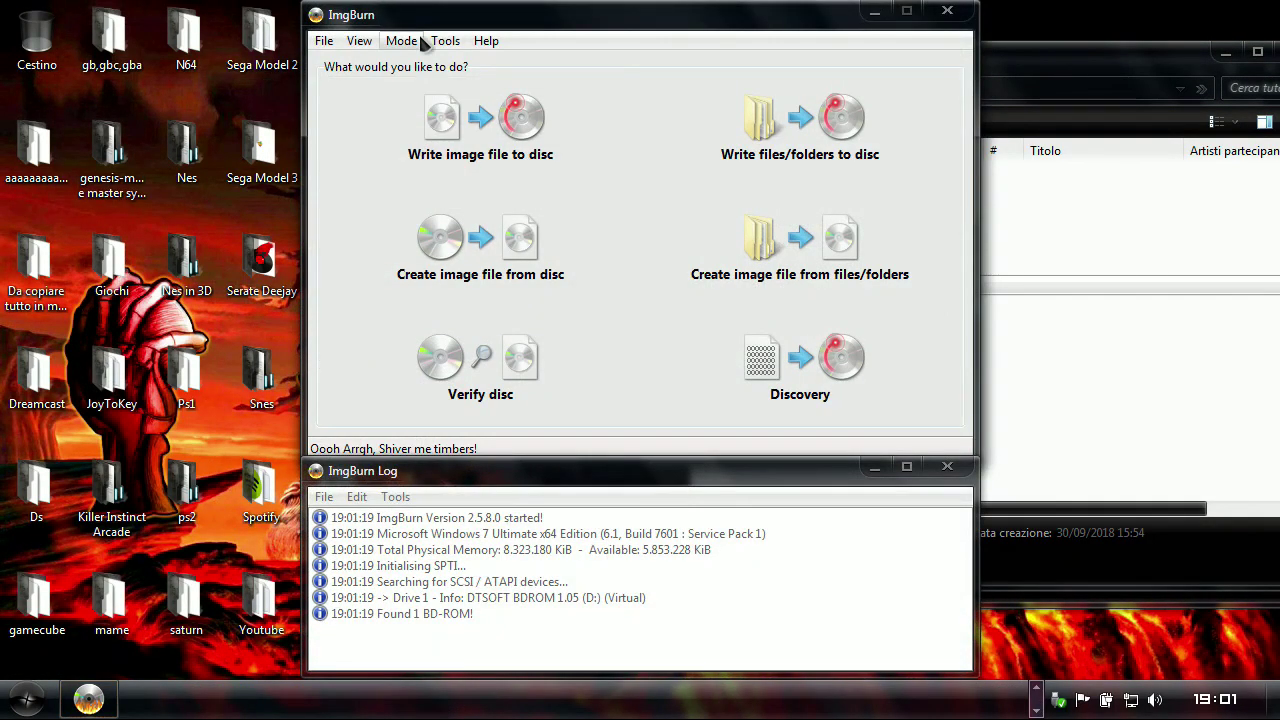
left_click(412, 41)
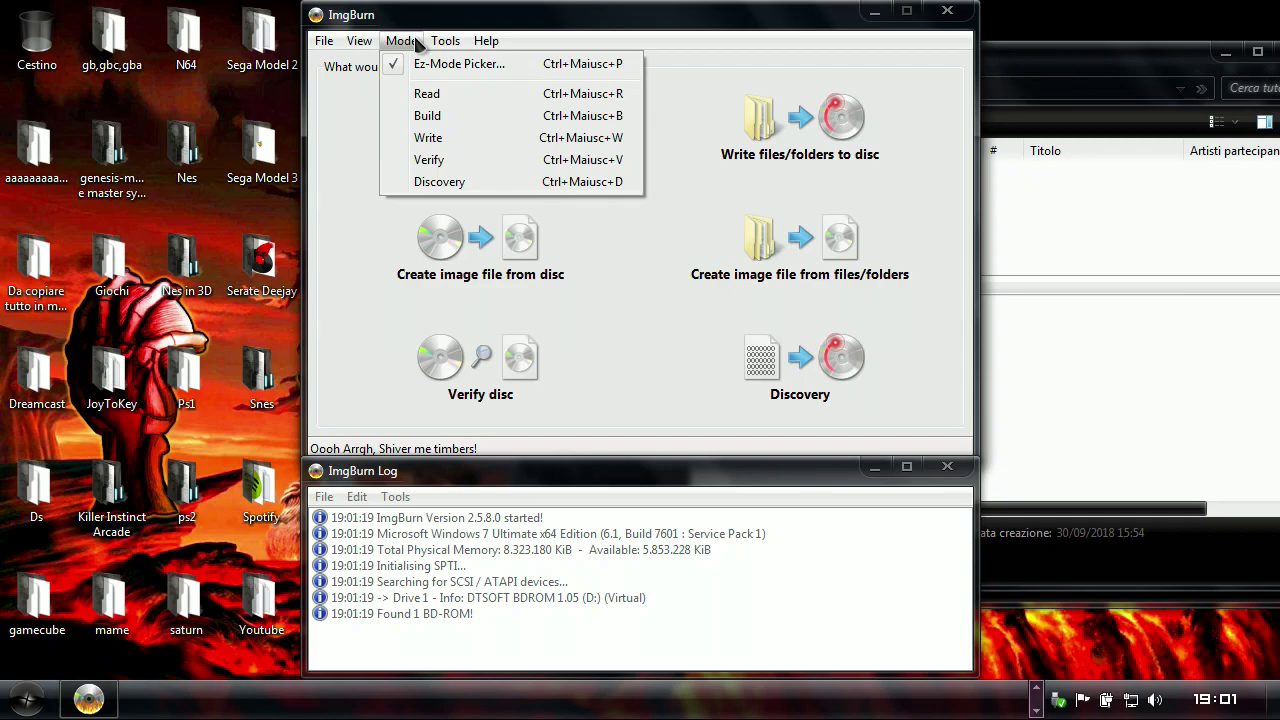
left_click(430, 115)
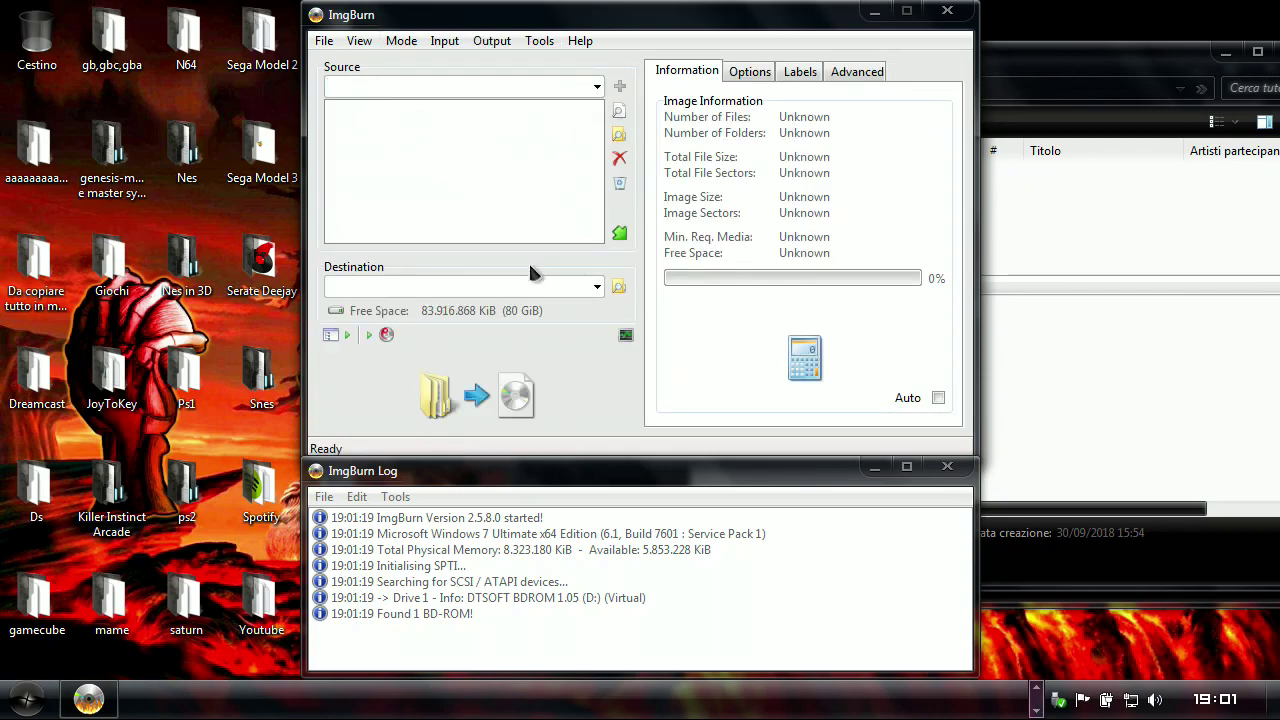
left_click_drag(485, 30, 683, 30)
left_click_drag(403, 472, 633, 484)
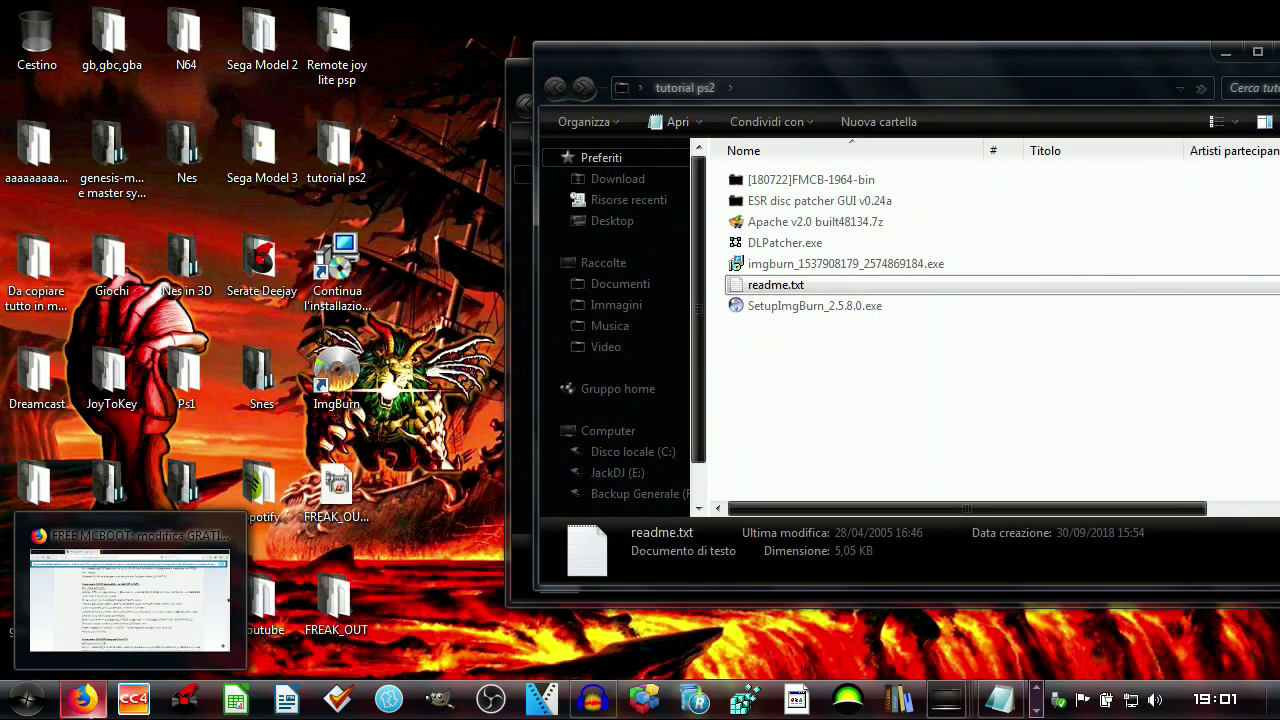
- Following the forum guide, add all files and folders from the extracted FREAK_OUT folder to ImgBurn's source list
left_click(83, 700)
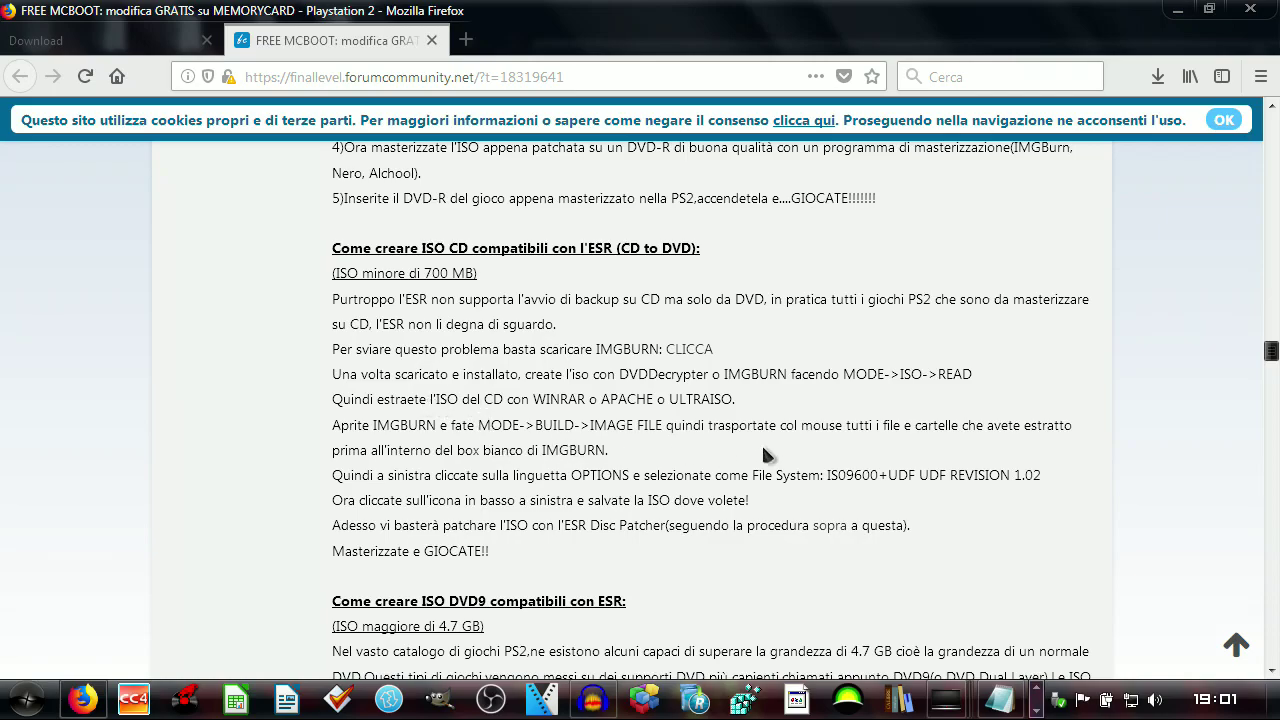
left_click(1170, 12)
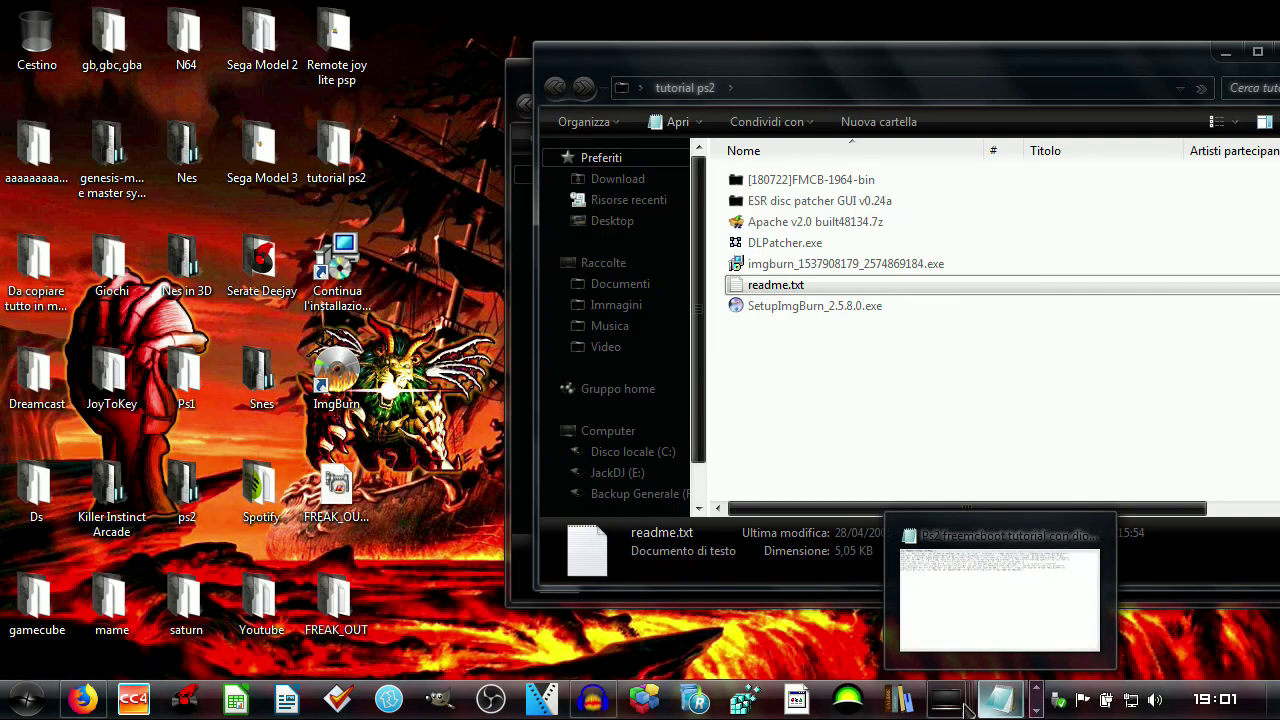
left_click(1037, 710)
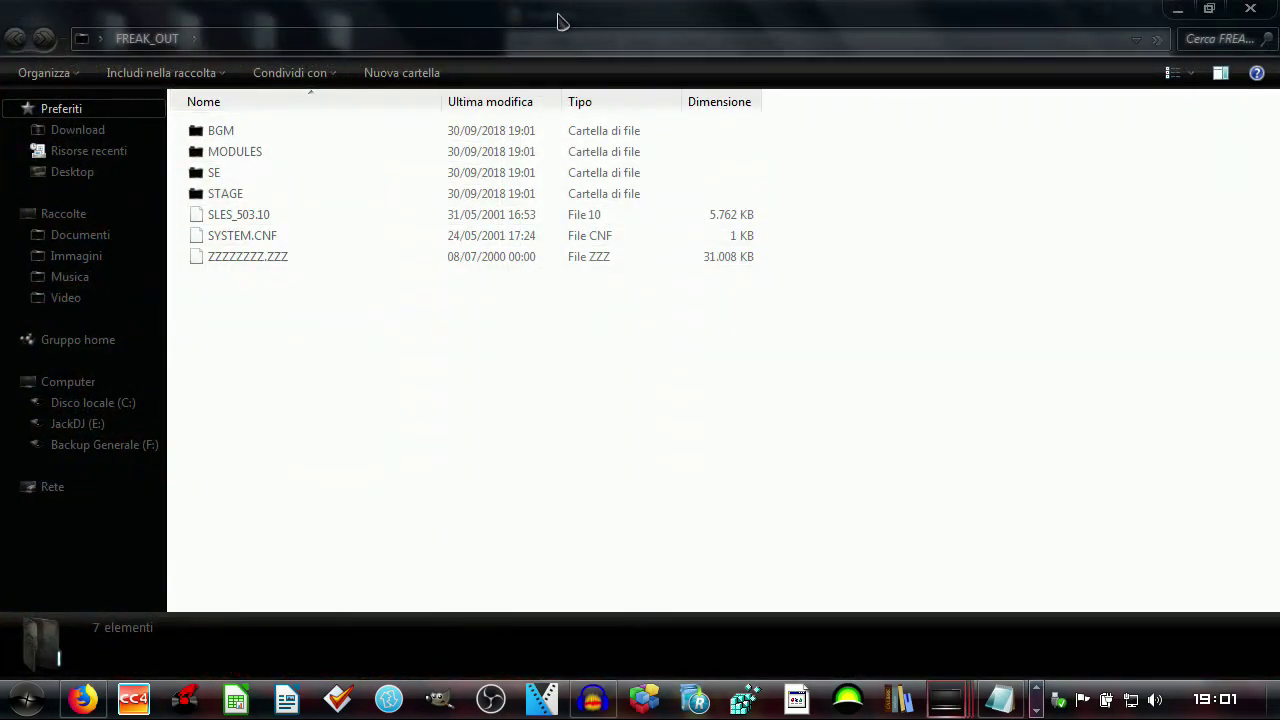
left_click_drag(457, 20, 287, 84)
left_click(267, 86)
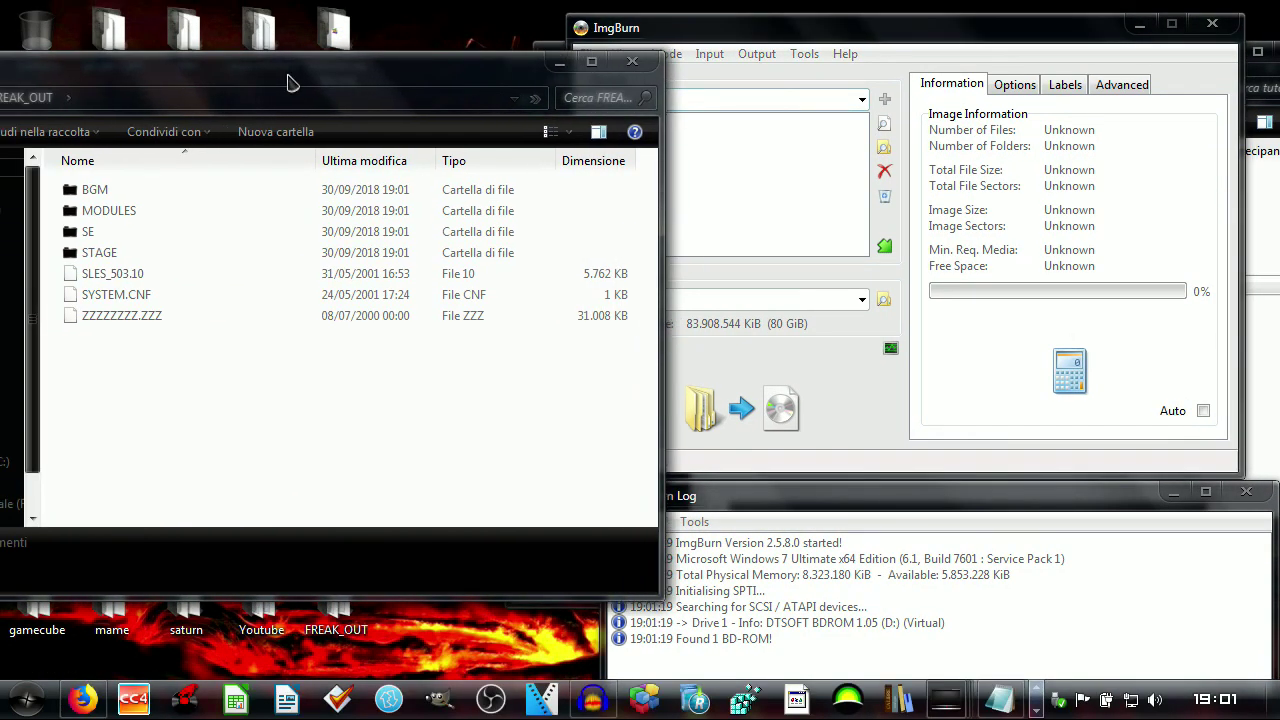
left_click_drag(192, 360, 748, 207)
left_click(876, 44)
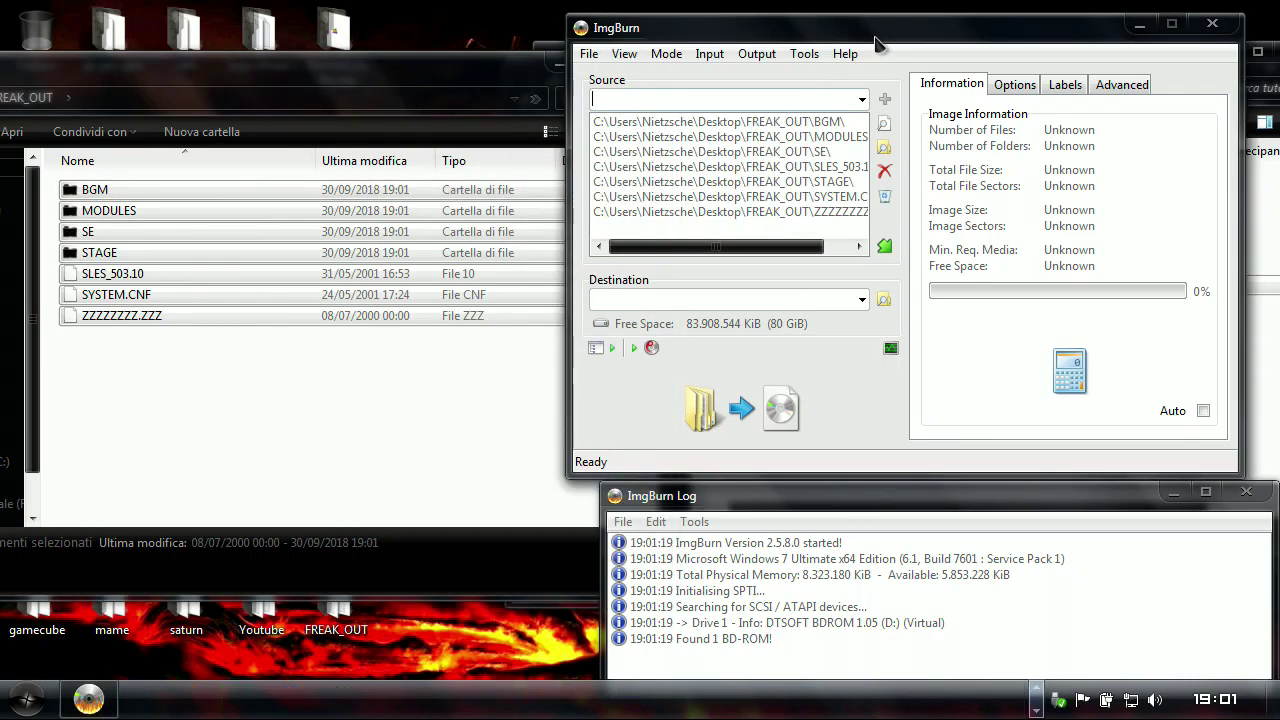
- Show the build's image options and compare the file system and UDF revision with the forum guide
left_click(1018, 85)
left_click(1100, 132)
left_click(1110, 135)
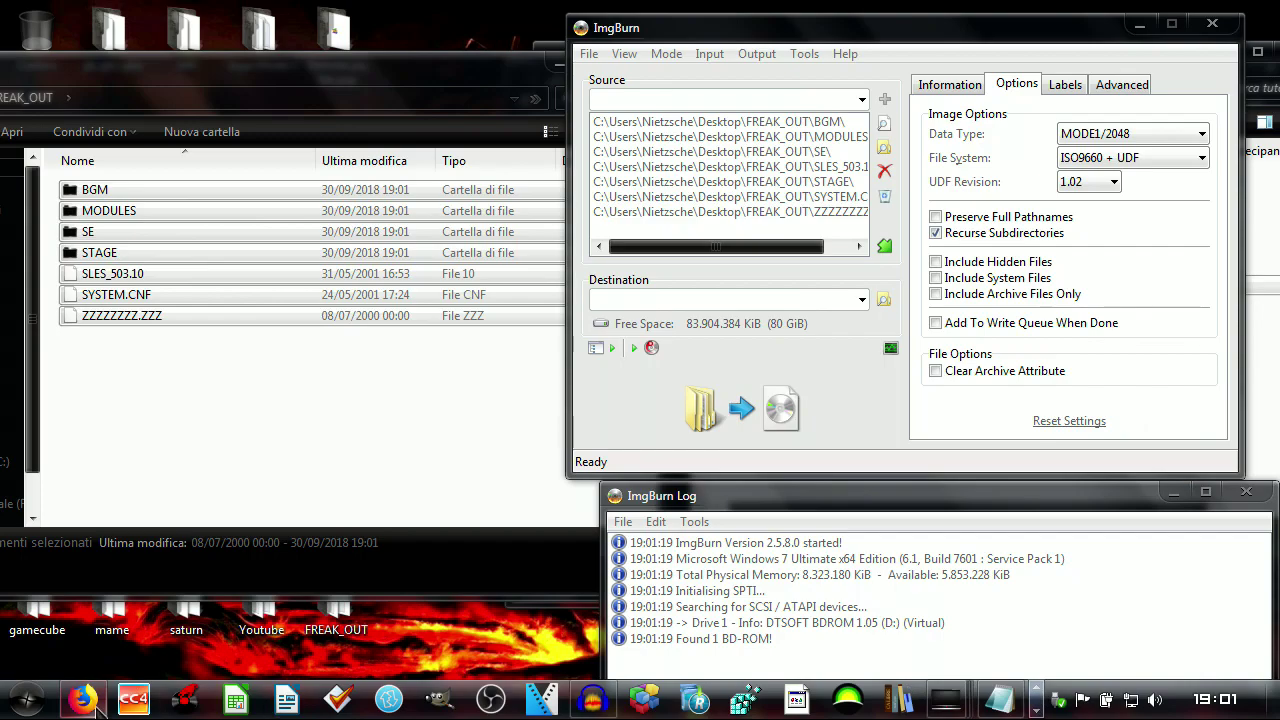
left_click(98, 704)
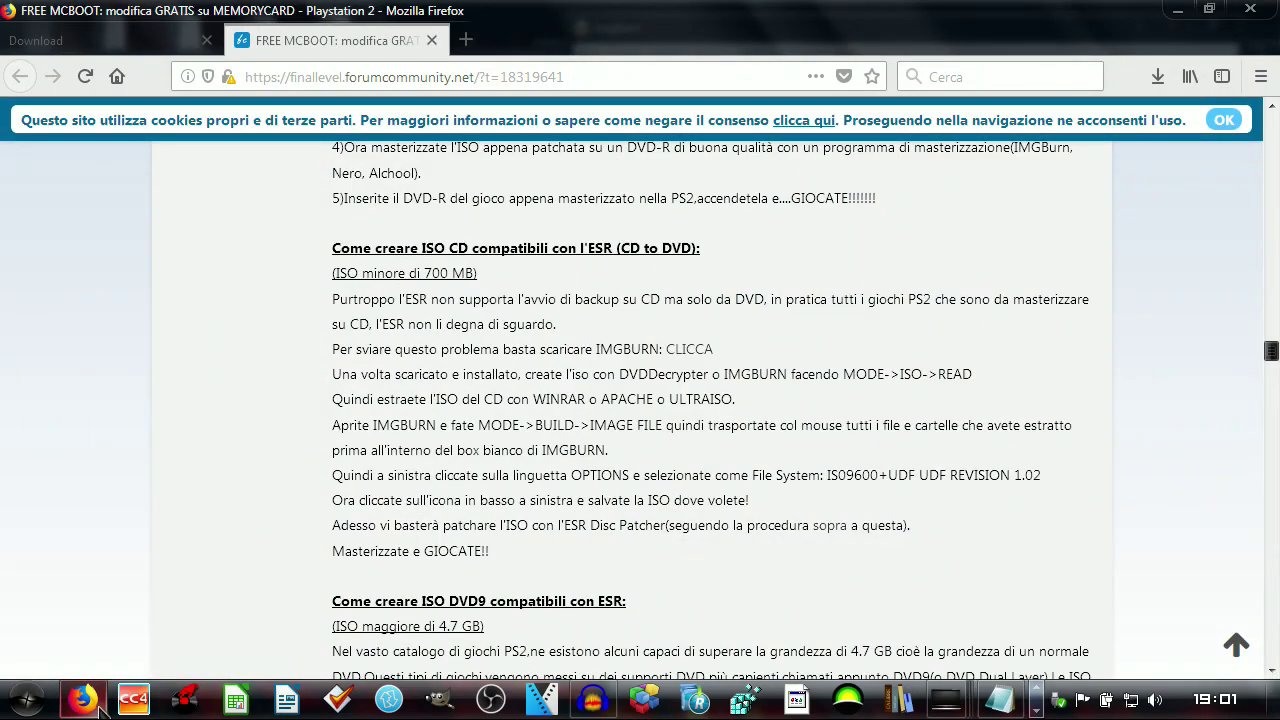
left_click(1180, 8)
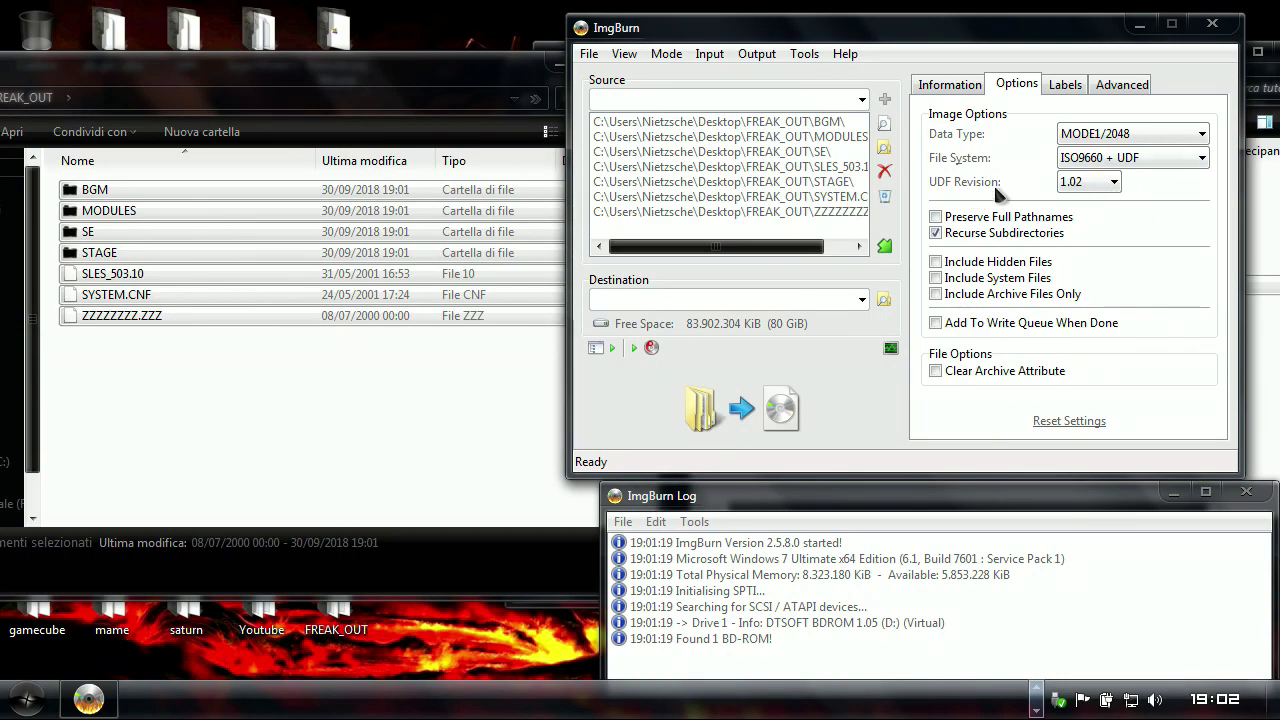
- Set the image's destination to an ISO file named FREAK_OUT1111 on the desktop
left_click(883, 300)
left_click(653, 245)
left_click(818, 442)
type("1111")
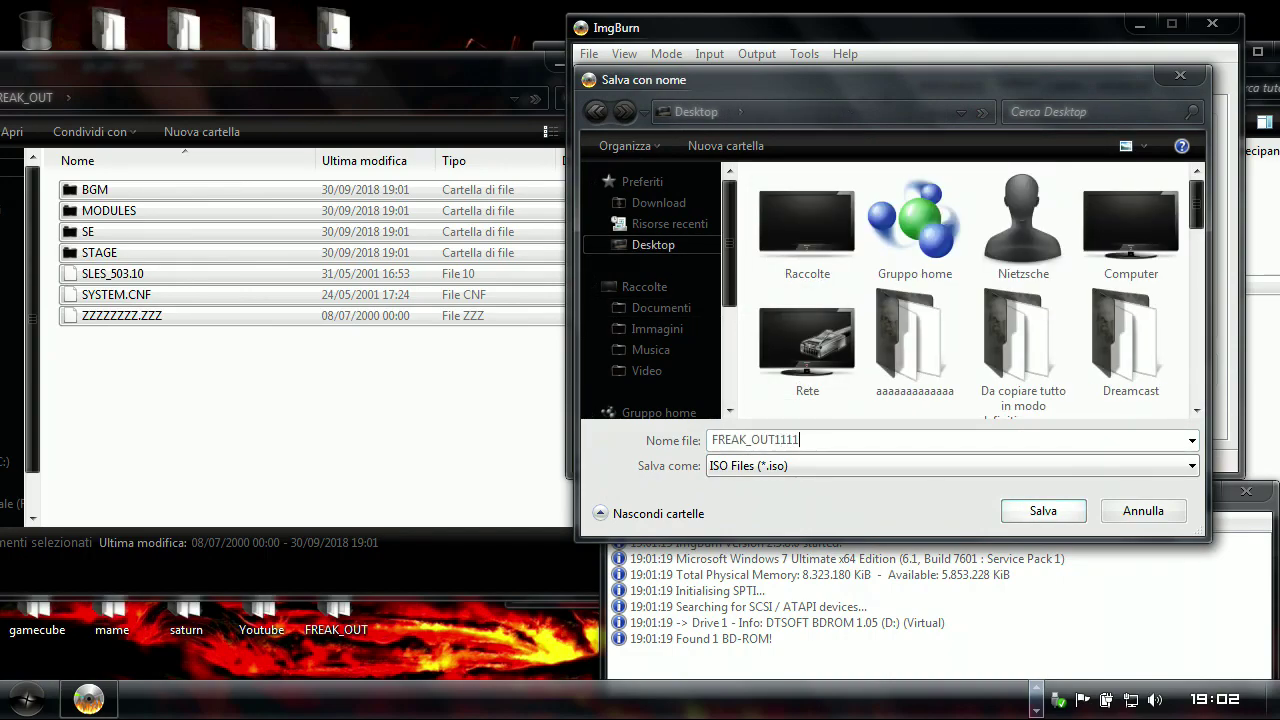
left_click(1058, 514)
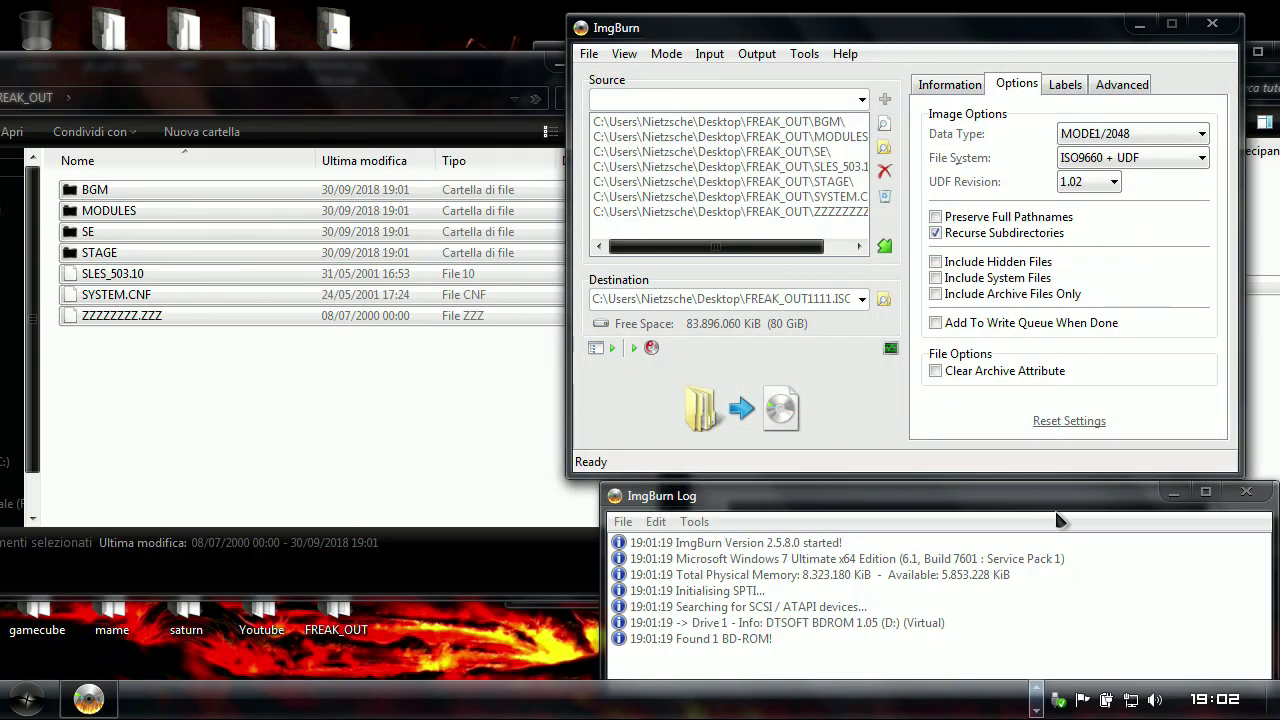
- Build the image from the listed files, accepting FREAK_OUT as the volume label, and dismiss the completion notice
left_click(745, 410)
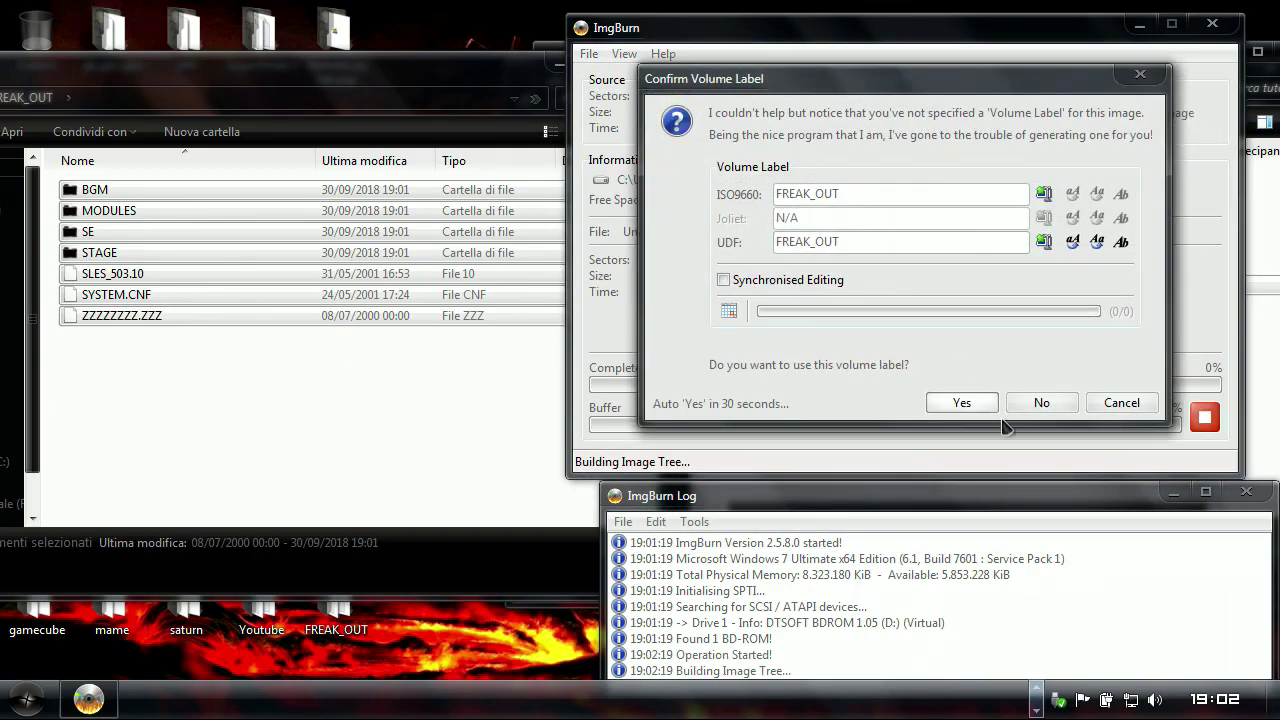
left_click(970, 404)
left_click(634, 506)
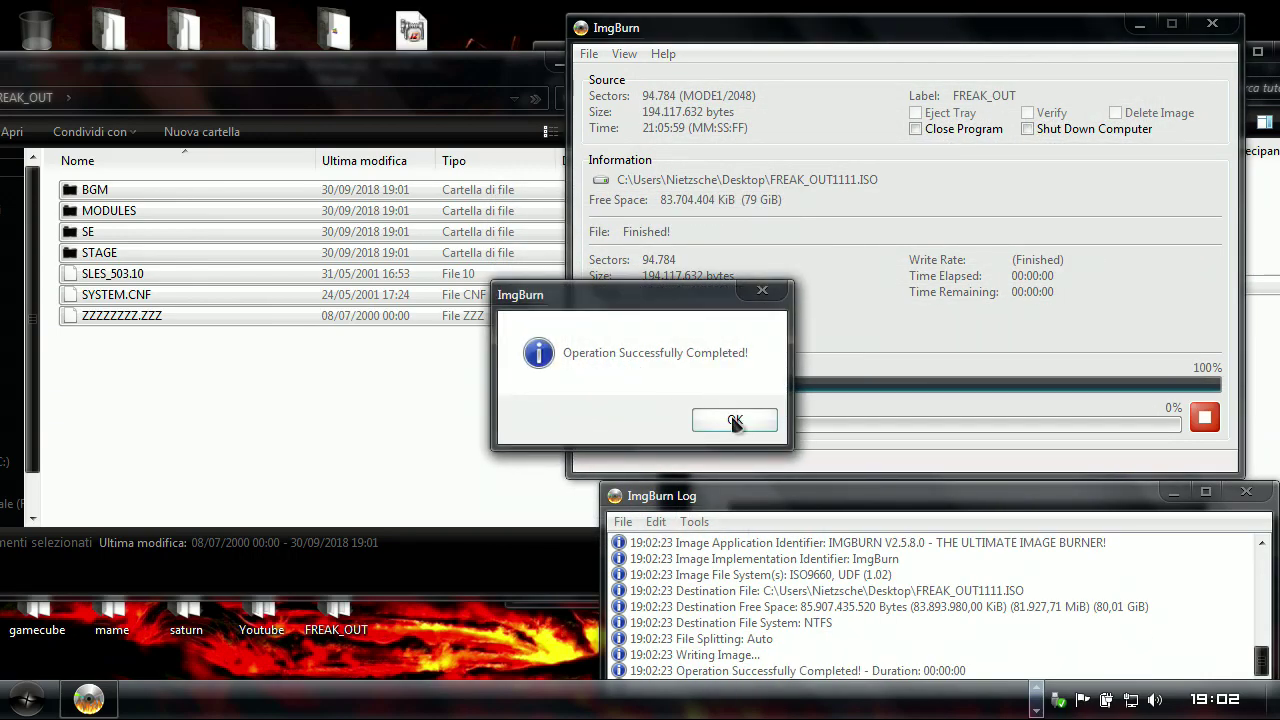
left_click(733, 420)
- Put away the extracted FREAK_OUT folder window, exit ImgBurn, and open the ESR disc patcher GUI v0.24a folder
left_click(558, 62)
left_click(633, 55)
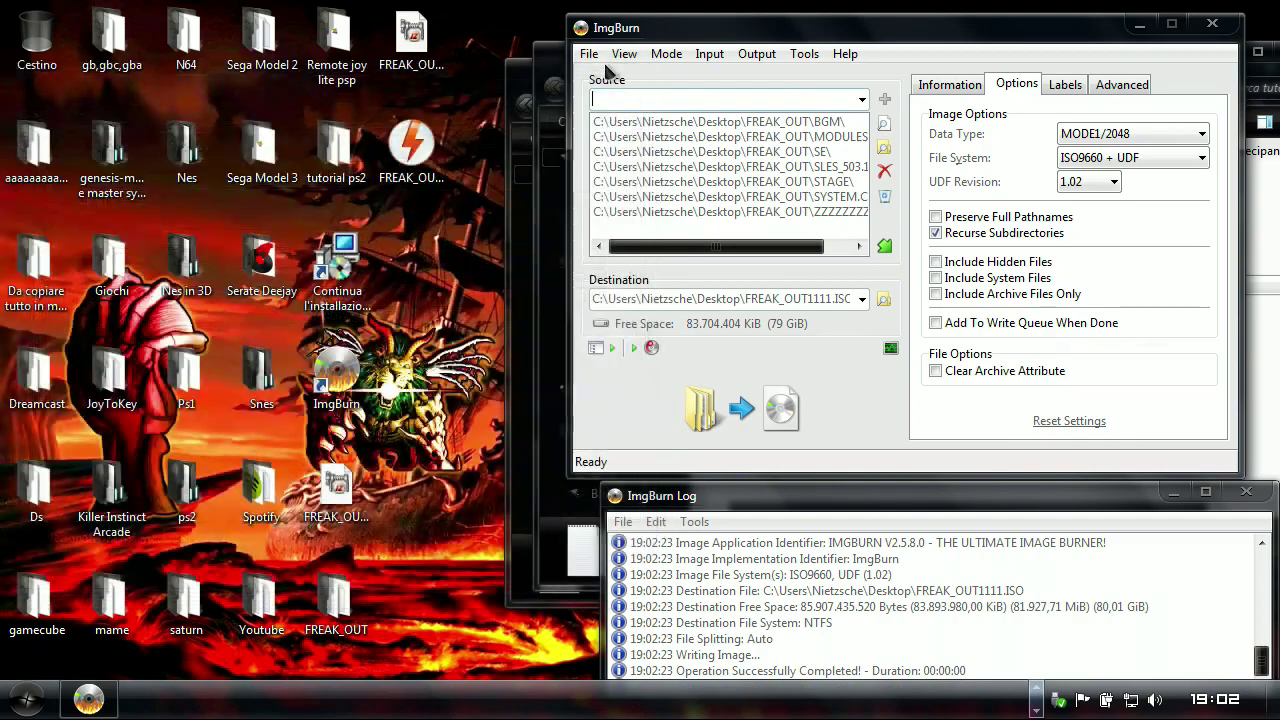
left_click(589, 54)
left_click(617, 410)
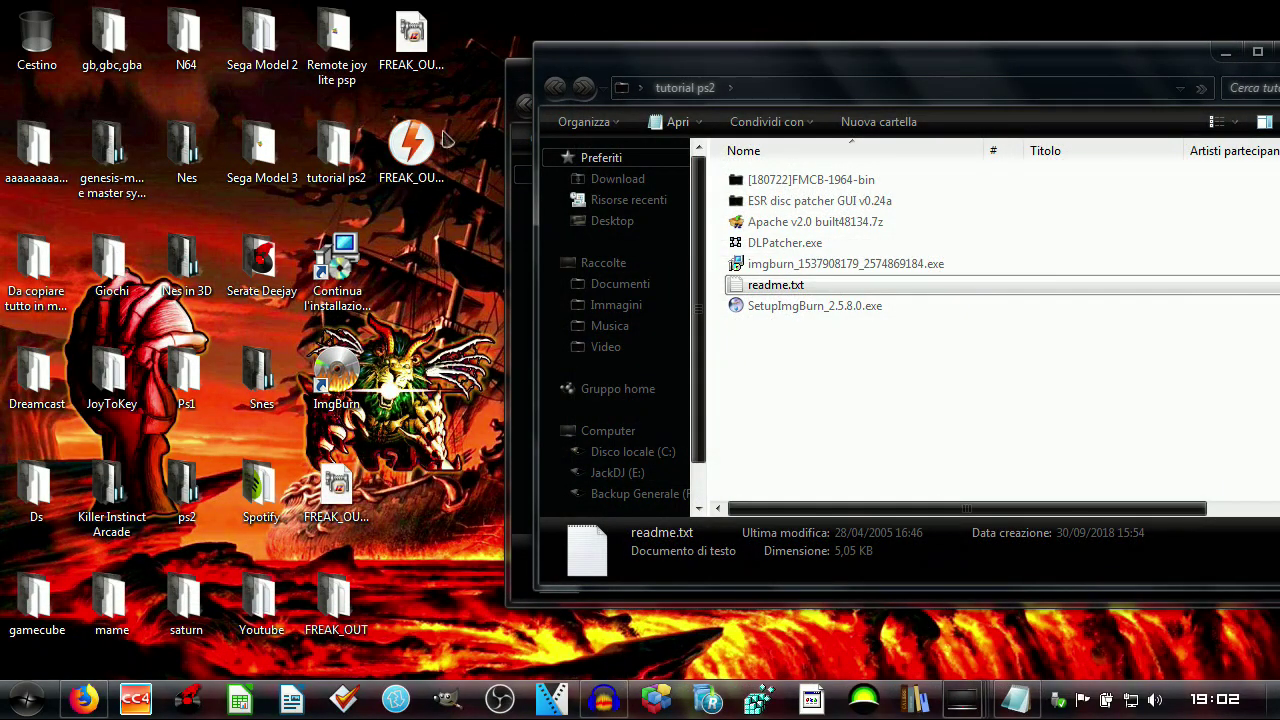
left_click(417, 48)
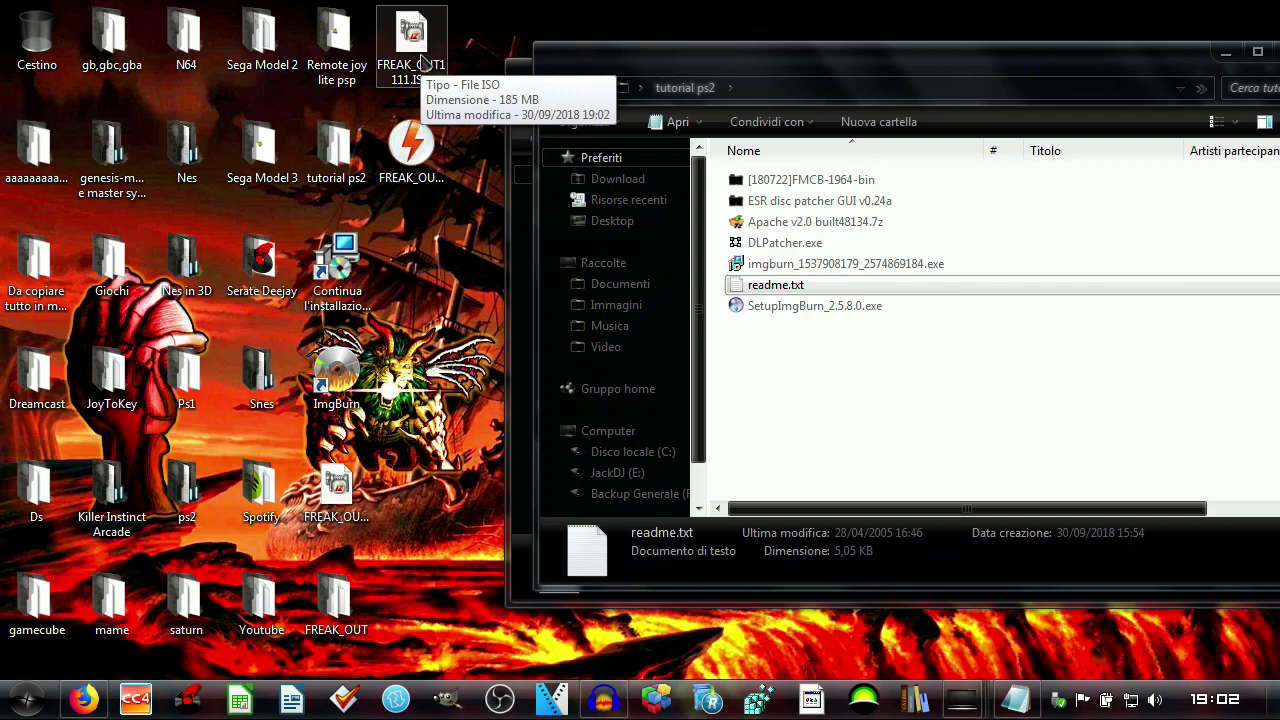
double_click(815, 201)
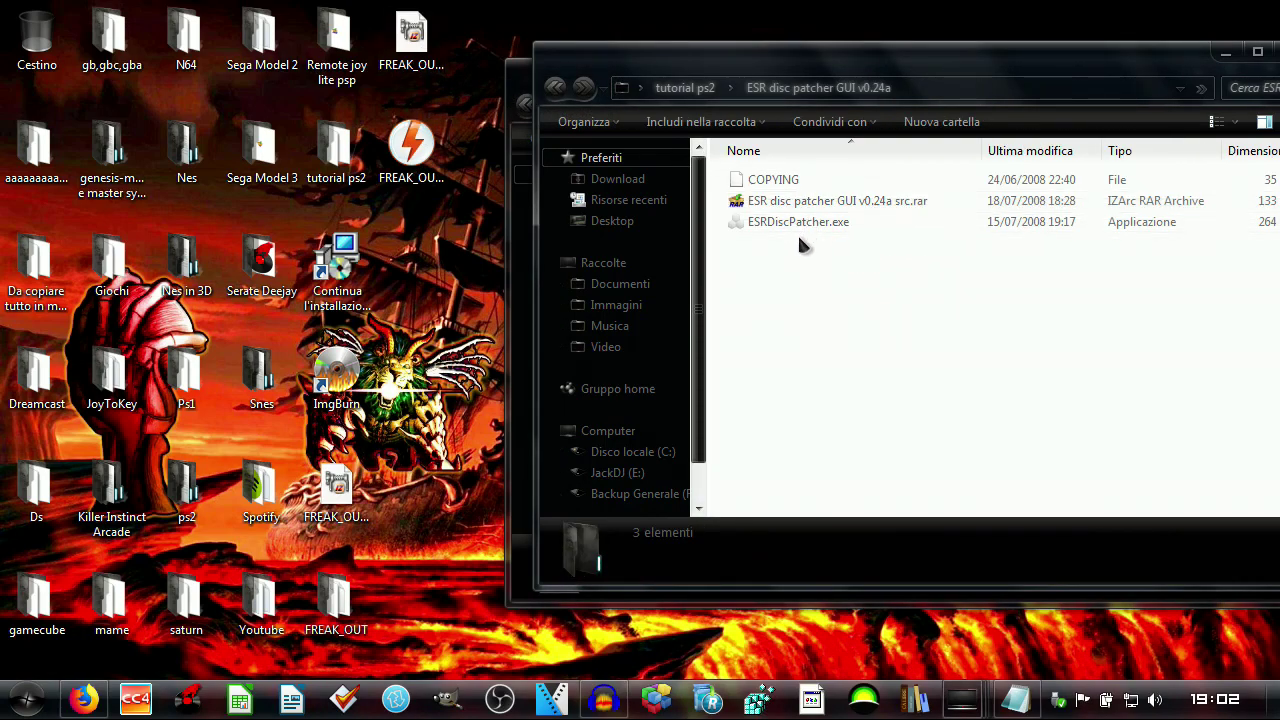
- Try to patch the original FREAK_OUT.ISO from the desktop with ESR Disc Patcher, and close the patcher
double_click(862, 228)
left_click(592, 408)
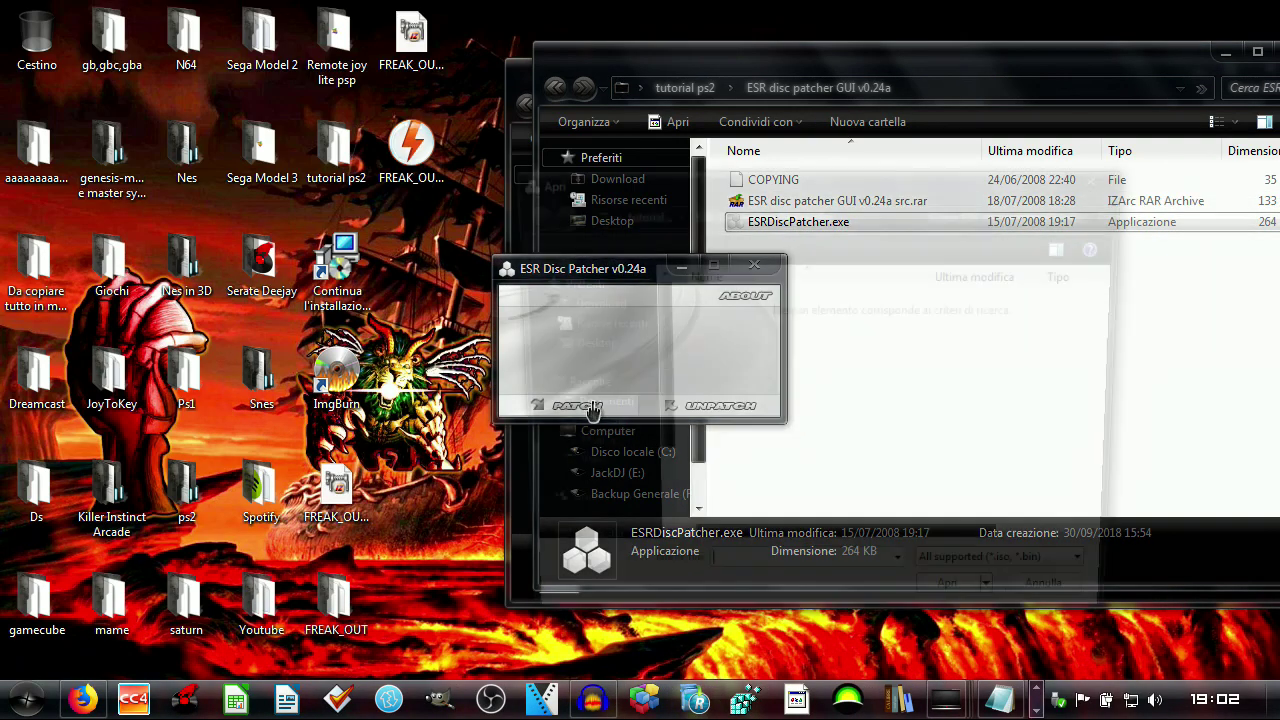
left_click(612, 346)
scroll(1125, 500, "down", 3)
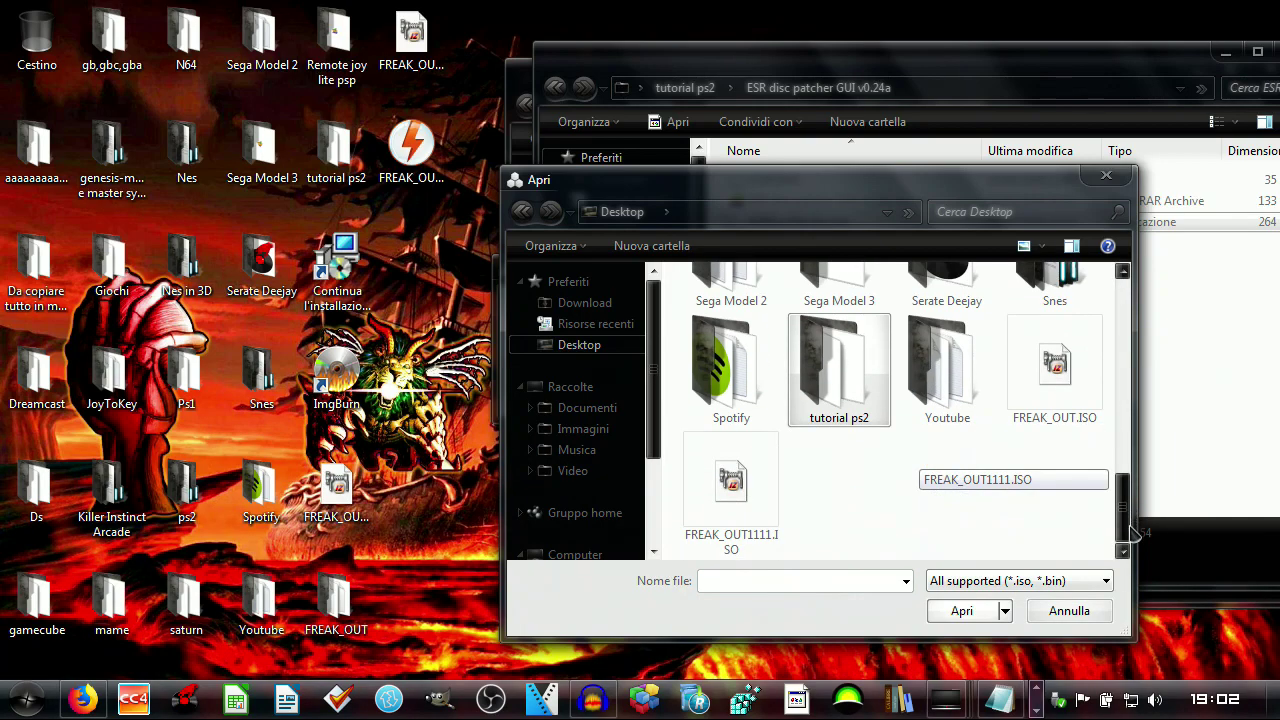
left_click(1058, 370)
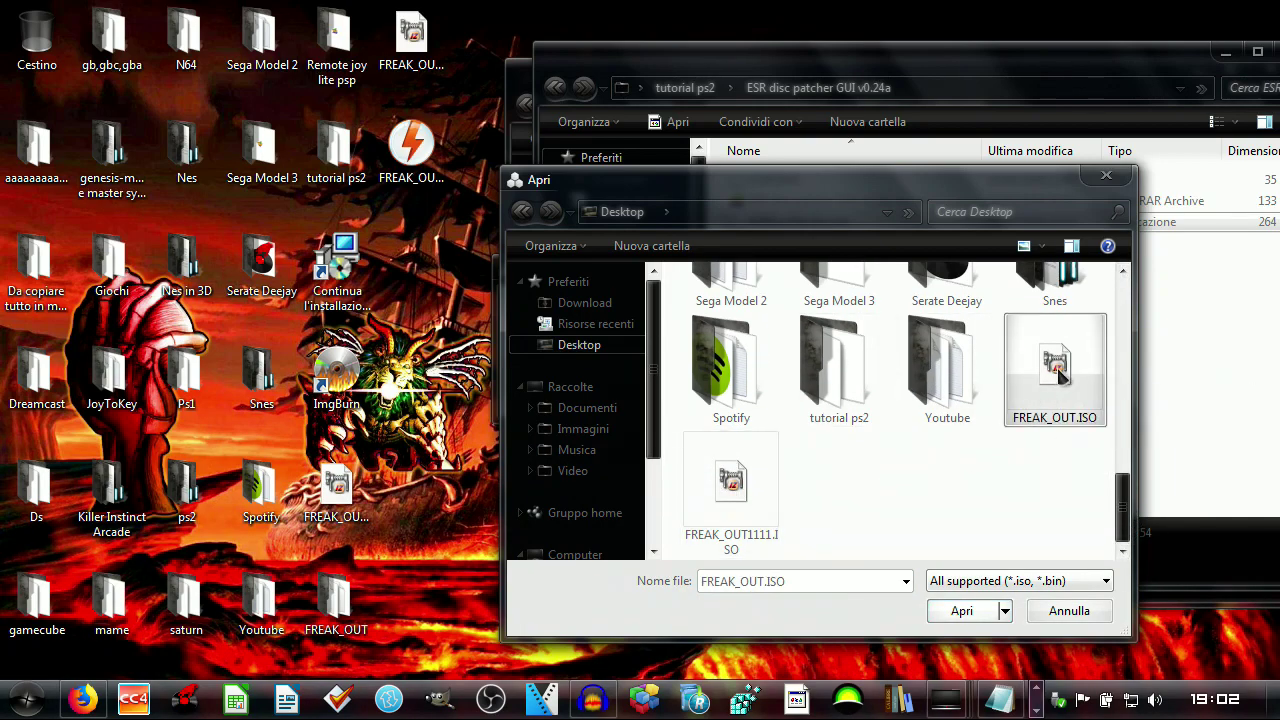
left_click(968, 614)
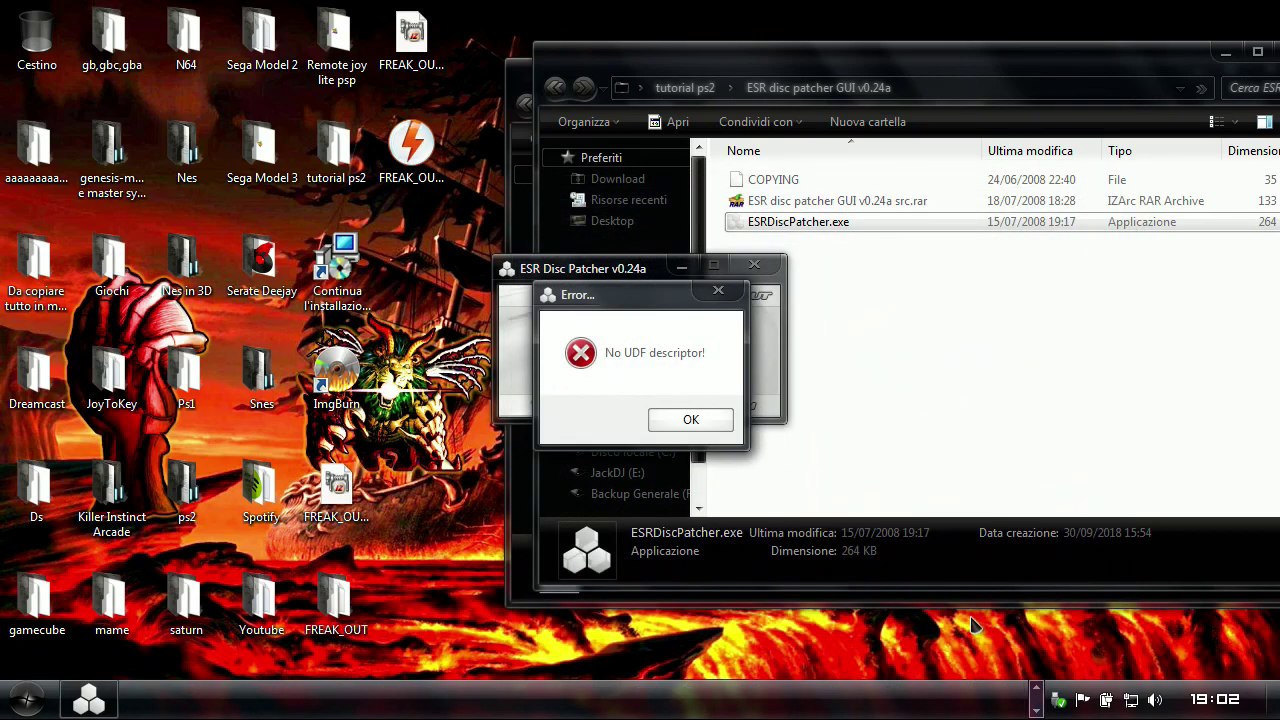
left_click(690, 421)
left_click(762, 270)
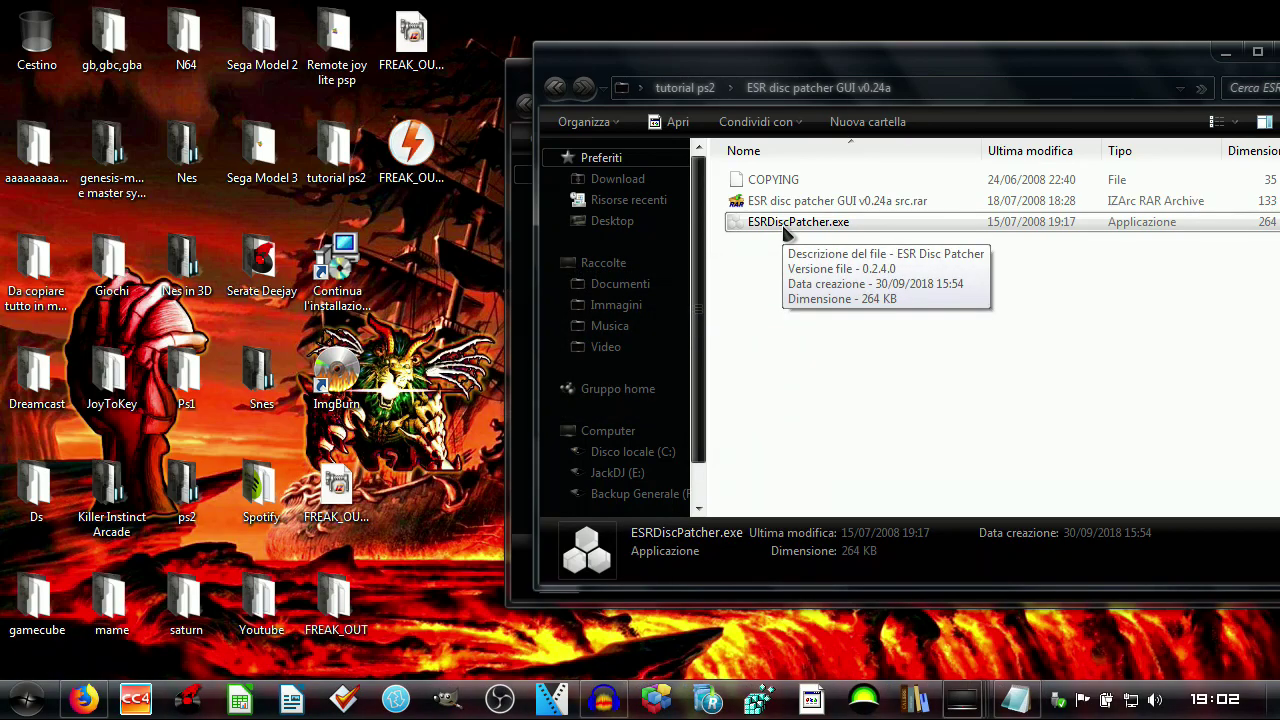
- Patch FREAK_OUT1111.ISO from the desktop with ESR Disc Patcher, and close the patcher
double_click(785, 229)
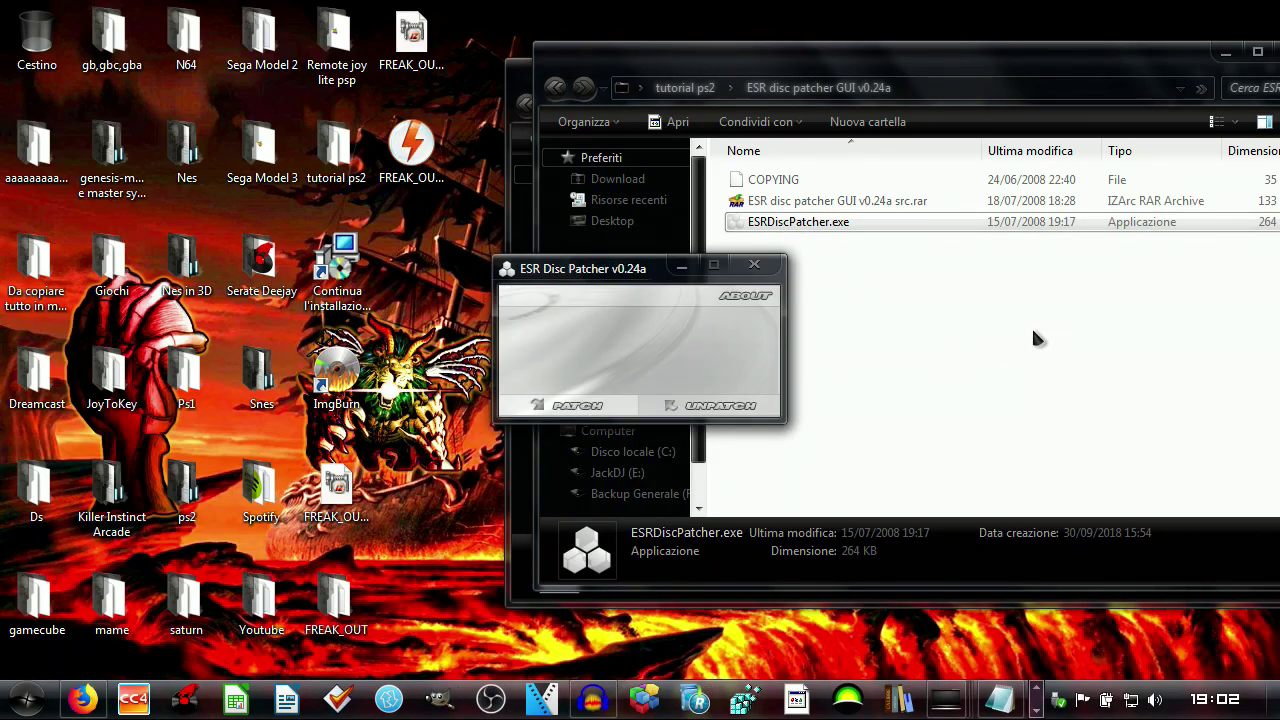
left_click(590, 404)
scroll(808, 500, "down", 5)
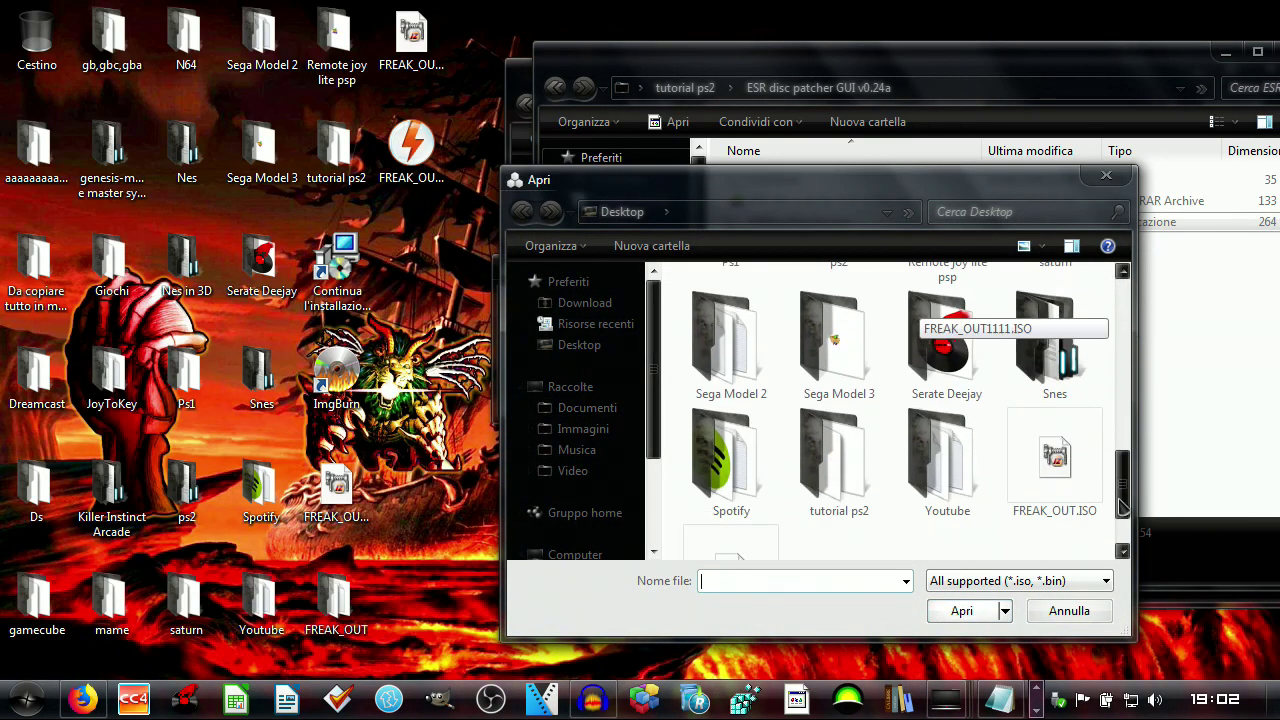
left_click(731, 490)
left_click(962, 611)
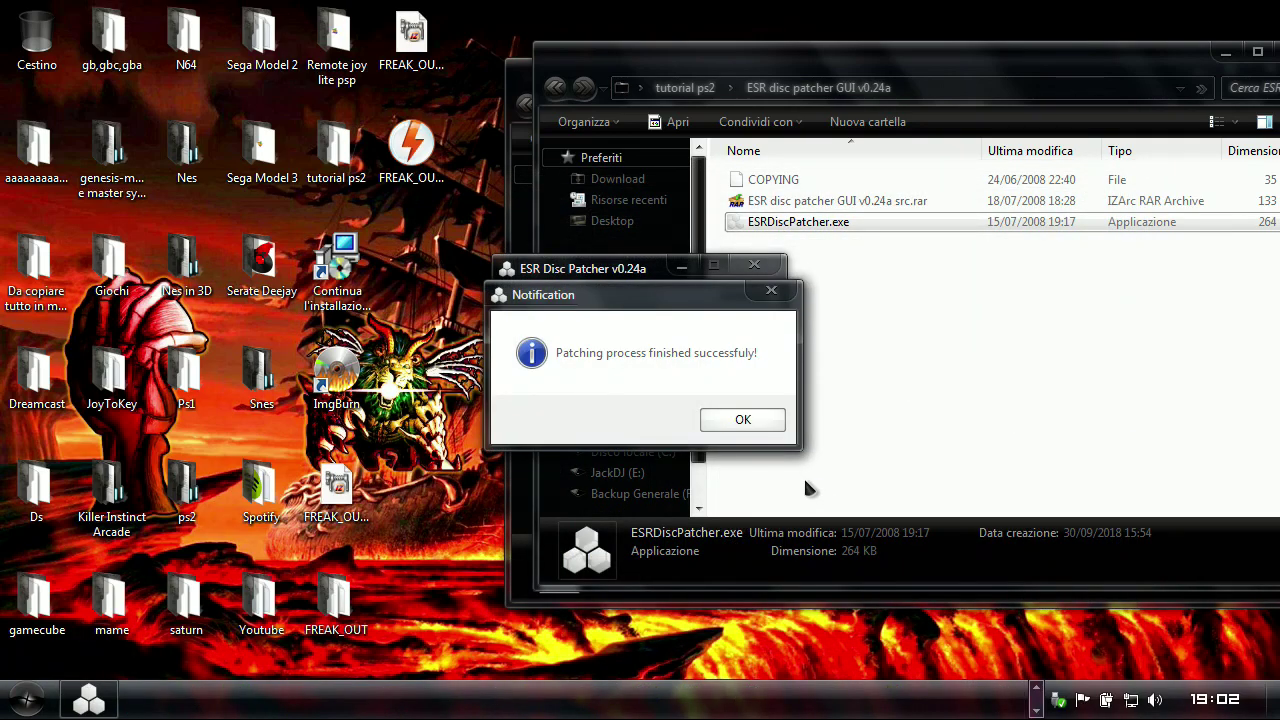
left_click(743, 419)
left_click(754, 264)
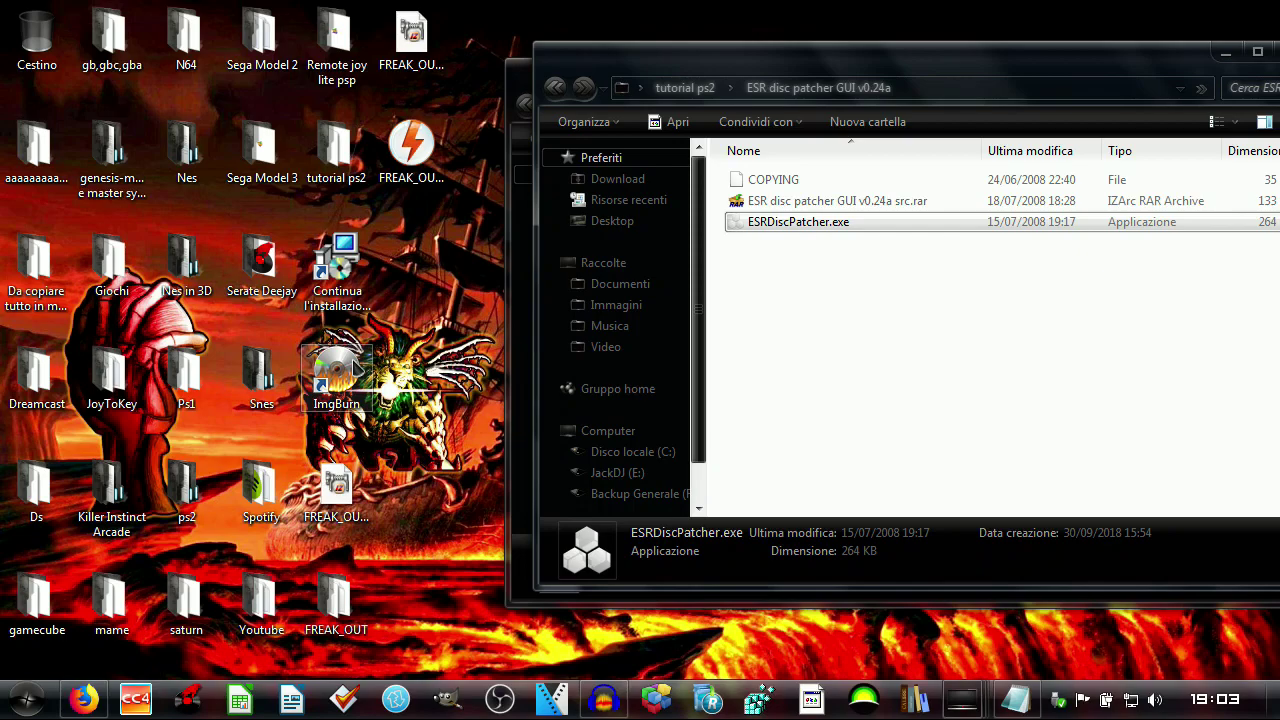
- Start ImgBurn in the mode for writing an image file to disc and load FREAK_OUT1111.ISO from the desktop as source
double_click(355, 368)
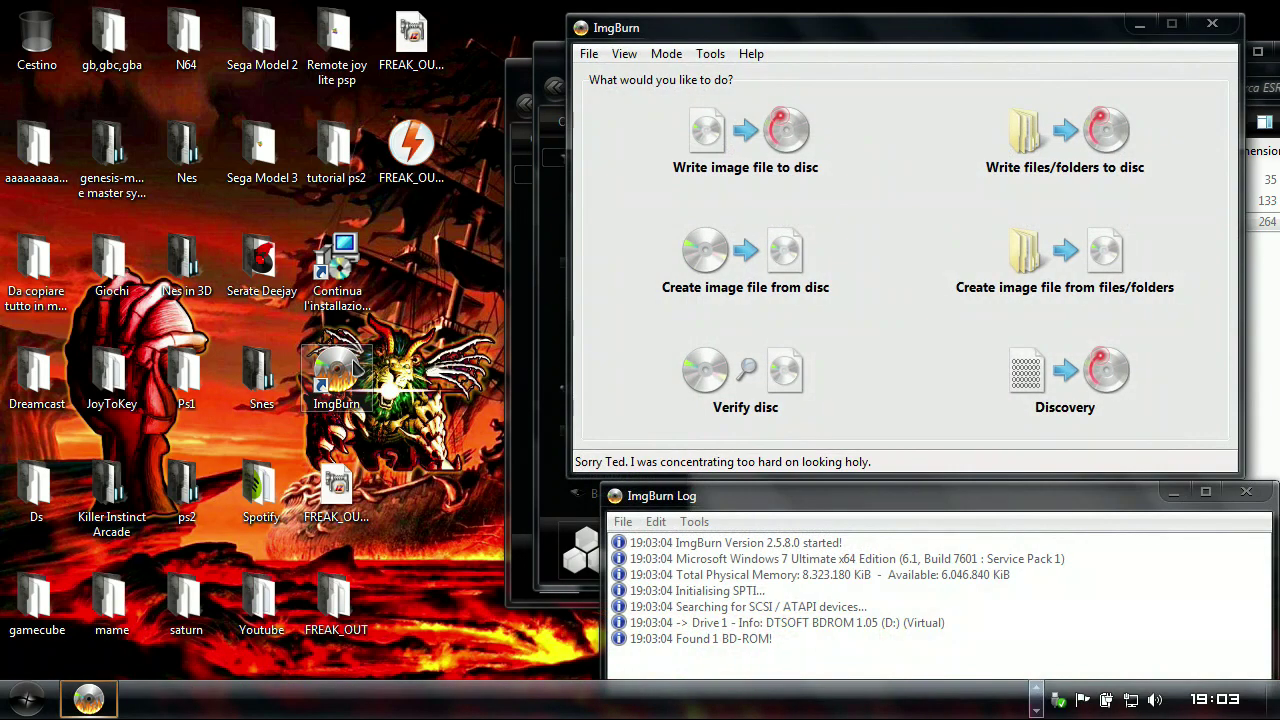
left_click(727, 148)
left_click(849, 94)
left_click(655, 245)
left_click_drag(1196, 205, 1200, 455)
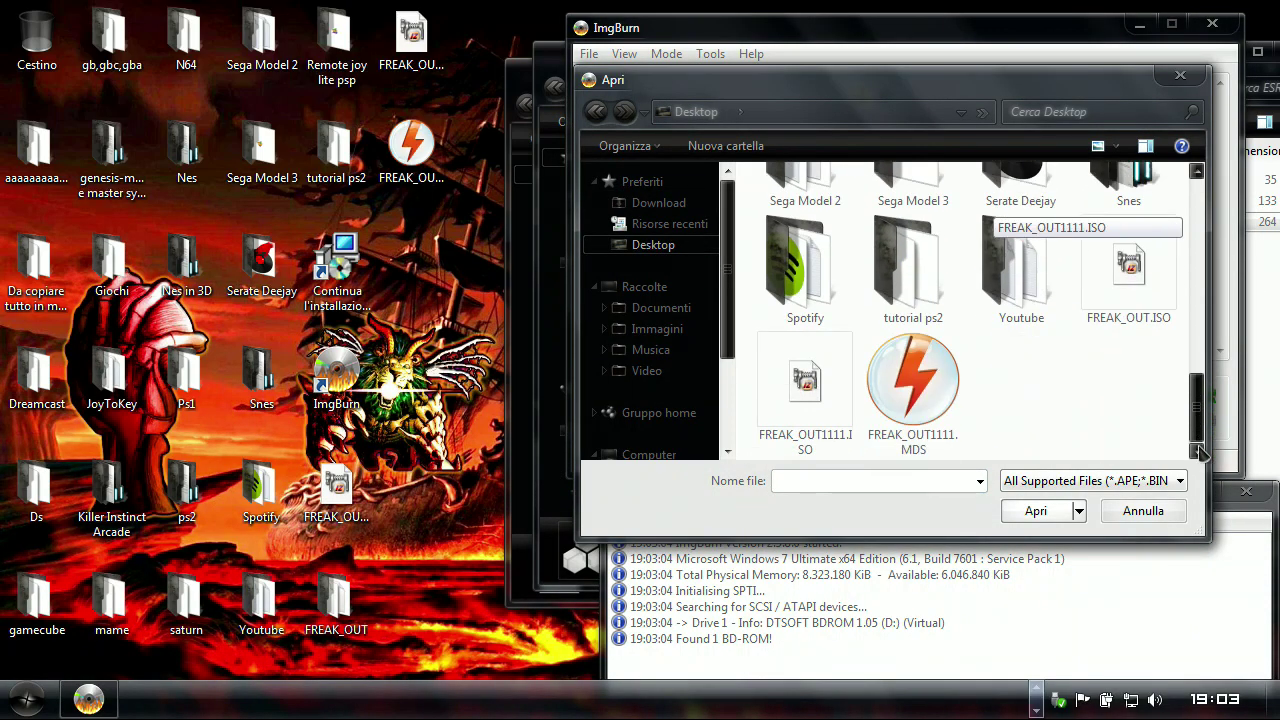
left_click(834, 394)
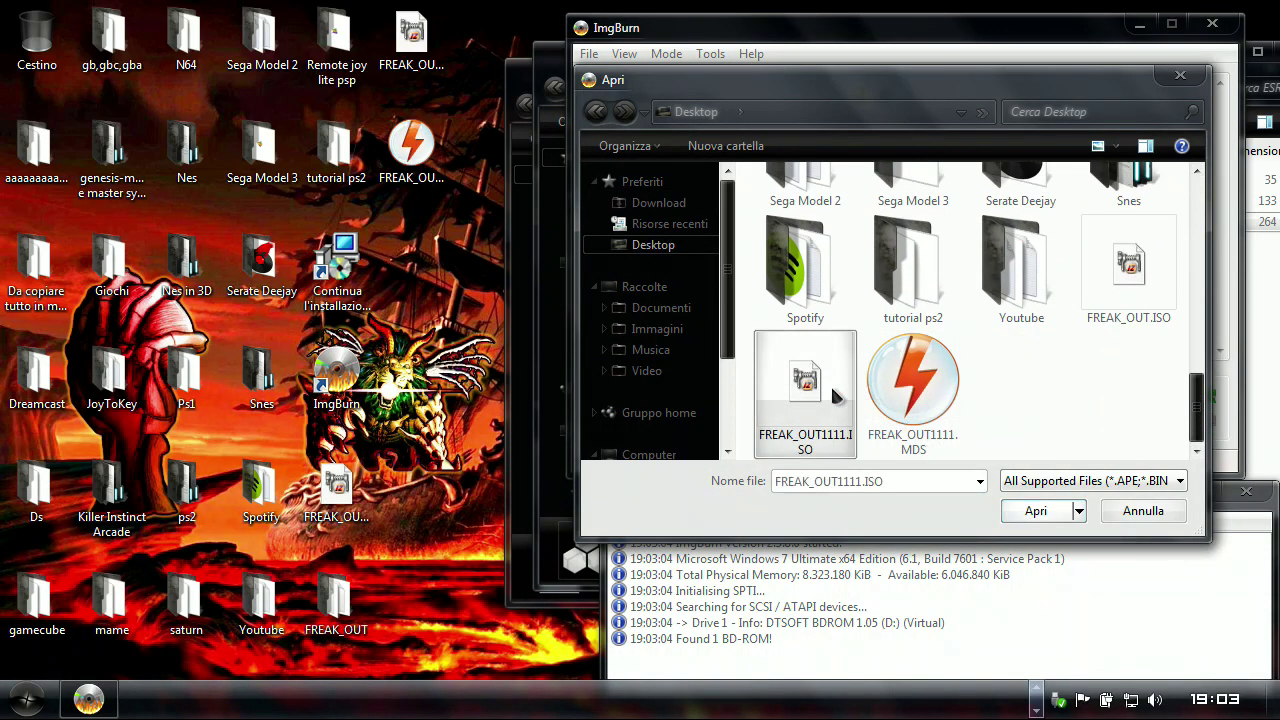
left_click(1035, 511)
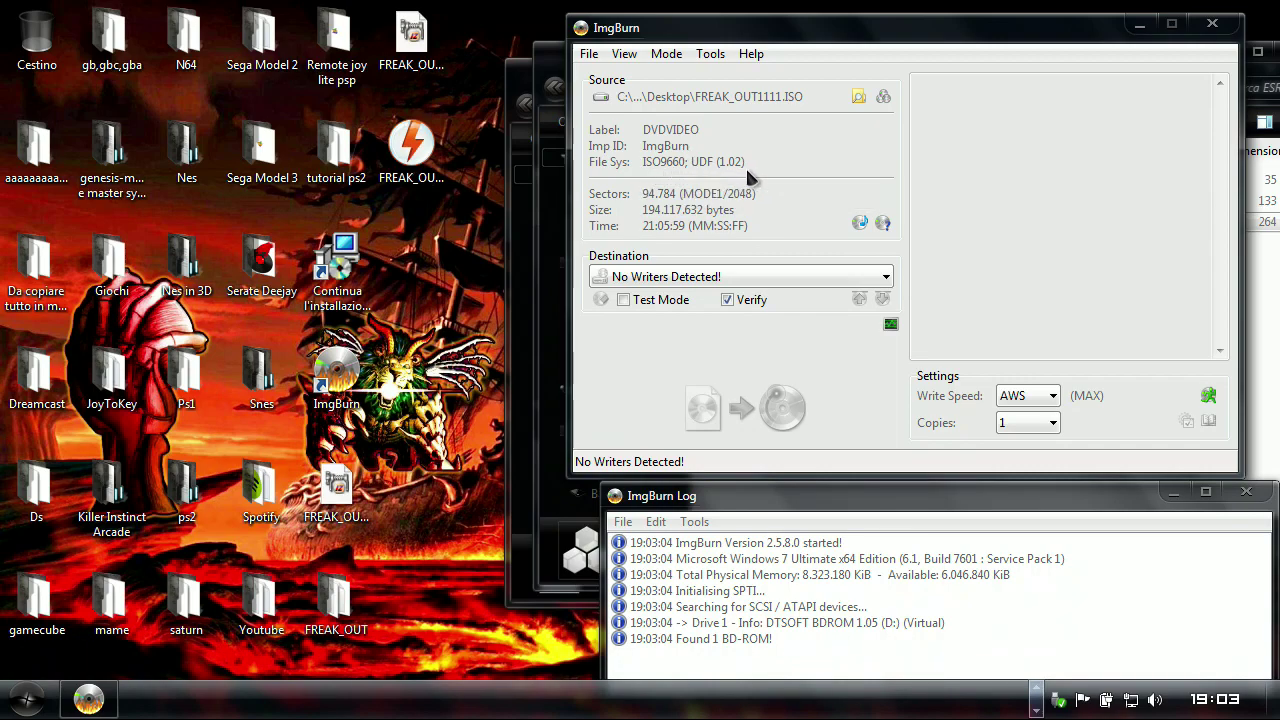
- Turn off verification and set the write speed to 4x, and close ImgBurn
left_click(728, 299)
left_click(1027, 395)
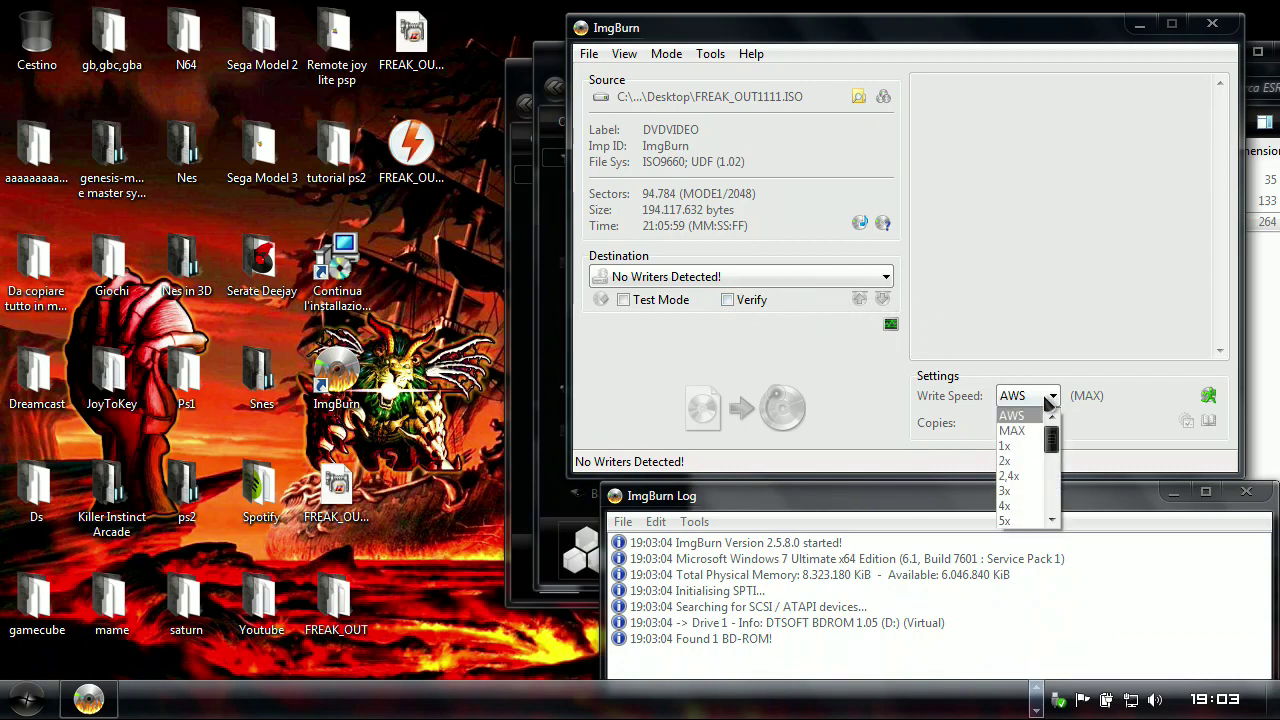
left_click(1015, 477)
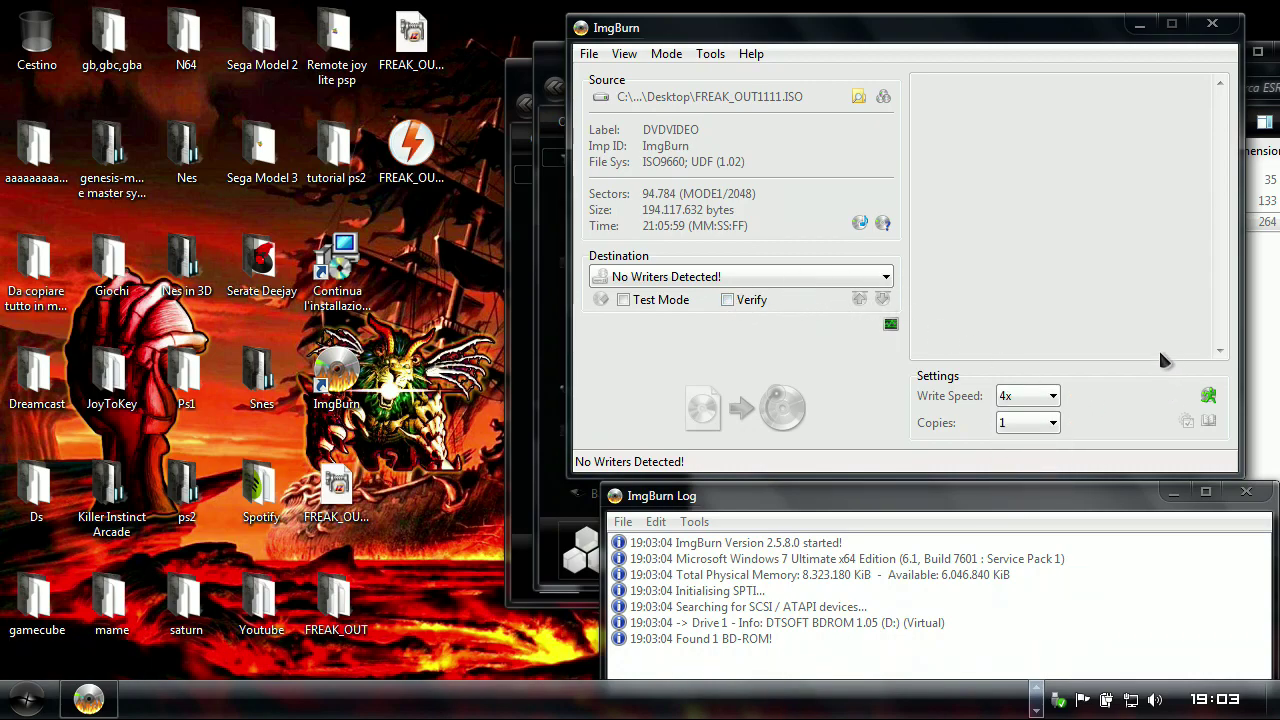
left_click(1235, 28)
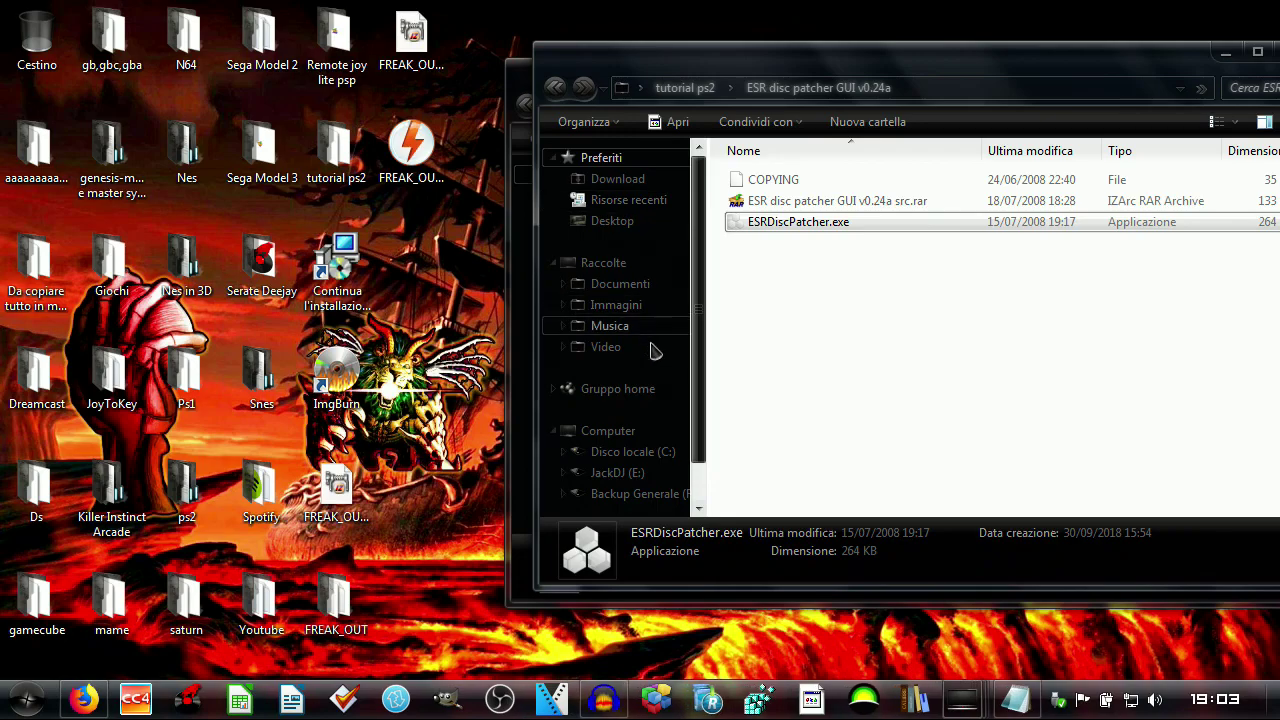
- Return to the tutorial ps2 folder and review the forum guide's sections on ESR-compatible DVD5, CD and DVD9 ISOs
left_click(555, 88)
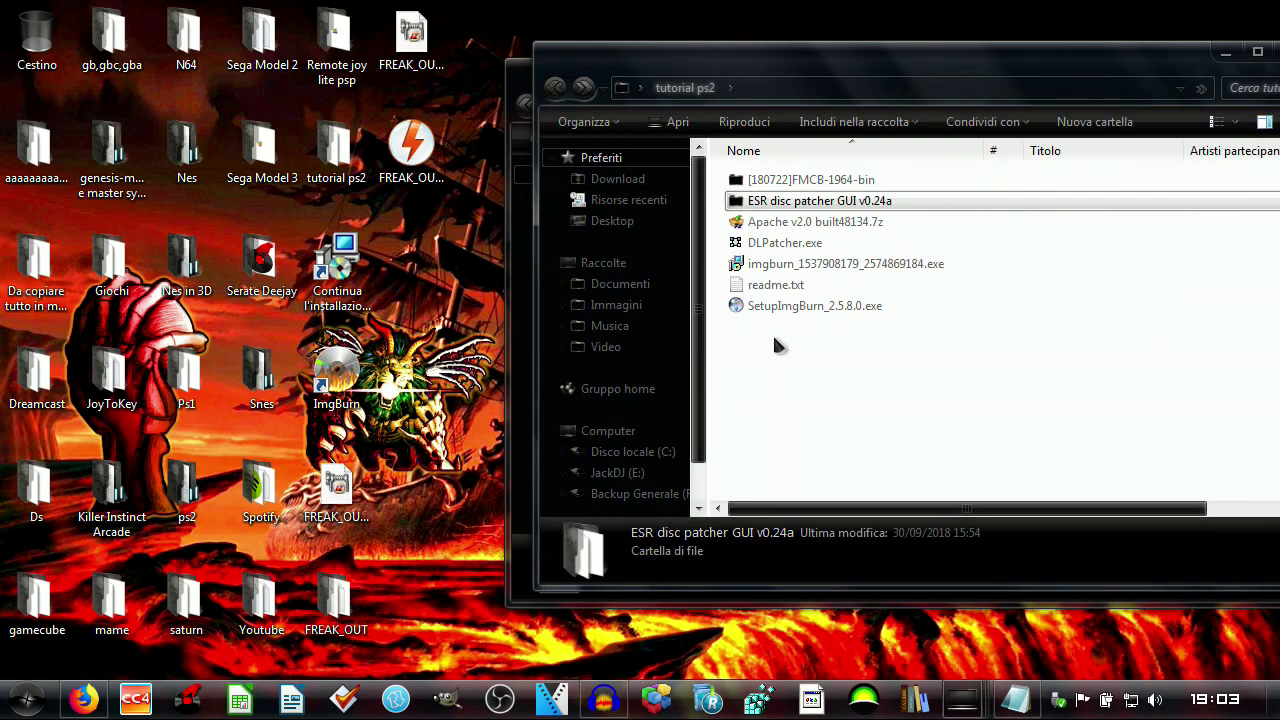
left_click(83, 698)
scroll(513, 382, "up", 3)
scroll(513, 382, "up", 1)
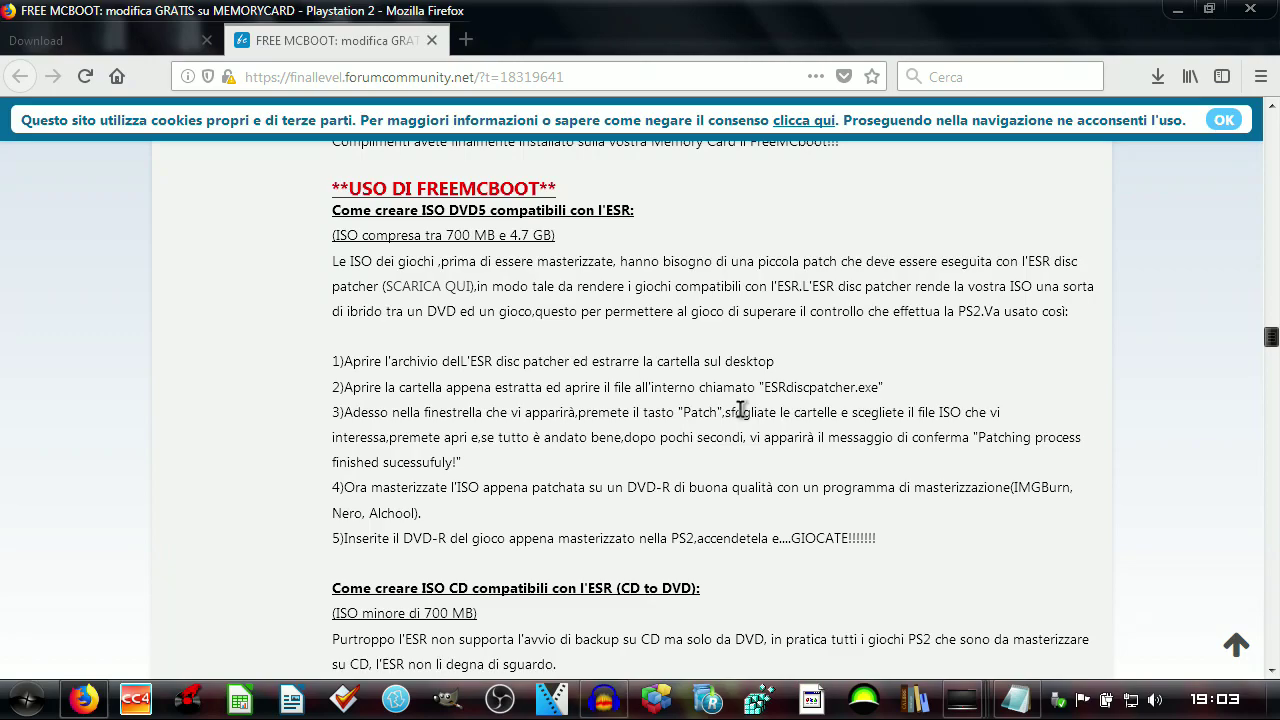
scroll(740, 410, "down", 5)
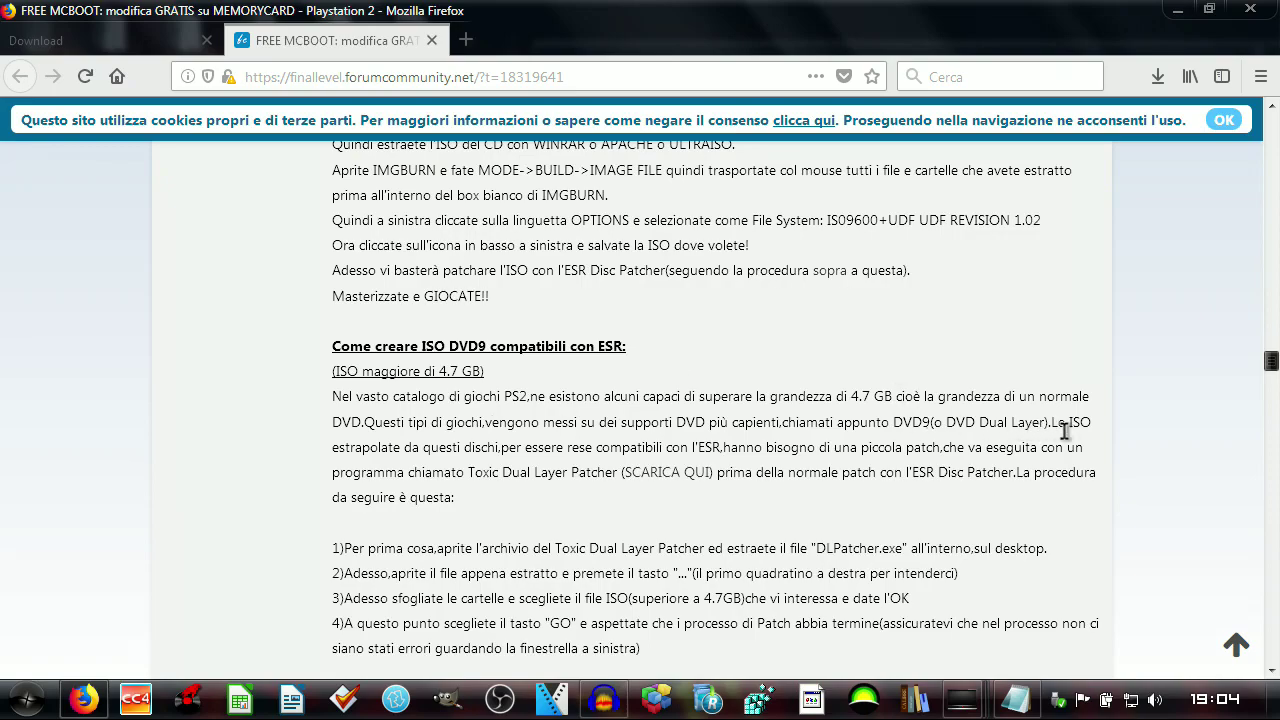
left_click(1178, 9)
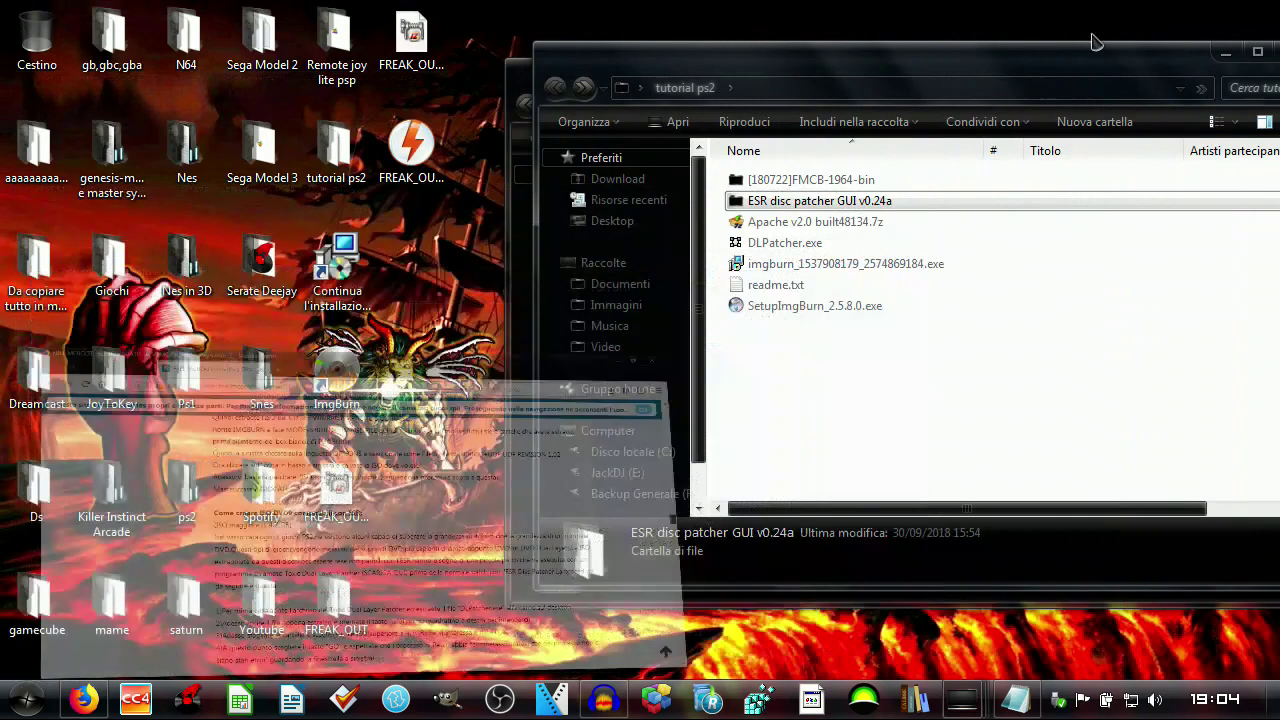
- Open DLPatcher.exe, show its ISO file selection, and close the patcher without choosing a file
double_click(828, 245)
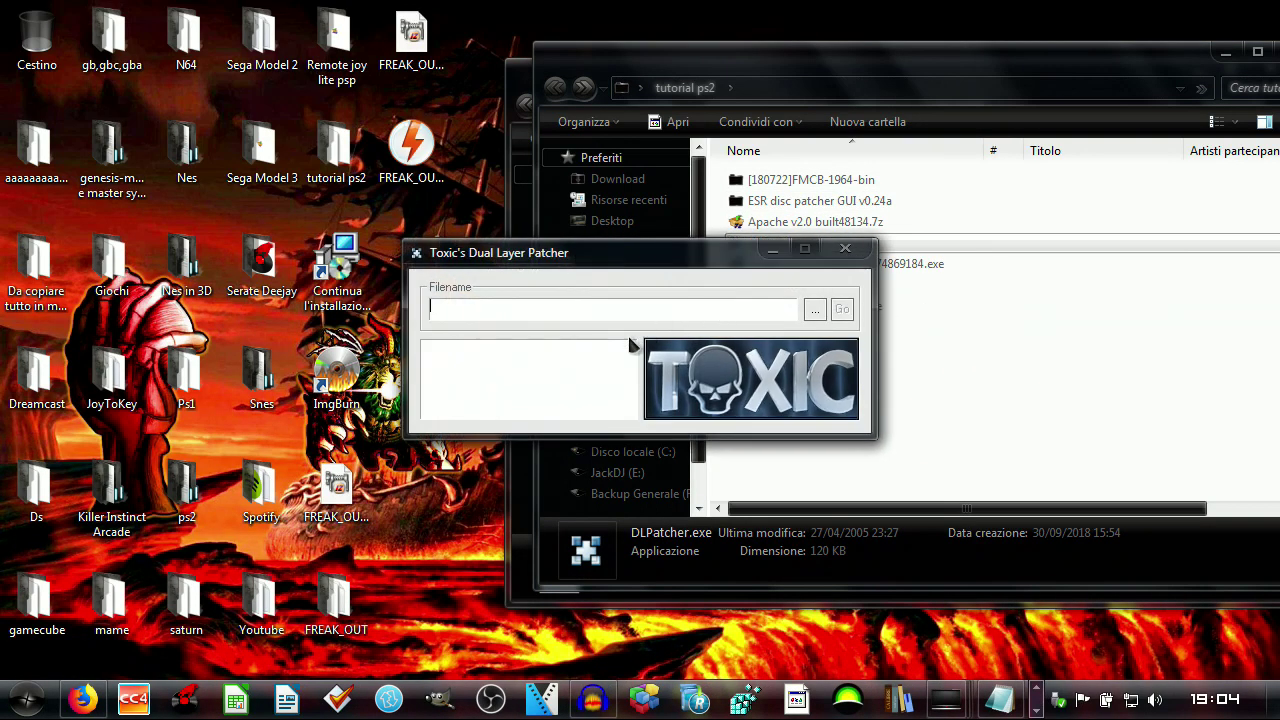
left_click(815, 311)
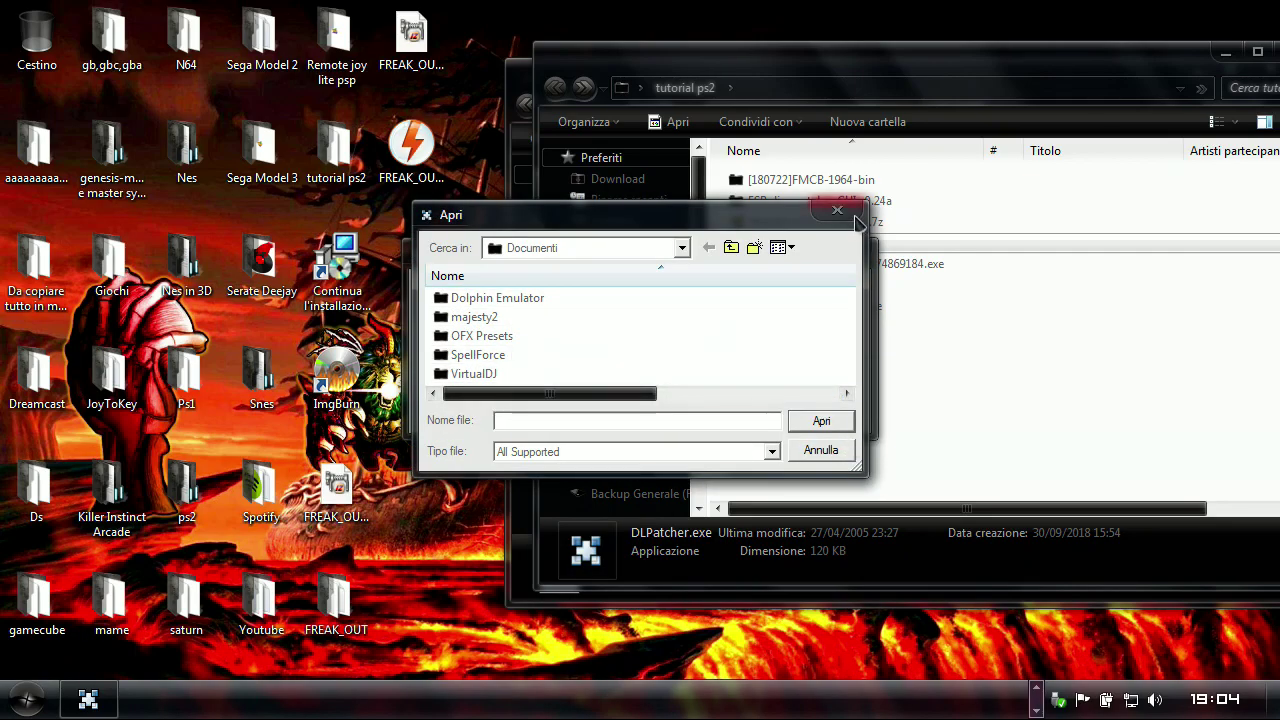
left_click(852, 212)
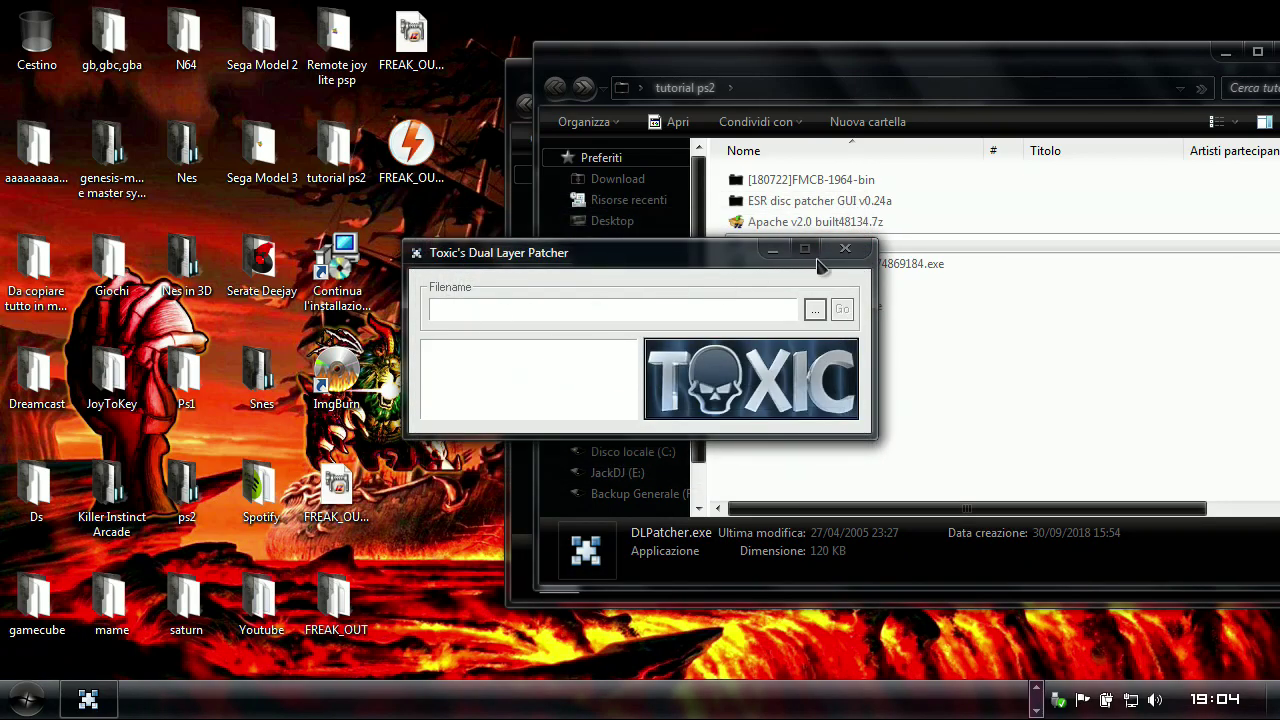
left_click(845, 248)
- Show ESR Disc Patcher from its folder again, close it, and return to the tutorial ps2 folder
double_click(812, 201)
double_click(806, 222)
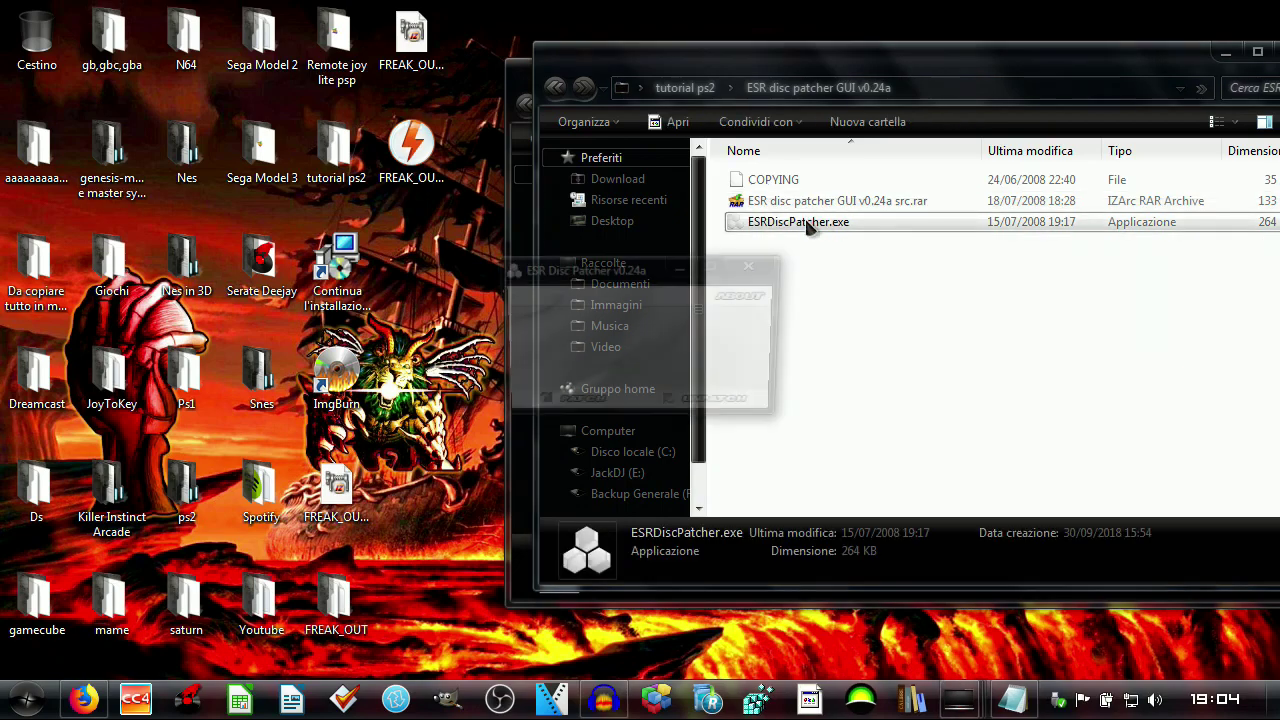
left_click(748, 265)
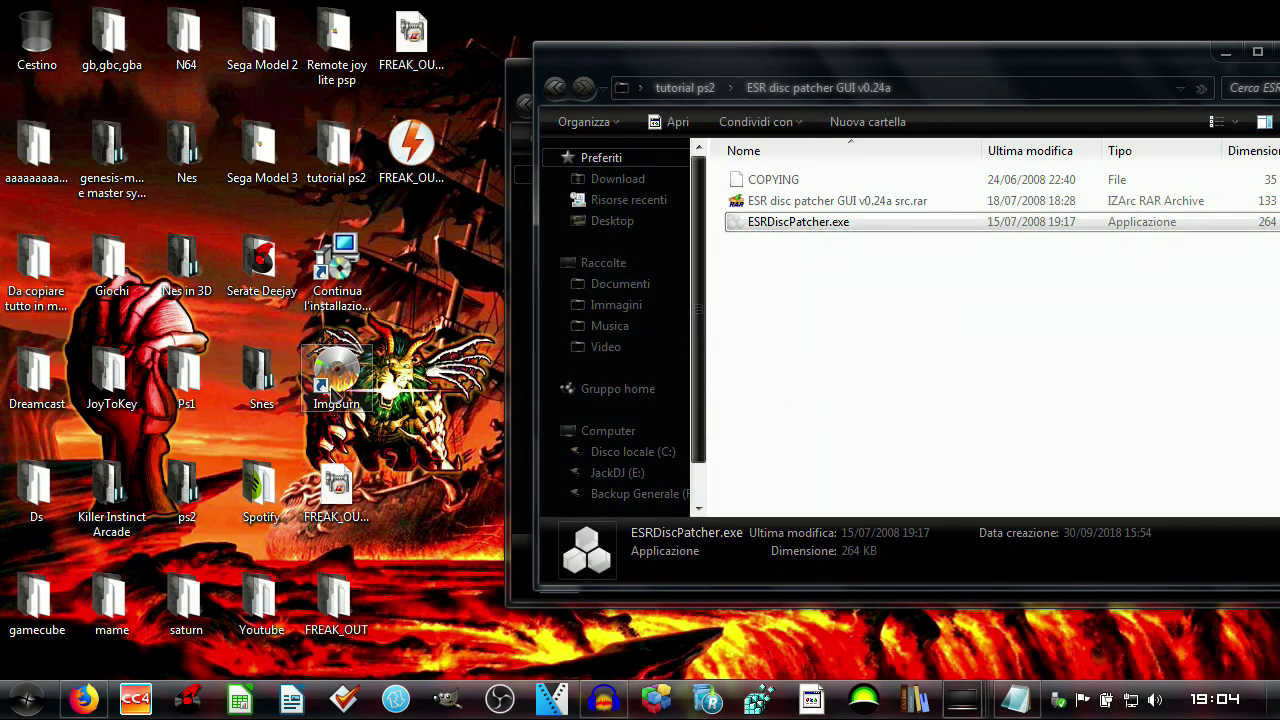
left_click(555, 90)
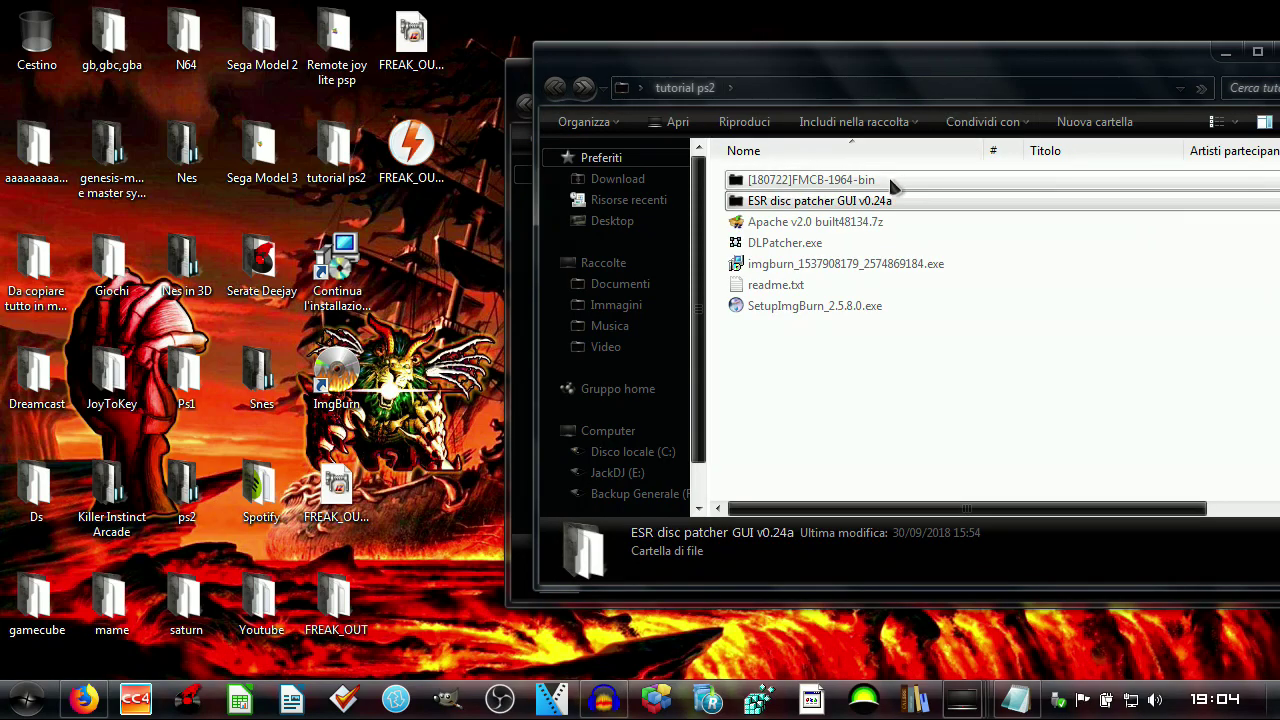
- Skim the remaining DivX and FAQ sections of the FreeMcBoot forum guide in Firefox, close its tab, and minimize the browser
left_click(84, 706)
scroll(549, 467, "down", 10)
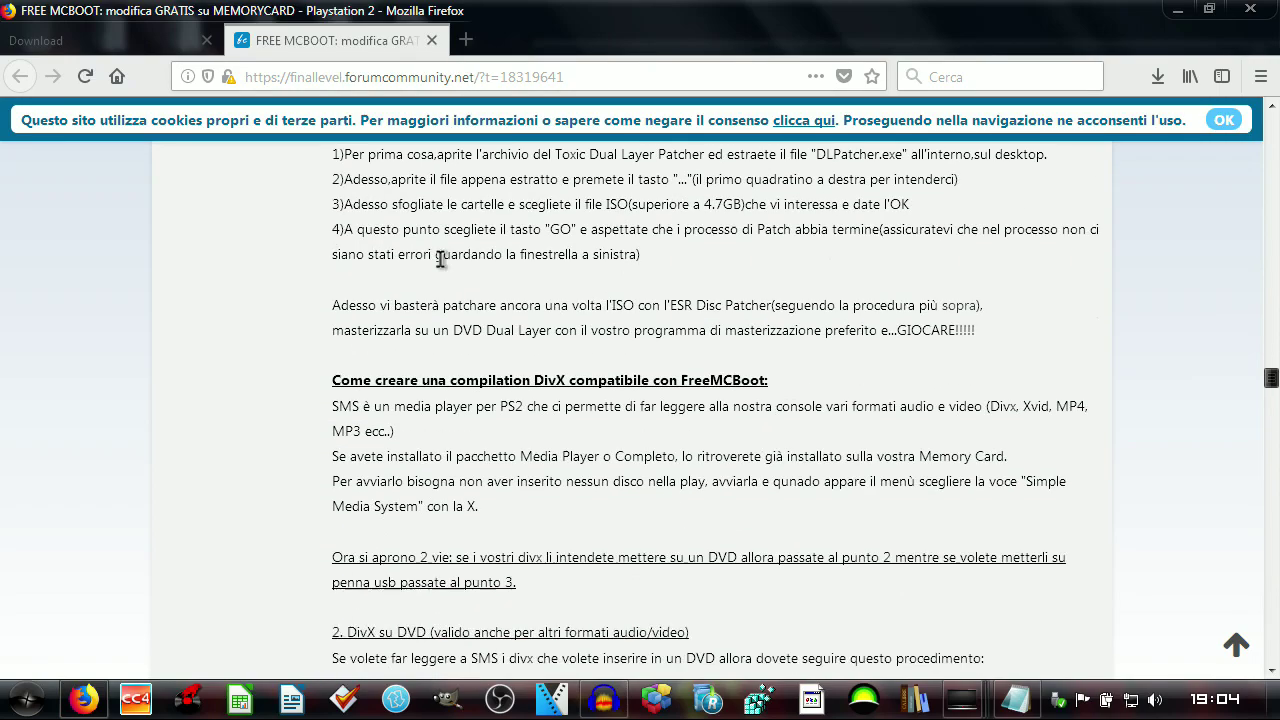
scroll(549, 467, "down", 12)
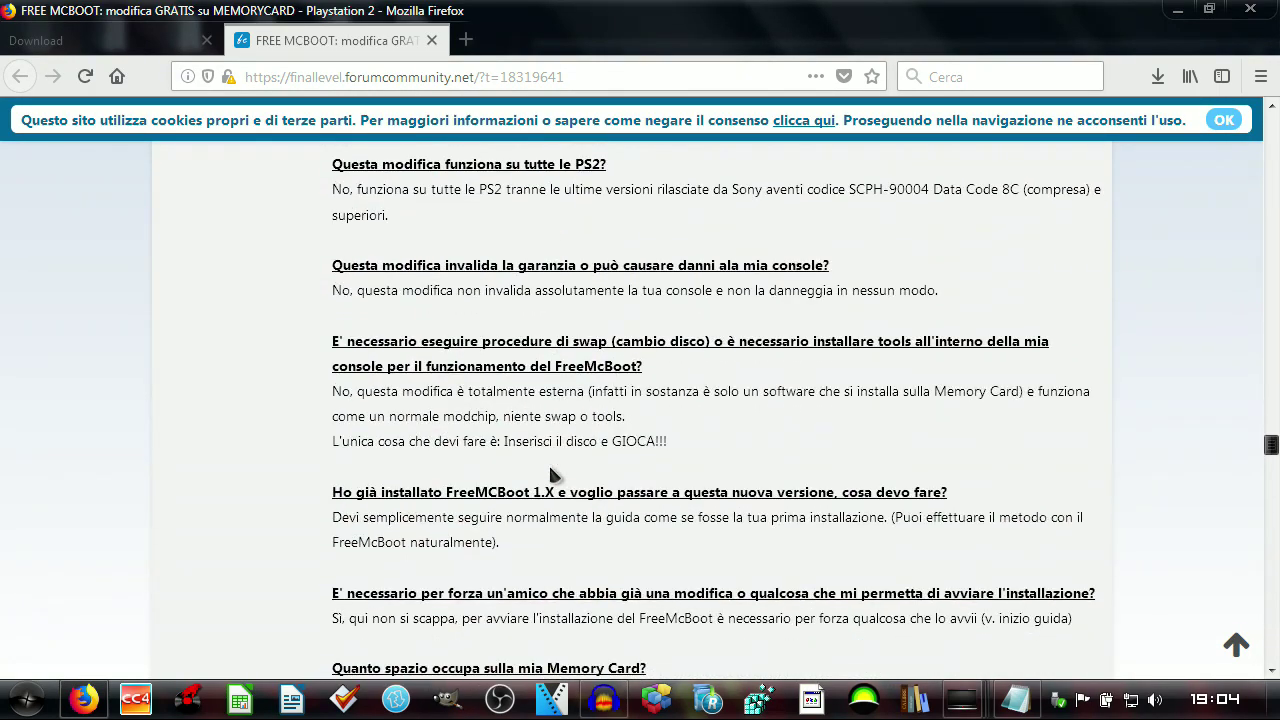
scroll(549, 467, "up", 4)
left_click(432, 39)
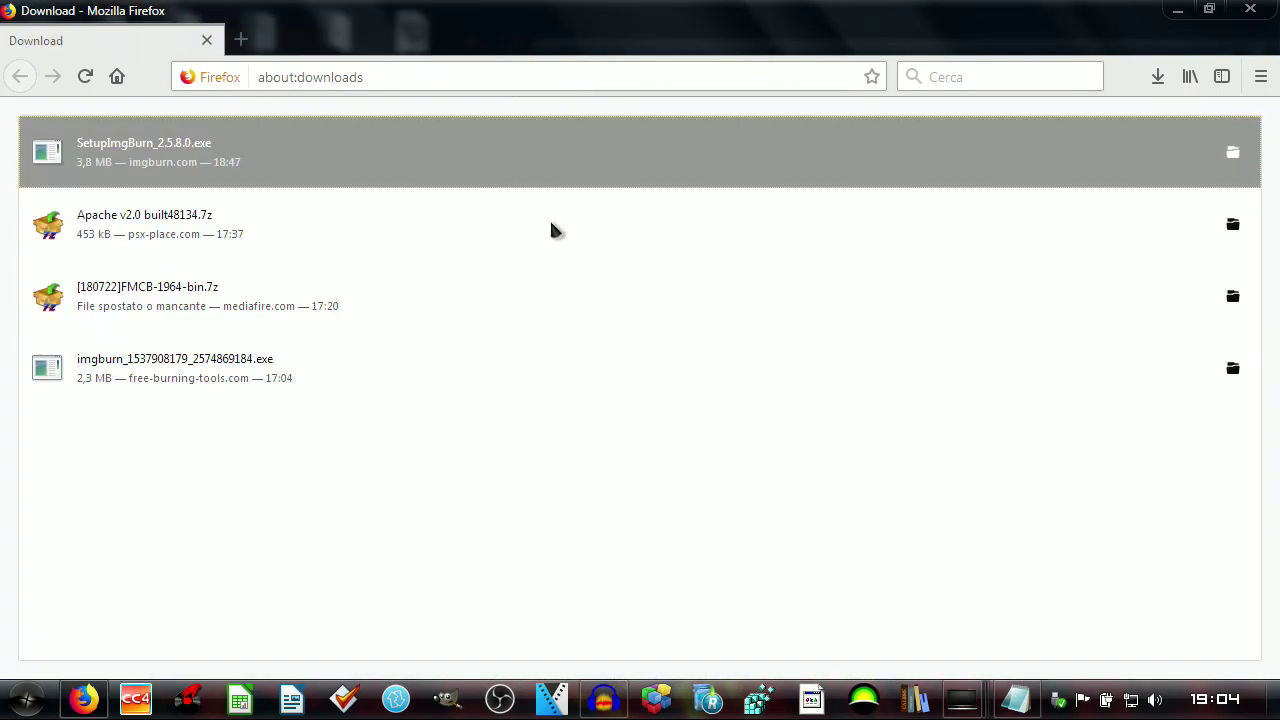
left_click(1188, 9)
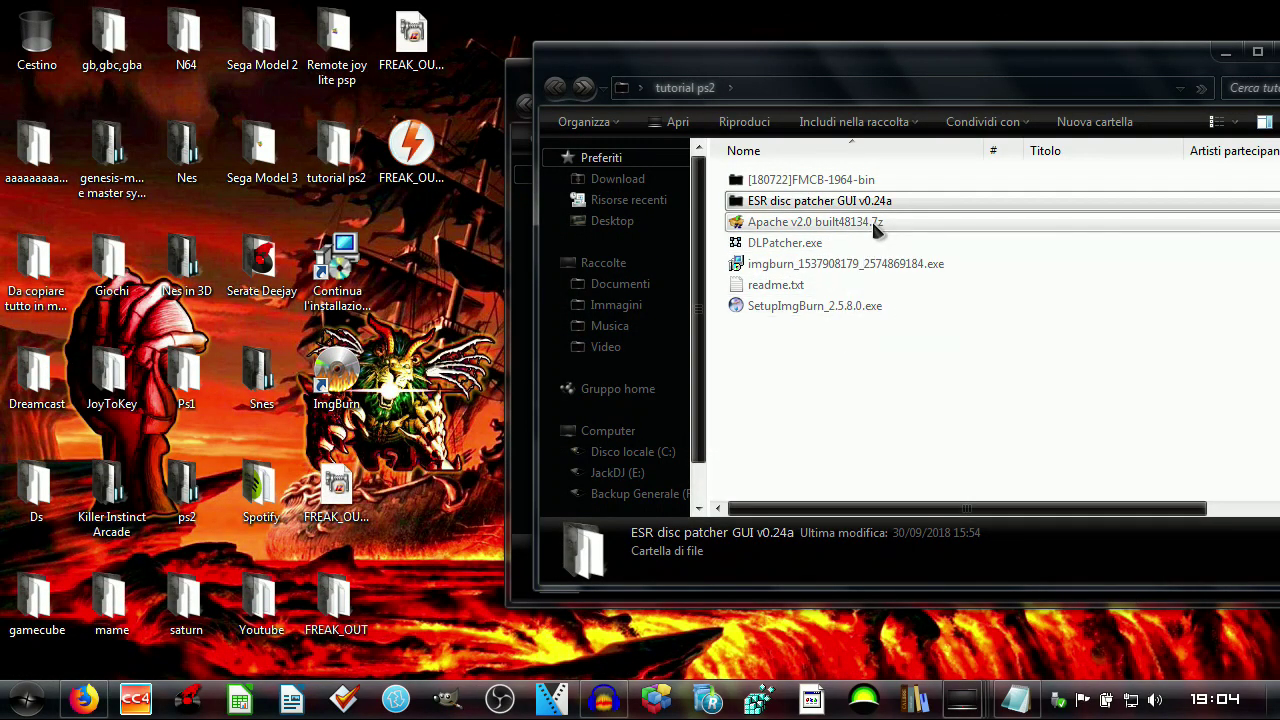
- Show the contents of the [180722]FMCB-1964-bin folder in tutorial ps2, and close the folder window
double_click(873, 187)
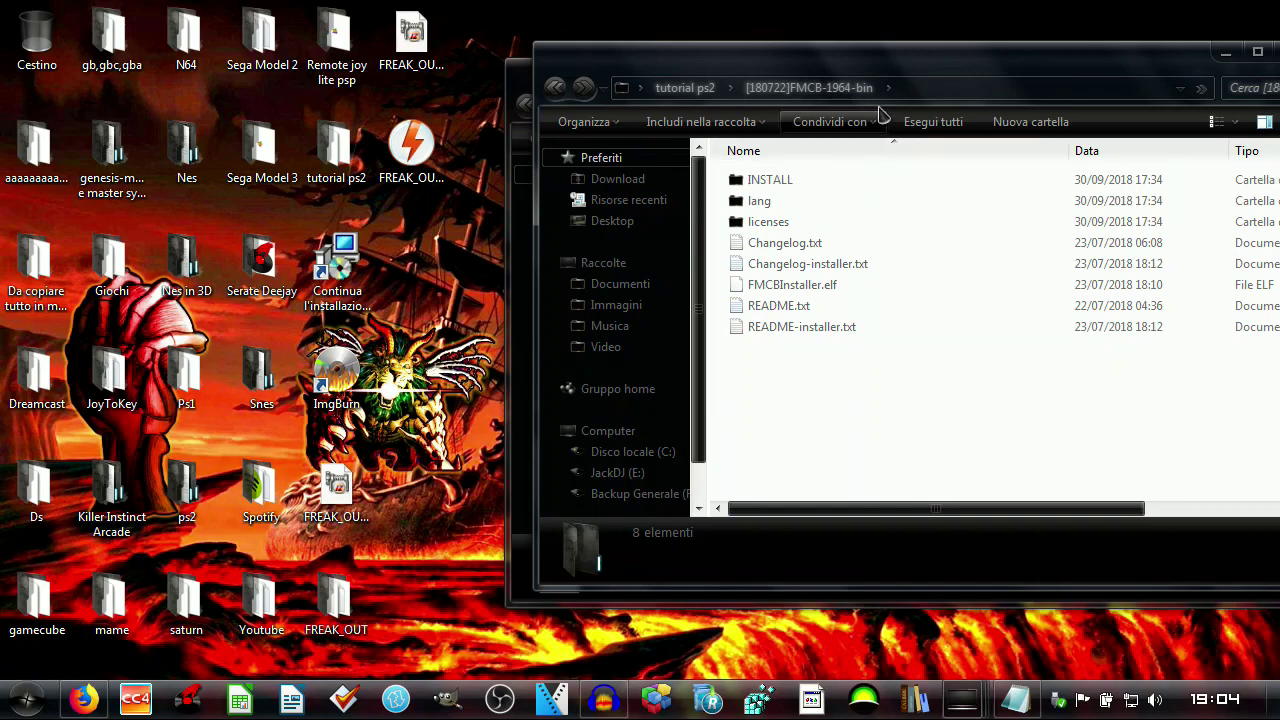
left_click_drag(951, 68, 640, 95)
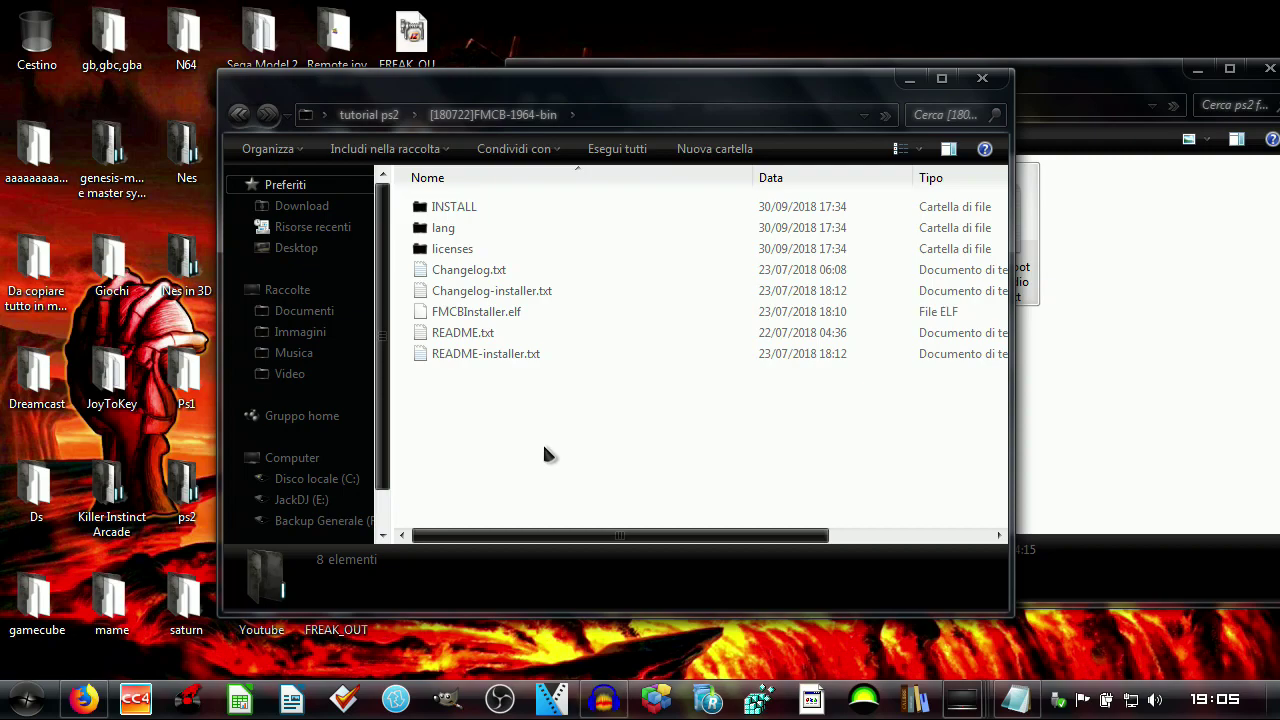
key("alt+F4")
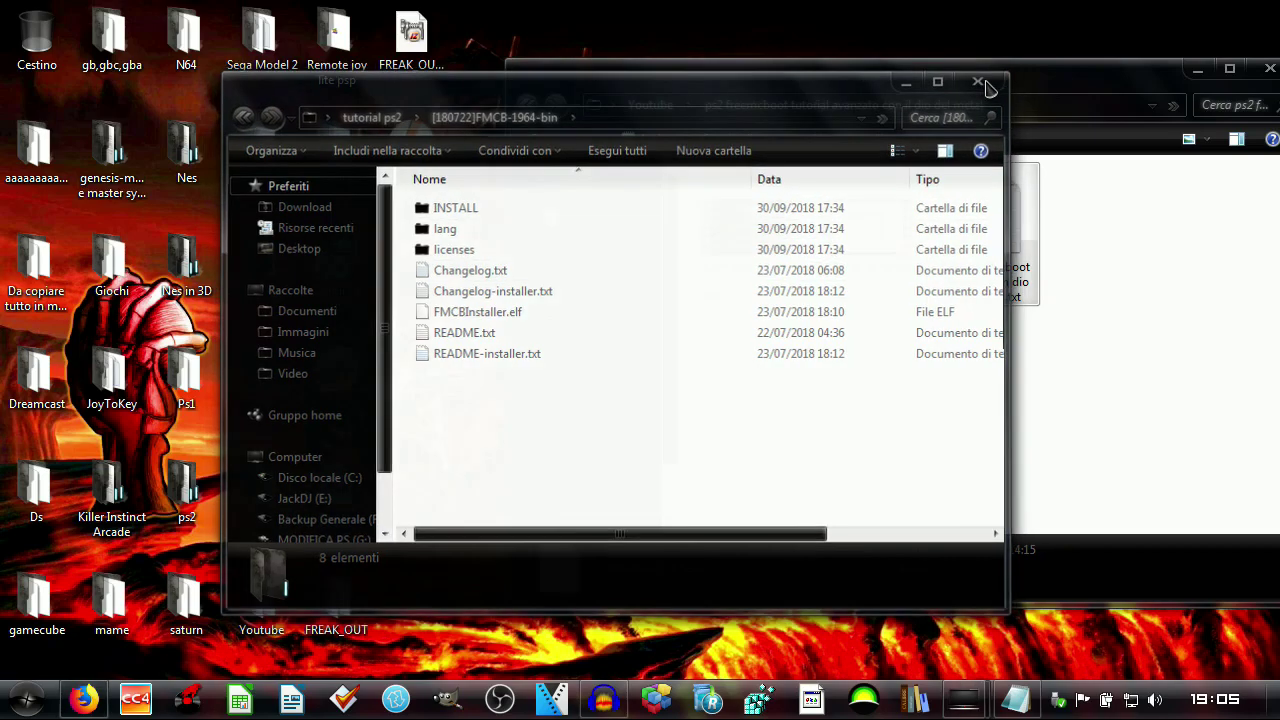
- Open the removable drive MODIFICA PS (G:) from Computer and maximize its window
key("super")
left_click(305, 402)
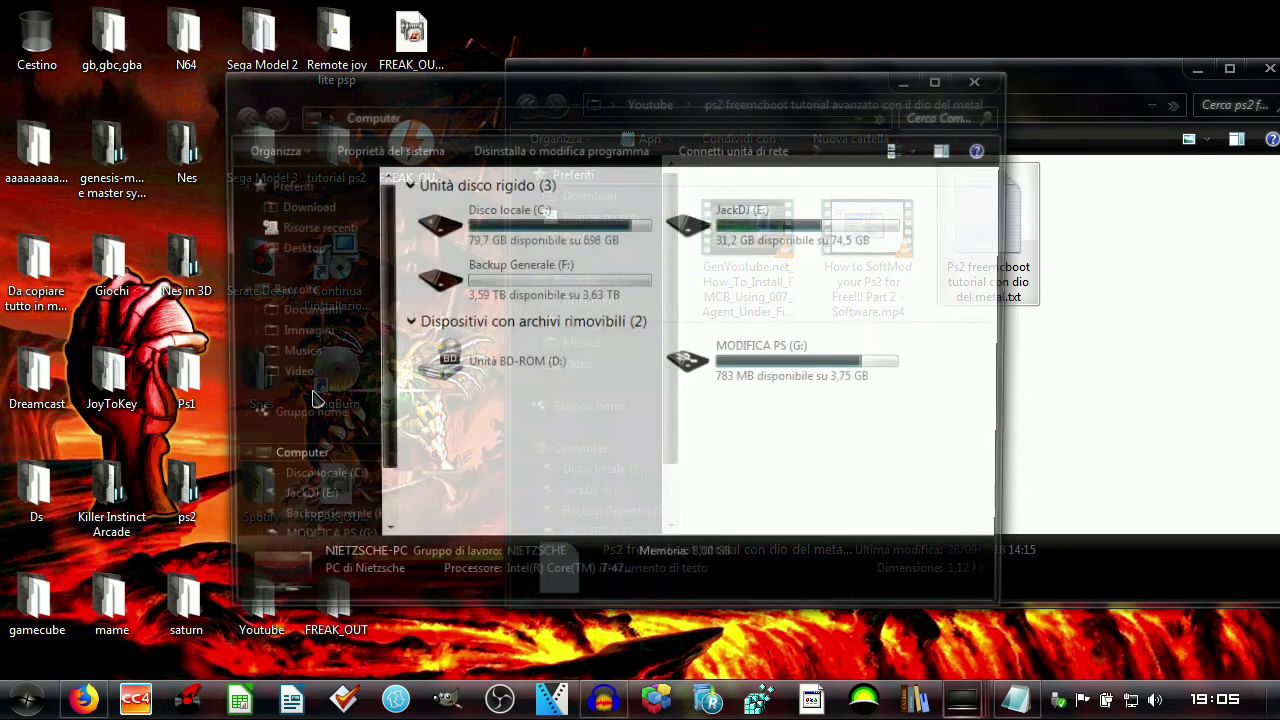
double_click(773, 360)
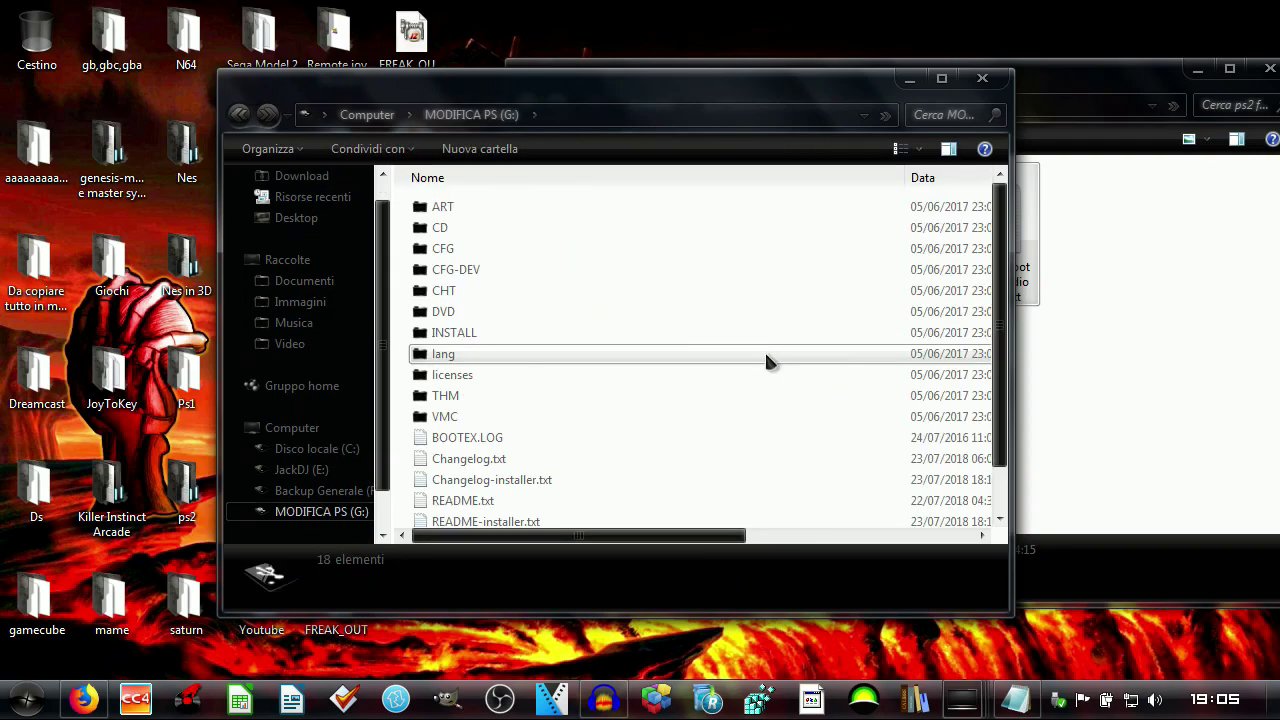
left_click(941, 78)
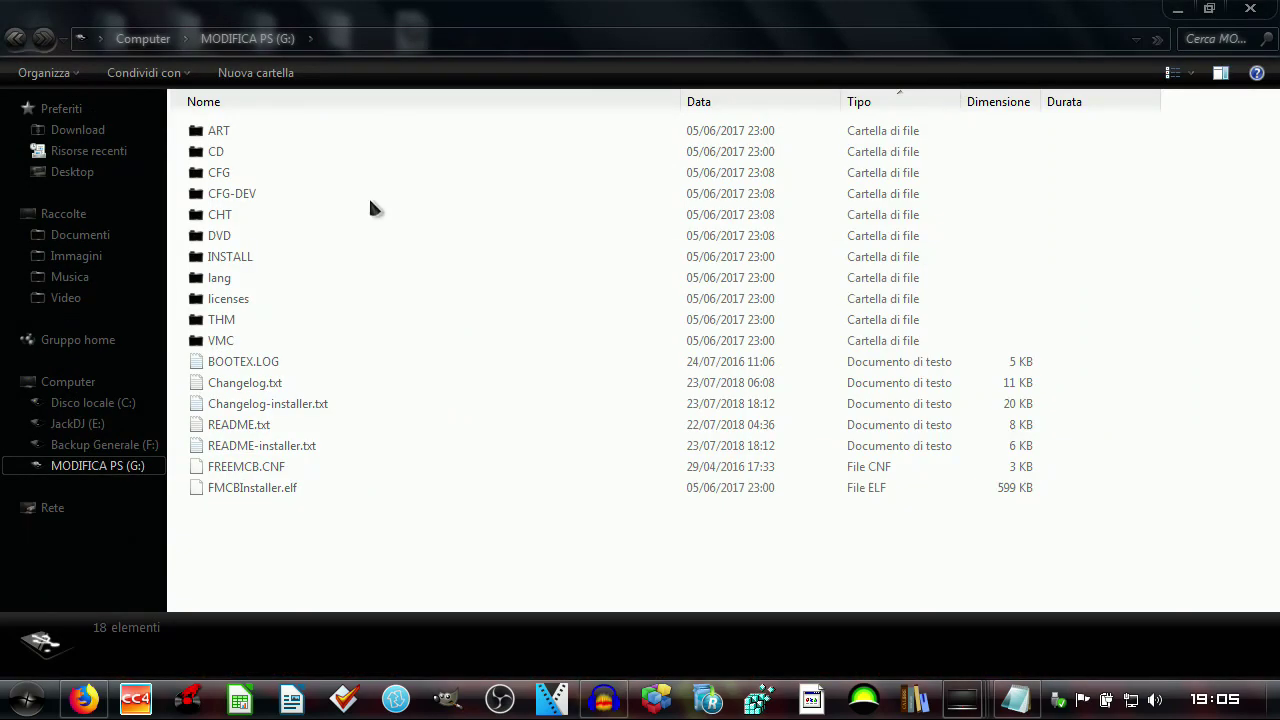
- Browse the game artwork in the drive's ART folder, preview SLES_533.98_BG.jpg, and return to the drive's root
double_click(243, 140)
scroll(348, 260, "down", 2)
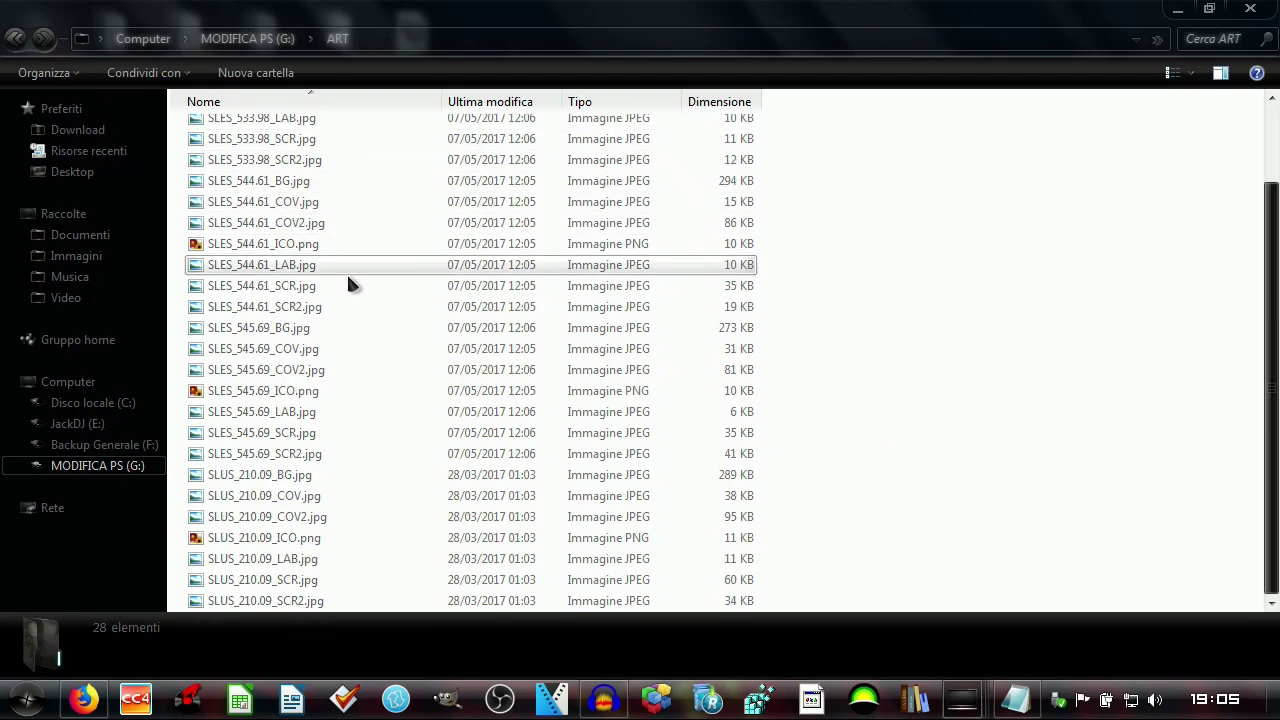
scroll(348, 465, "up", 2)
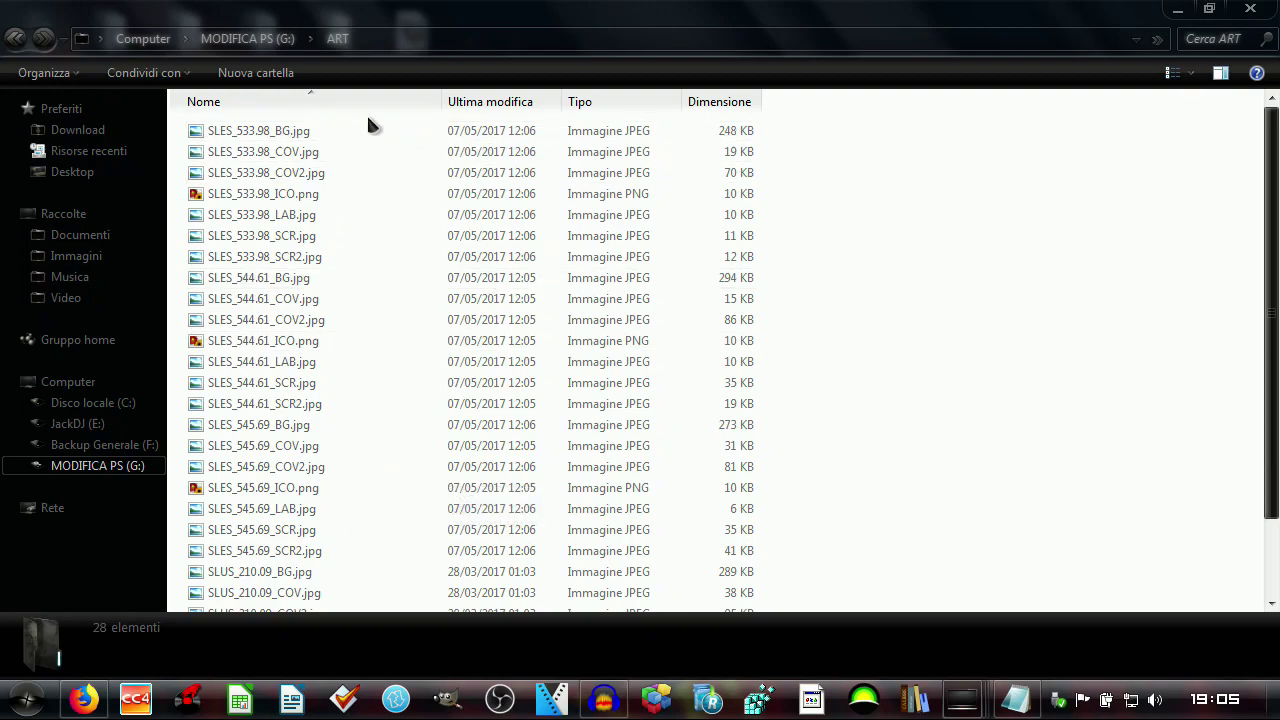
scroll(307, 580, "down", 2)
scroll(340, 220, "up", 2)
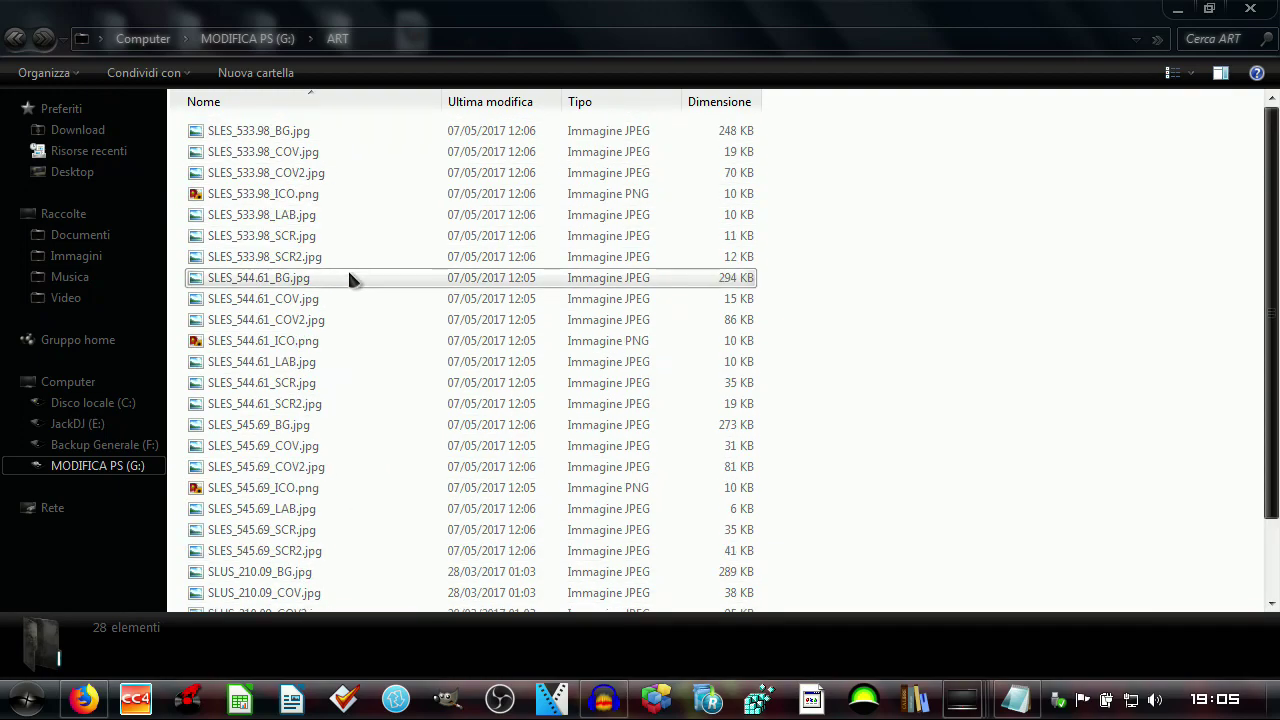
double_click(330, 130)
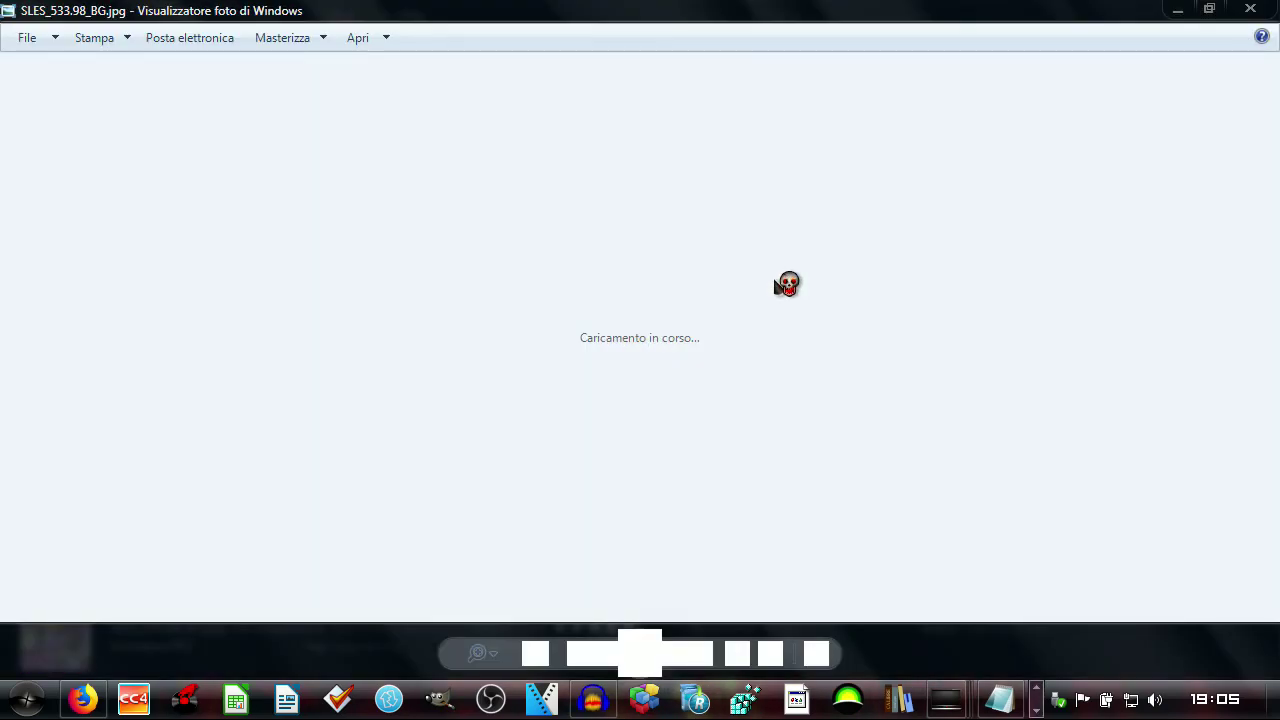
left_click(1250, 8)
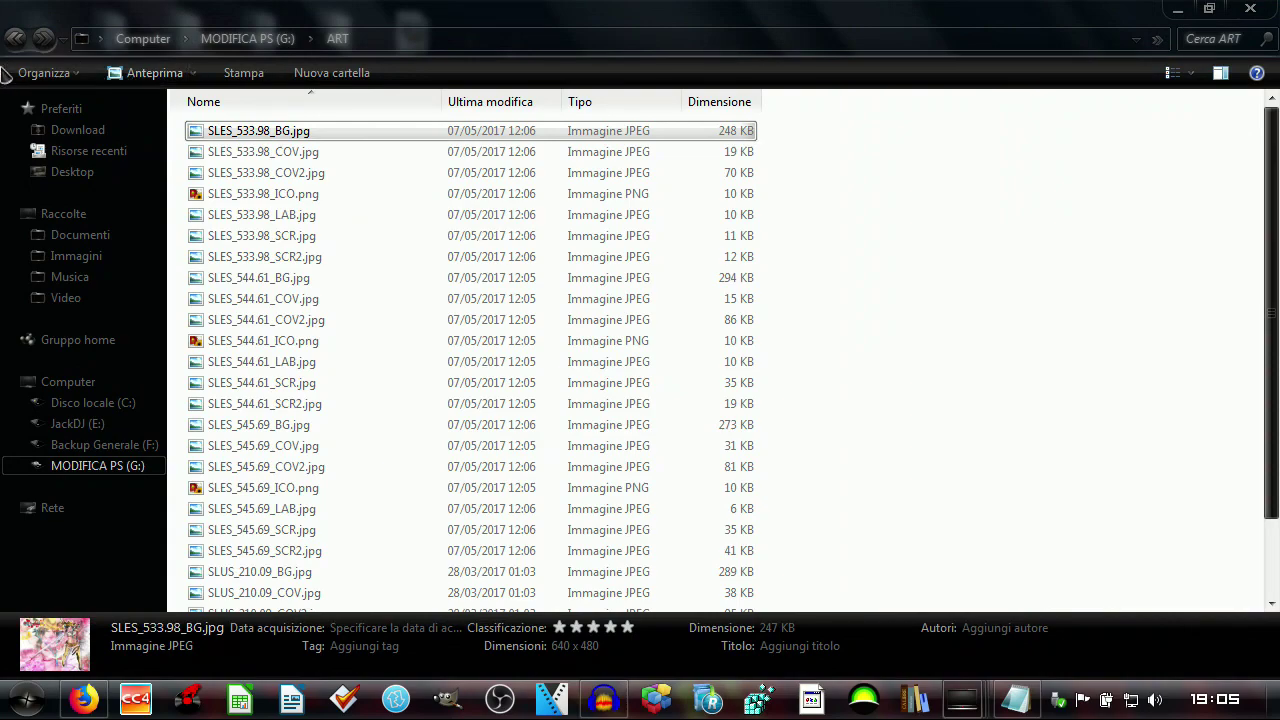
left_click(15, 38)
- Show the contents of the drive's CD, CFG and DVD folders one after another, and return to its root
double_click(216, 151)
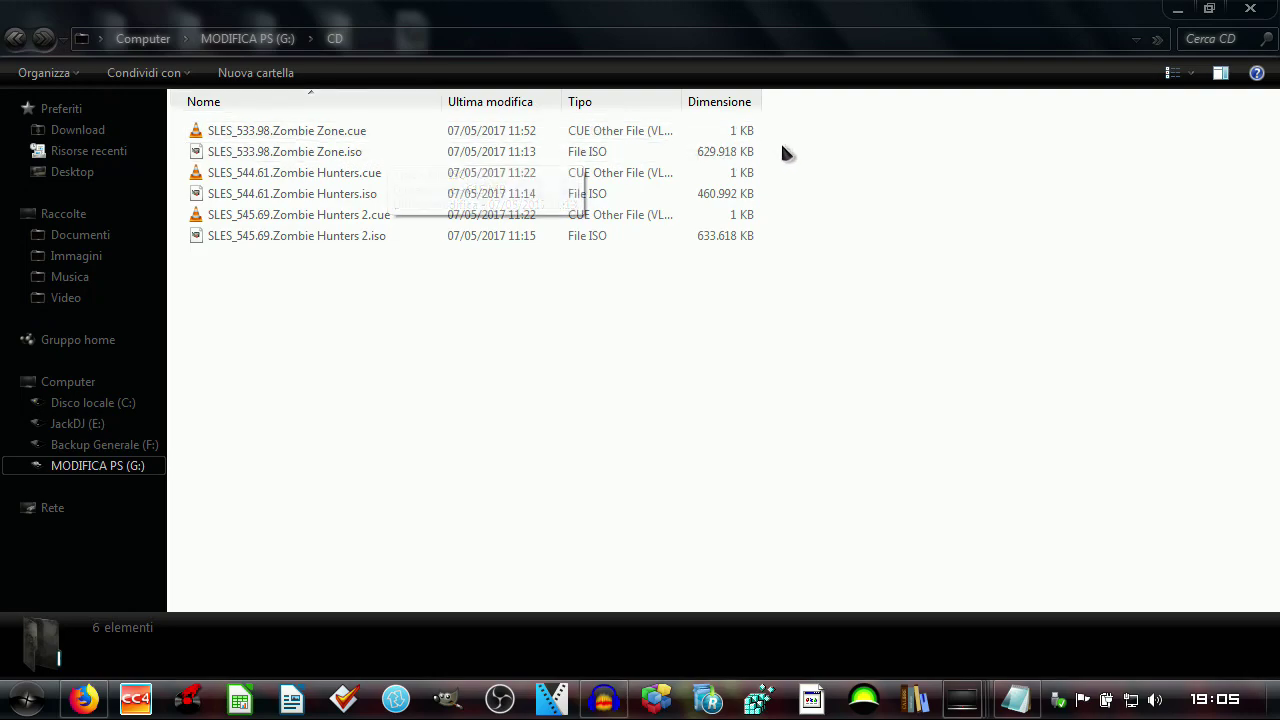
left_click(15, 40)
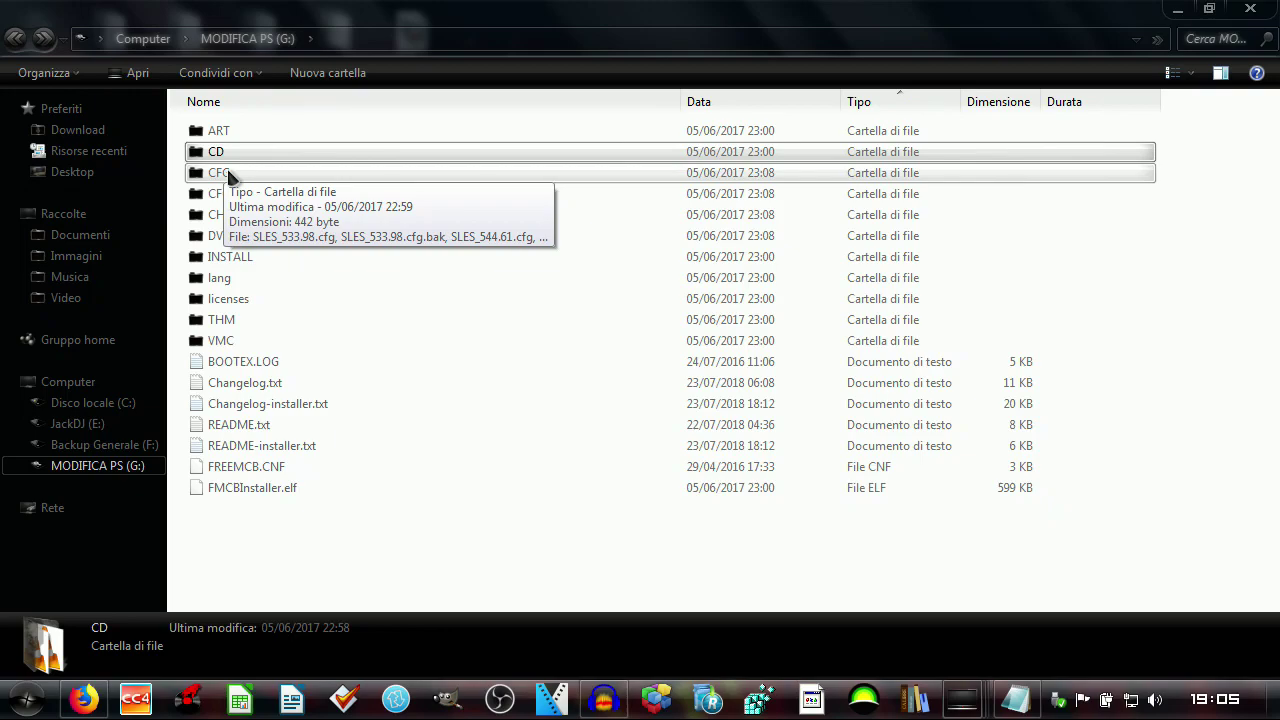
double_click(228, 174)
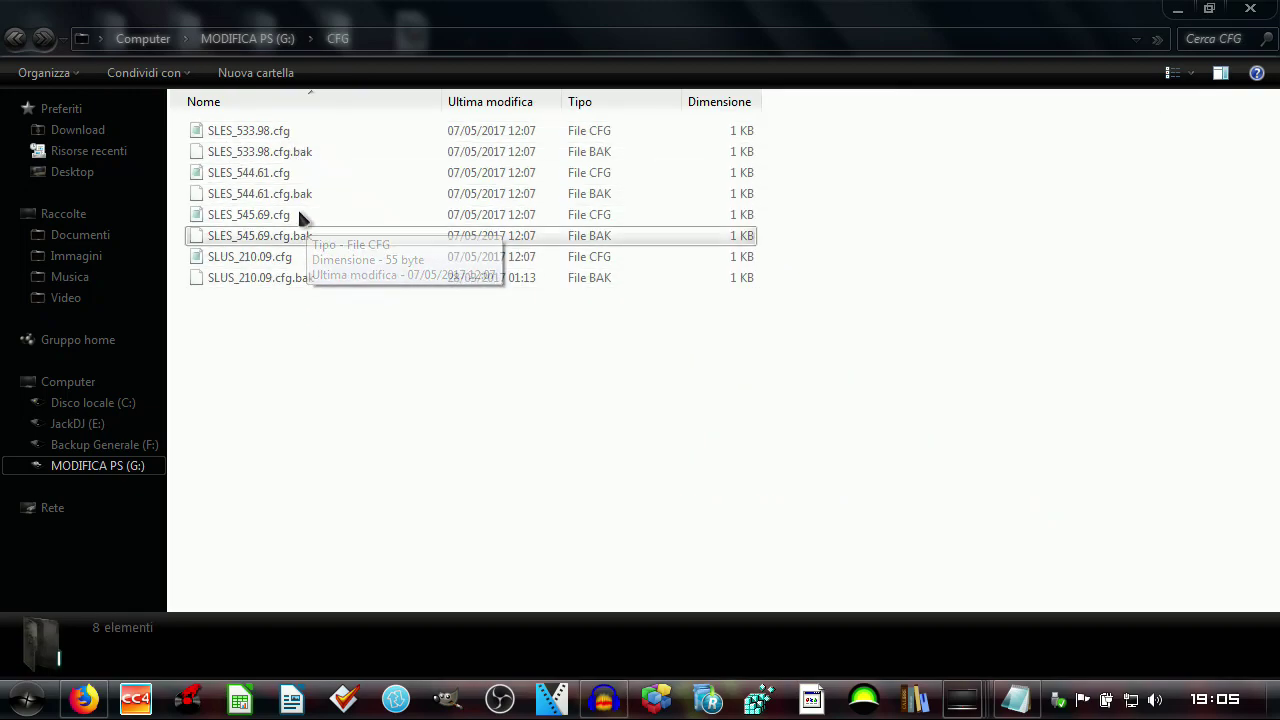
left_click(14, 44)
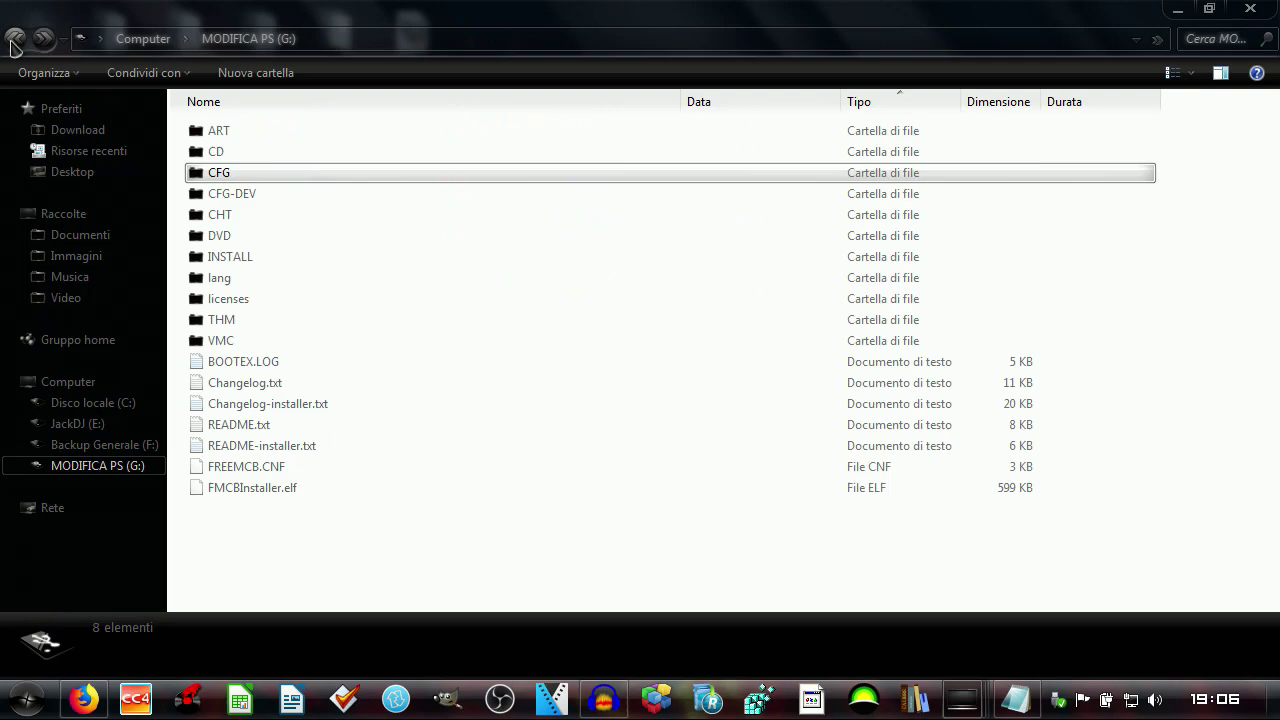
double_click(247, 233)
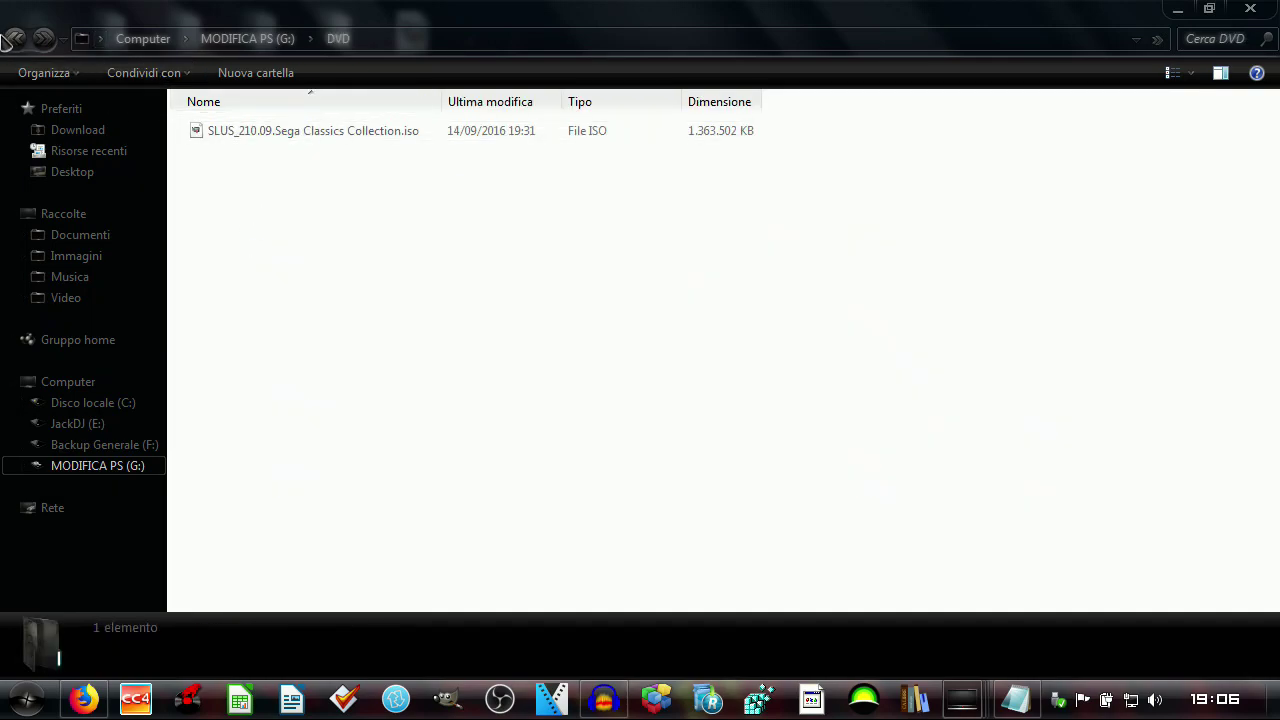
left_click(14, 42)
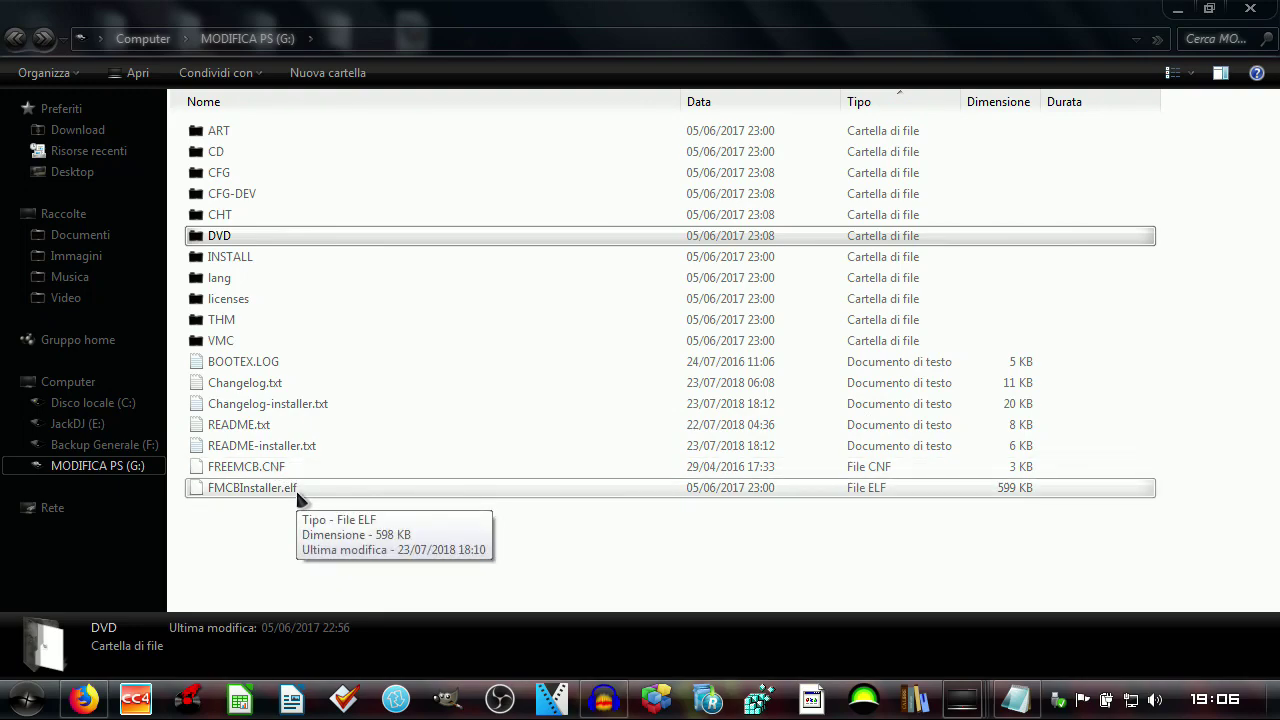
- Examine the APPS and BOOT subfolders of the drive's INSTALL folder, and return to the Computer overview
double_click(249, 256)
double_click(250, 141)
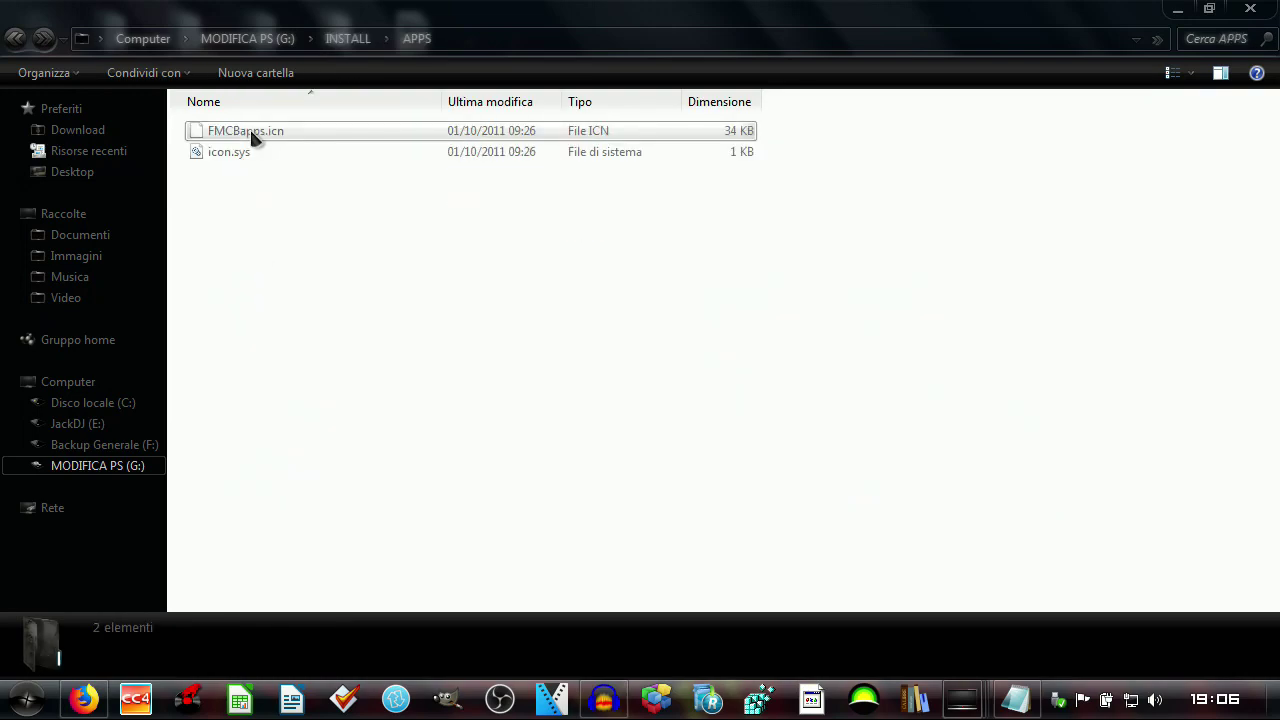
left_click(15, 38)
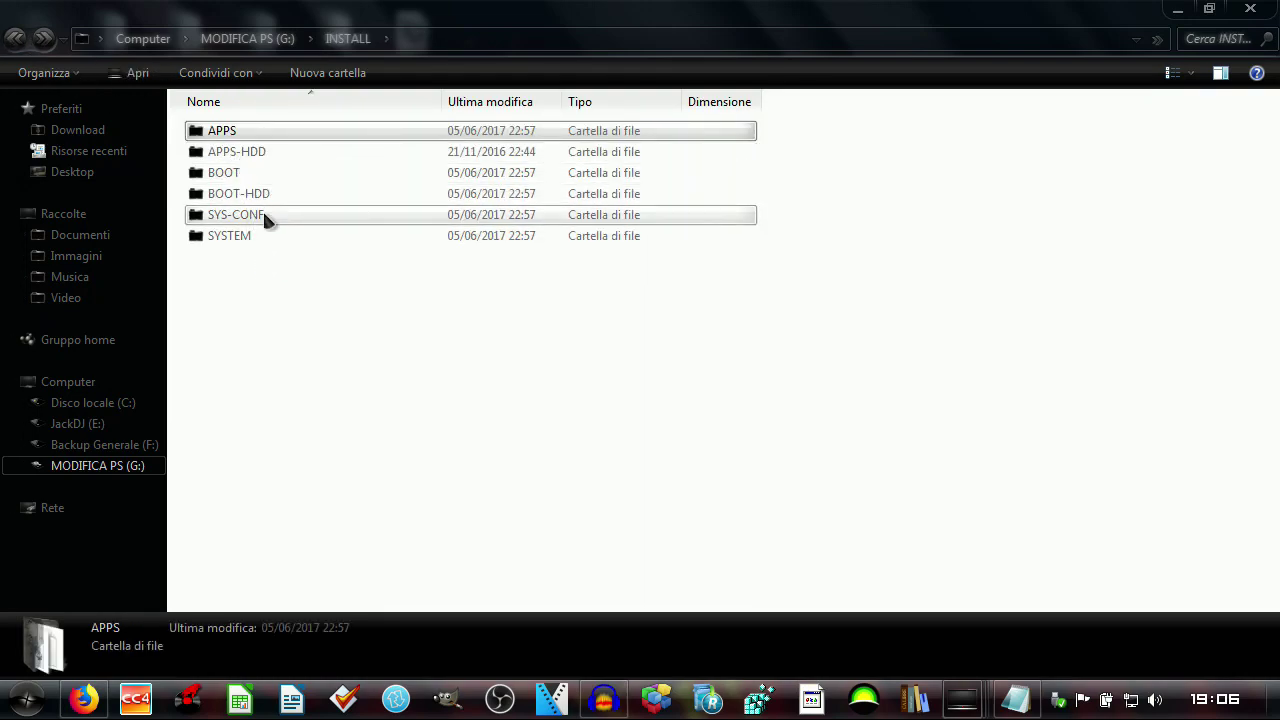
double_click(271, 172)
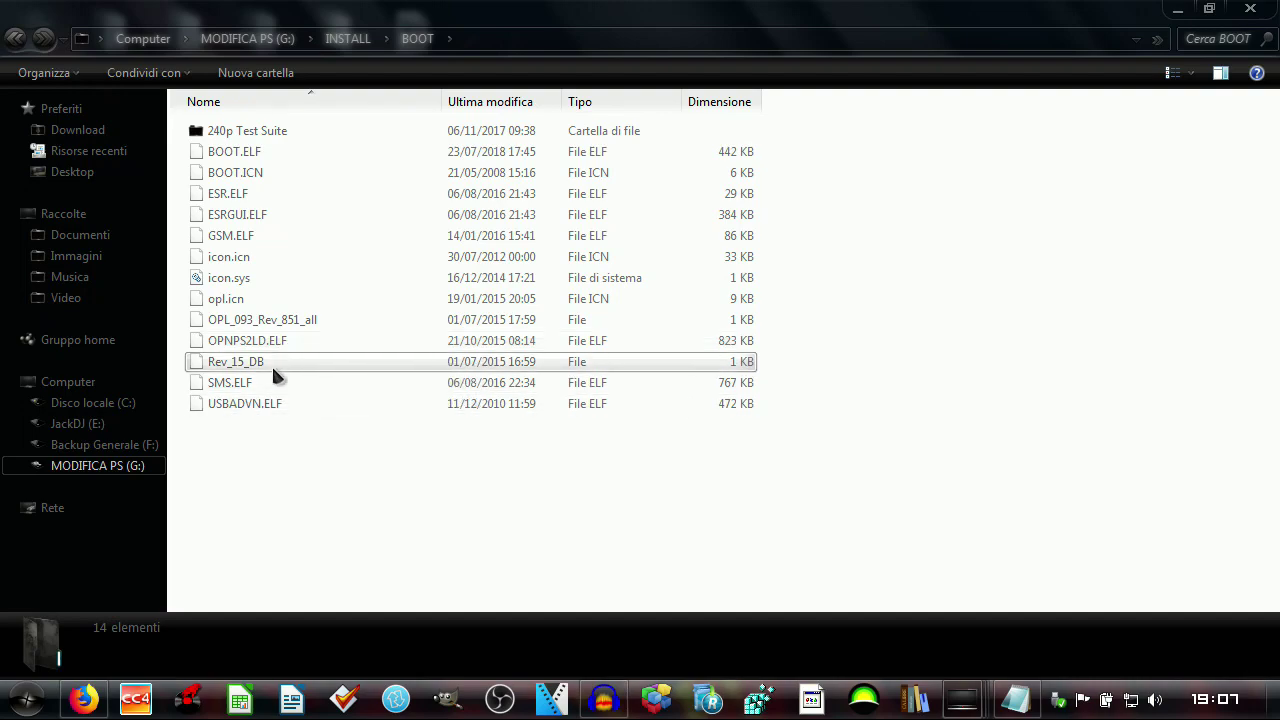
left_click(19, 42)
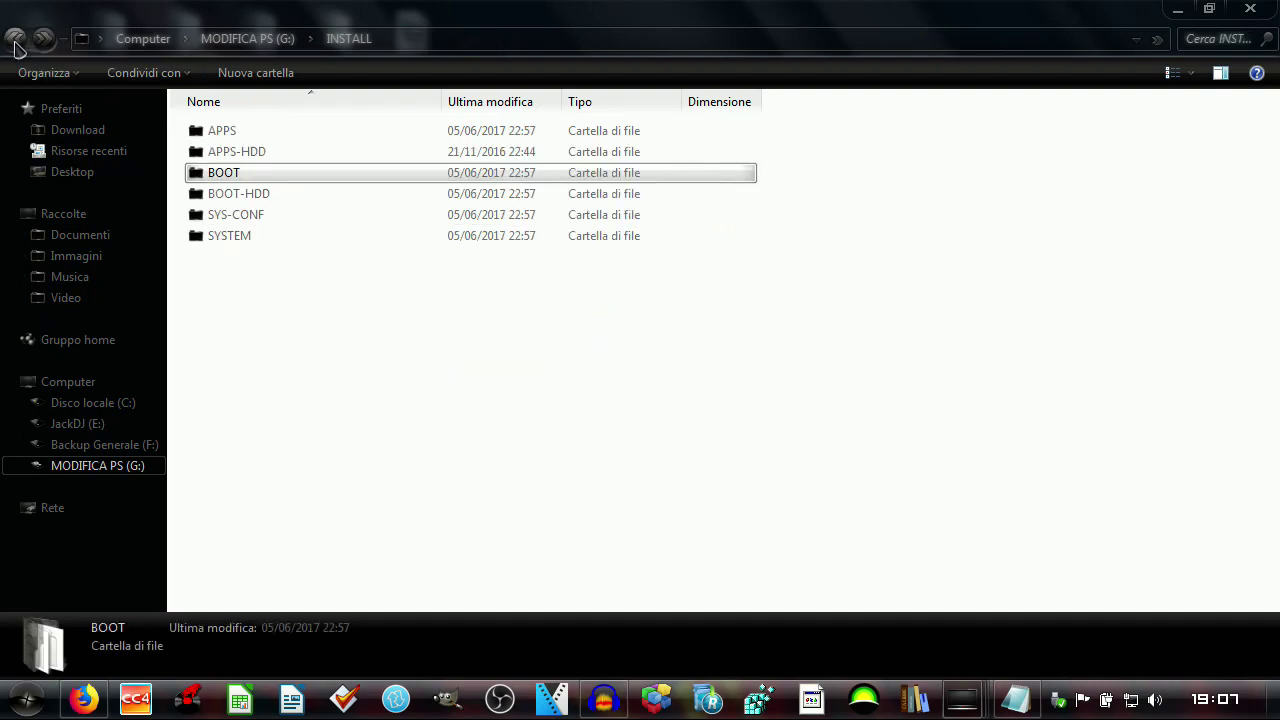
left_click(18, 44)
left_click(15, 42)
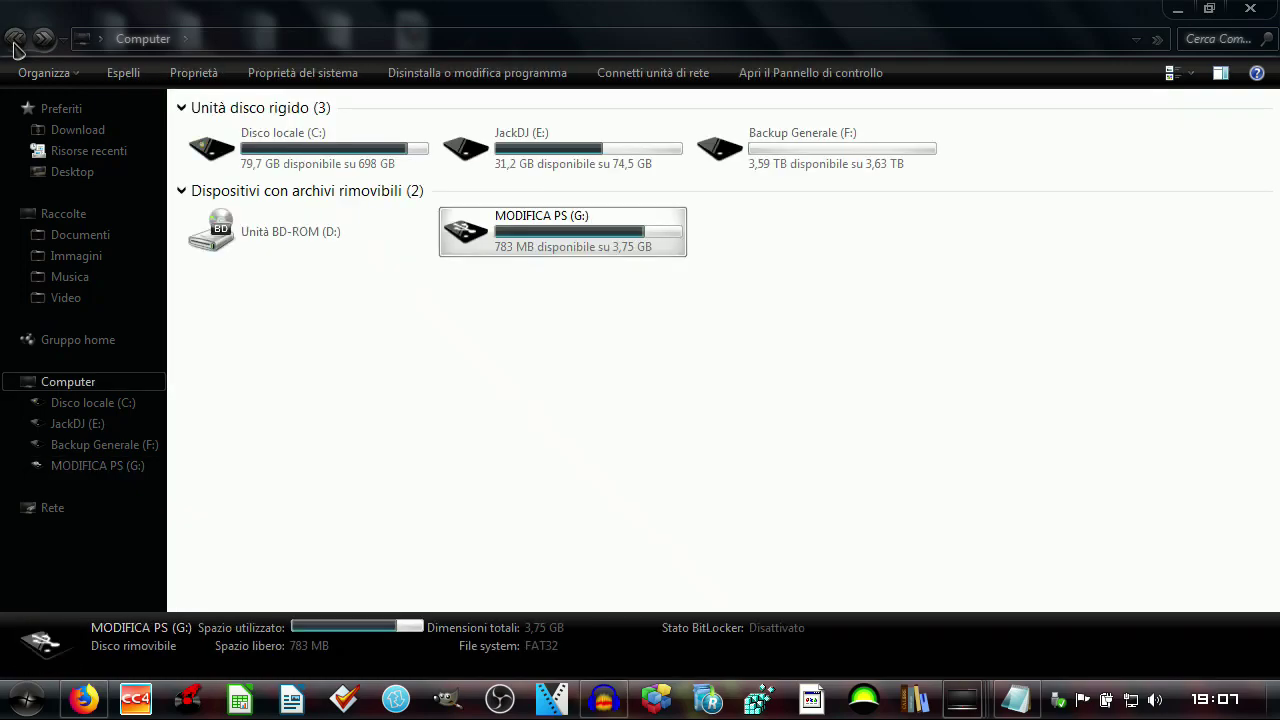